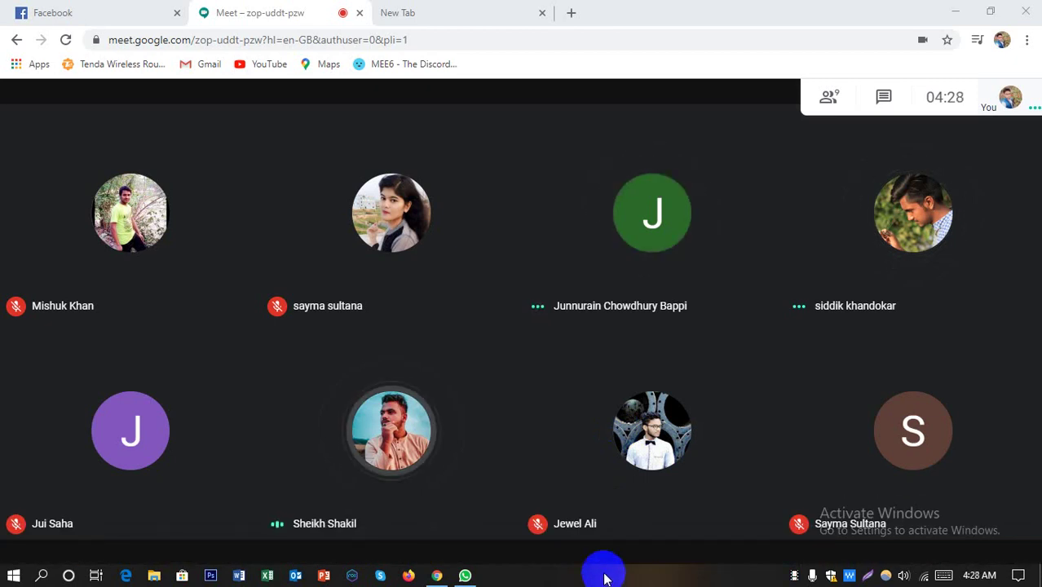
Raise the computer's sound volume while the presenter begins sharing their screen
key(XF86AudioRaiseVolume)
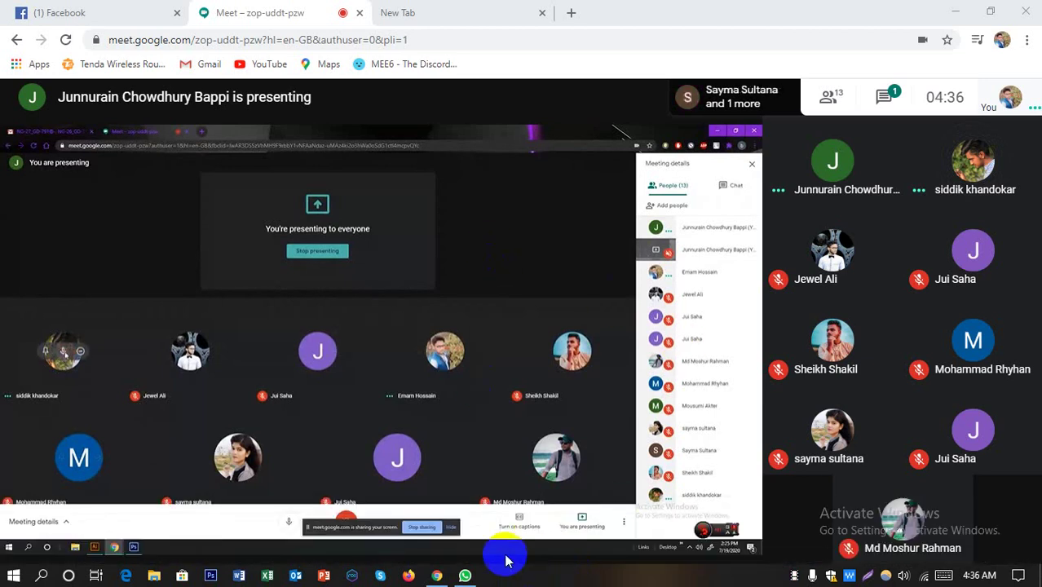
Mute your own microphone from the Meet control bar
click(463, 530)
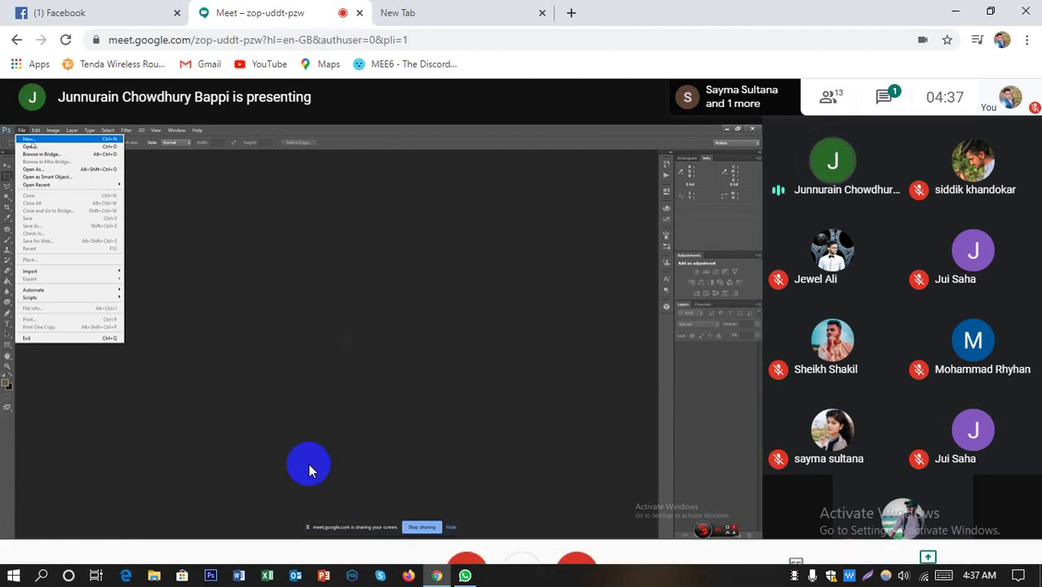
Pin the presentation tile so the shared screen fills the main area
click(346, 347)
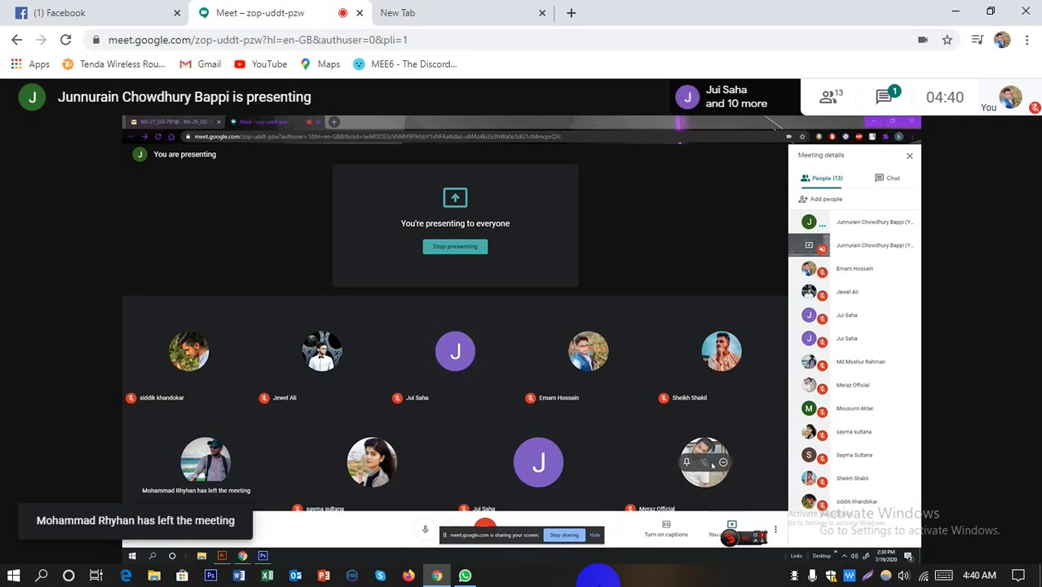
mouse_move(704, 463)
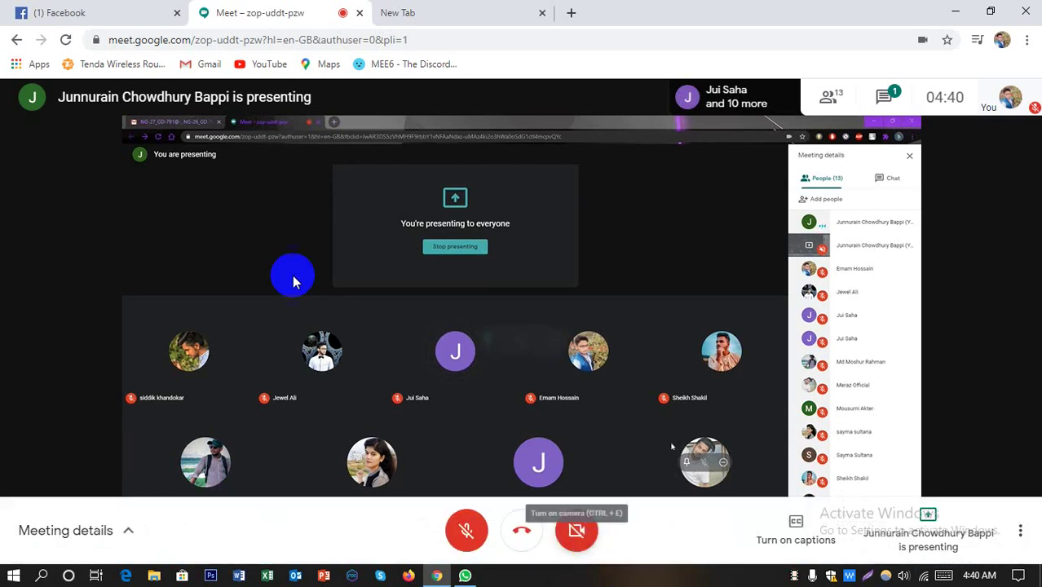
Turn your microphone back on from the bottom control bar
click(467, 532)
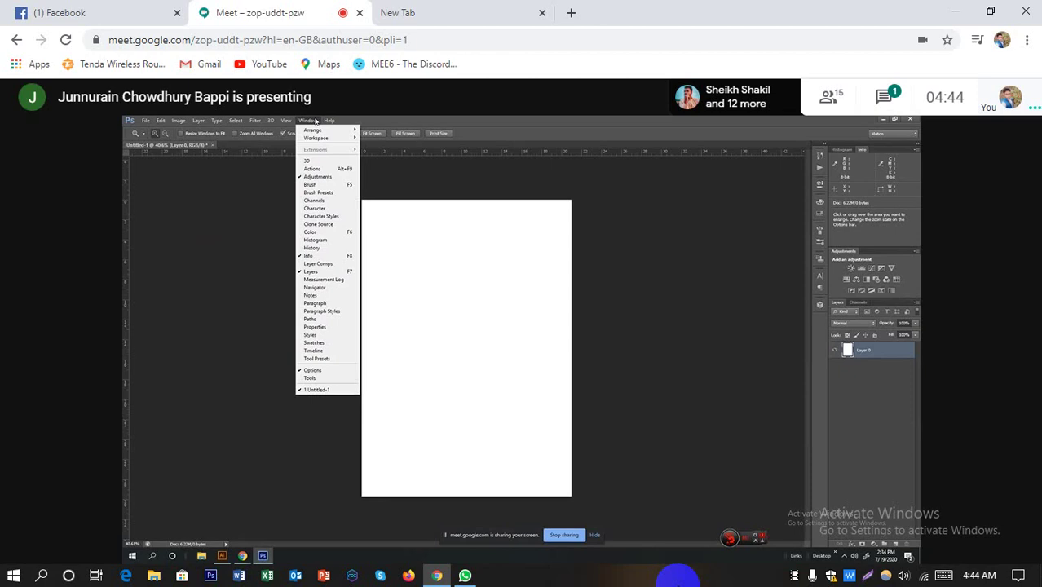
Click on the shared presentation as it switches to the presenter's Meet window
click(303, 379)
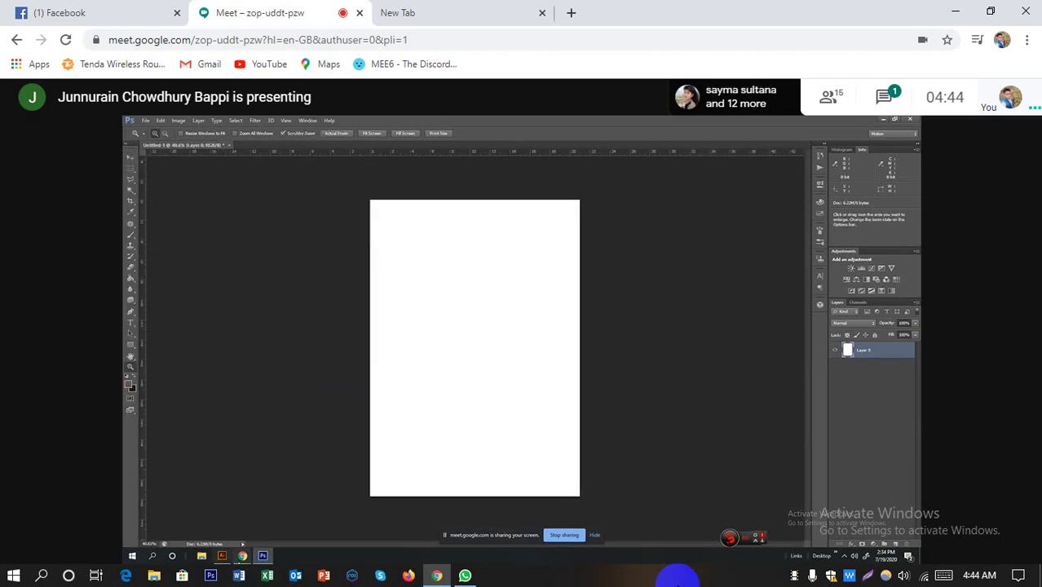
mouse_move(455, 358)
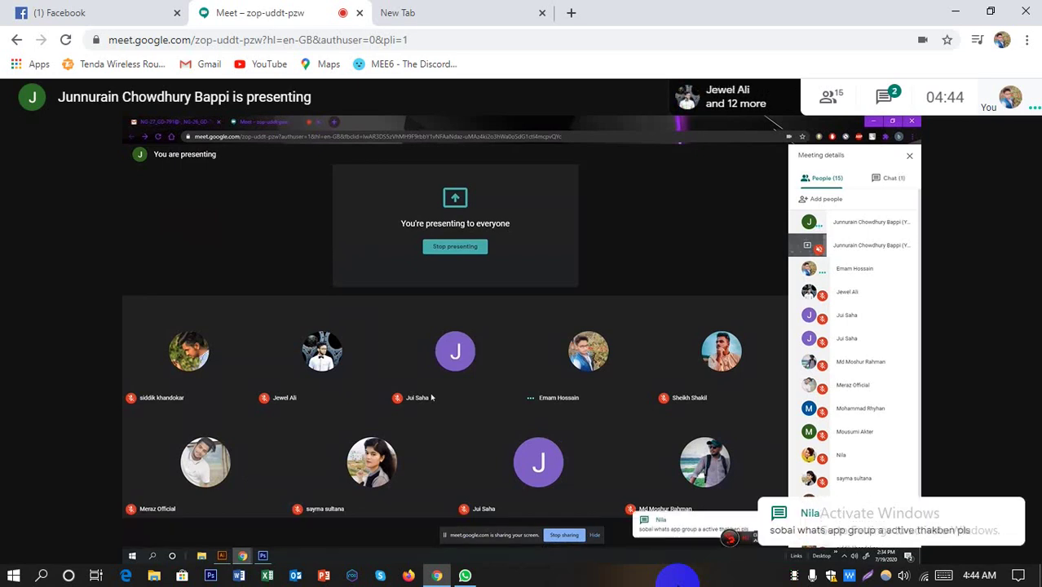
Toggle the People and Chat icons at the top right until the call controls reappear
click(894, 178)
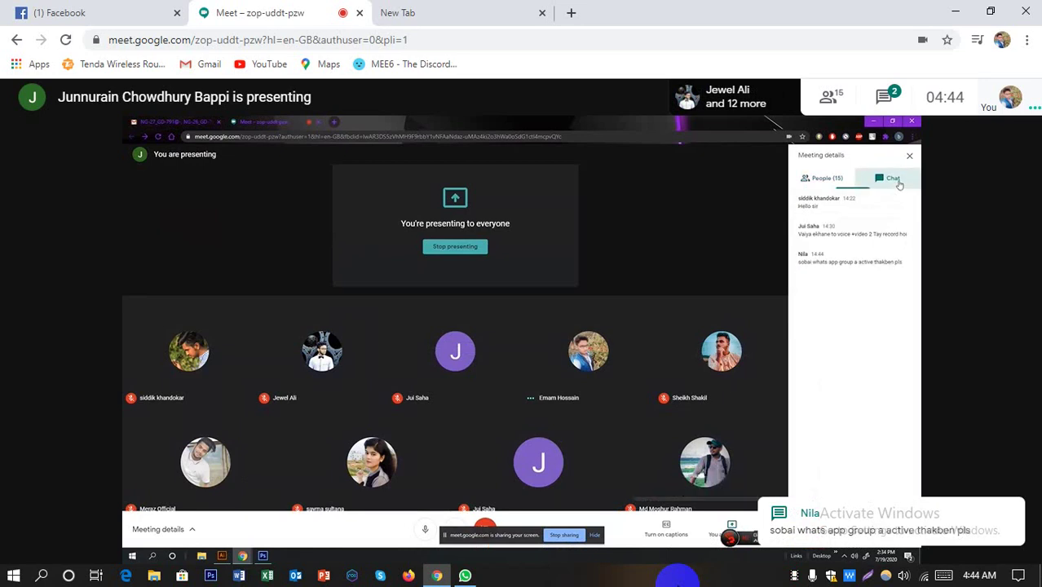
click(840, 178)
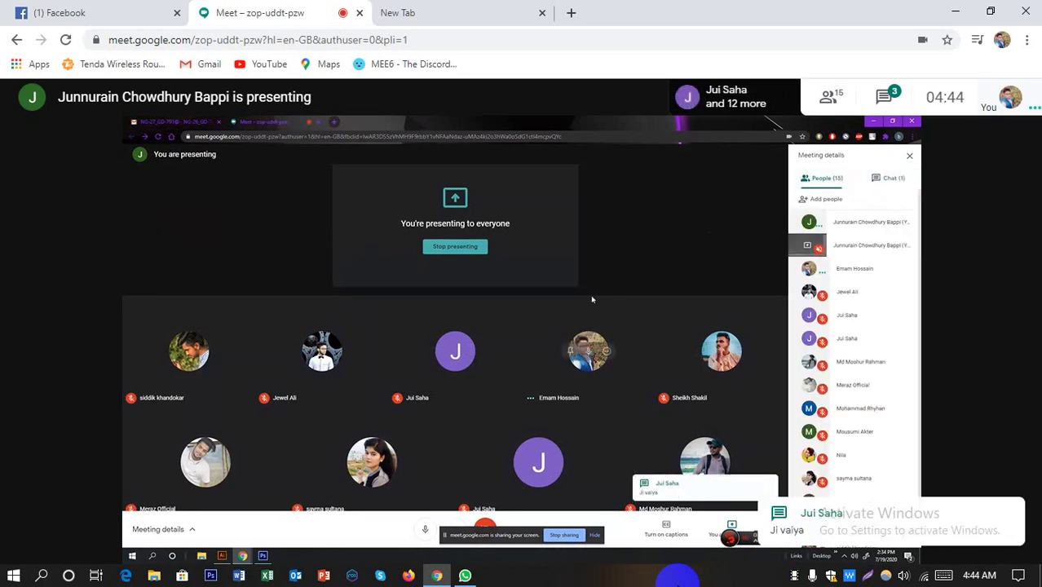
click(881, 190)
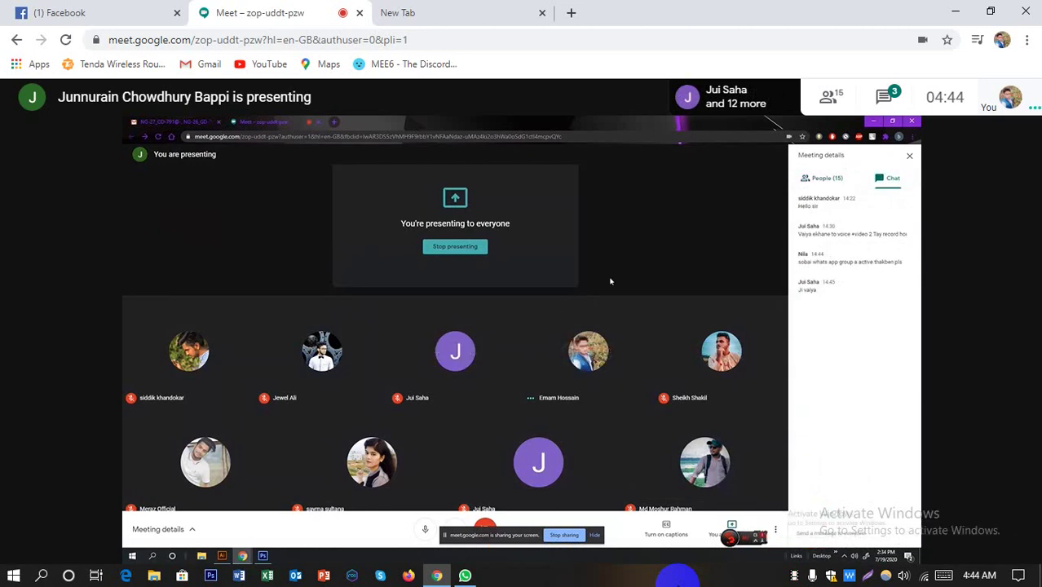
click(836, 179)
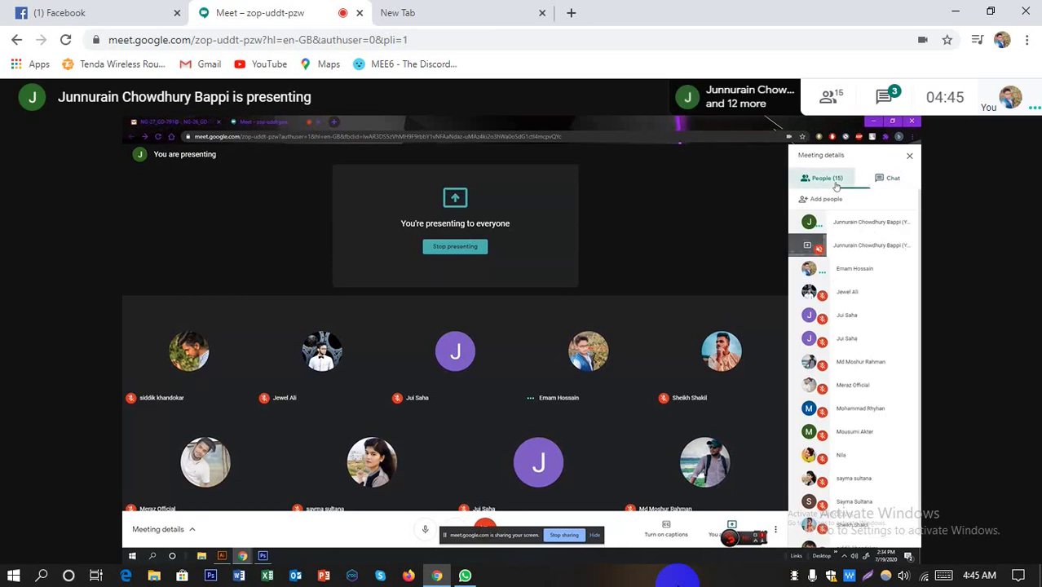
click(885, 179)
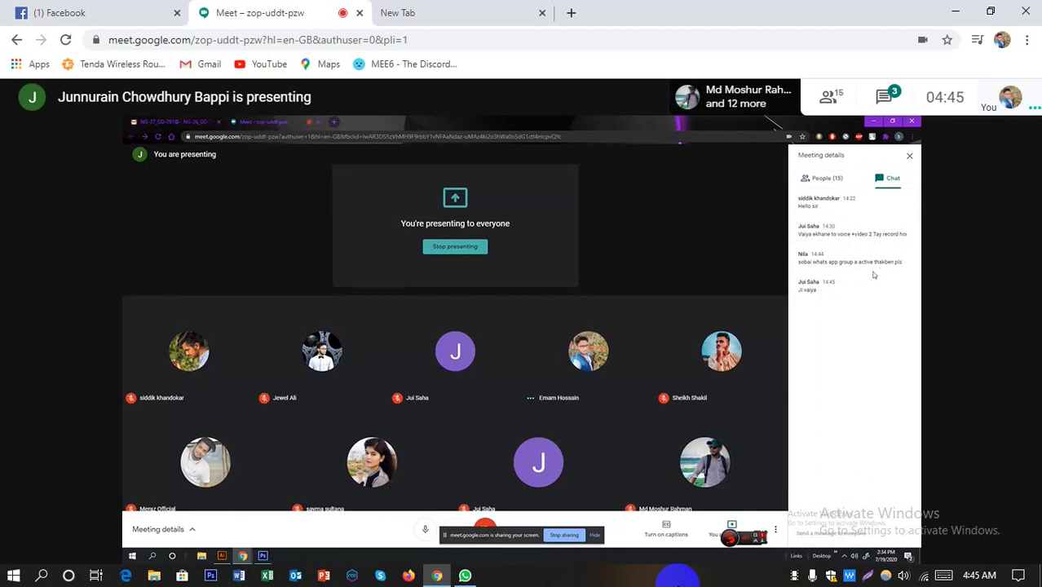
mouse_move(588, 355)
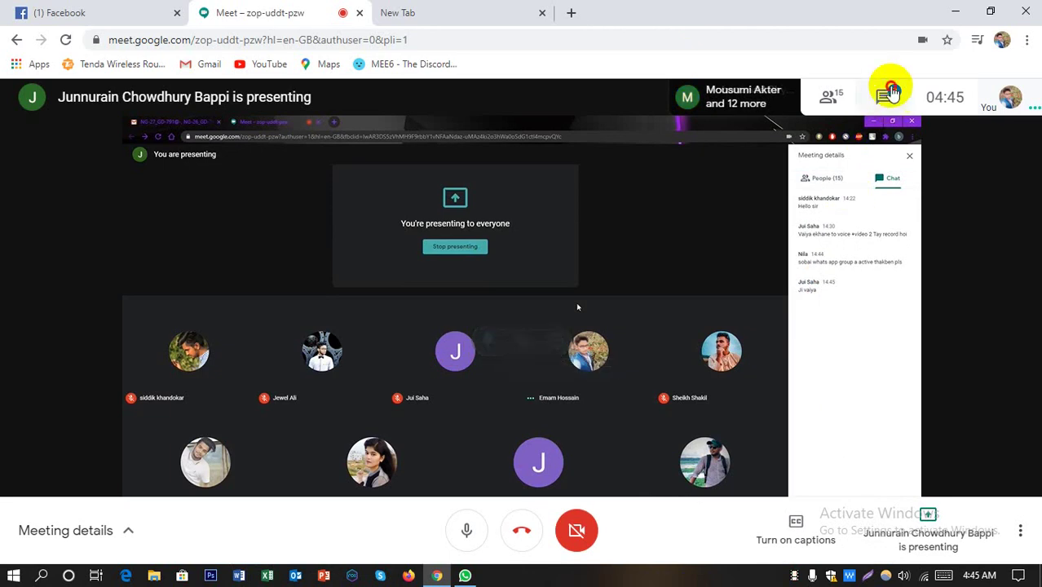
Open the meeting chat and read the messages, including the WhatsApp group one
click(888, 93)
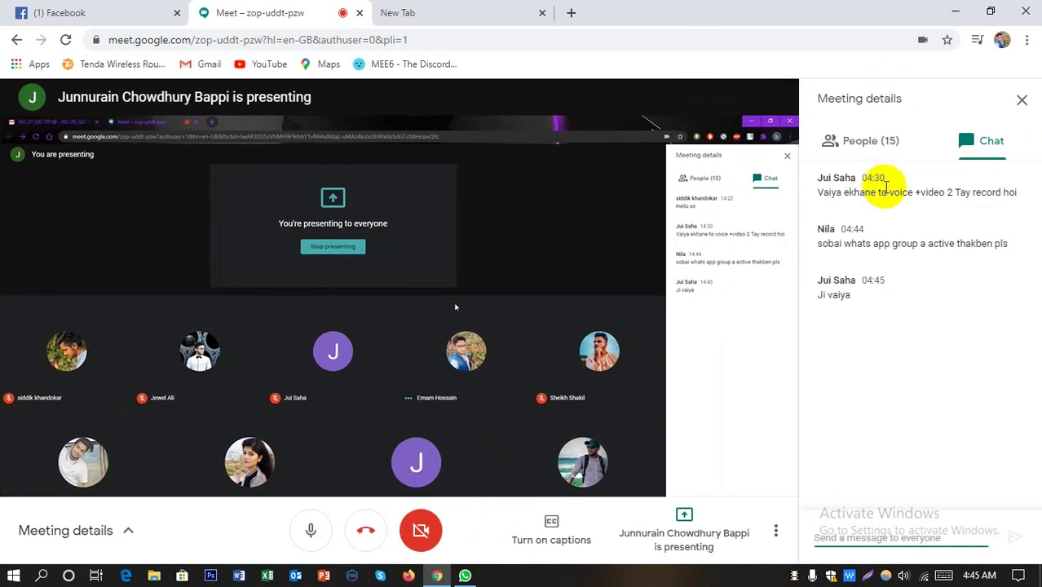
triple_click(908, 192)
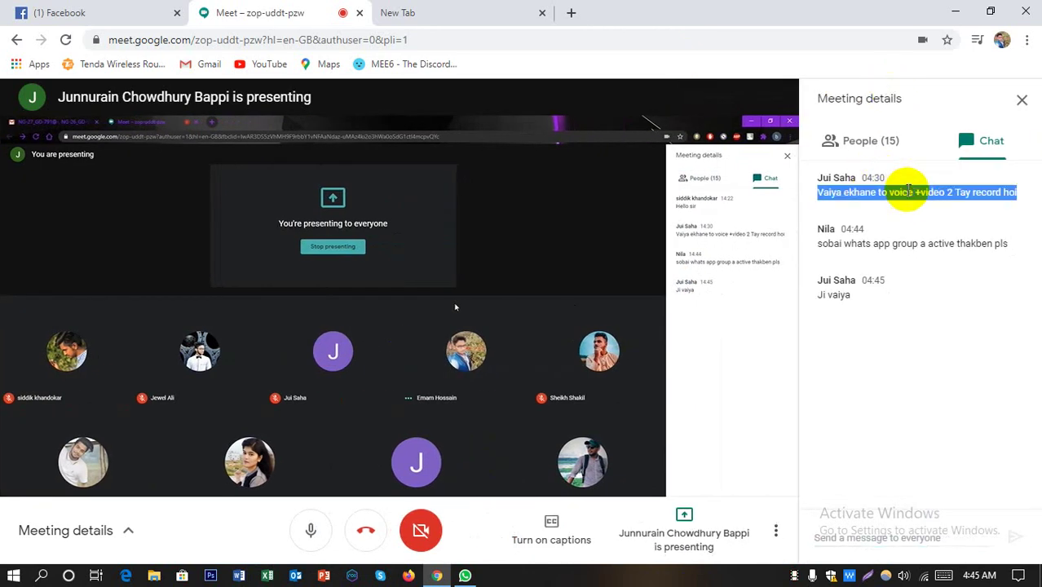
click(913, 211)
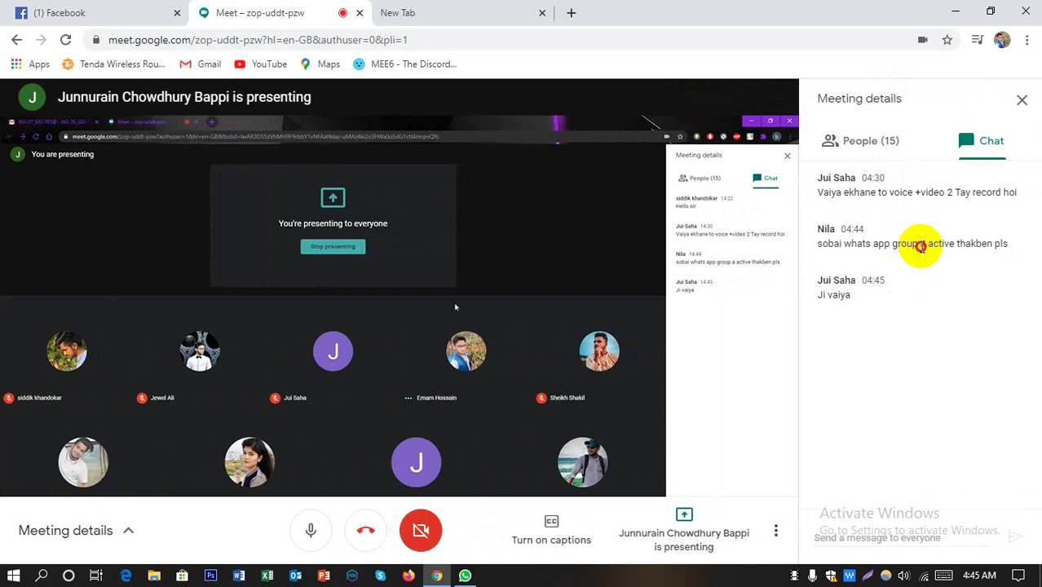
triple_click(919, 243)
click(897, 256)
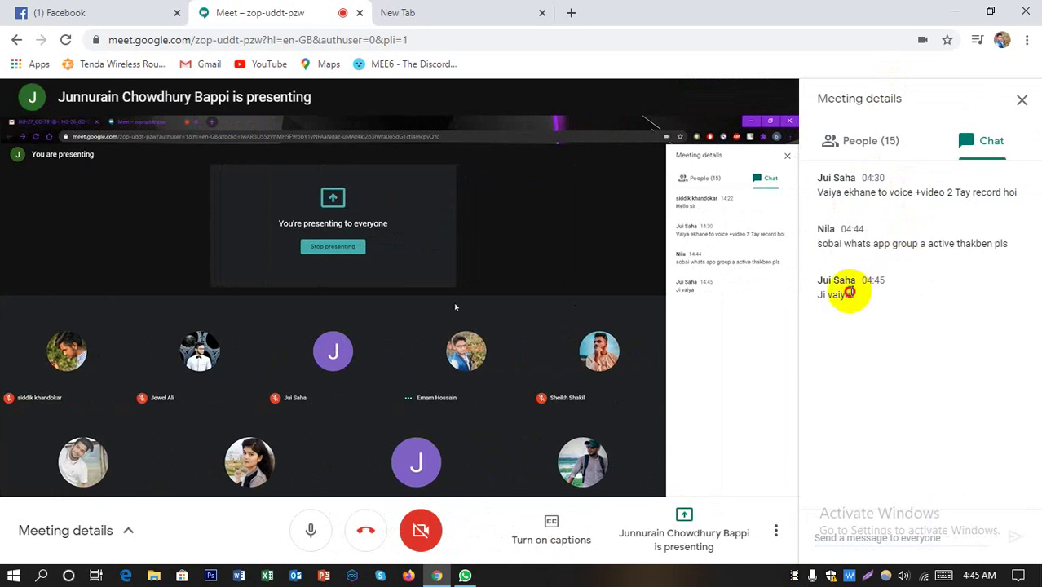
triple_click(847, 294)
click(841, 293)
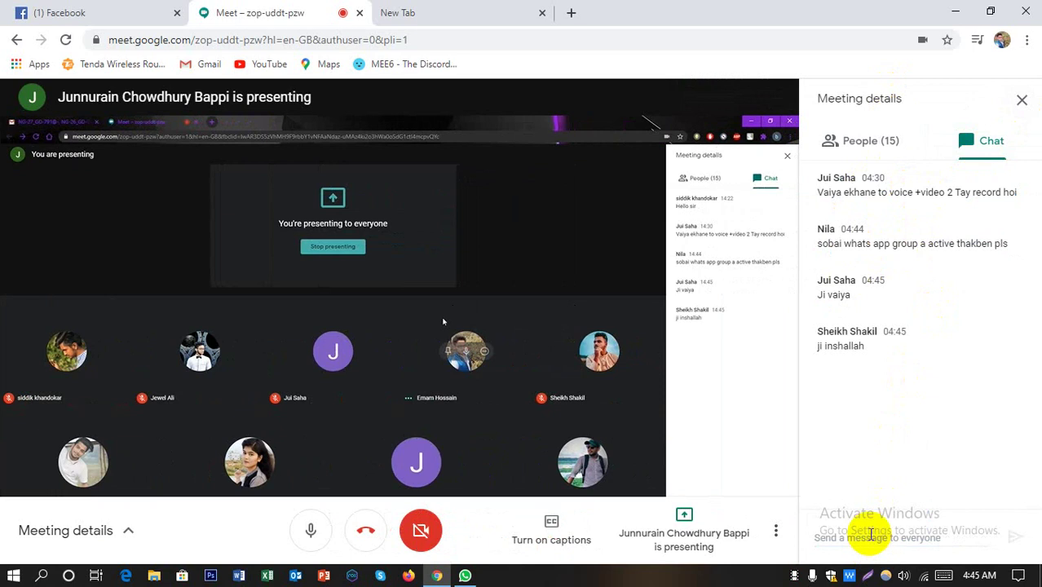
Send 'yes' to everyone in the chat, then close the chat panel
click(871, 536)
text(yes)
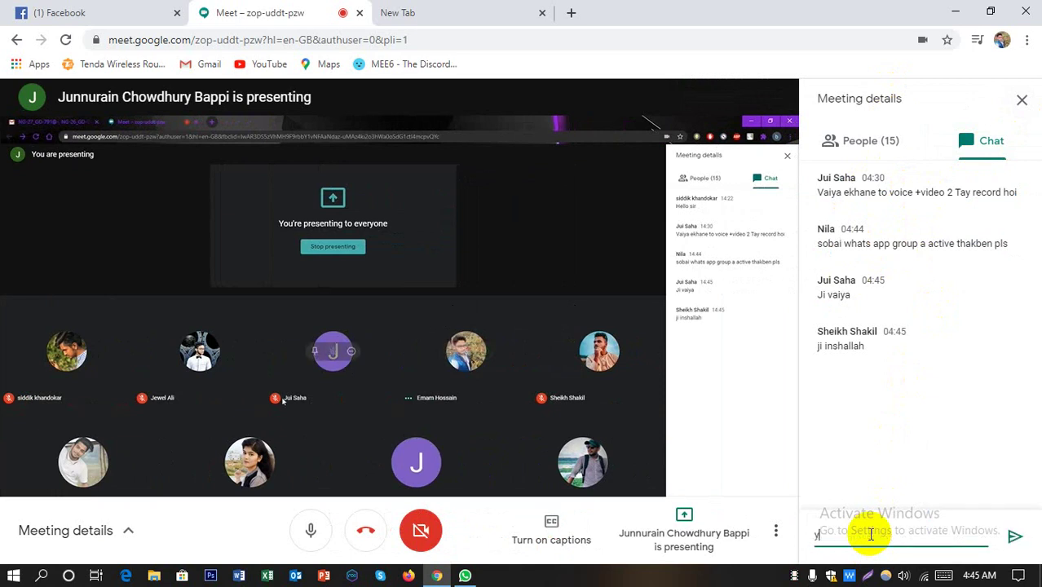
click(1015, 536)
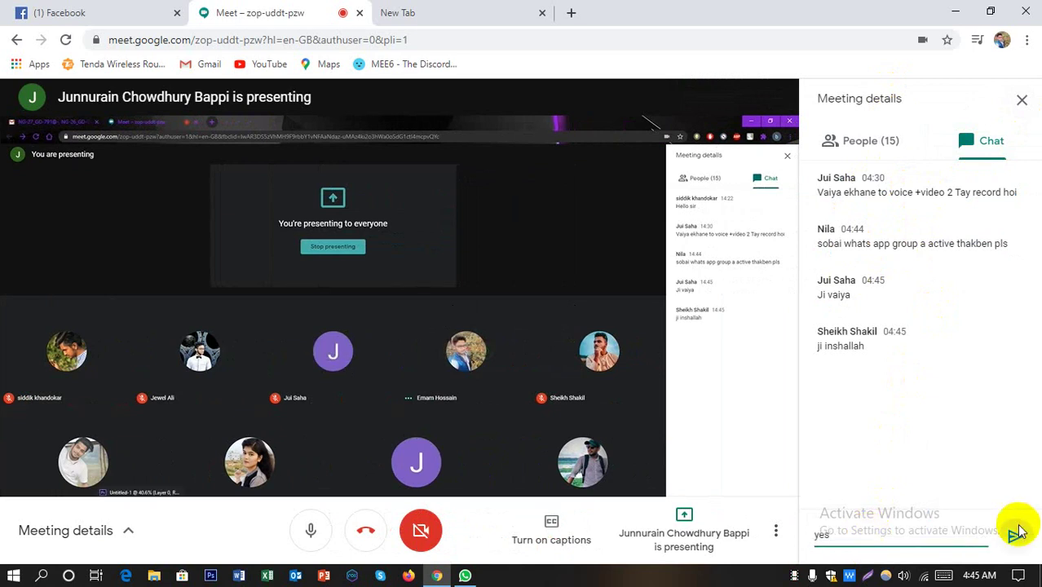
click(1023, 107)
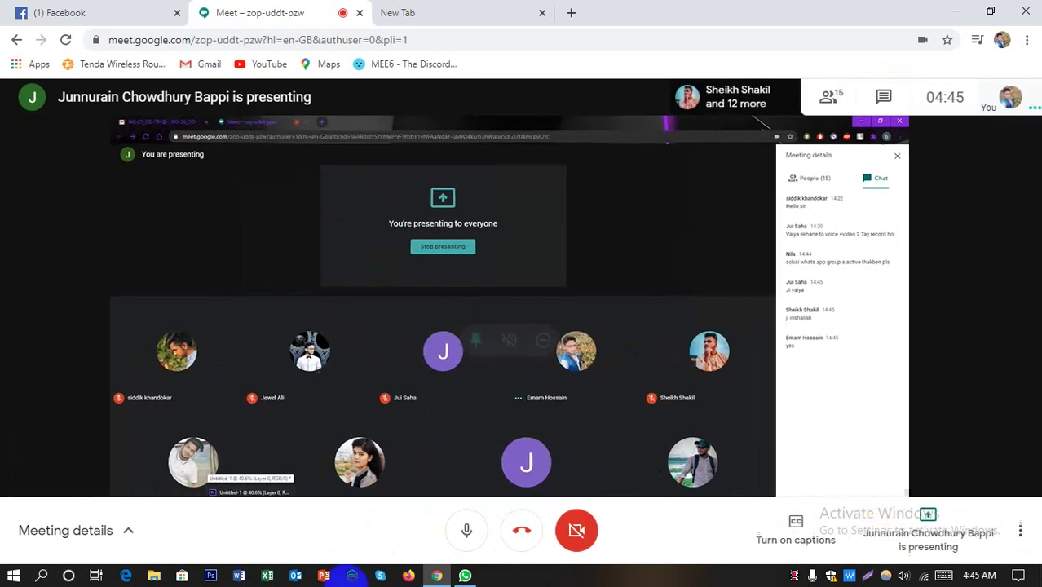
click(583, 576)
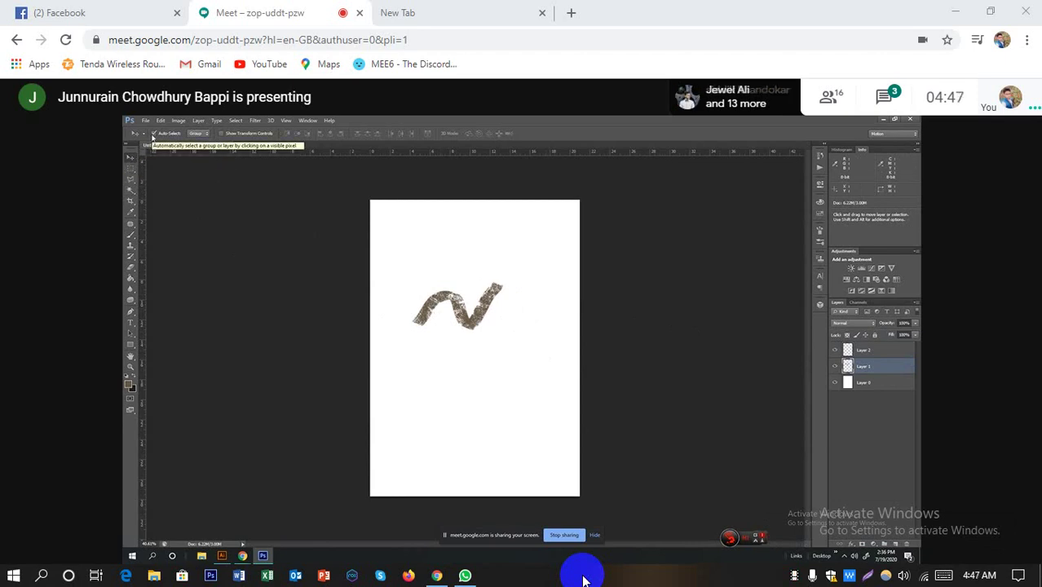
Reopen the meeting chat to see the newly posted WhatsApp group link
click(884, 98)
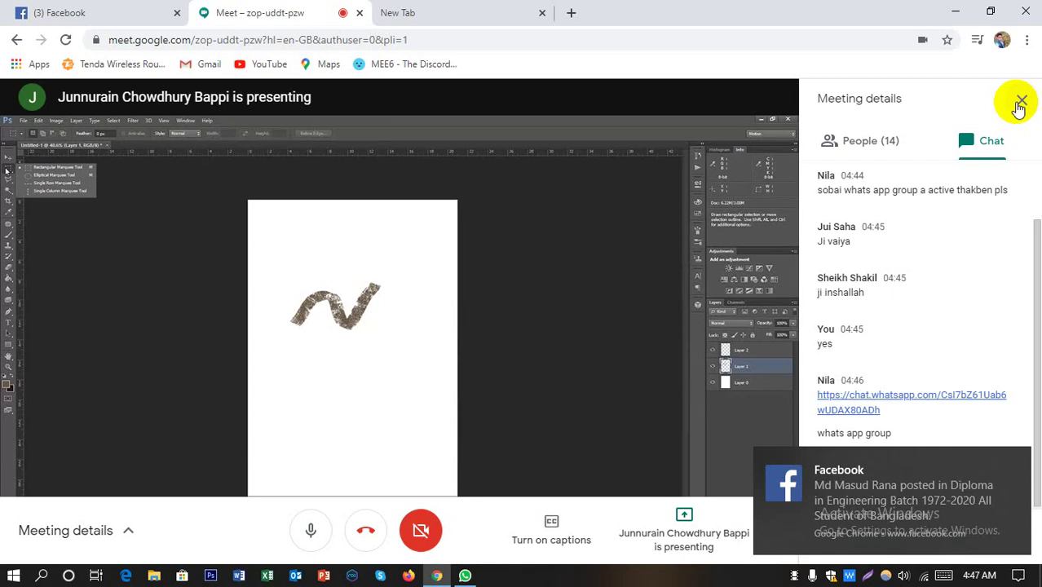
Close the chat, later reopen it to send 'ase', then close it again
click(1021, 103)
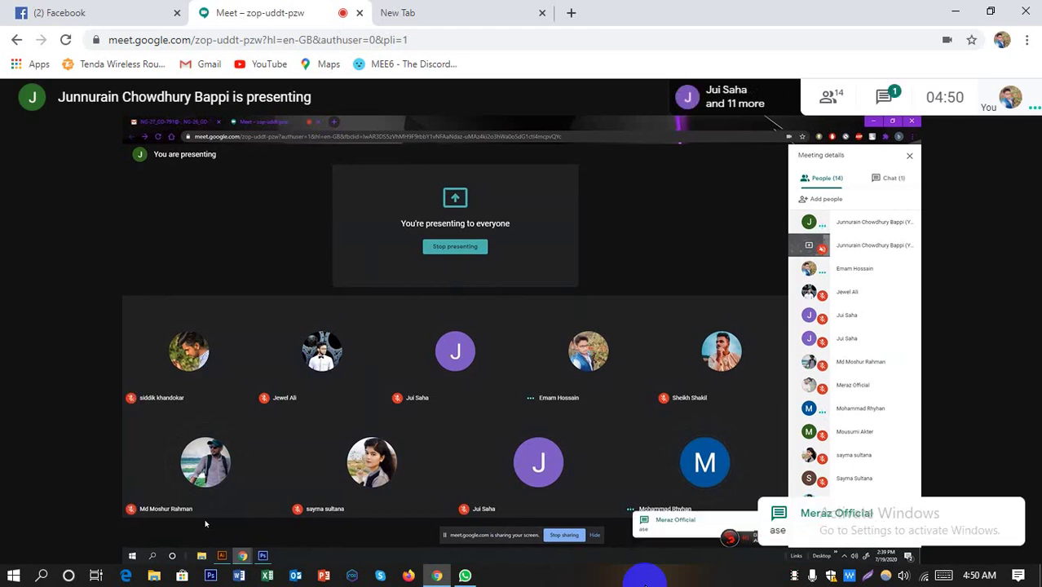
mouse_move(472, 438)
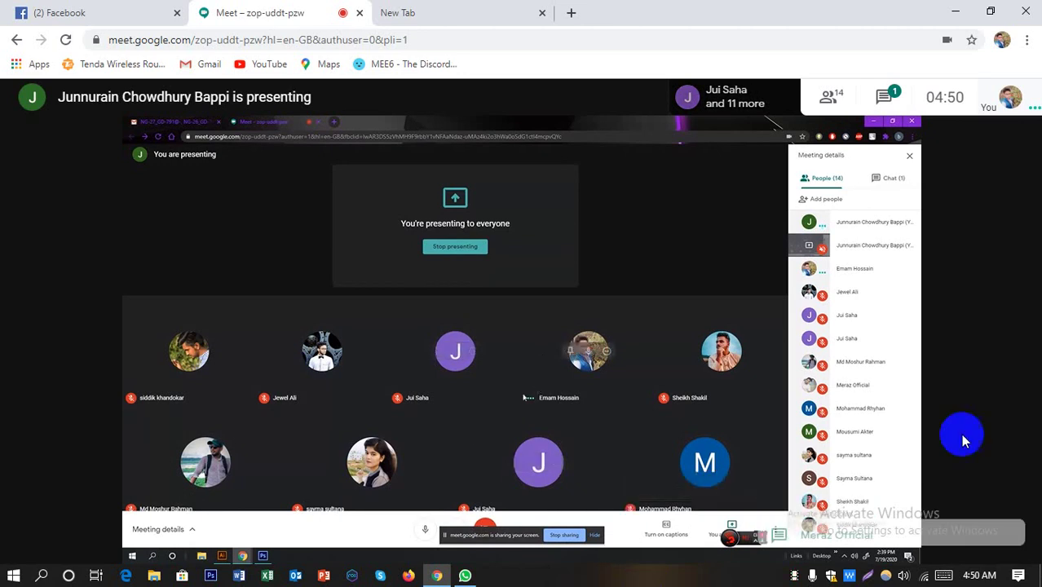
click(960, 405)
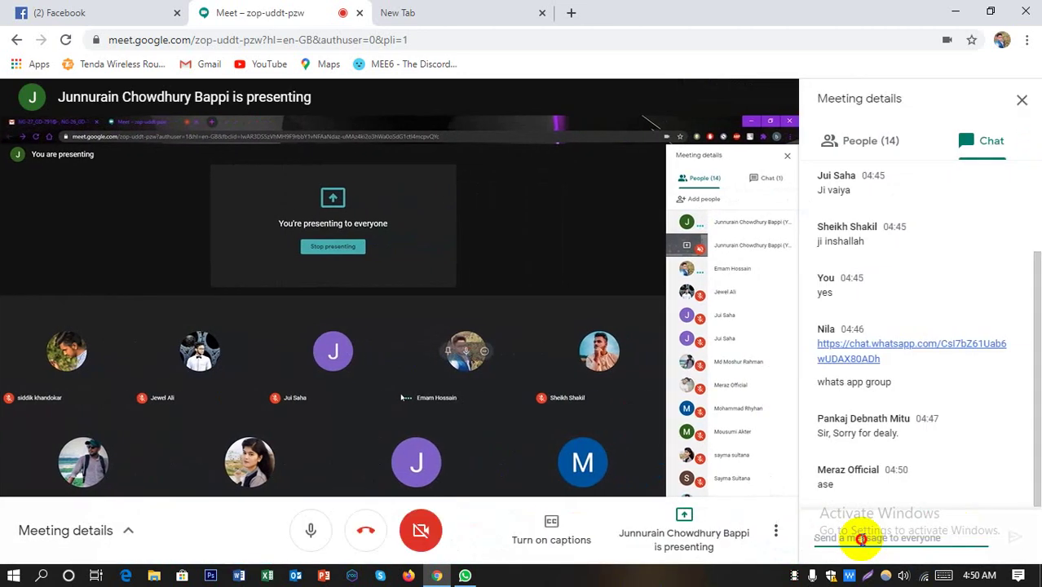
text(ase)
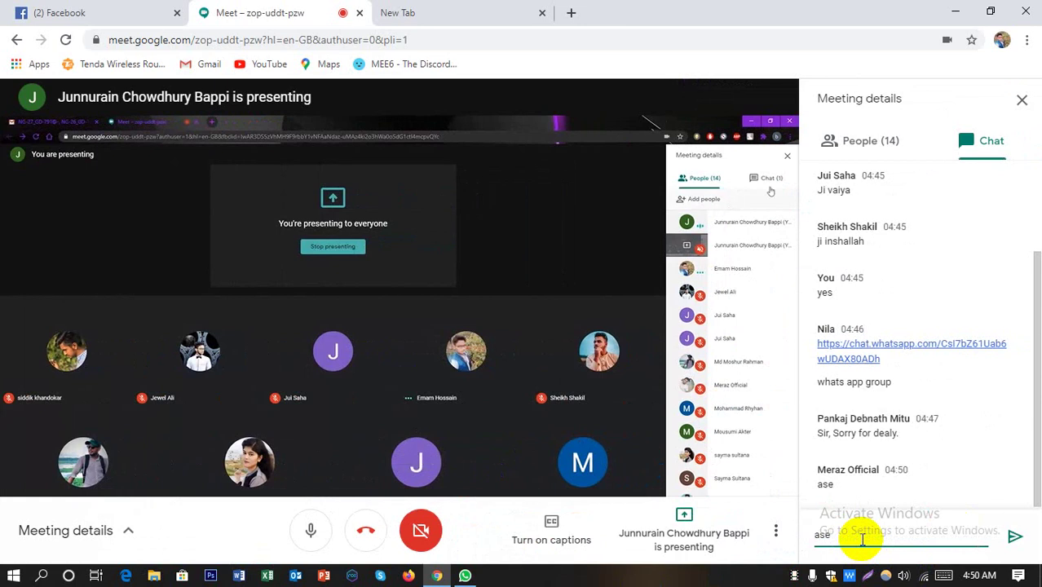
key(Return)
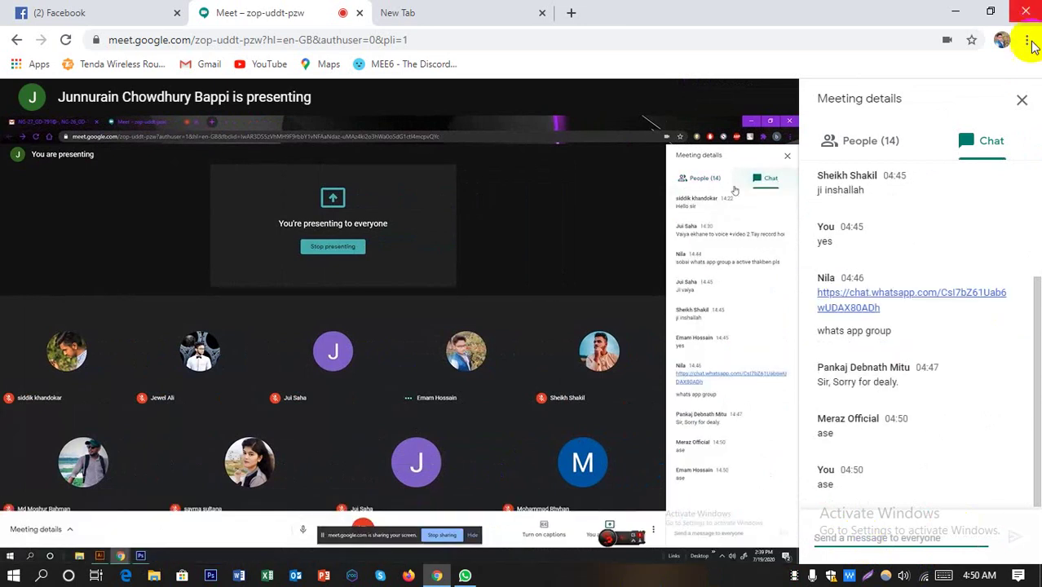
click(1022, 101)
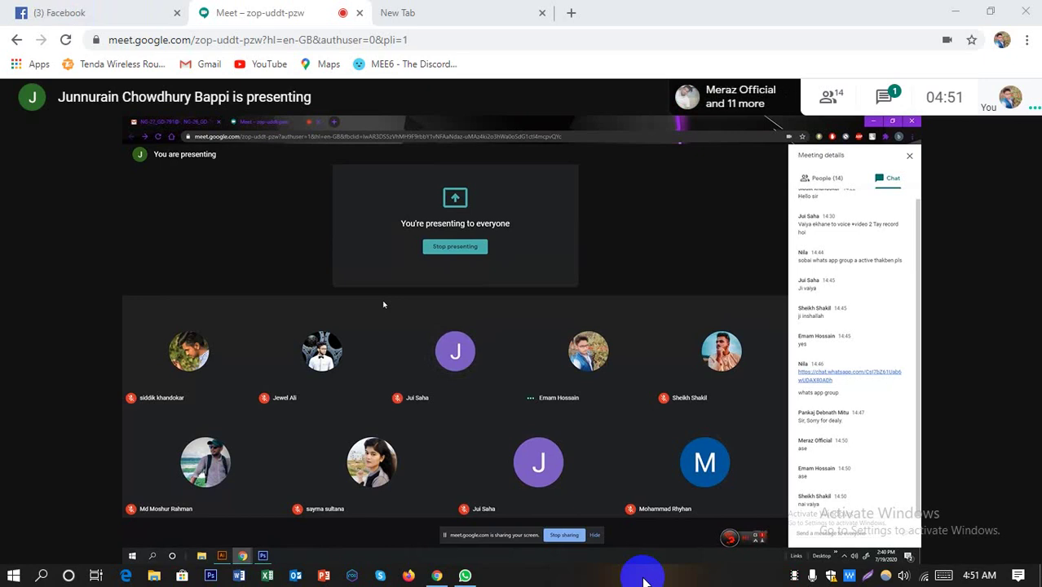
Open and dismiss the Windows Action Center before switching to Photoshop
key(super+a)
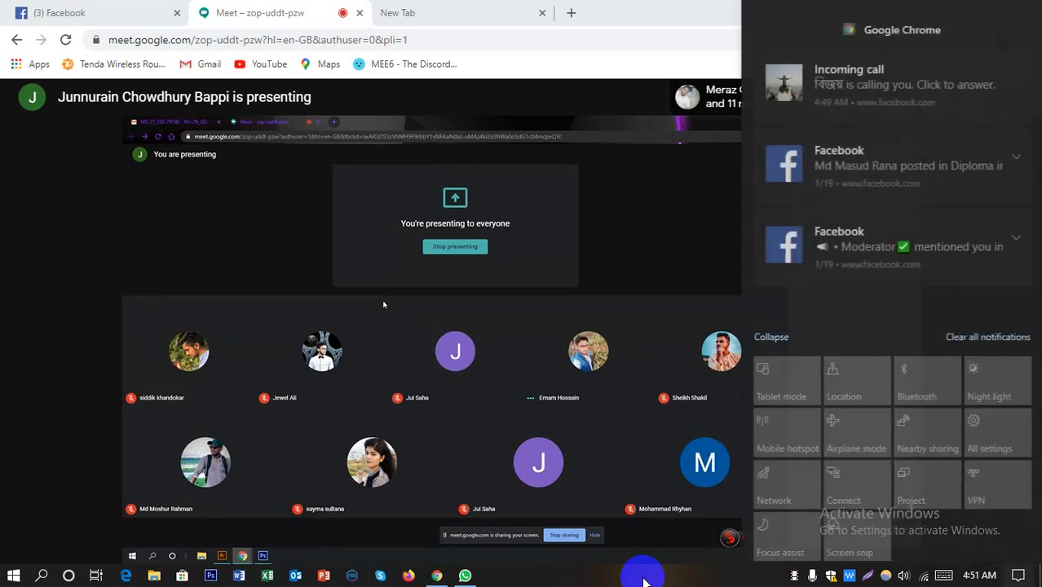
key(Escape)
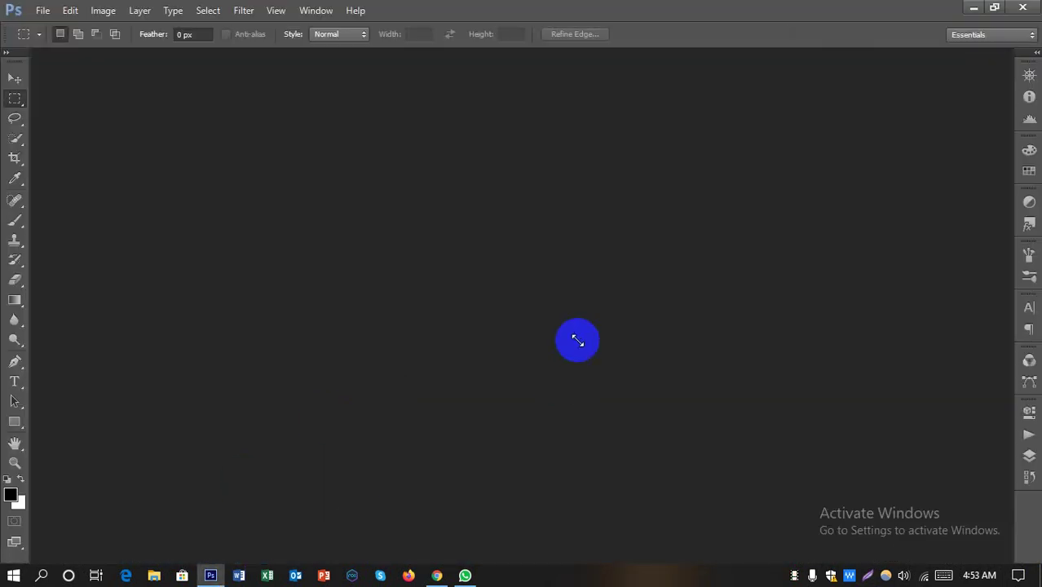
Check the Meet class briefly, then return to Photoshop with the Zoom tool active
click(441, 571)
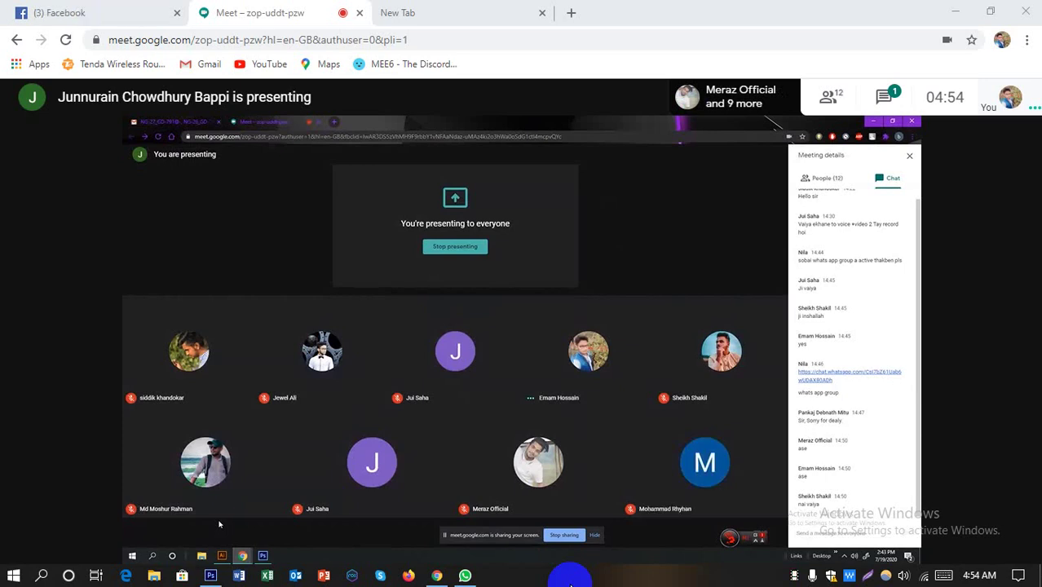
click(210, 575)
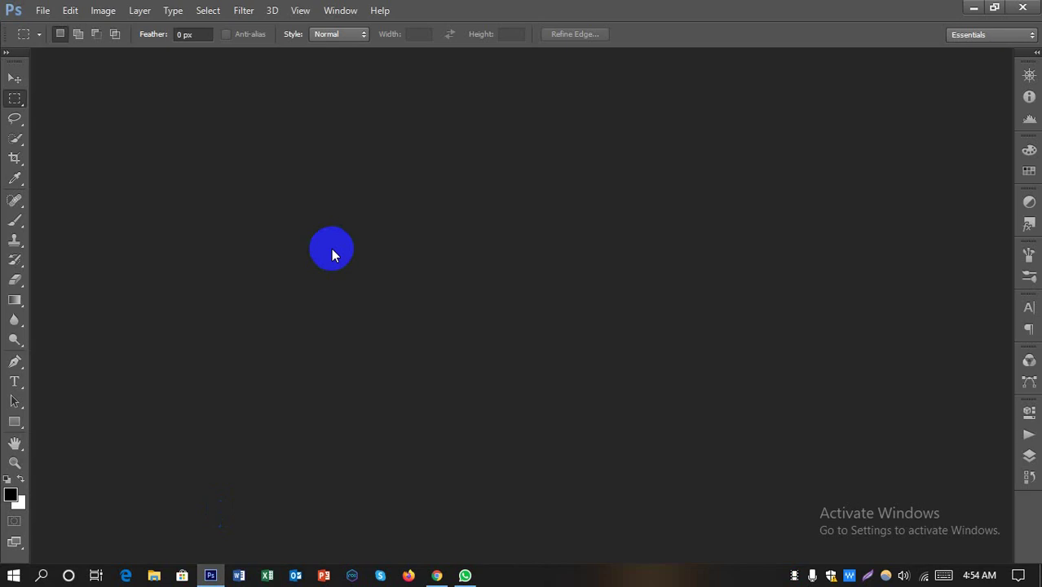
key(z)
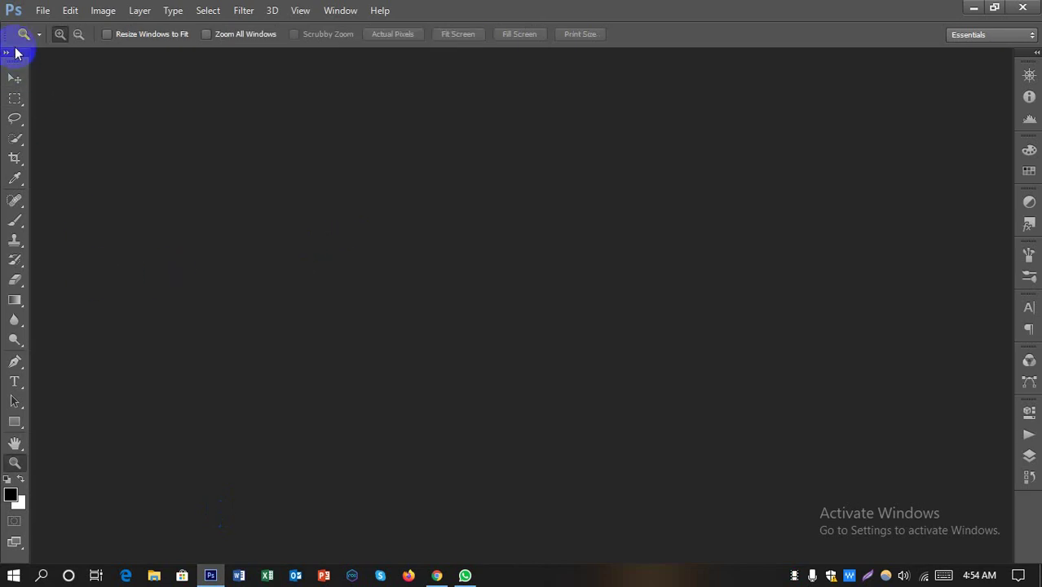
Cancel the Open dialog and create a new 800×600 px white document, Untitled-1
click(42, 9)
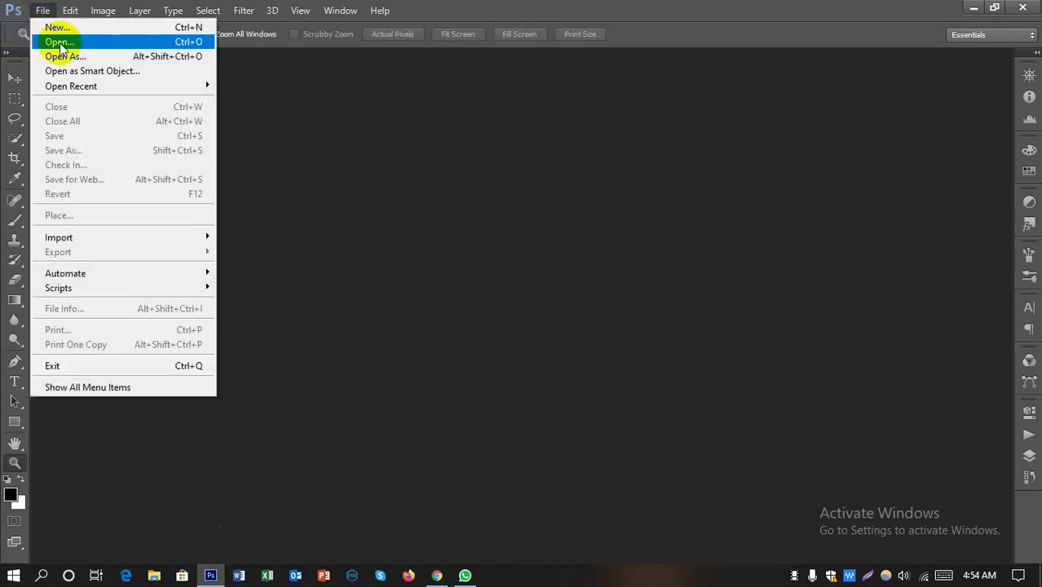
click(57, 41)
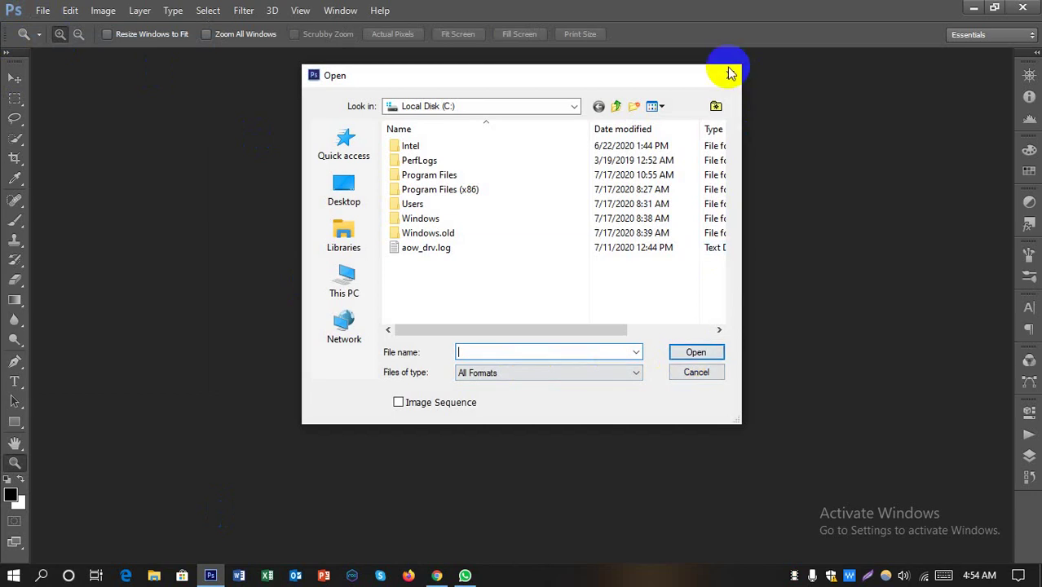
click(730, 75)
click(42, 10)
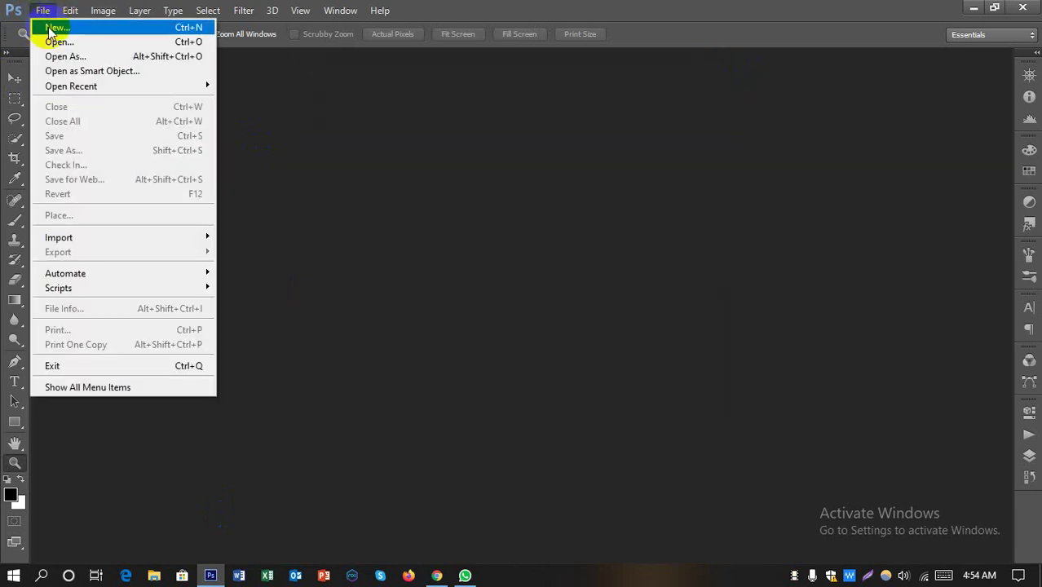
click(50, 26)
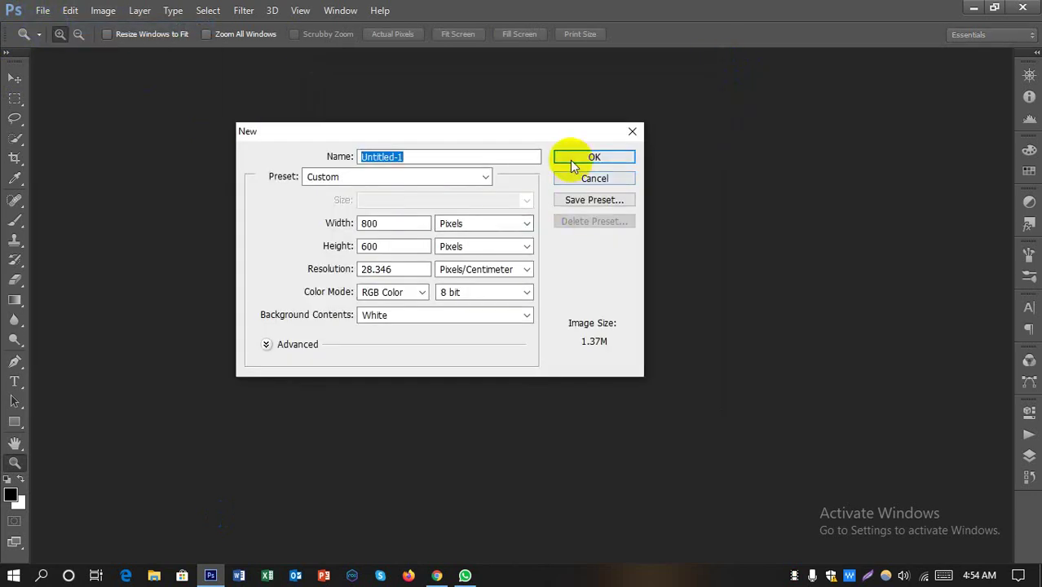
click(571, 160)
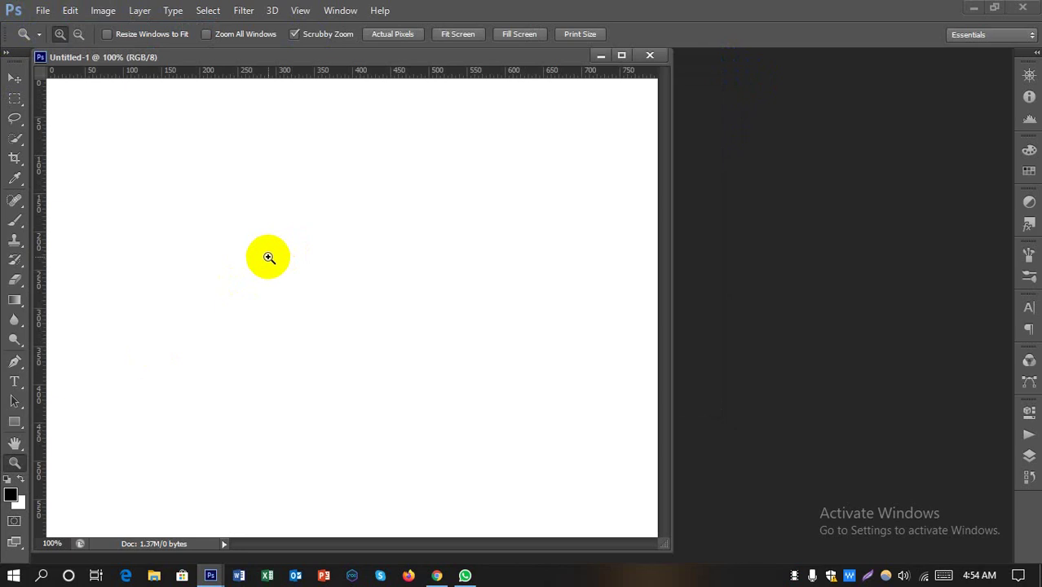
Magnify Untitled-1 to 600% and float it in its own document window
double_click(281, 263)
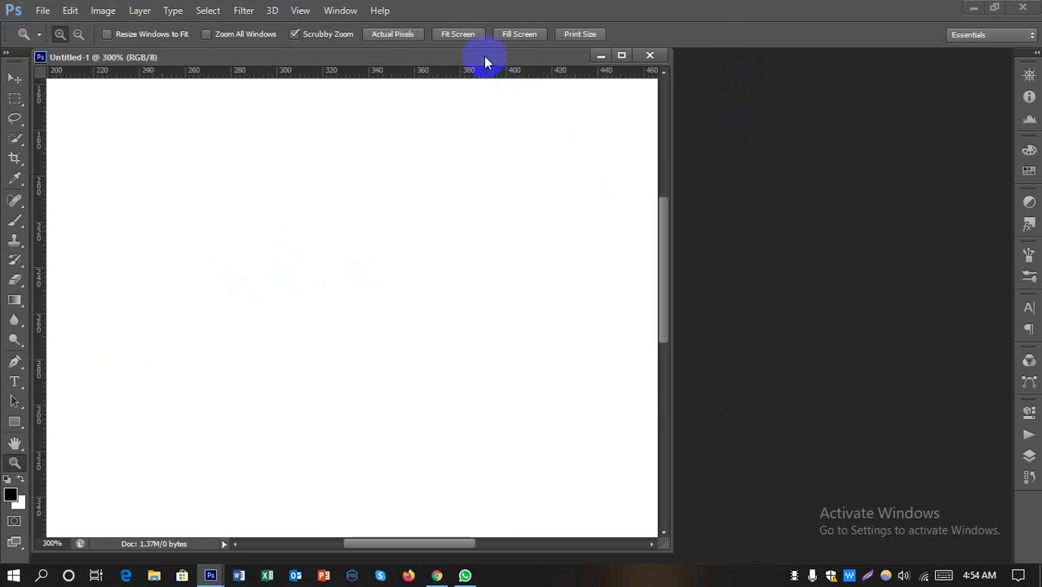
drag(485, 58, 641, 62)
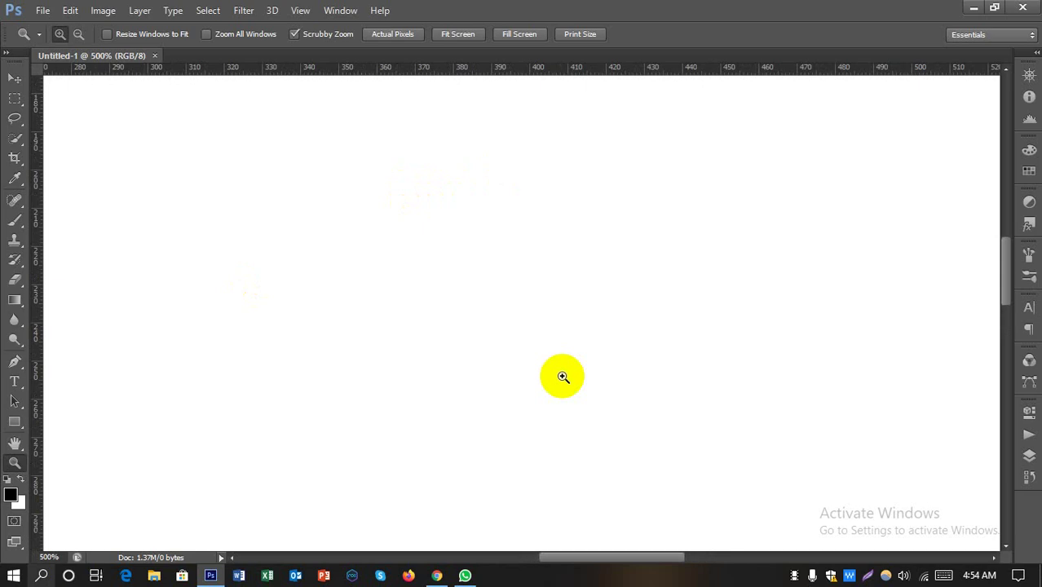
mouse_move(530, 54)
mouse_down()
mouse_move(545, 69)
mouse_move(529, 62)
mouse_up()
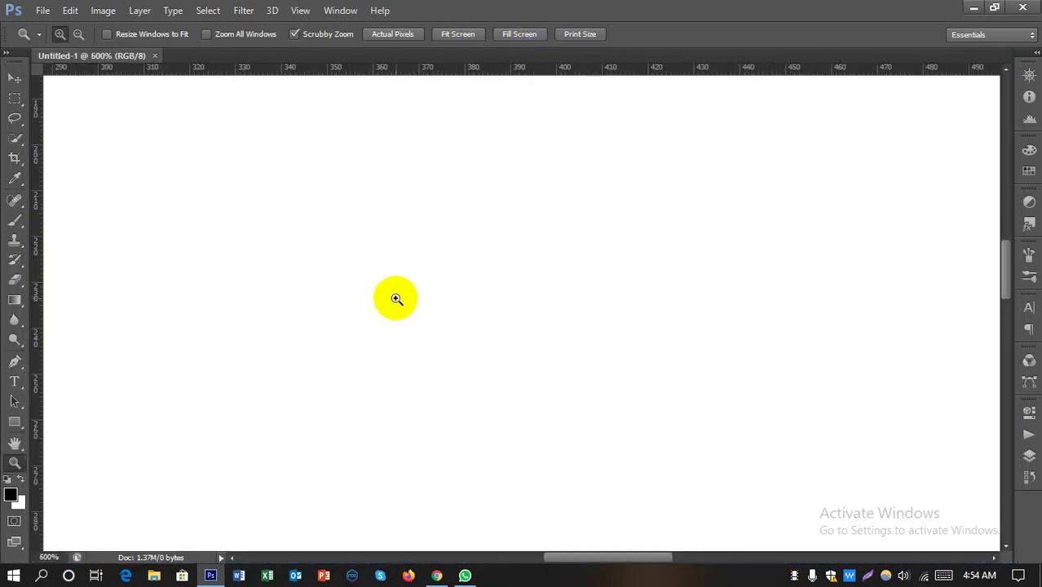
Zoom the blank Untitled-1 canvas in through 1600% to 3200%
click(314, 322)
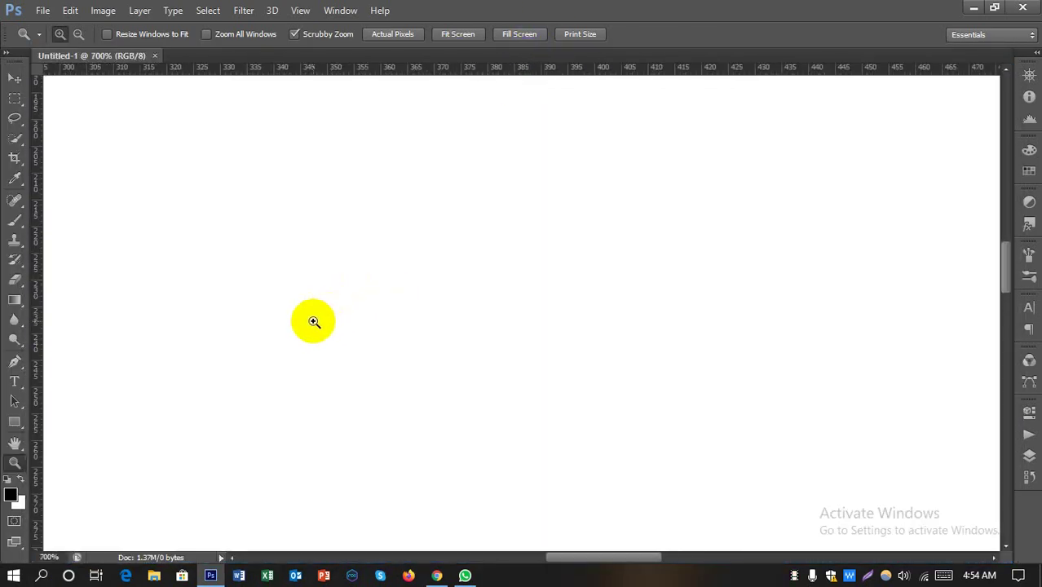
click(314, 321)
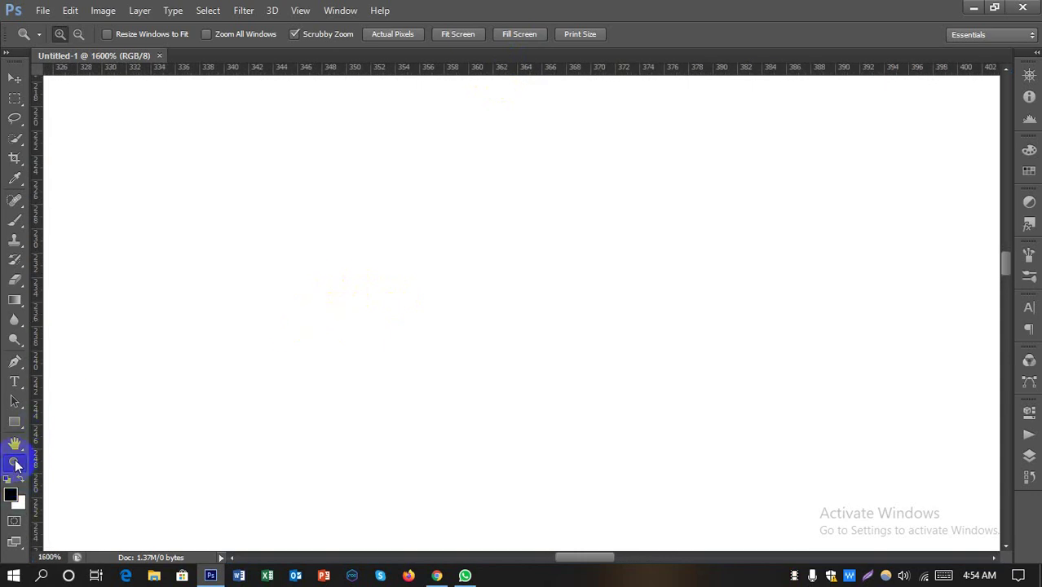
click(363, 303)
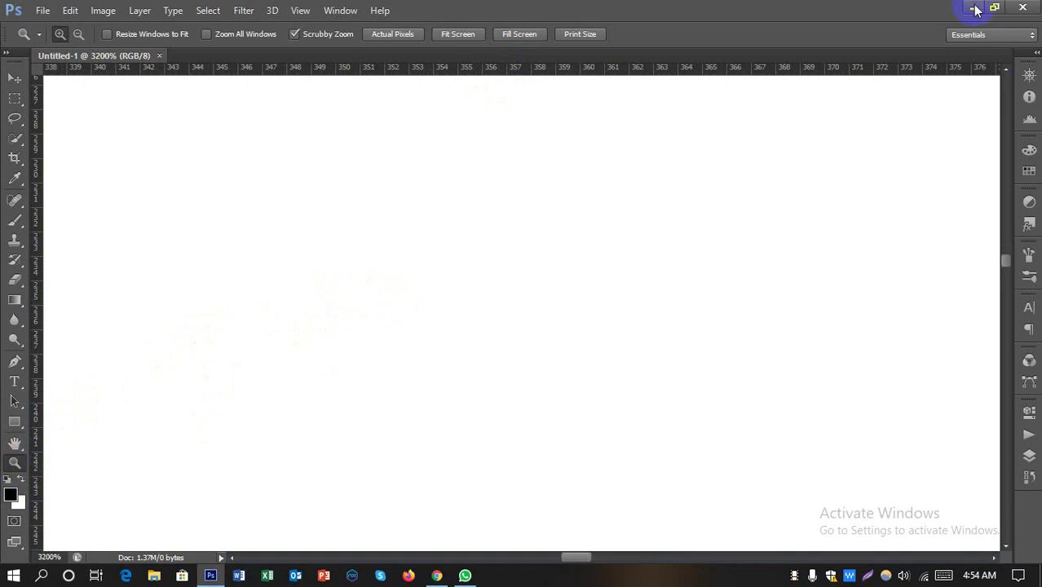
mouse_move(1005, 263)
mouse_down()
mouse_move(1008, 102)
mouse_move(1005, 195)
mouse_up()
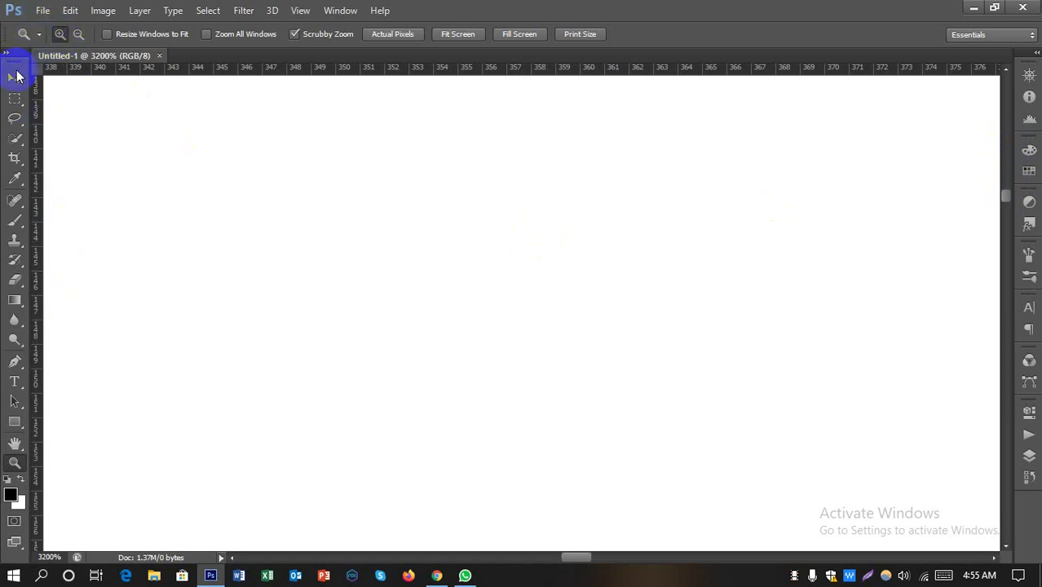
Attempt to move the locked layer with the Move tool and dismiss the error
click(15, 78)
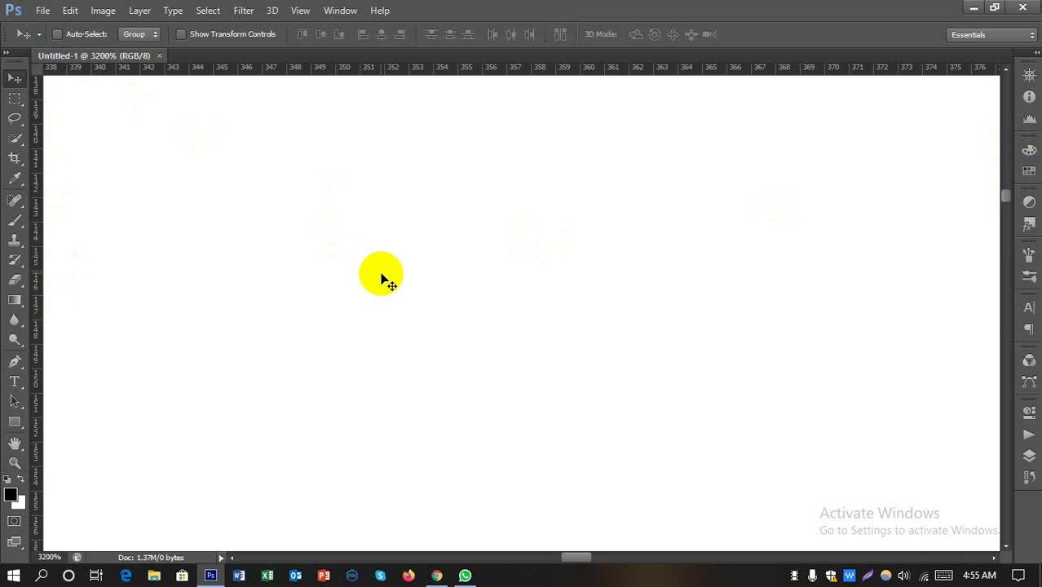
click(606, 501)
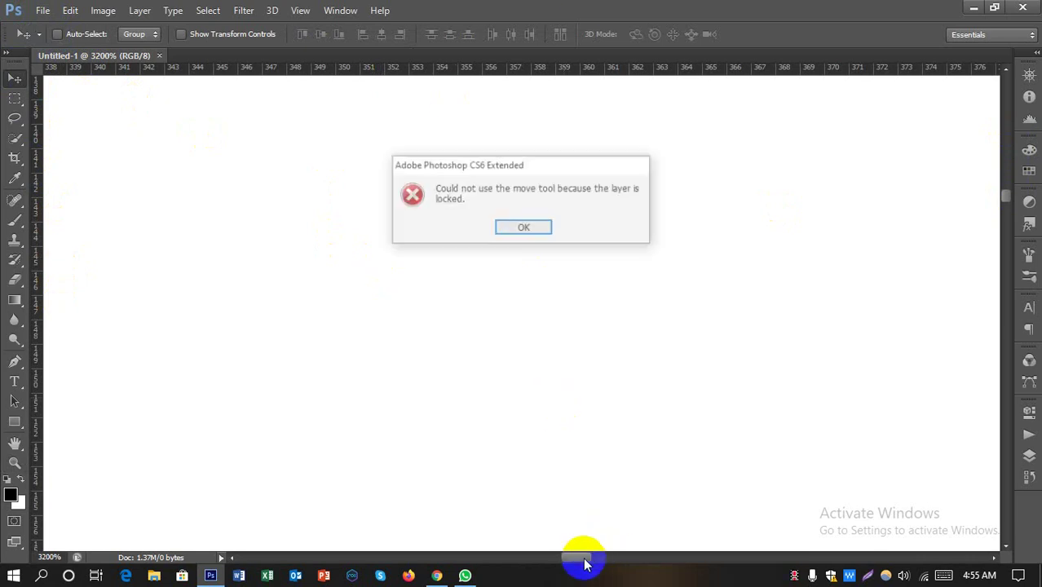
click(524, 229)
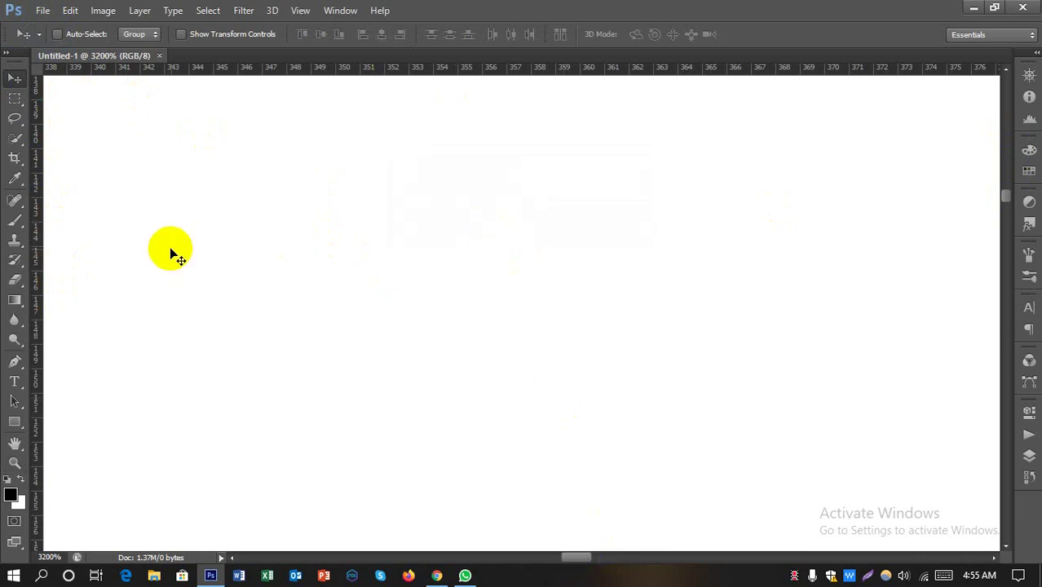
click(15, 119)
Try two freehand lasso selections on the canvas, dismissing both selection warnings
mouse_move(276, 155)
mouse_down()
mouse_move(278, 339)
mouse_move(377, 336)
mouse_up()
click(494, 227)
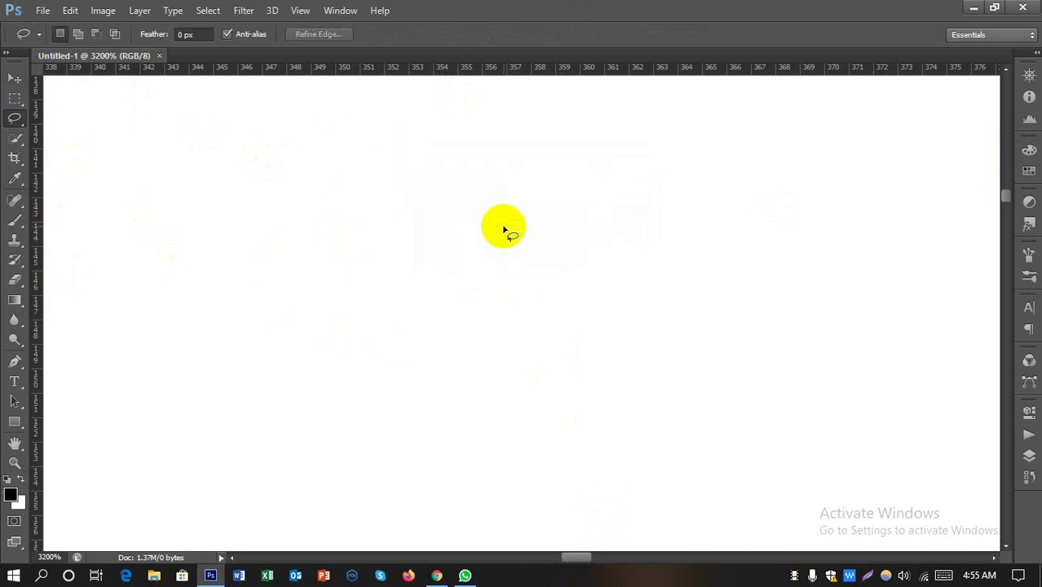
drag(396, 242, 436, 285)
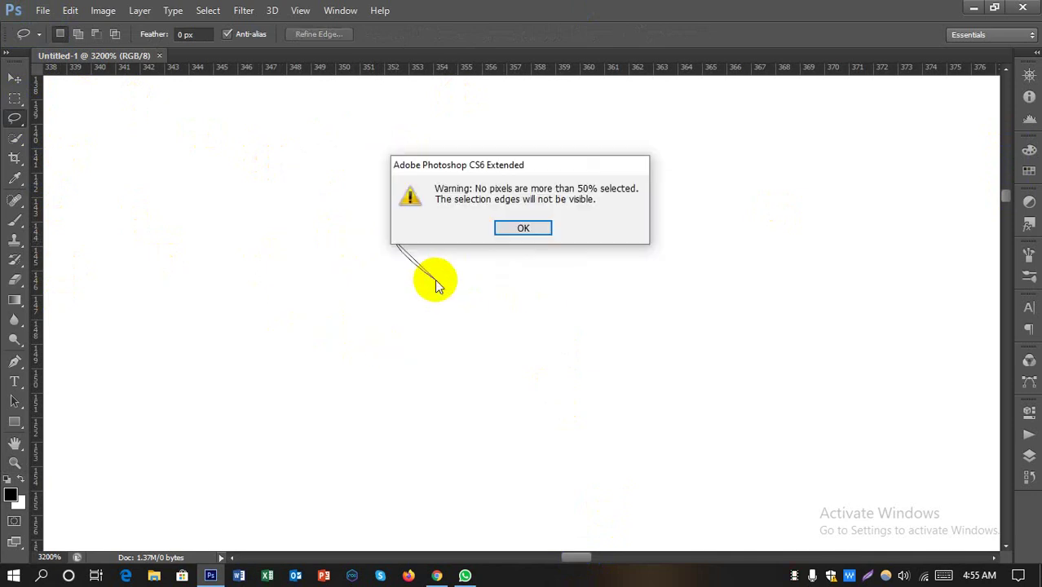
click(521, 230)
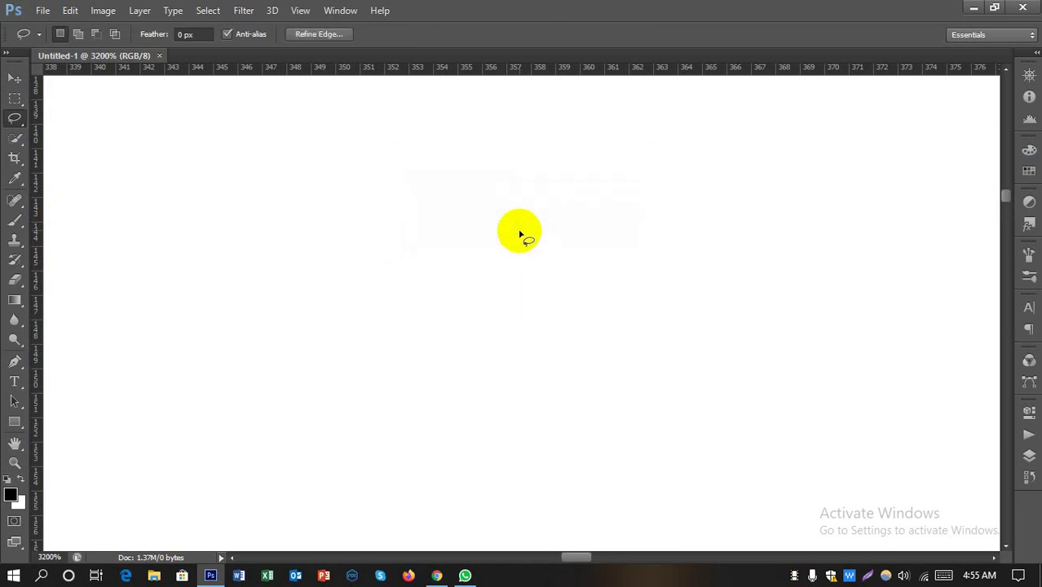
Open and close the status bar options, then return to the Google Meet class
click(222, 559)
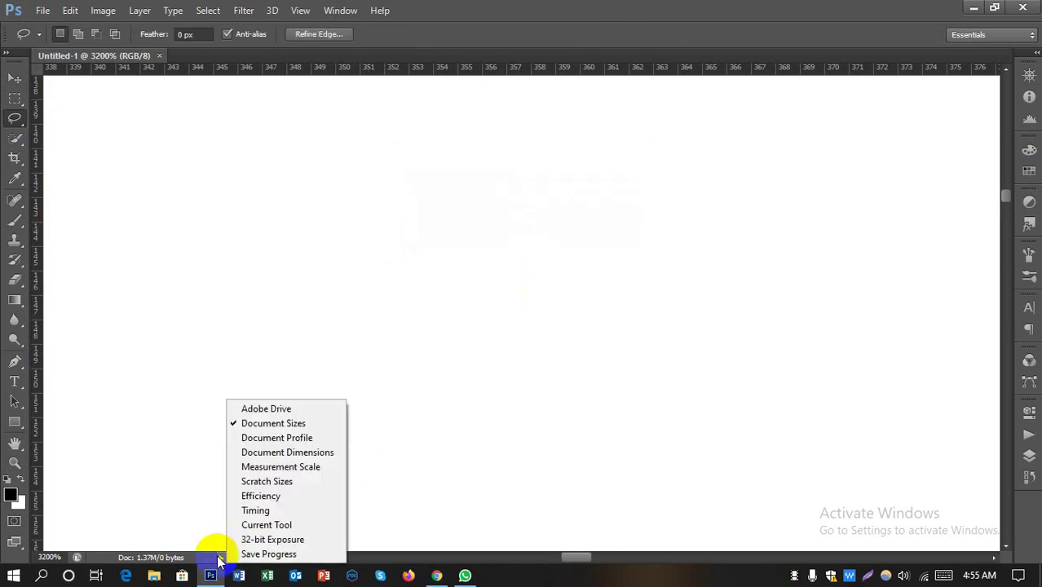
click(218, 544)
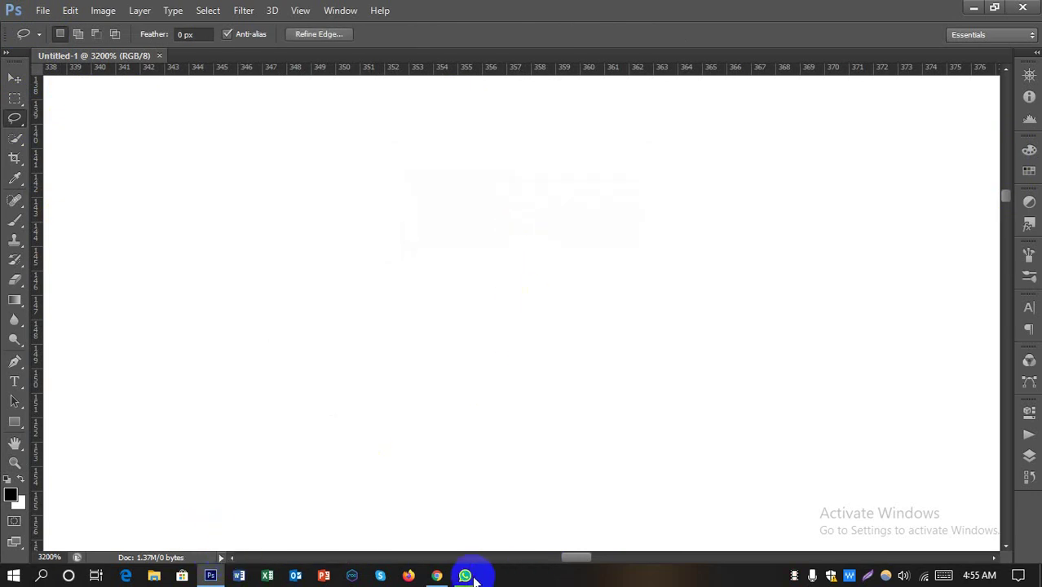
click(437, 576)
click(522, 580)
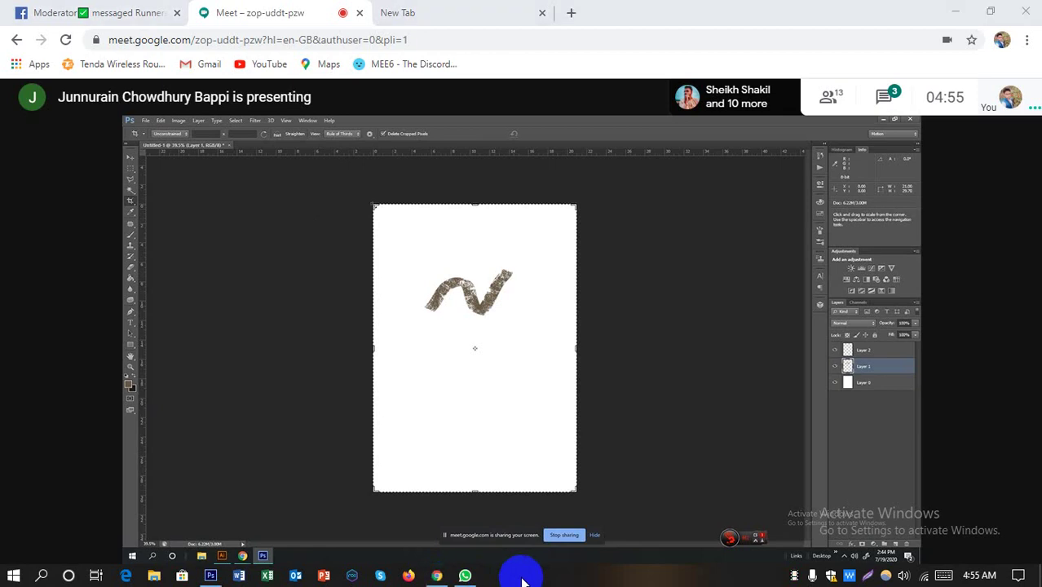
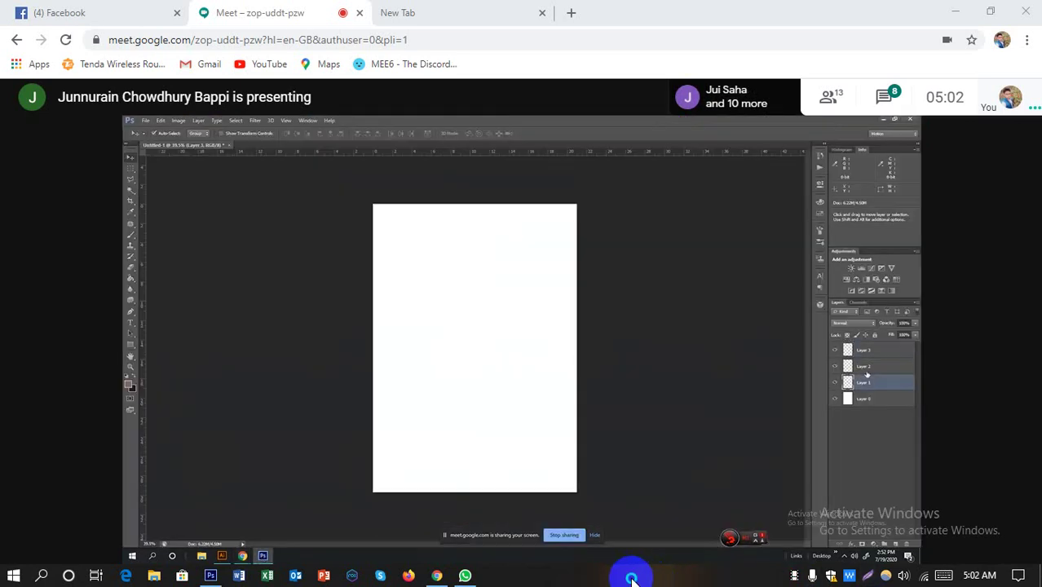
Mute your microphone and open the meeting chat beside the shared Photoshop screen
right_click(616, 575)
click(568, 576)
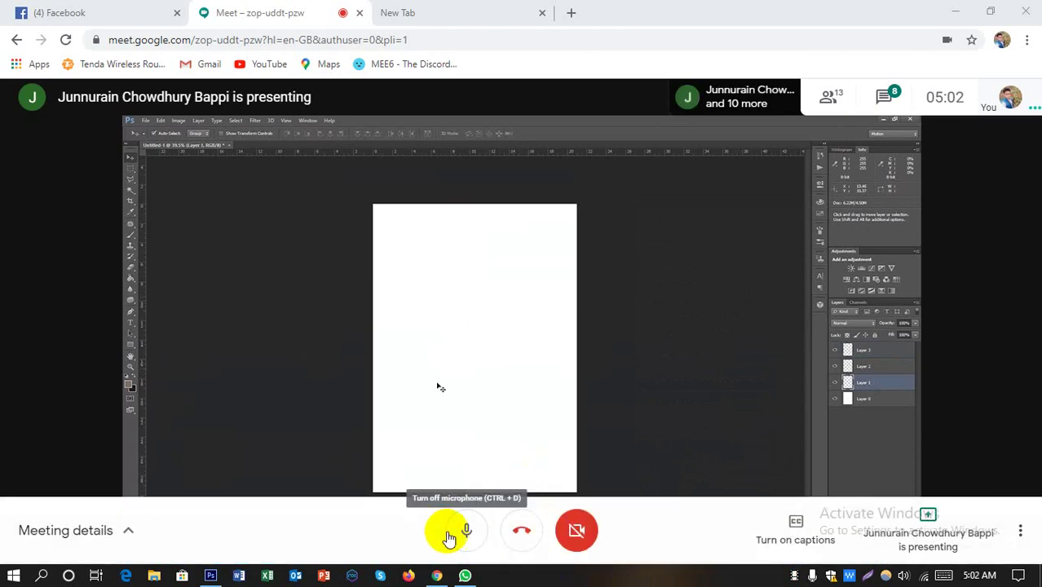
click(465, 534)
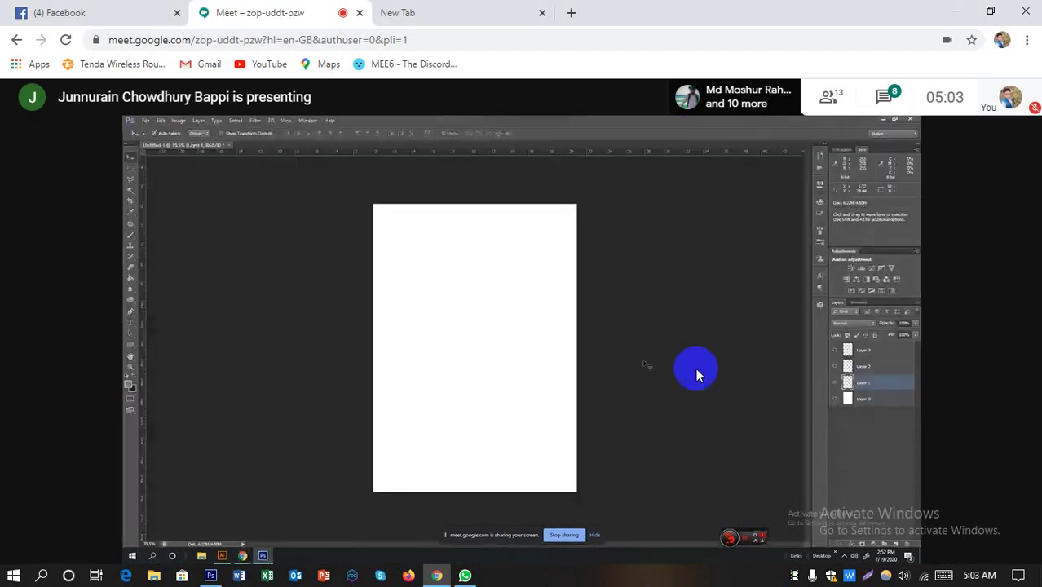
click(884, 100)
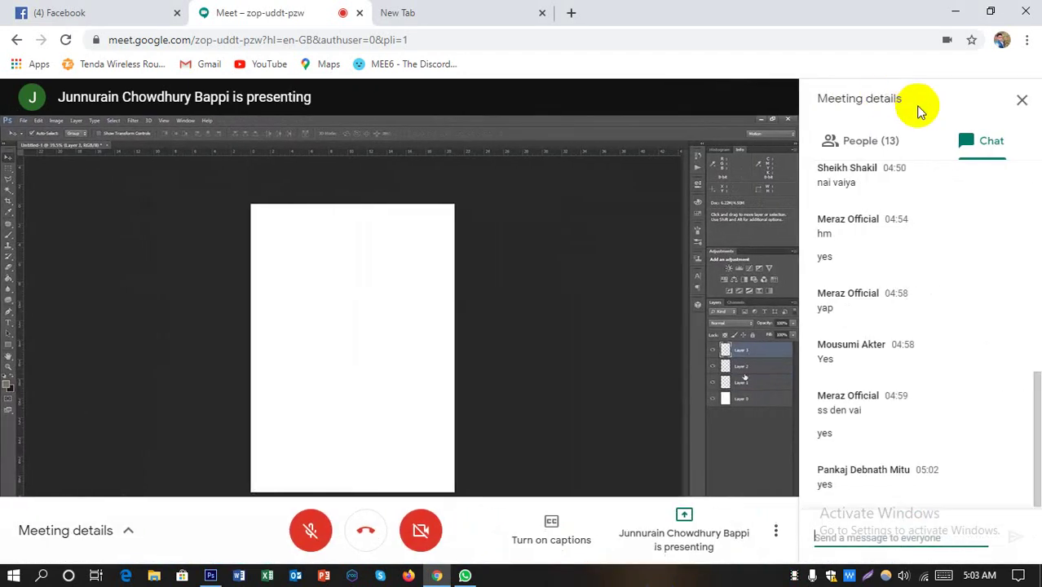
Close the Meeting details chat panel so the shared screen spans the call
click(1025, 98)
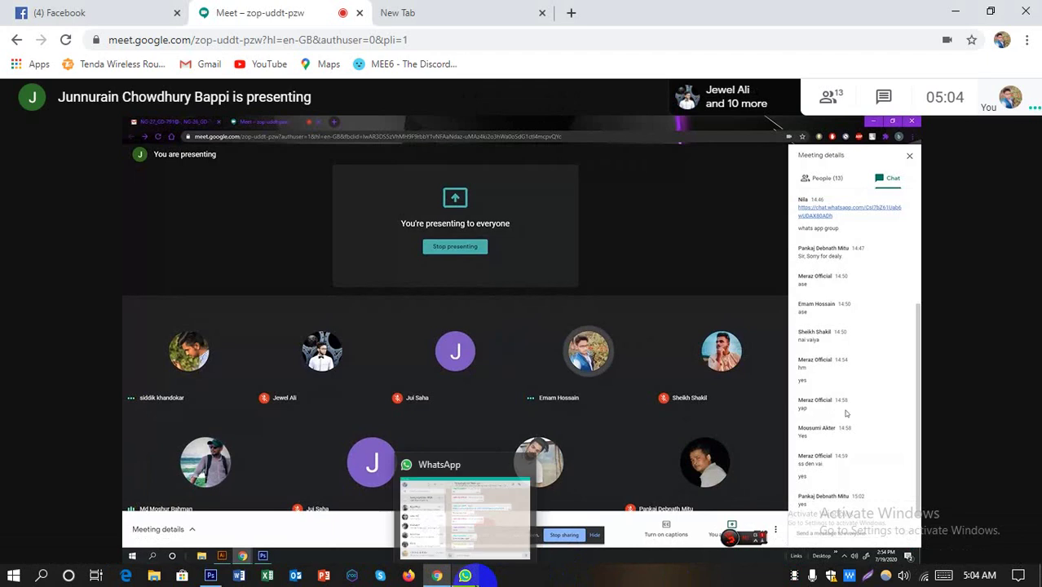
mouse_move(437, 575)
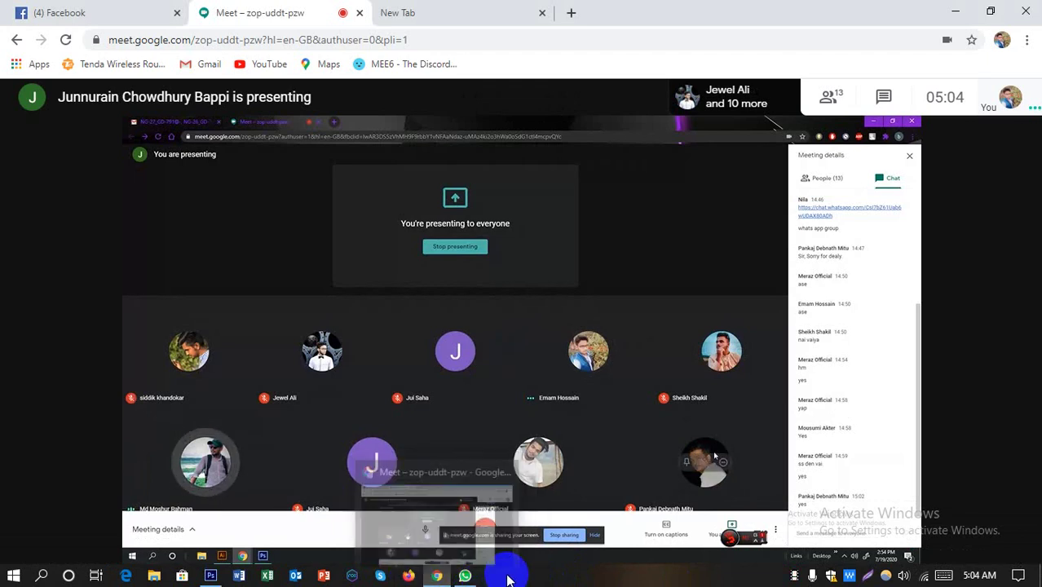
click(505, 578)
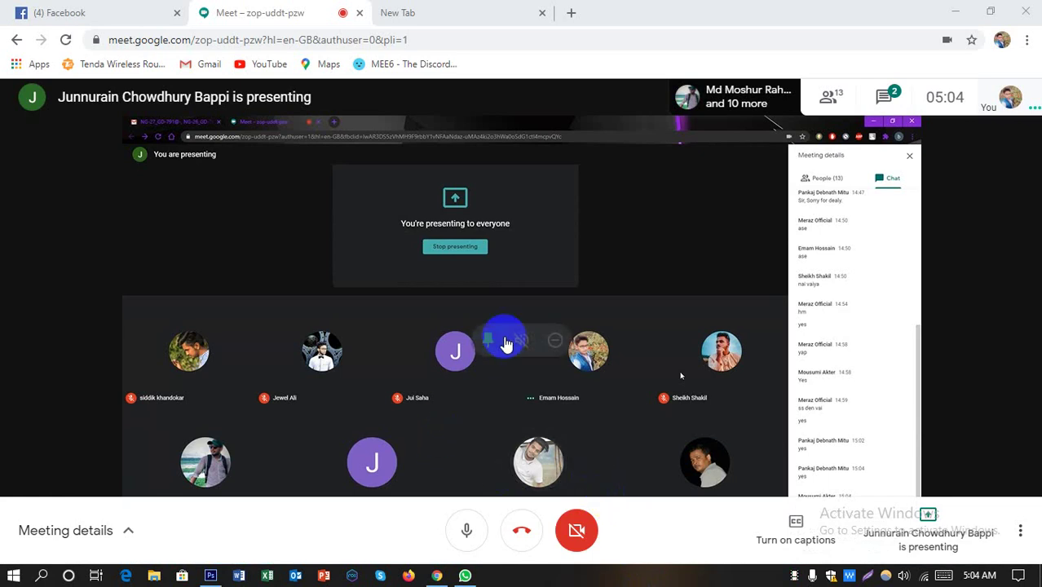
mouse_move(456, 352)
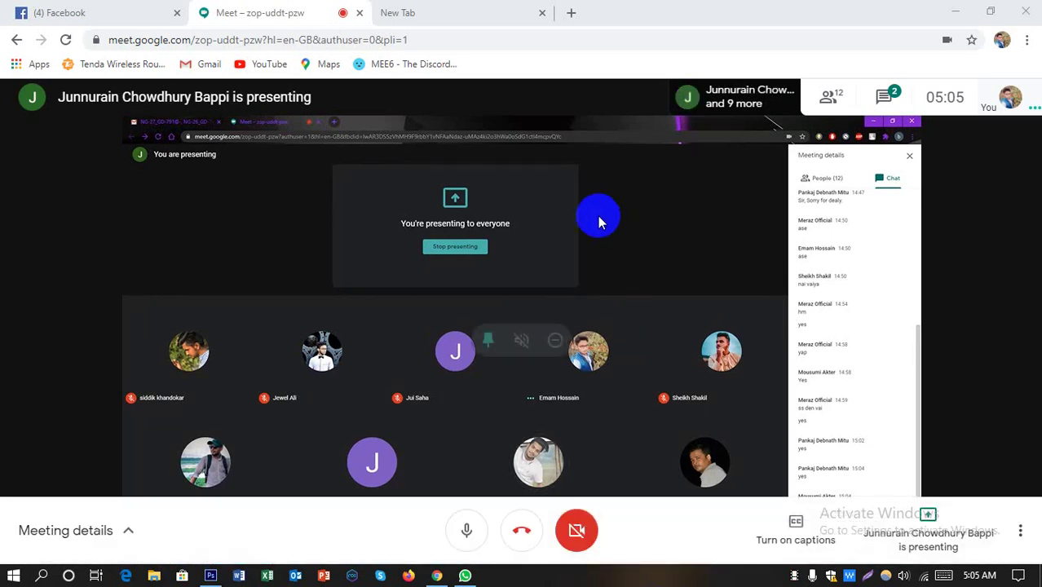
click(916, 518)
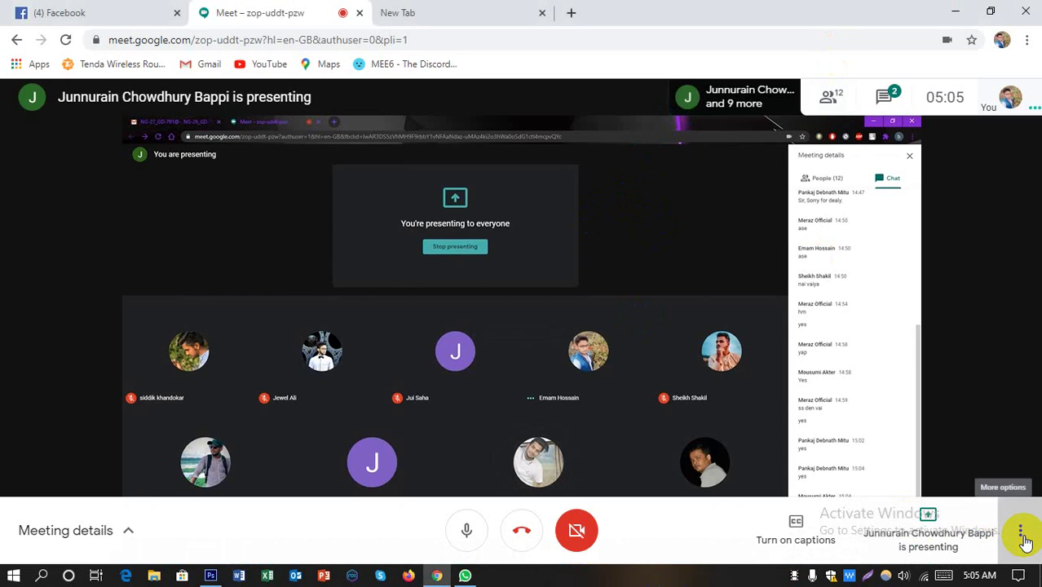
Switch the Meet call to full screen from More options
click(1022, 536)
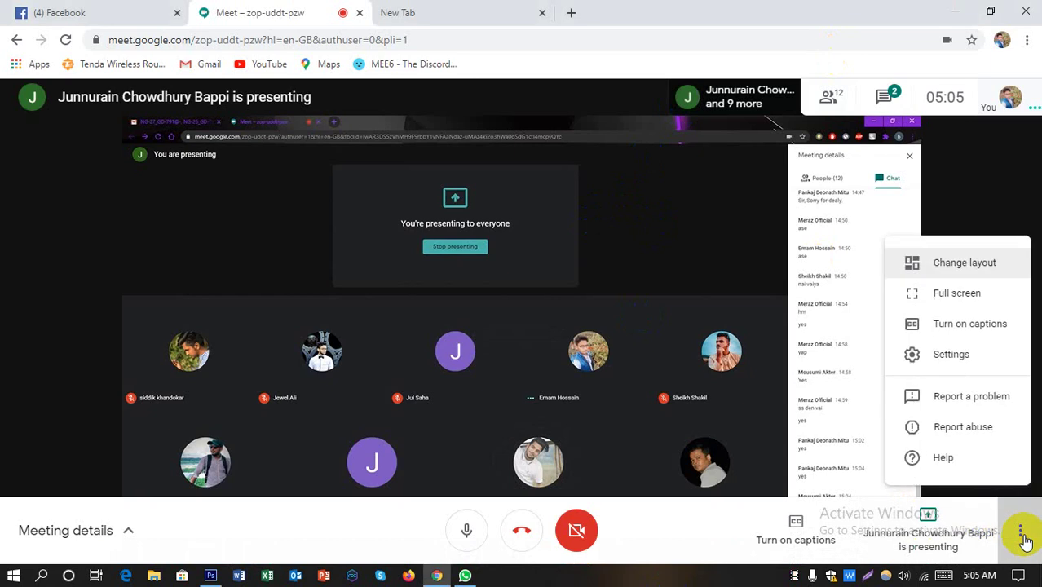
click(967, 294)
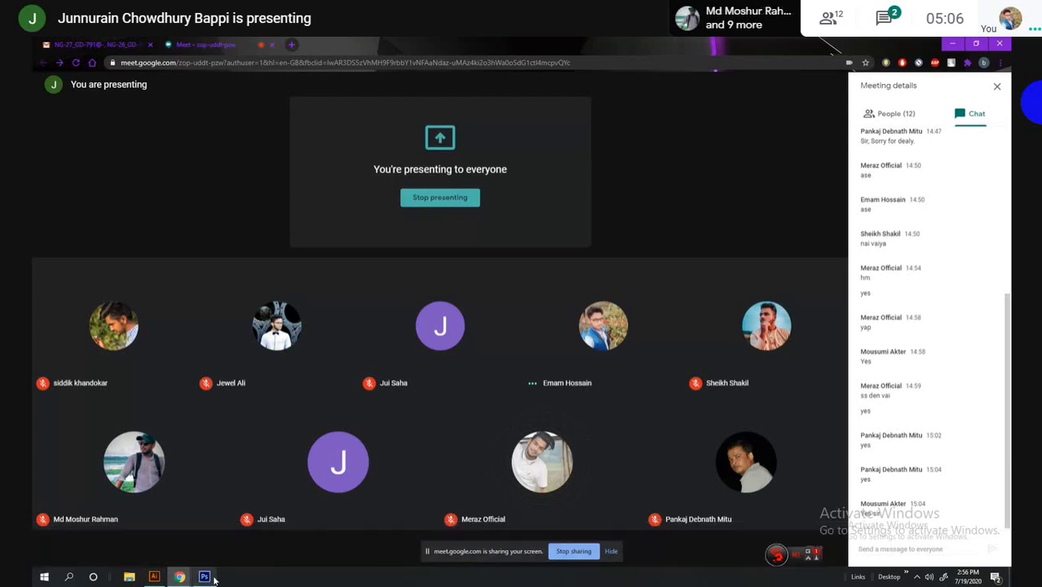
mouse_move(440, 326)
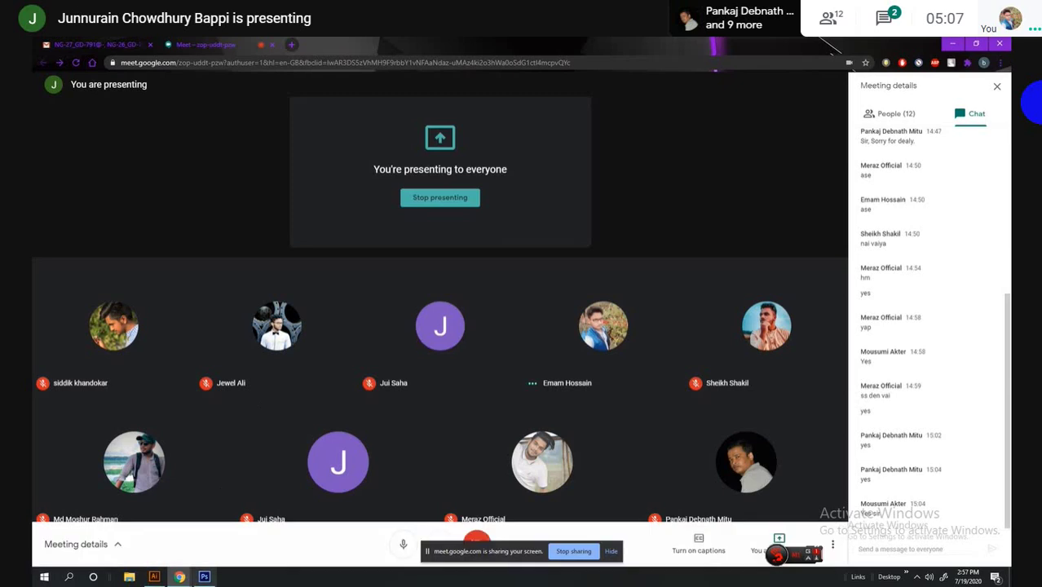
click(203, 579)
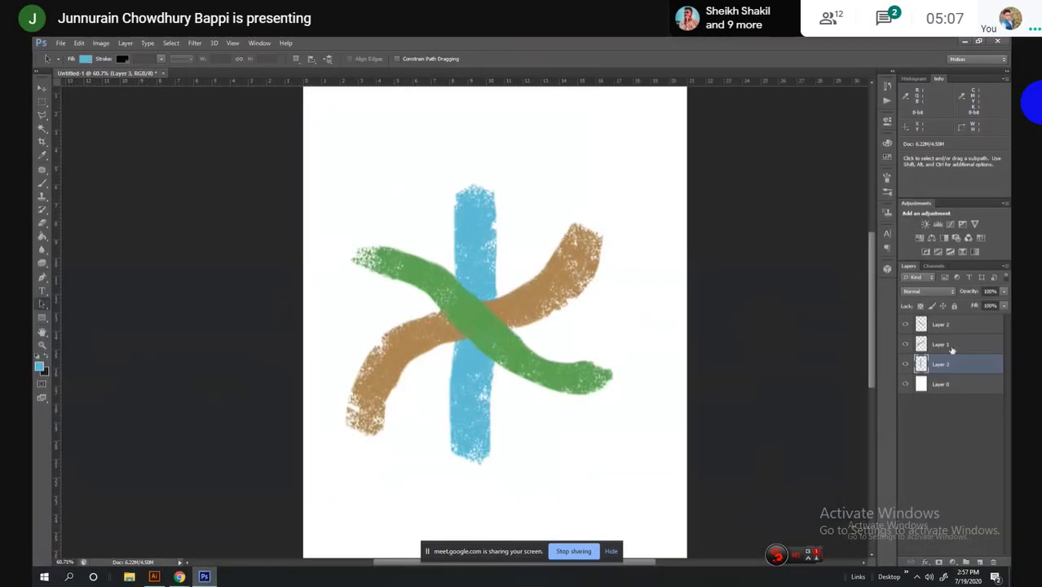
click(956, 326)
click(960, 371)
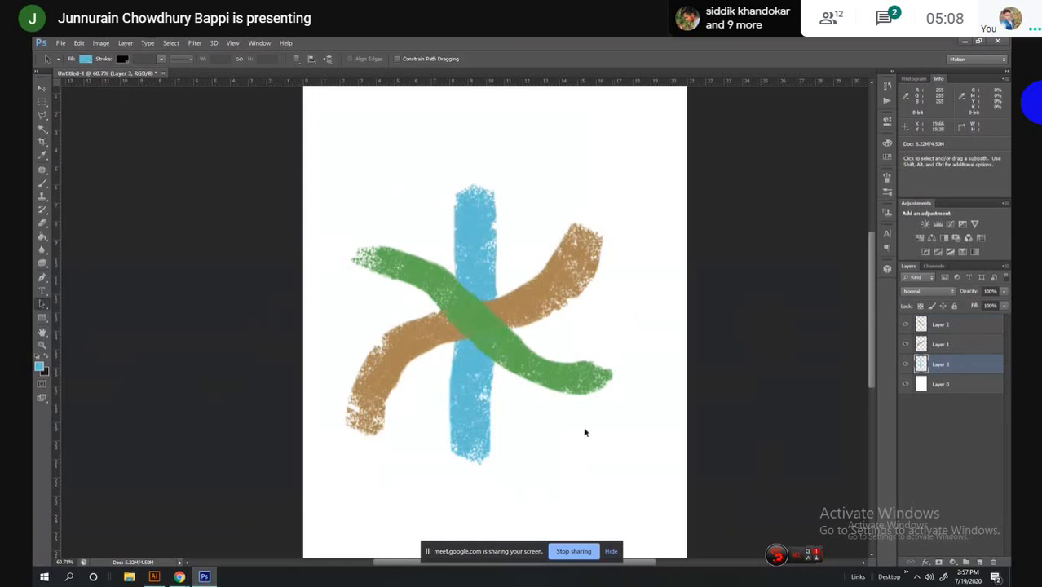
mouse_move(179, 577)
click(141, 549)
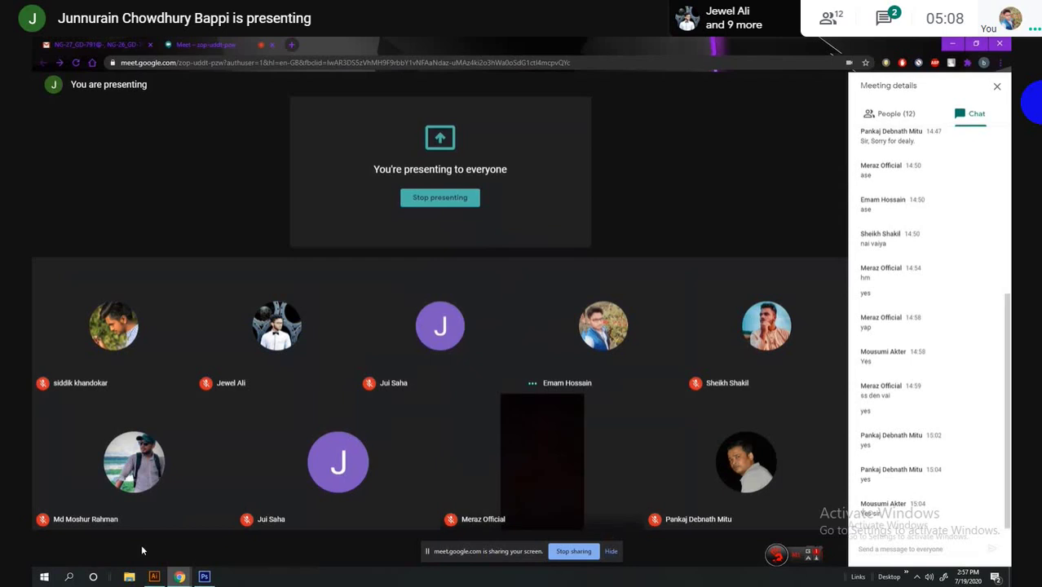
Change the Meet screen share from the meeting tab to the Photoshop canvas
click(205, 577)
click(204, 578)
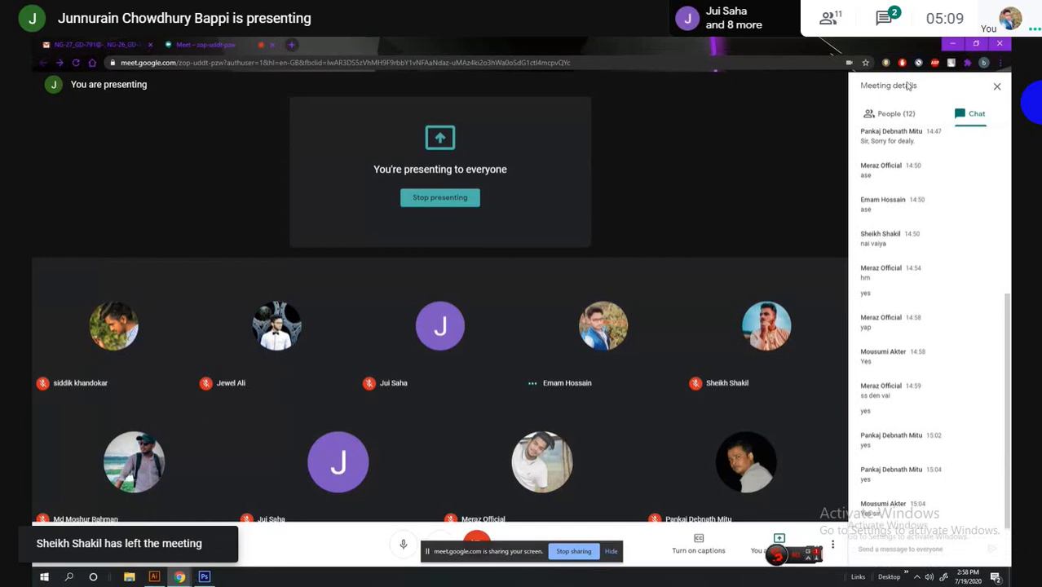
click(203, 576)
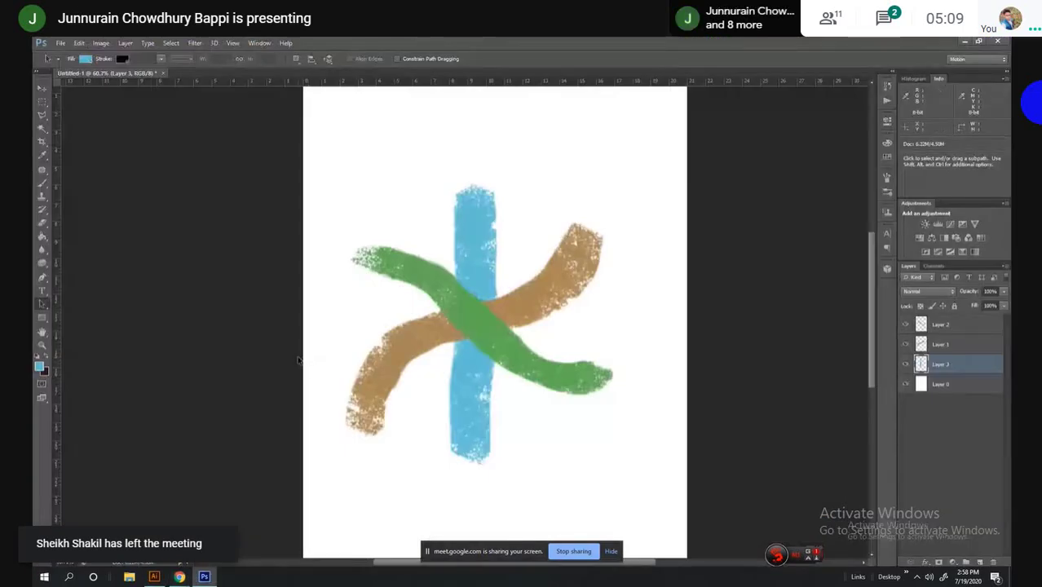
Zoom out to 40.6% and move Layer 3, the blue stroke, to the top of the stack
click(43, 344)
scroll(175, 356, down, 3)
drag(174, 356, 204, 398)
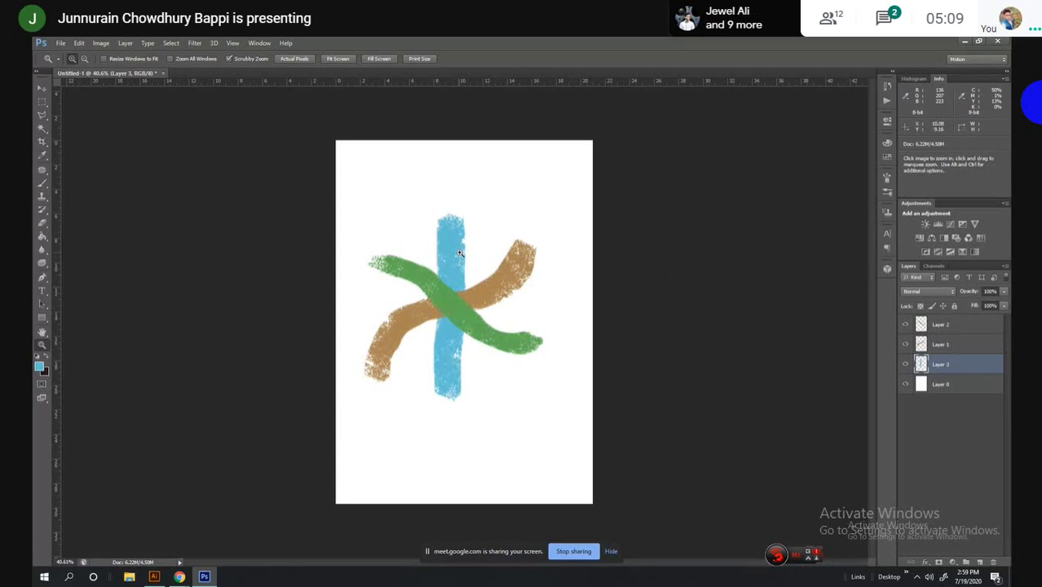
drag(942, 364, 946, 323)
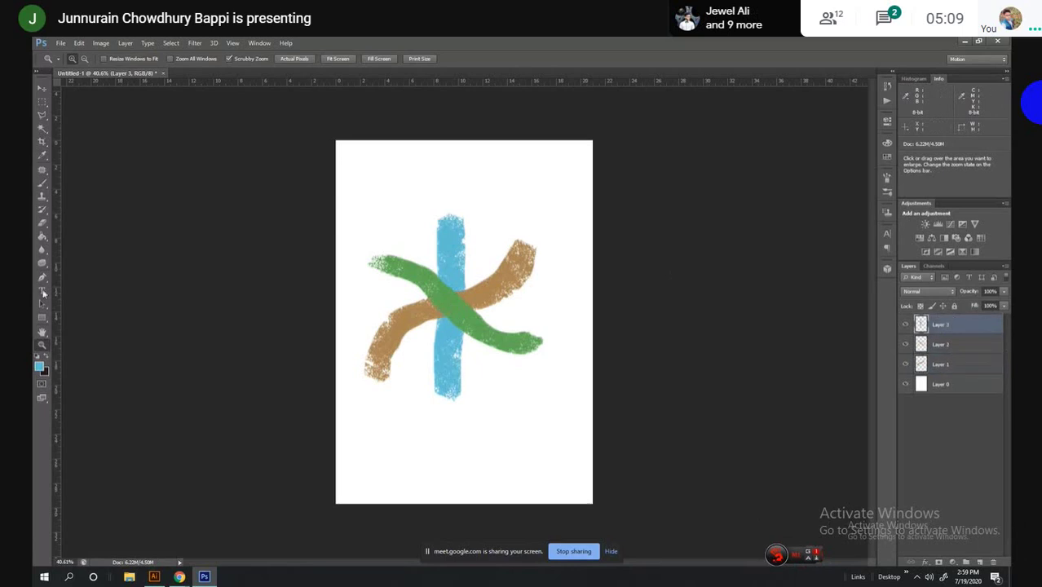
Nudge the blue Layer 3 stroke slightly so it crosses over the green and brown strokes
click(44, 88)
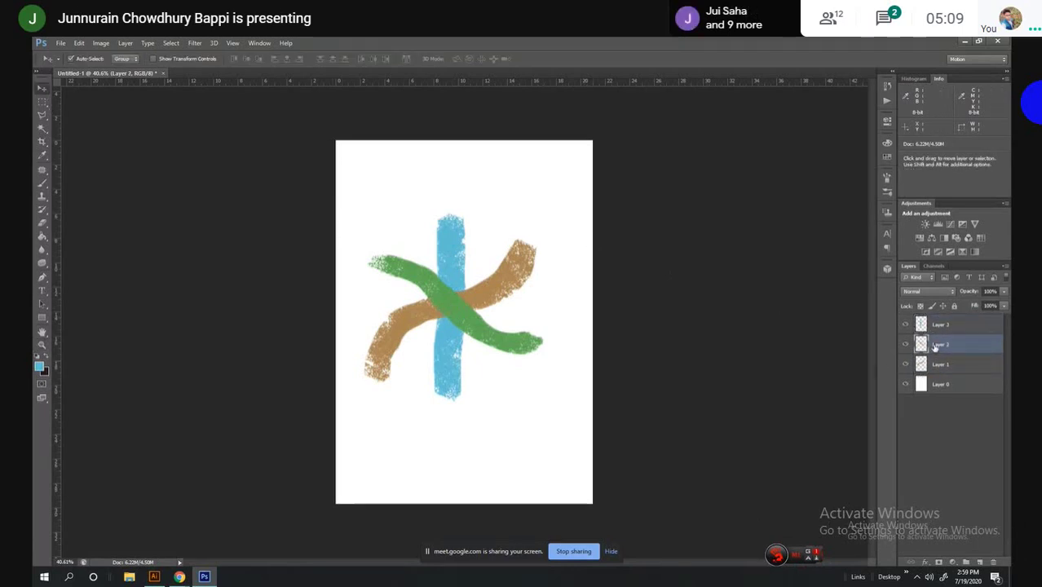
mouse_move(449, 277)
mouse_down()
mouse_move(459, 275)
mouse_move(450, 276)
mouse_up()
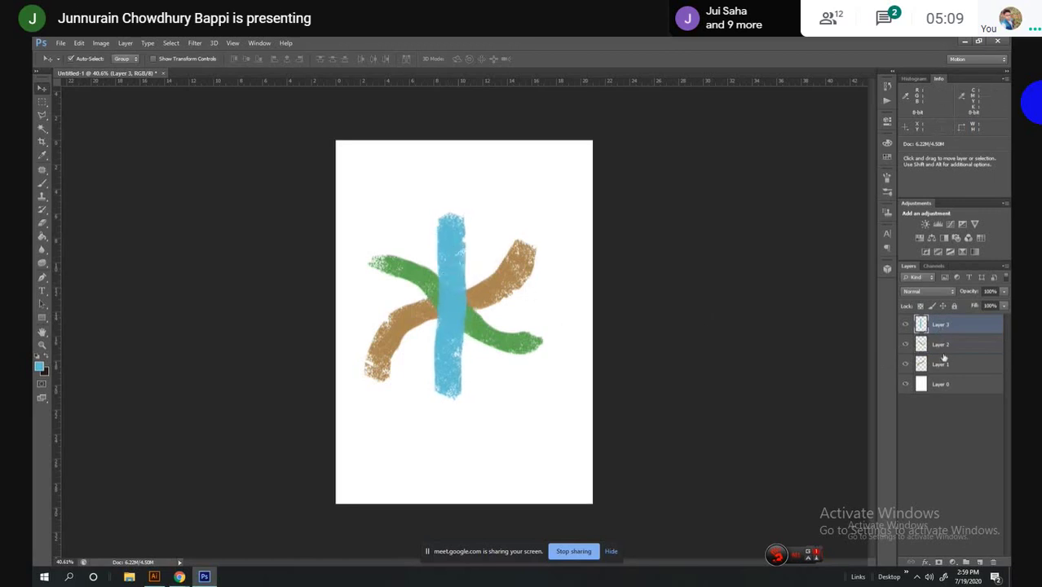
drag(445, 299, 438, 297)
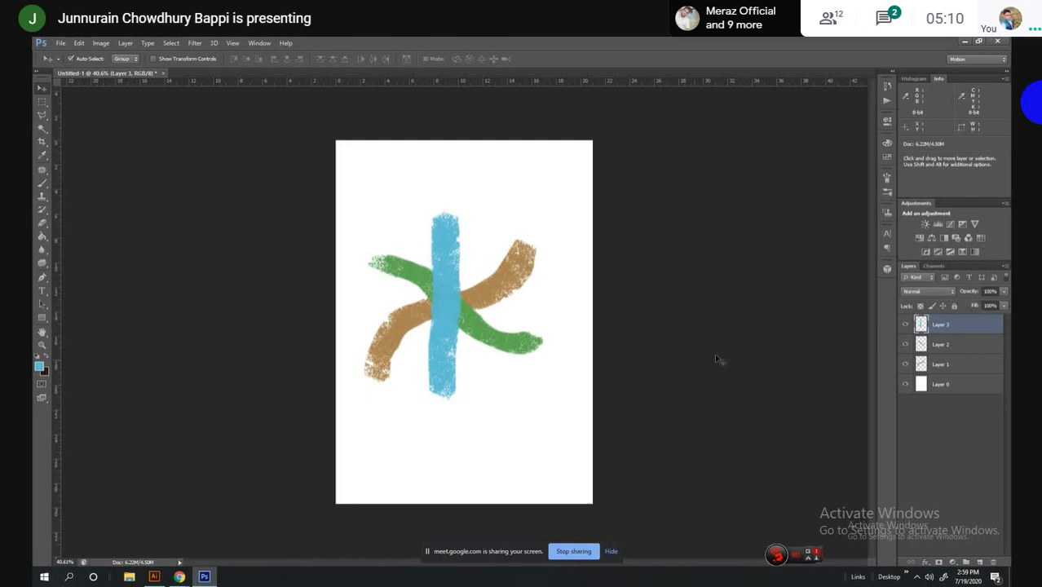
Duplicate Layer 3 and Layer 2, creating Layer 3 copy and Layer 2 copy
right_click(961, 328)
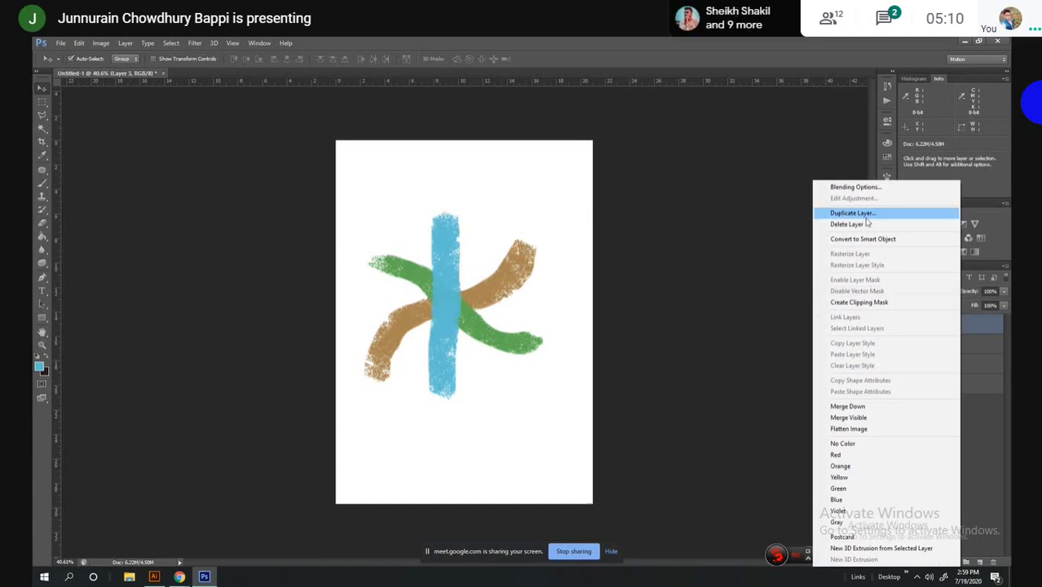
click(853, 213)
click(955, 364)
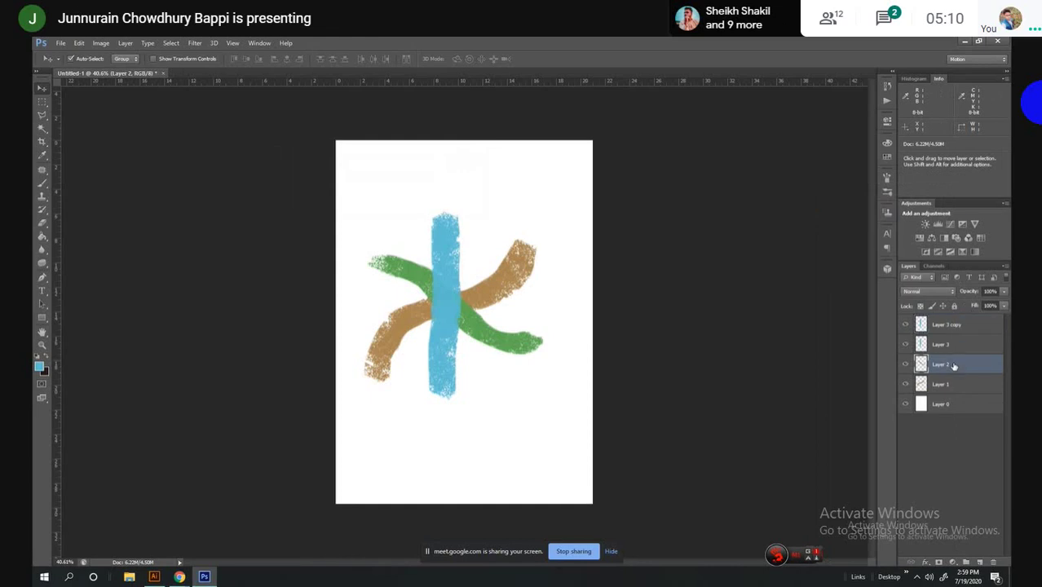
right_click(954, 366)
click(851, 214)
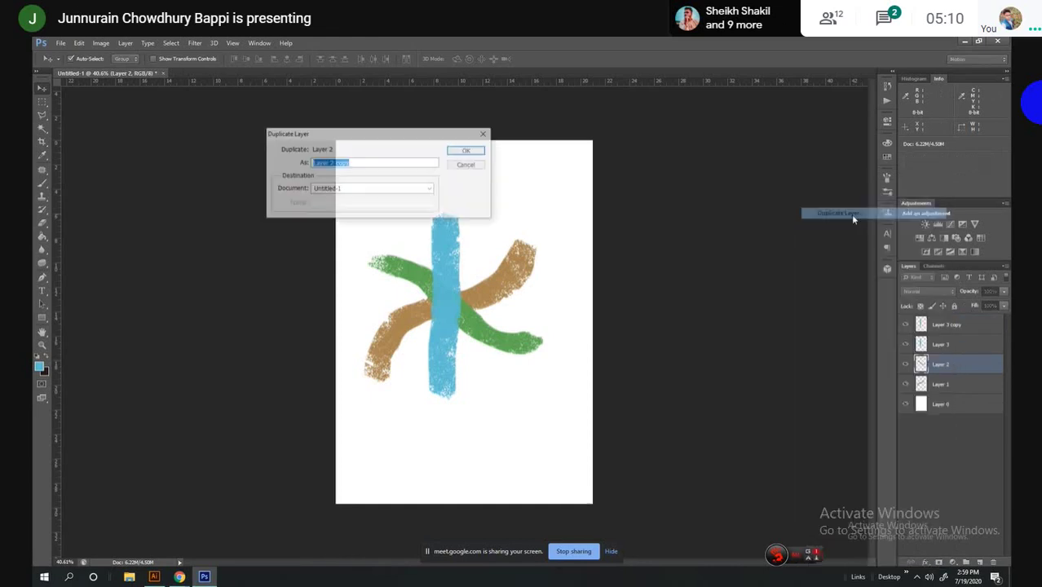
click(462, 151)
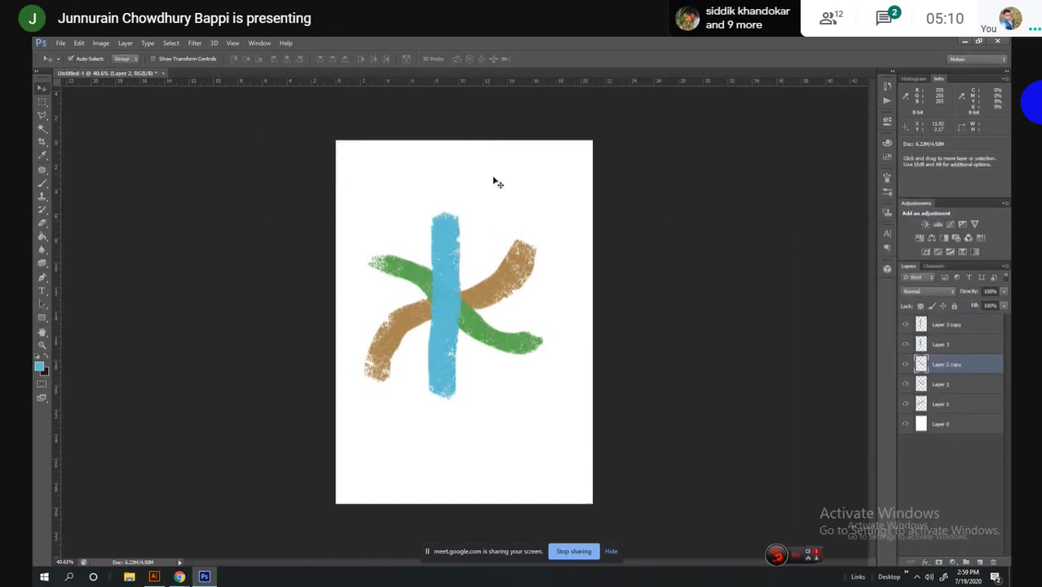
mouse_move(179, 577)
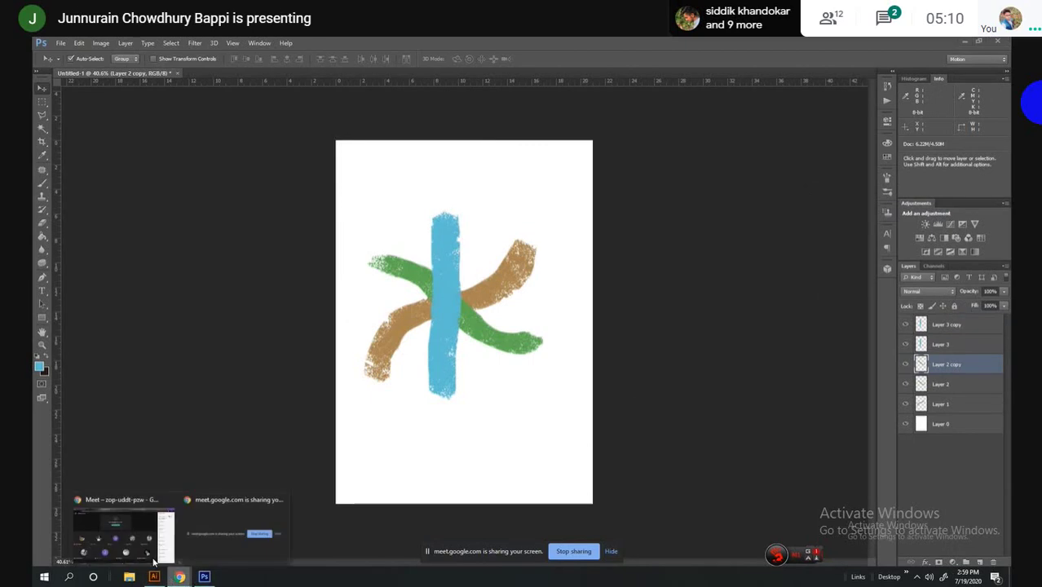
mouse_move(122, 532)
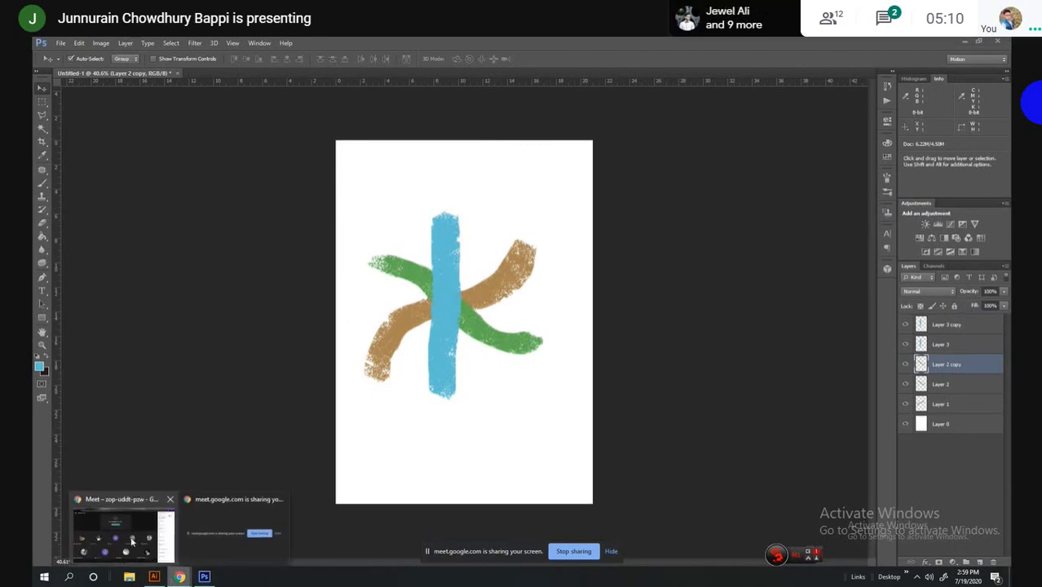
click(132, 542)
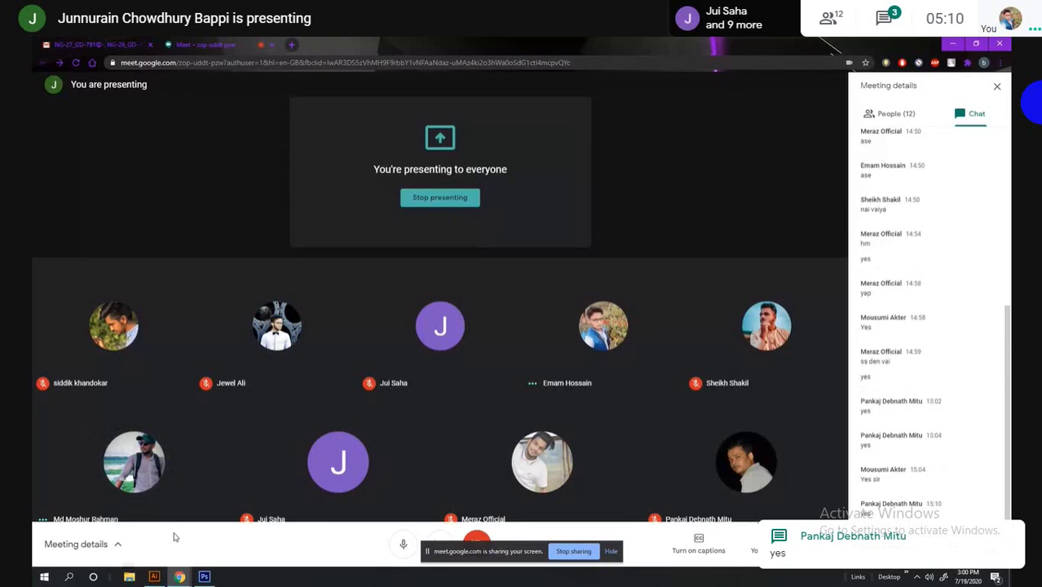
click(205, 577)
click(953, 405)
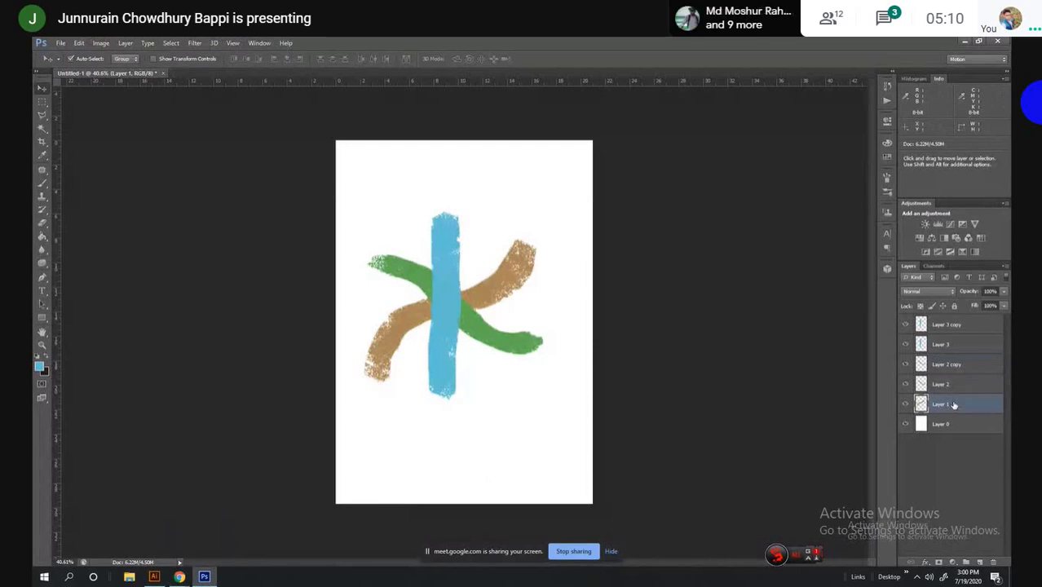
Duplicate Layer 1 to create Layer 1 copy
right_click(954, 405)
click(905, 453)
key(Return)
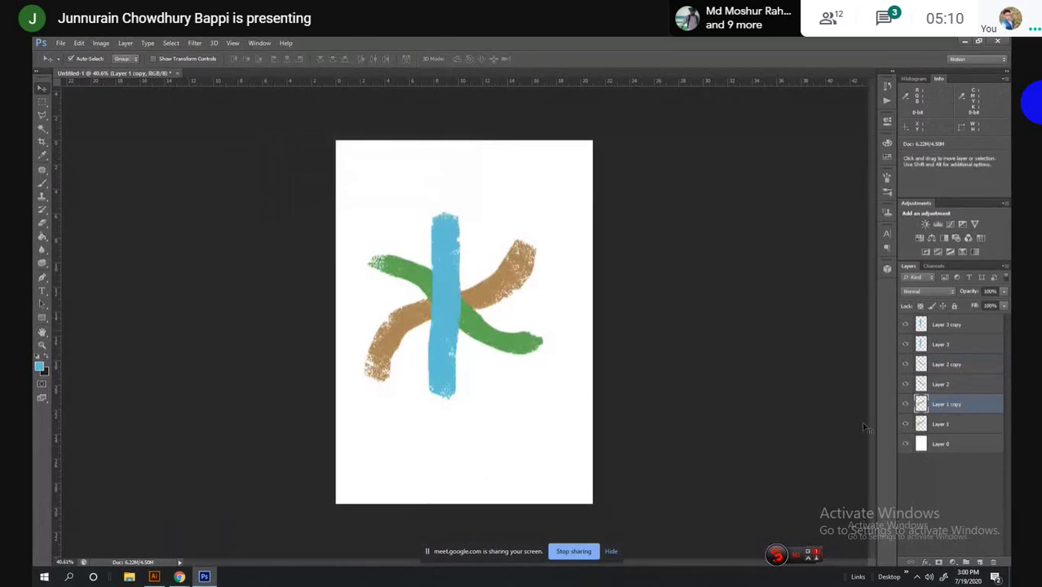
Switch to the Google Meet call and mute the microphone
click(178, 577)
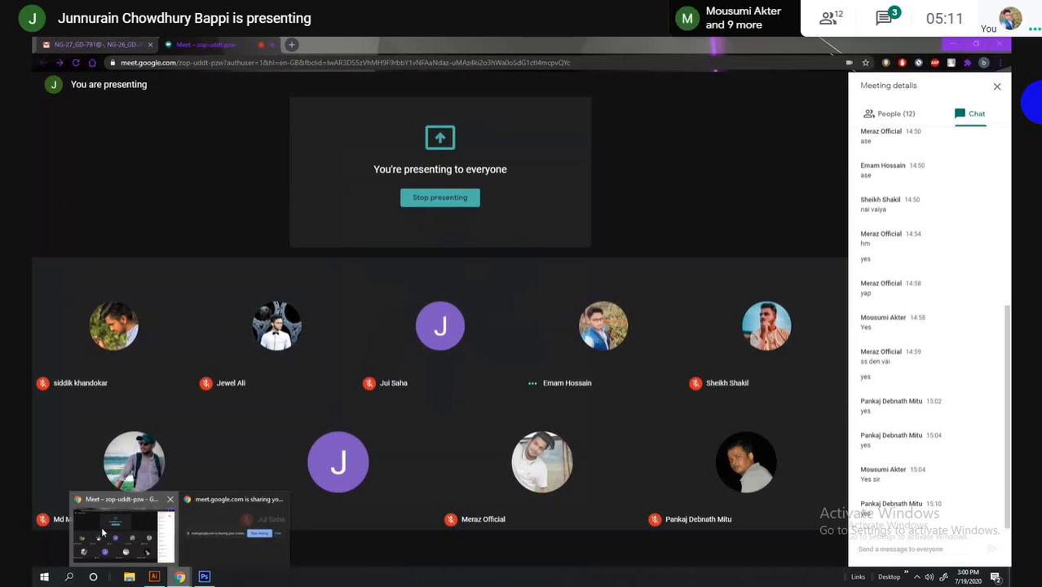
click(102, 533)
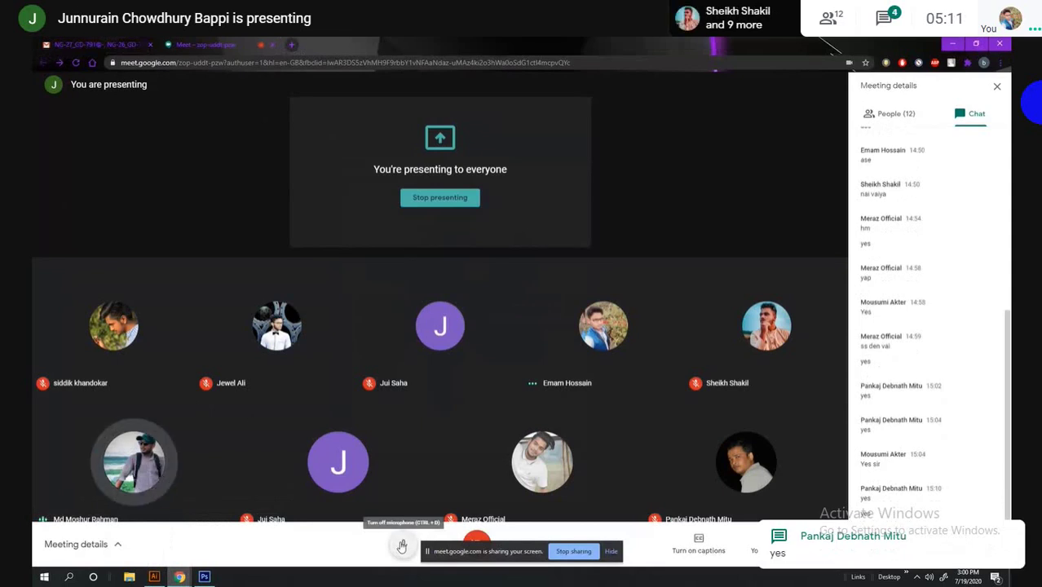
mouse_move(441, 522)
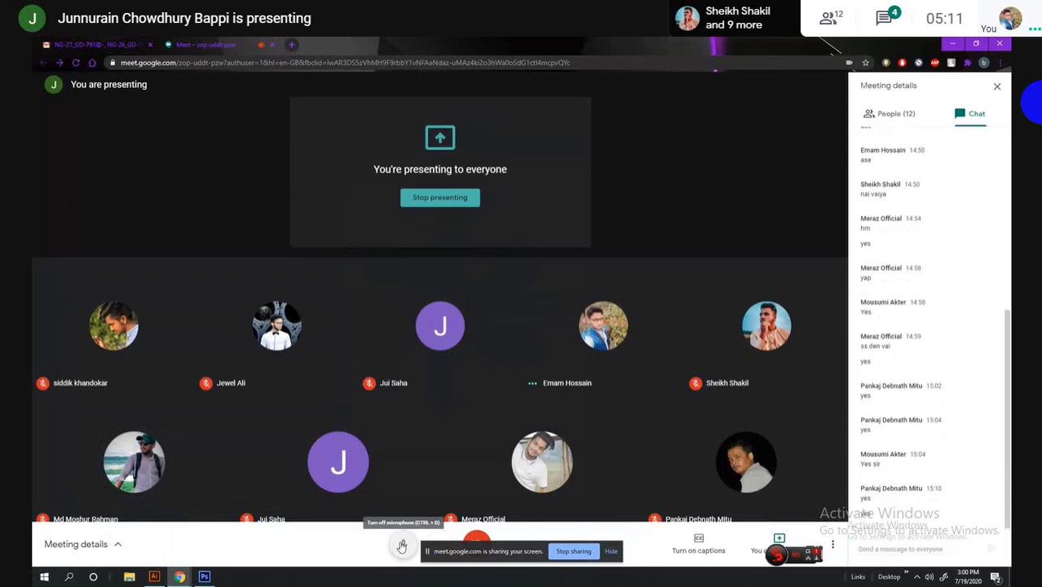
click(402, 546)
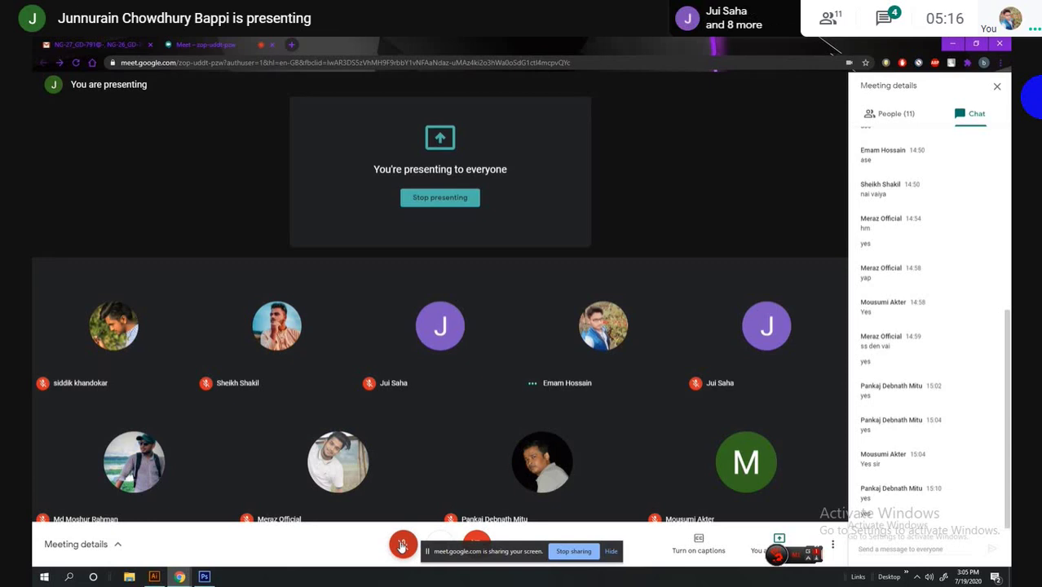
Briefly unmute and re-mute the microphone, then open the meeting chat
click(473, 553)
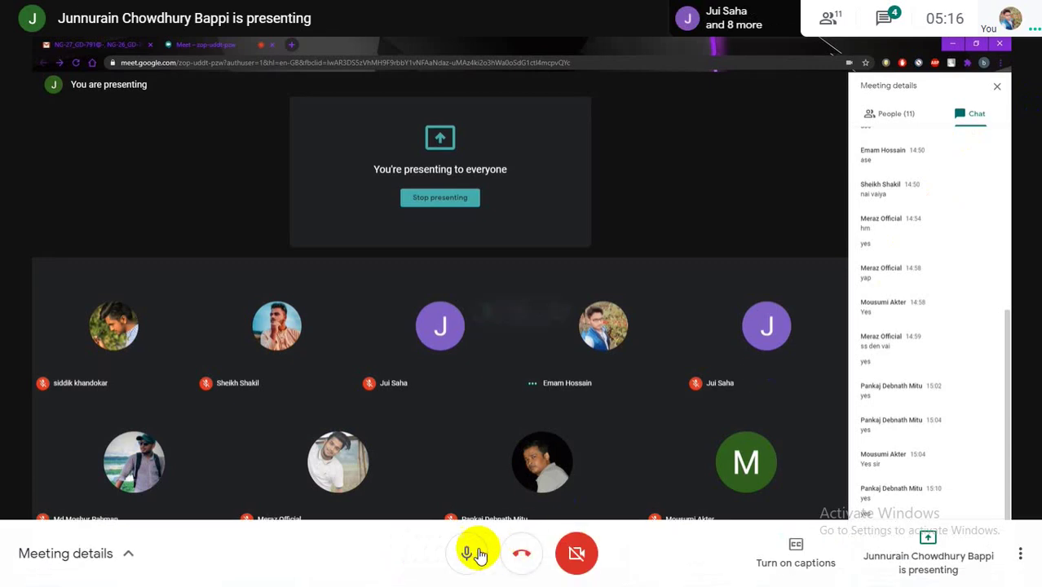
click(478, 553)
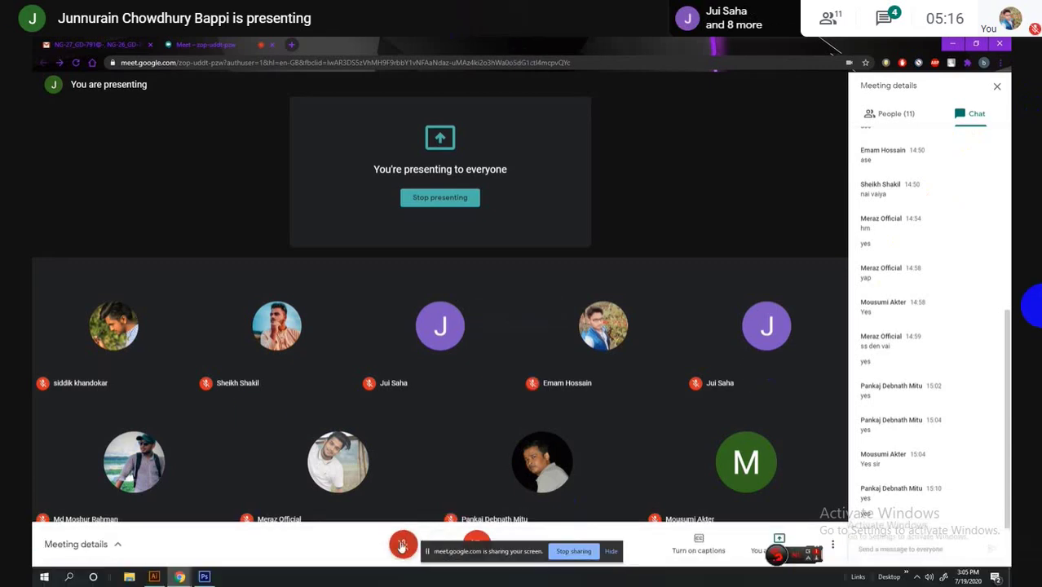
click(886, 18)
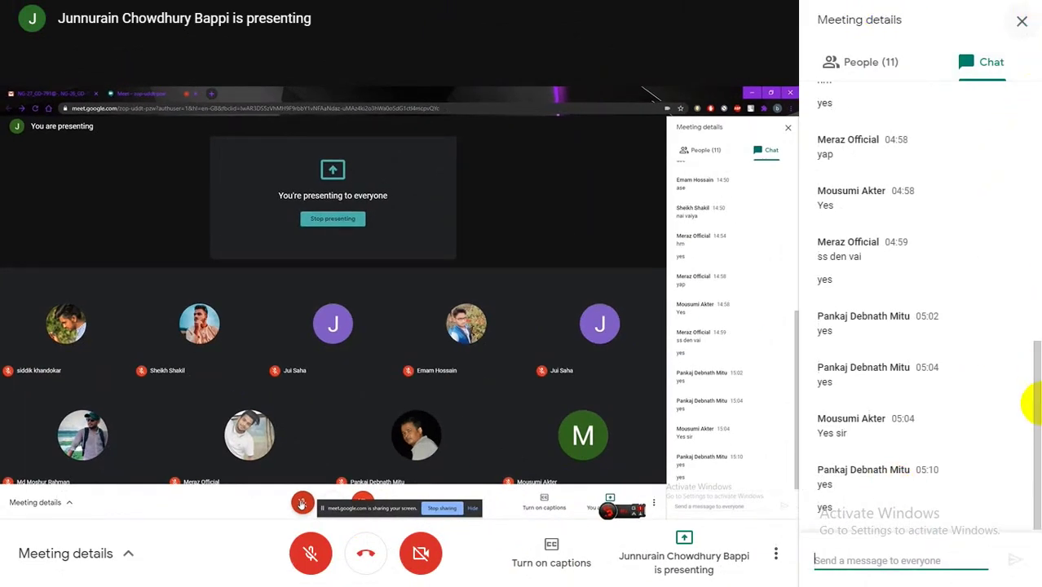
Scroll the chat, close it, and take the meeting out of full screen
mouse_move(1034, 346)
mouse_down()
mouse_move(1032, 219)
mouse_move(1029, 367)
mouse_up()
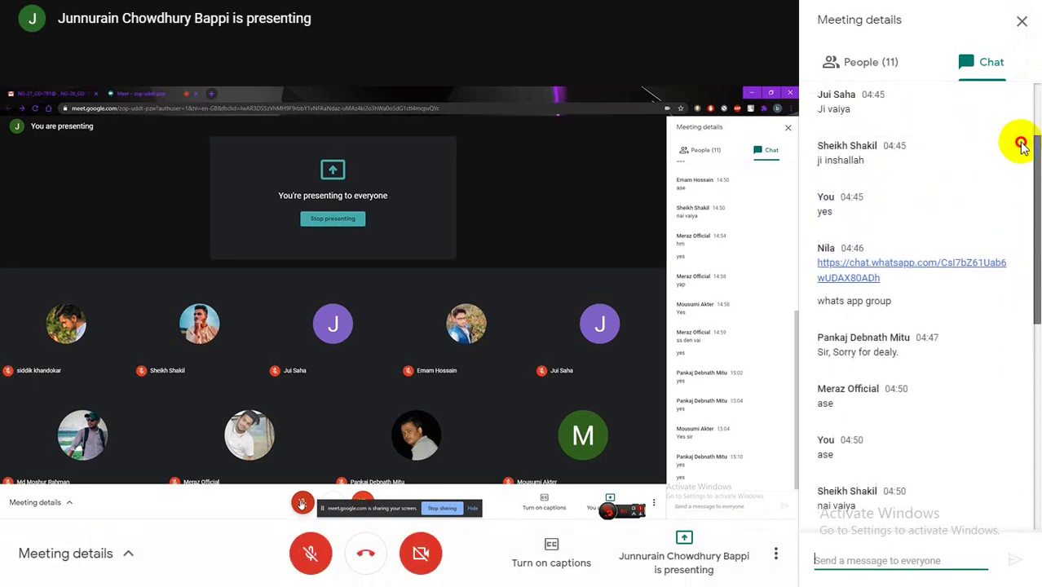
click(1022, 21)
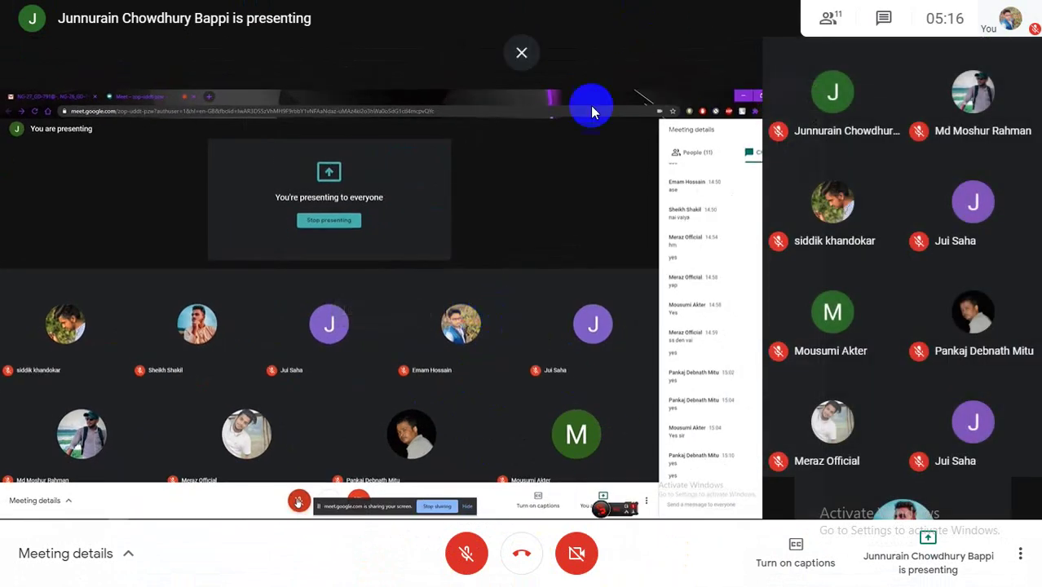
mouse_move(440, 326)
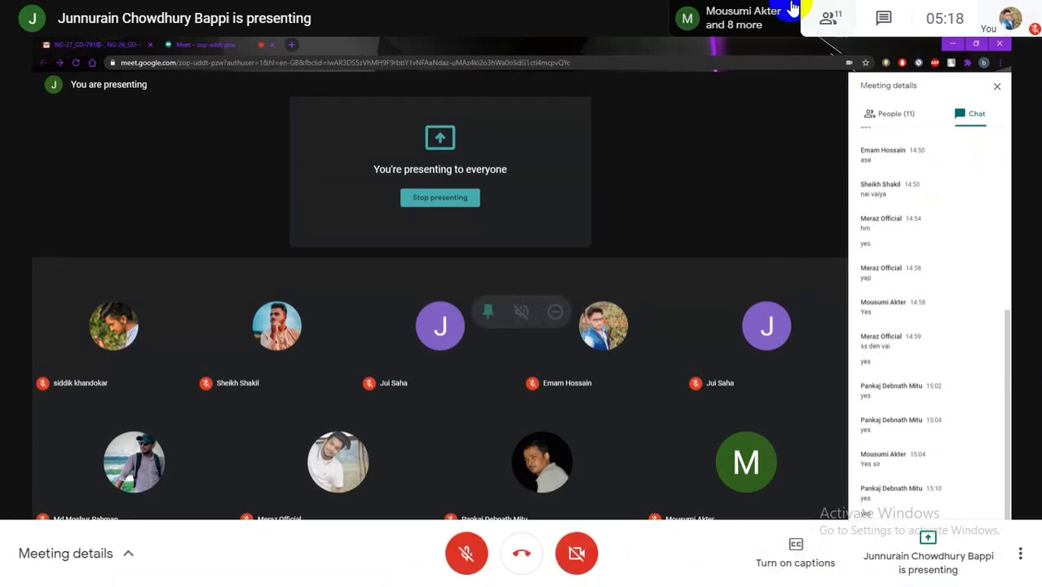
click(542, 74)
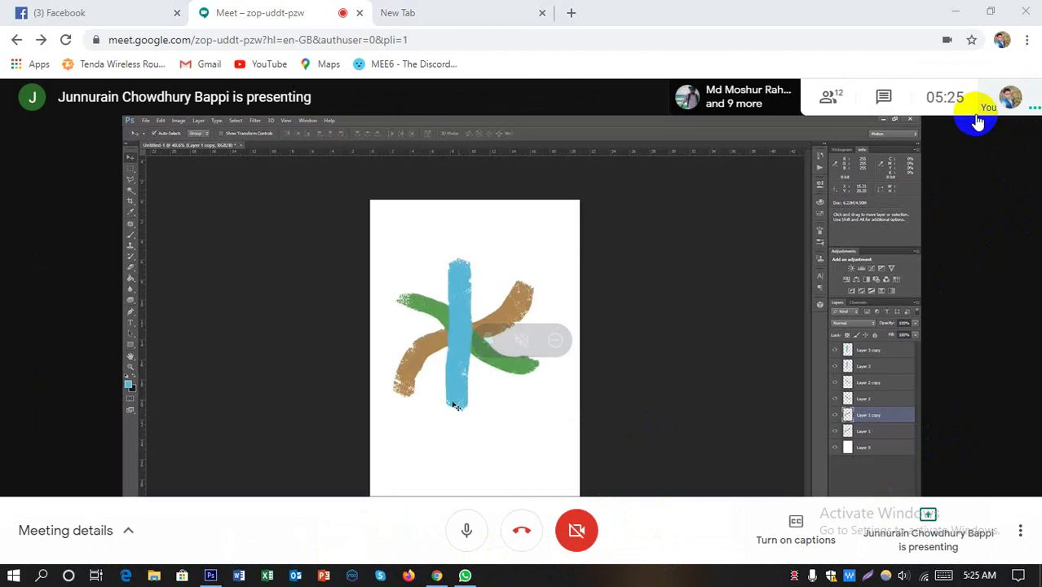
Return the meeting to full screen, check audio settings unchanged, and mute the microphone
click(1020, 531)
click(957, 295)
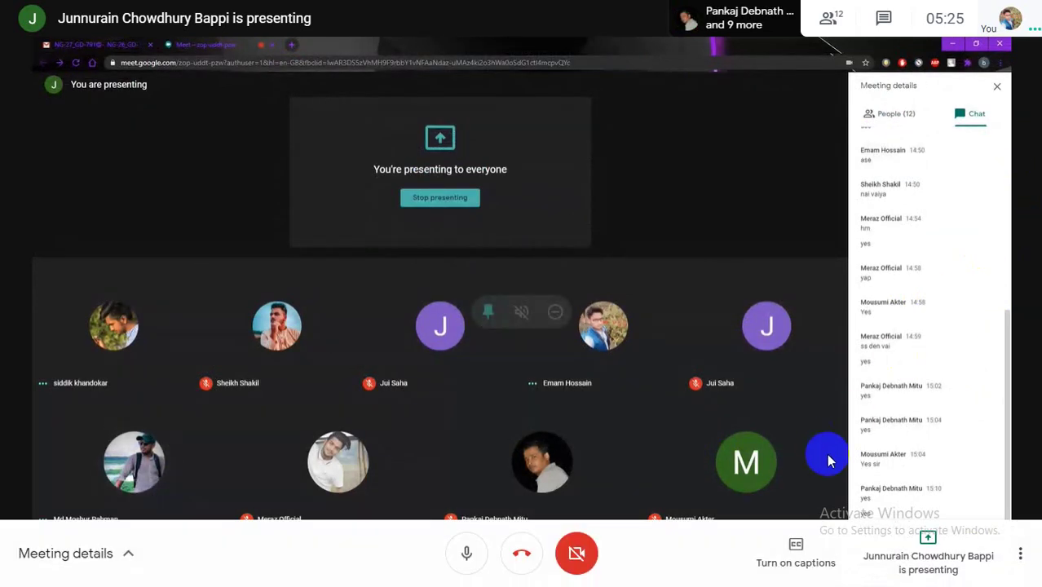
click(1021, 561)
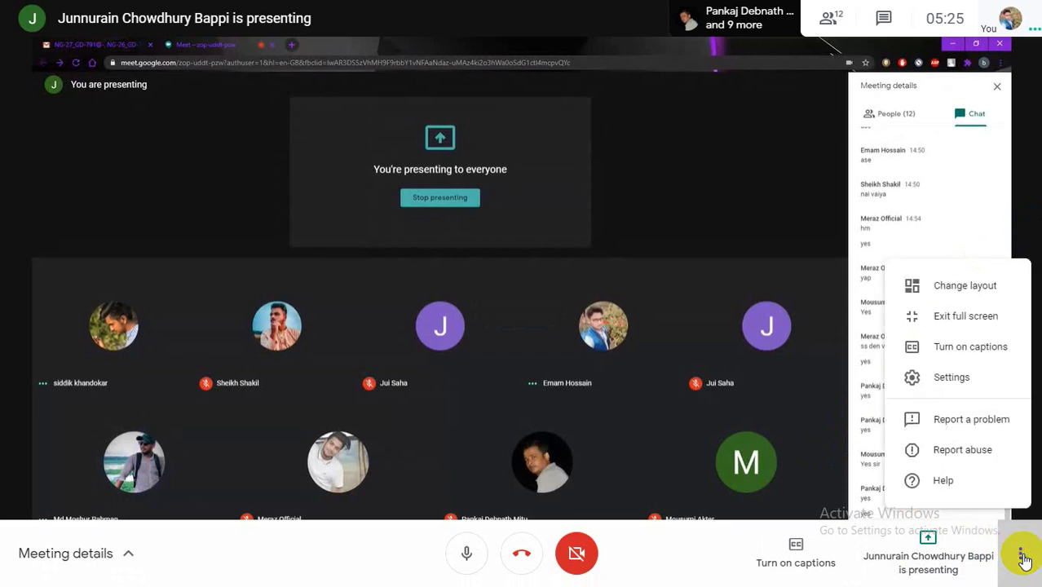
click(987, 378)
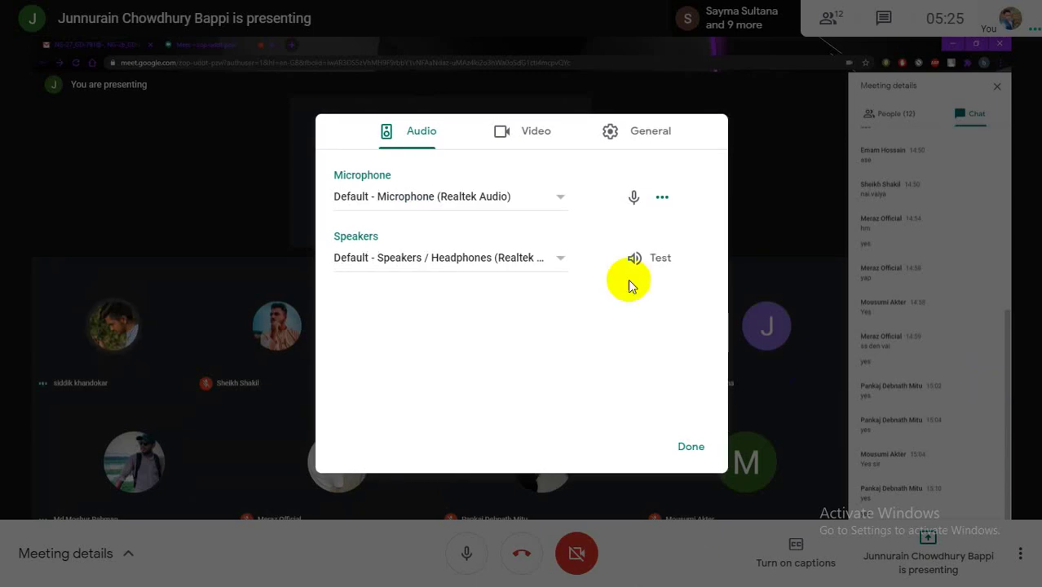
click(688, 449)
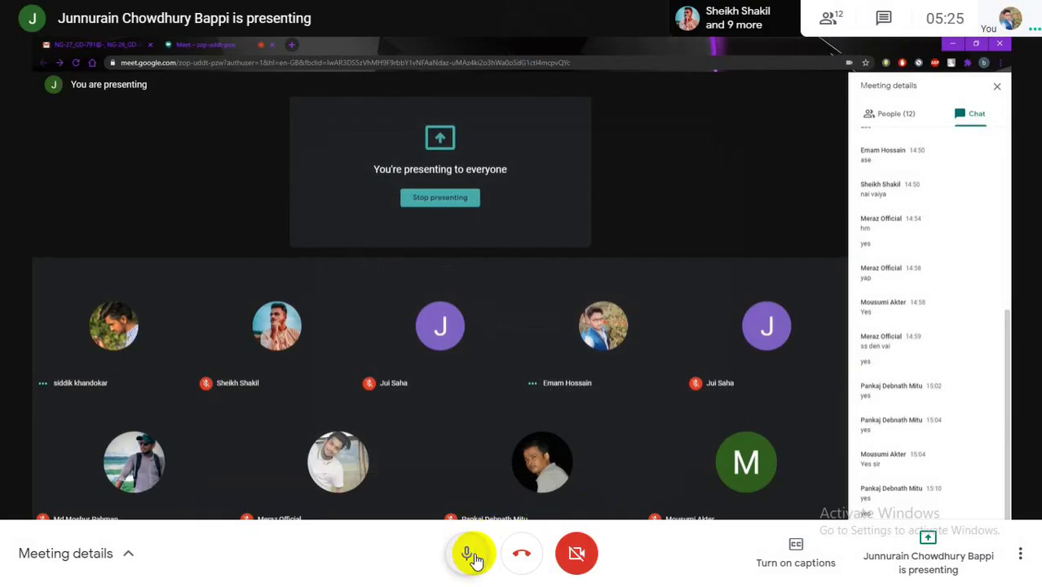
click(469, 553)
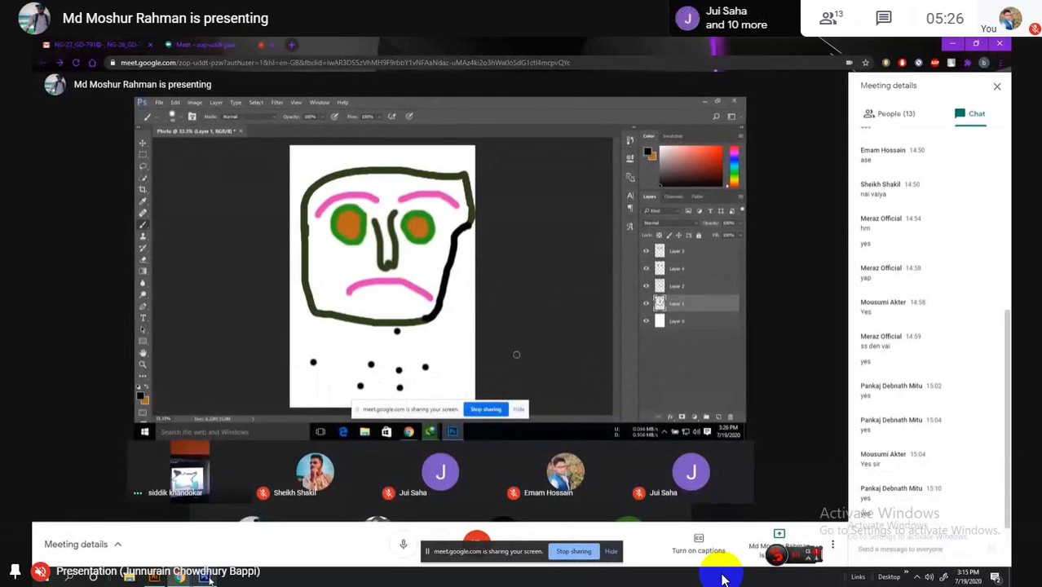
Mute a participant for everyone, then resume presenting from the presentation options
click(185, 472)
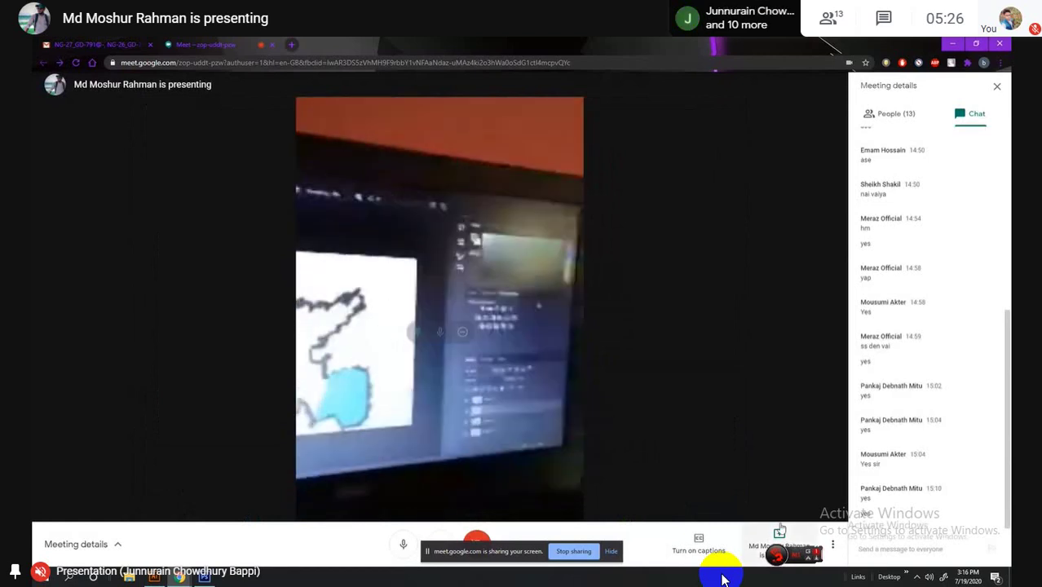
click(780, 531)
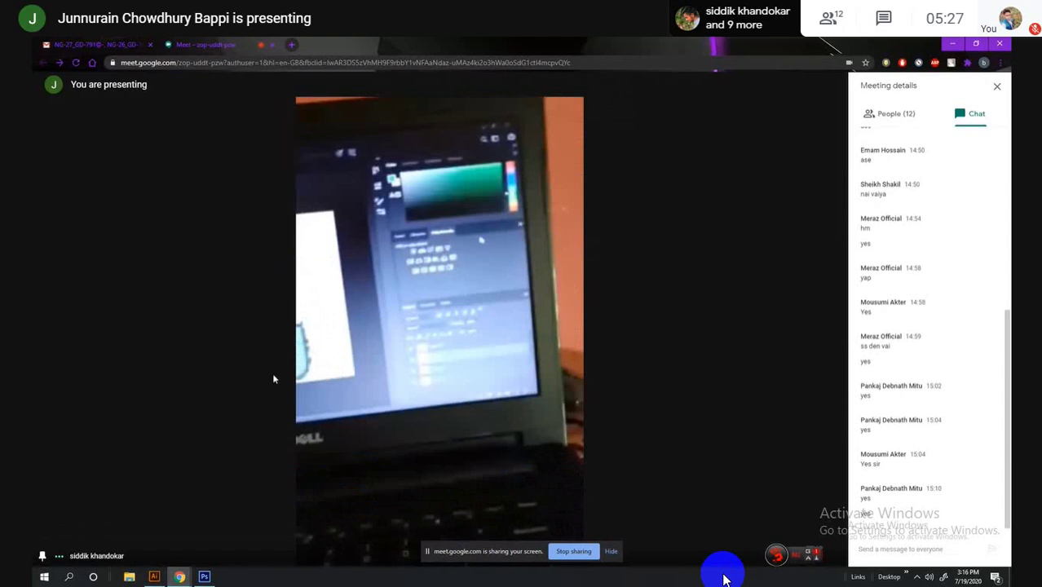
click(204, 577)
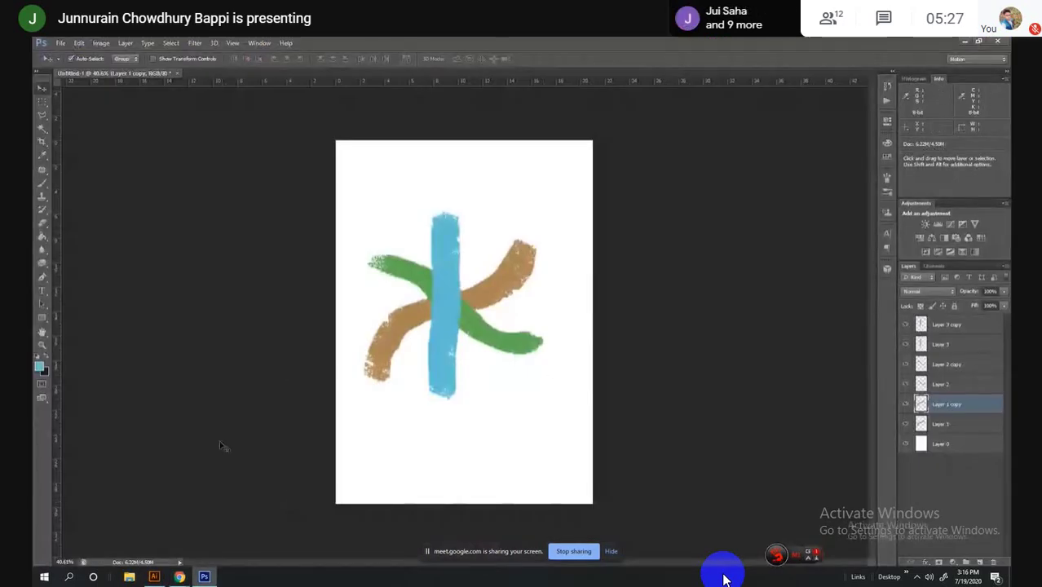
mouse_move(179, 577)
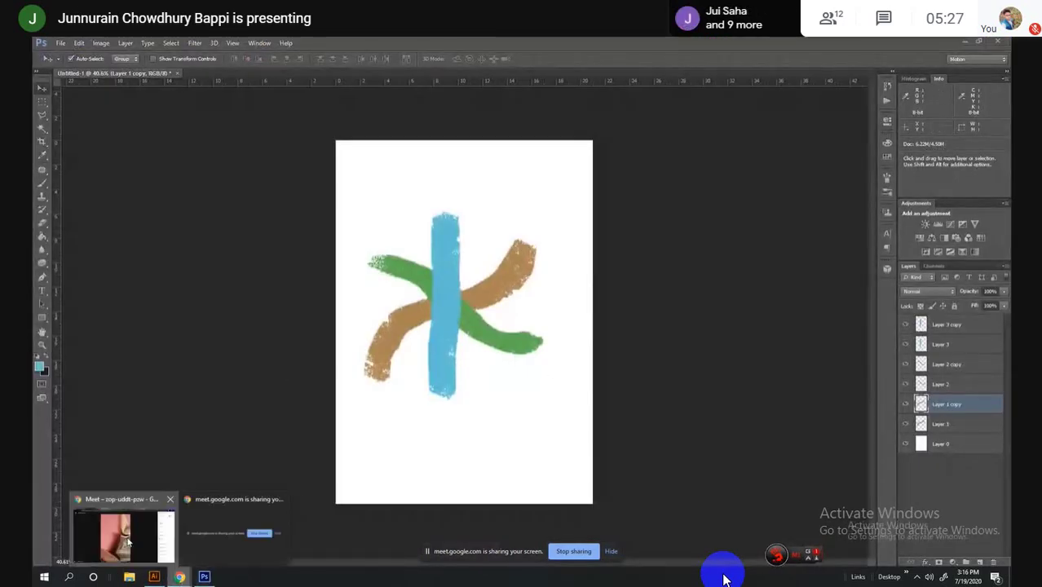
click(124, 538)
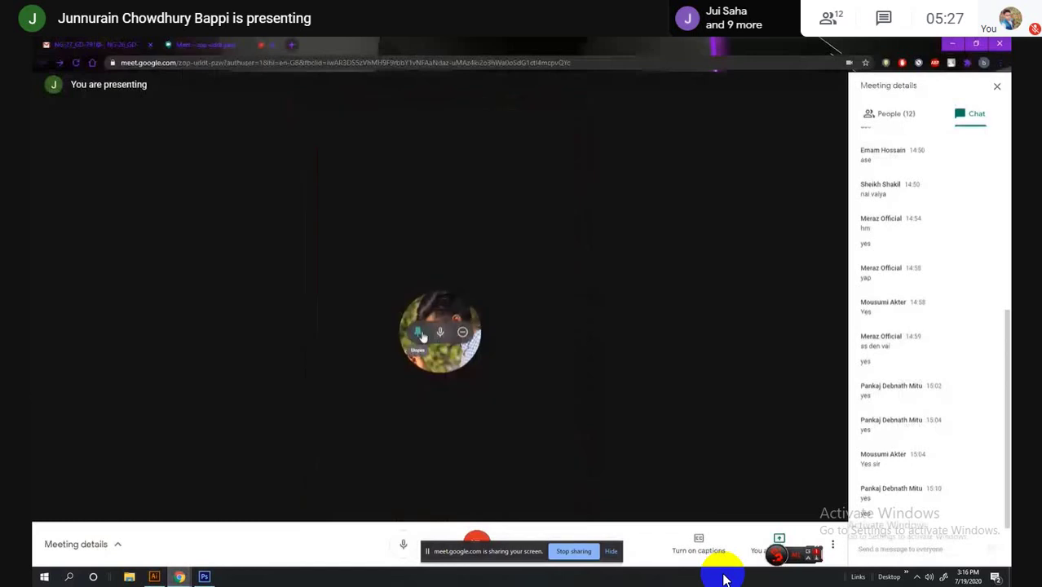
click(418, 334)
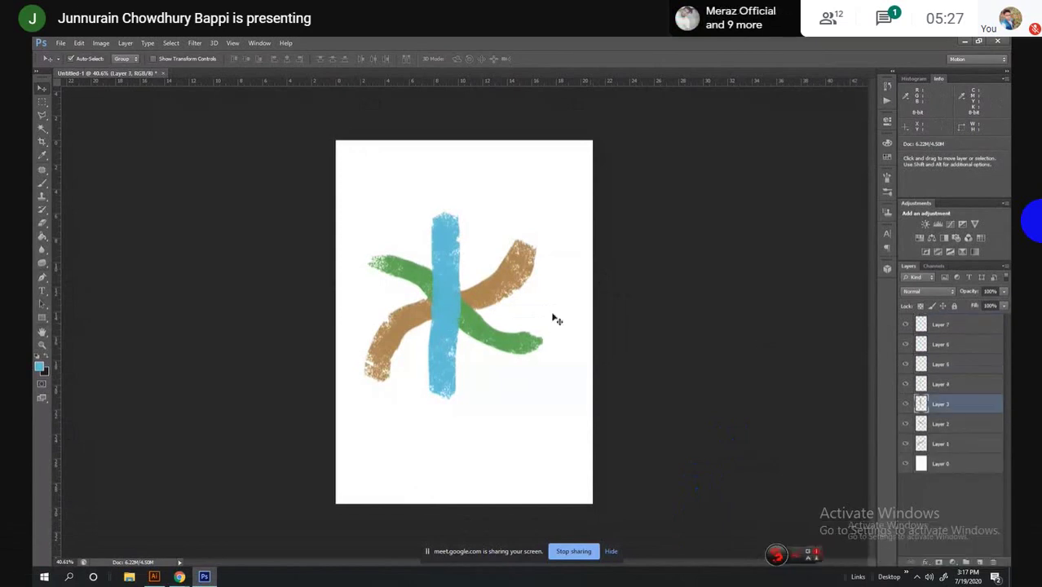
Select Layers 1–3 together and move the crossing strokes up and to the right
click(945, 385)
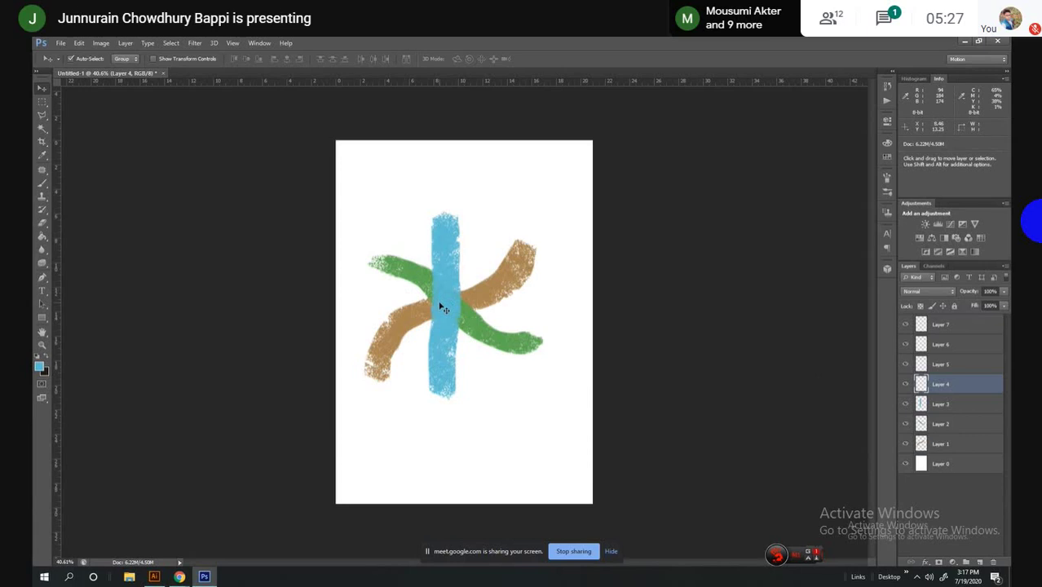
click(939, 405)
key(shift)
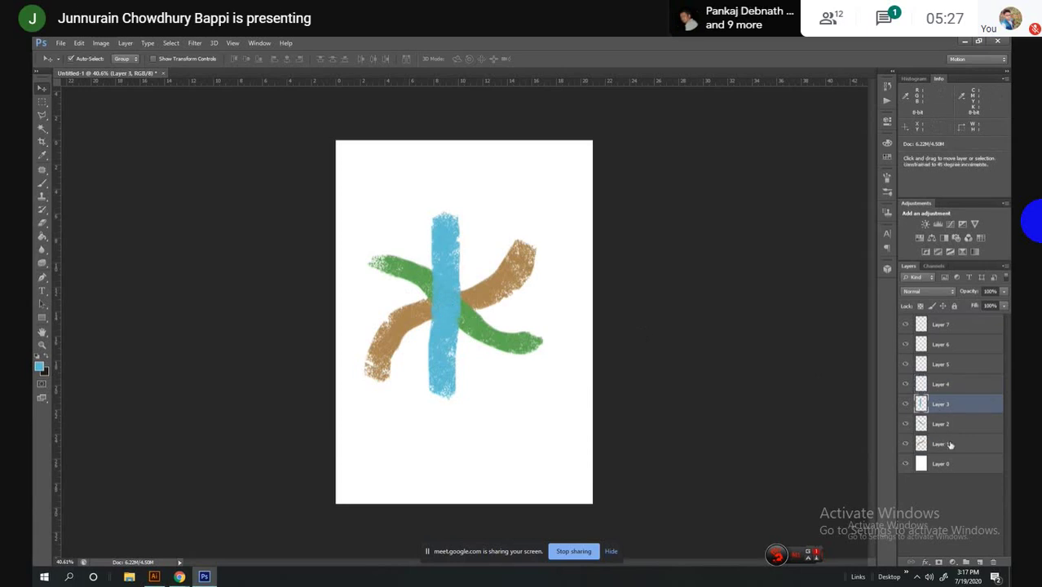
shift+click(950, 445)
drag(442, 298, 459, 236)
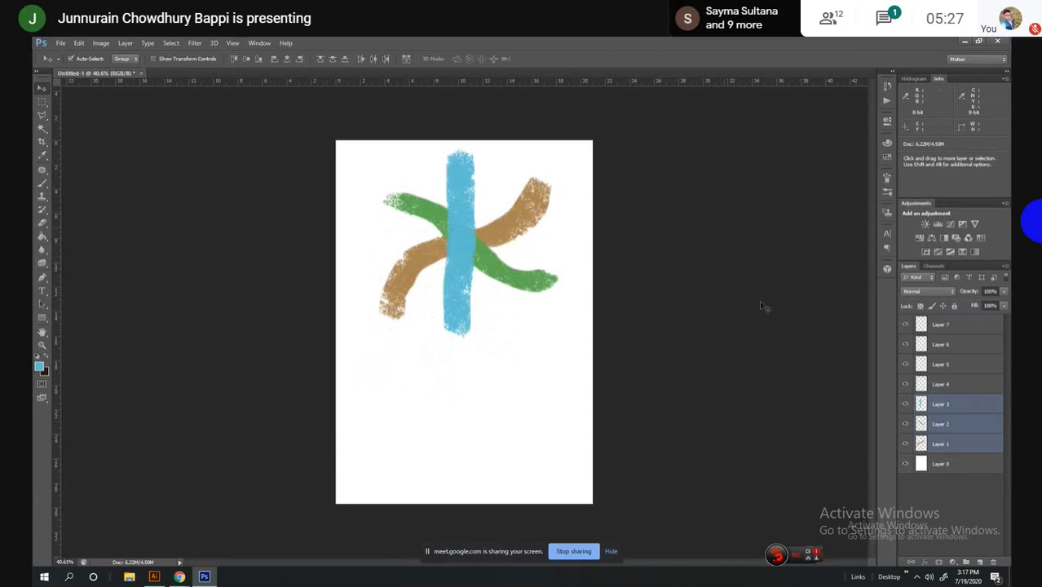
On Layer 4, set the brush foreground colour to bright green #8aff3c
click(959, 385)
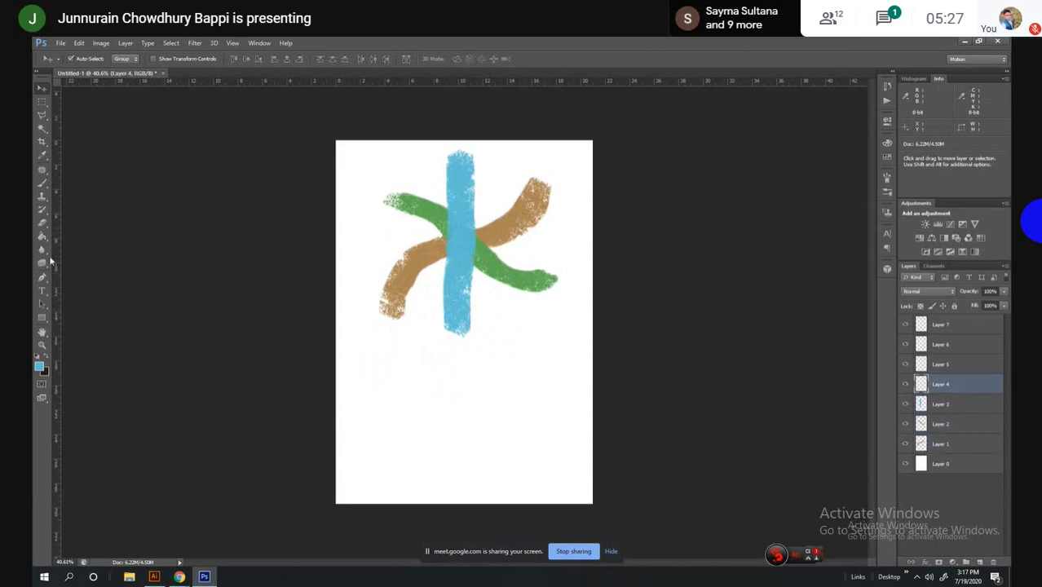
key(b)
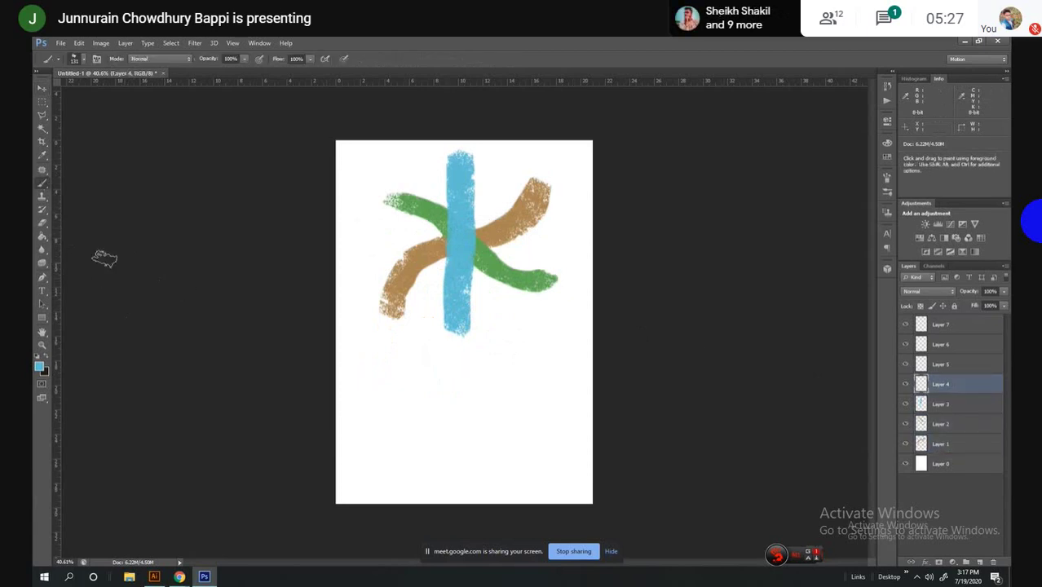
click(84, 61)
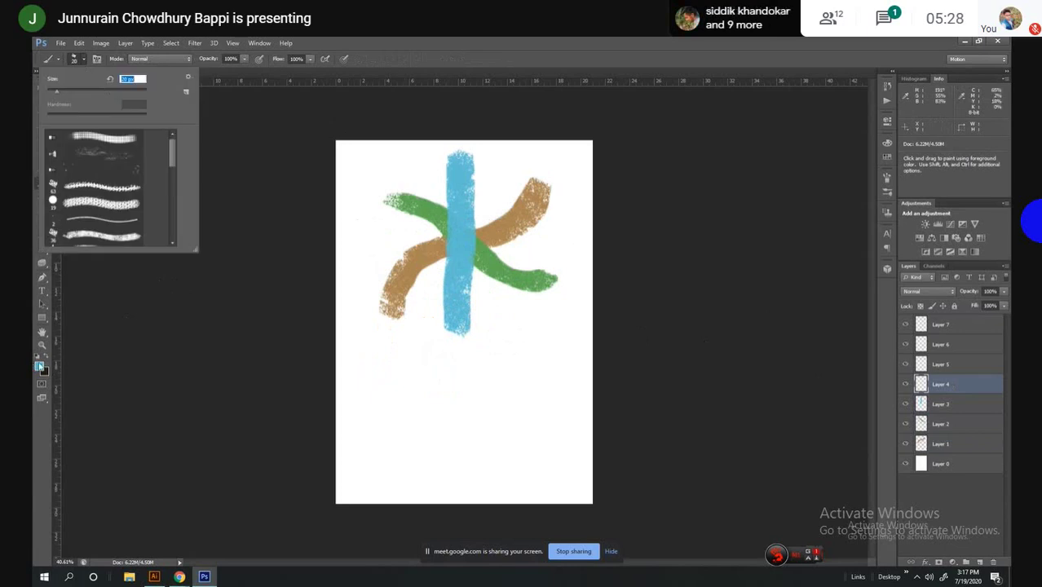
click(39, 366)
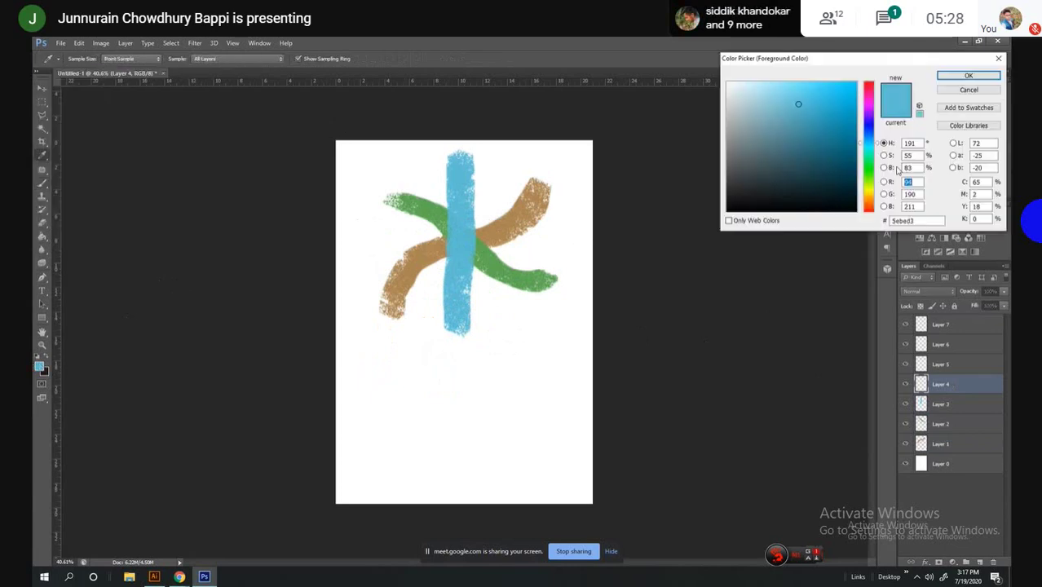
click(868, 178)
click(828, 79)
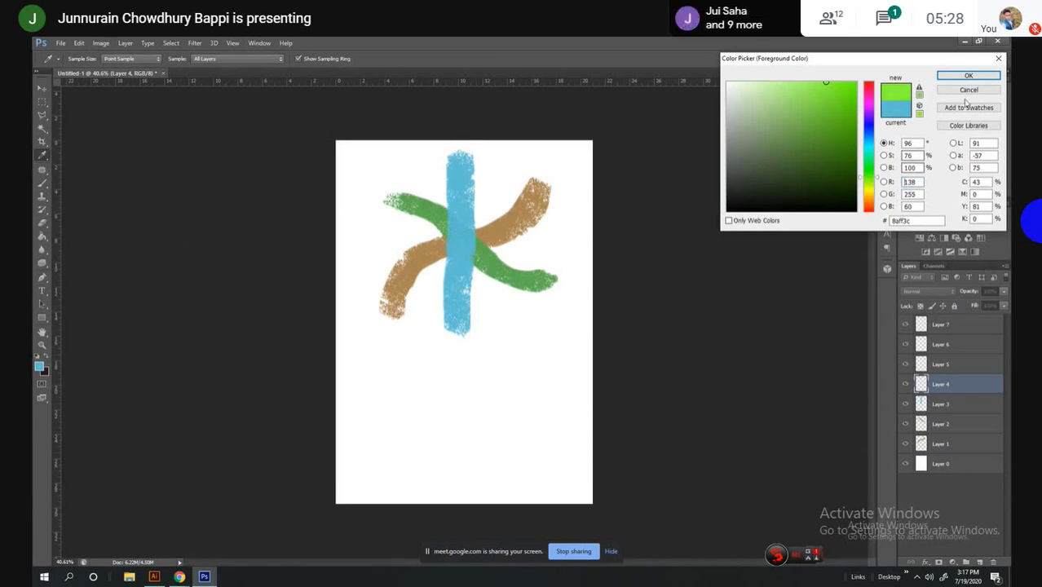
key(Return)
Paint a light green curved leaf edge below the crossing strokes
key(b)
mouse_move(428, 365)
mouse_down()
mouse_move(417, 400)
mouse_move(461, 459)
mouse_up()
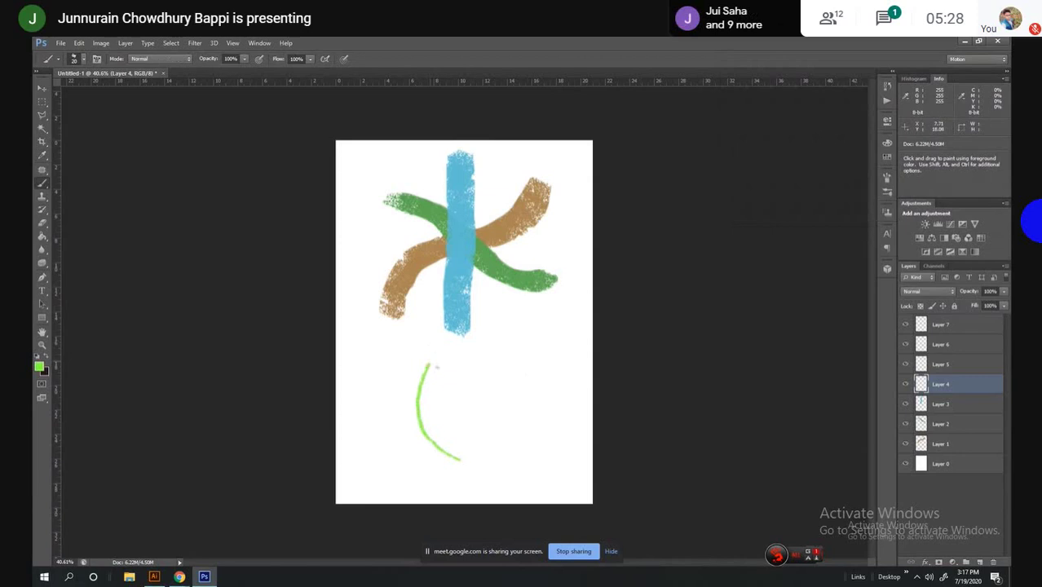
mouse_move(428, 364)
mouse_down()
mouse_move(457, 390)
mouse_move(464, 461)
mouse_up()
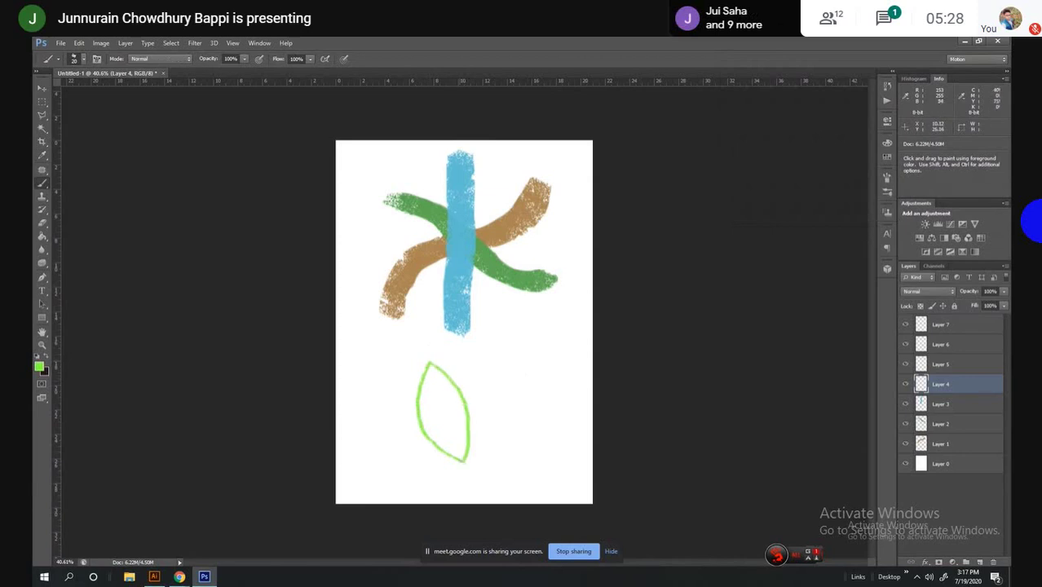
Select the inside of the light green leaf outline with the Magic Wand
key(w)
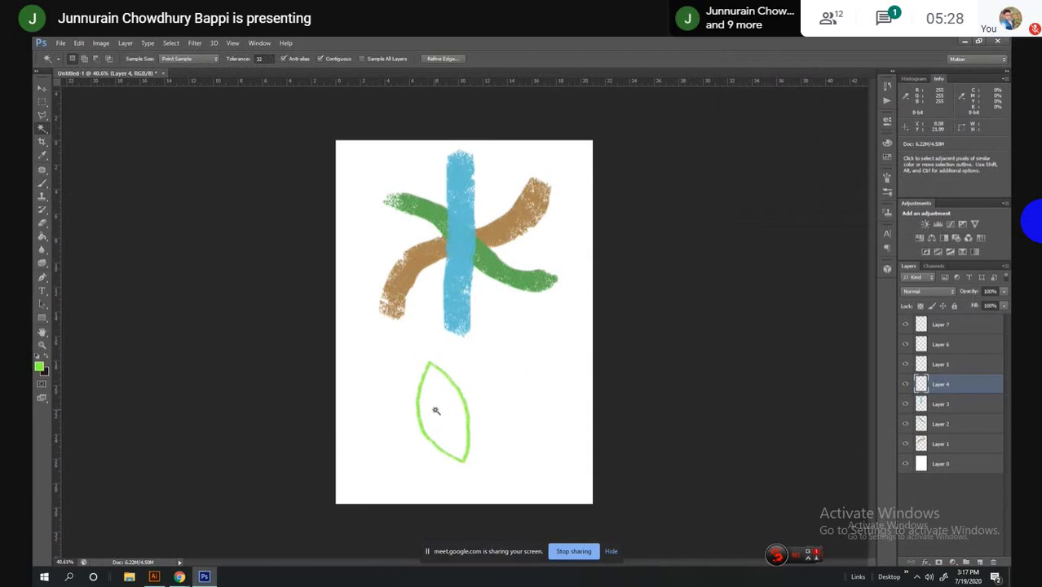
click(435, 410)
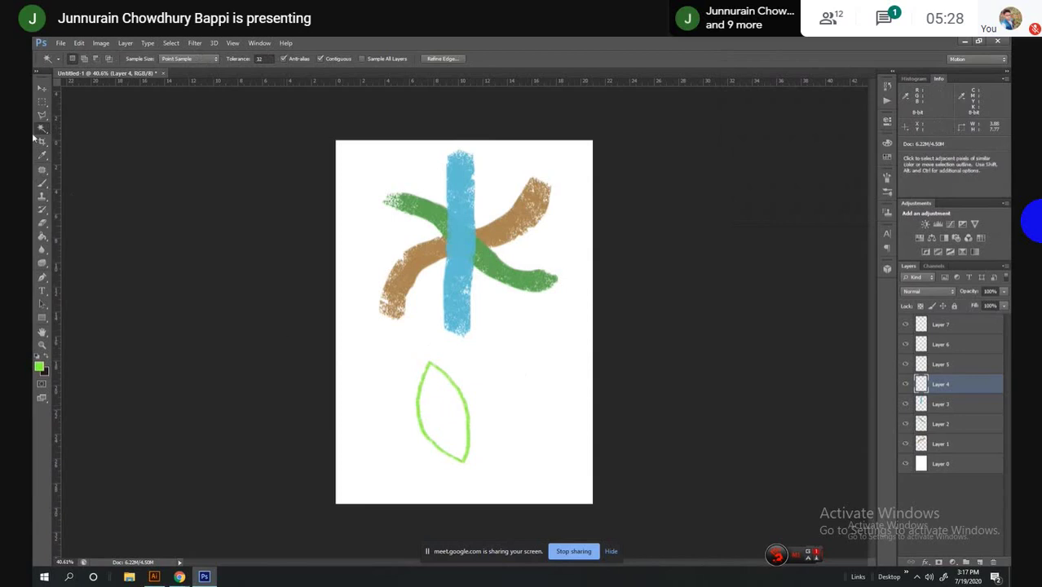
click(42, 88)
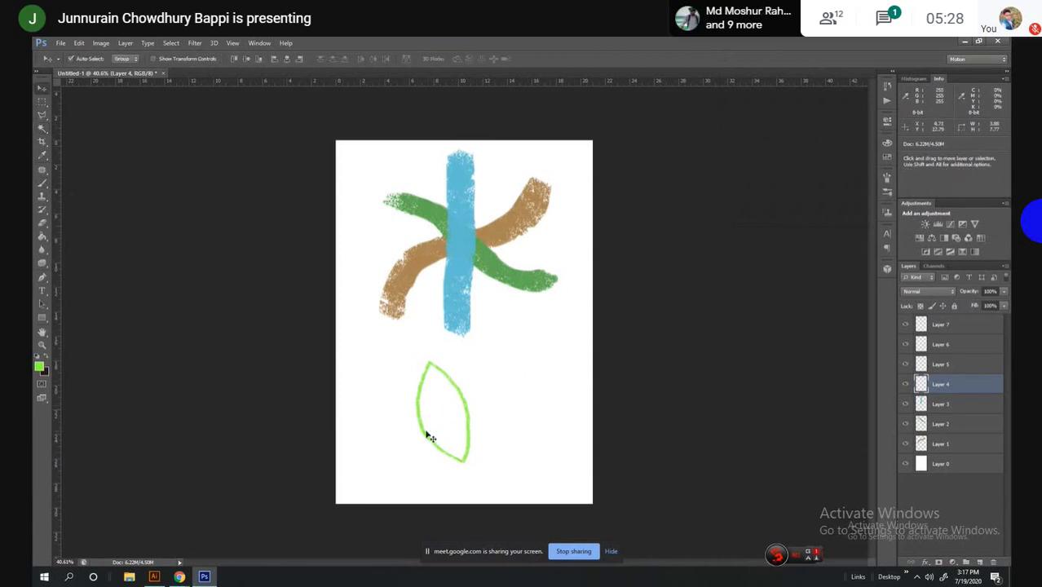
click(42, 129)
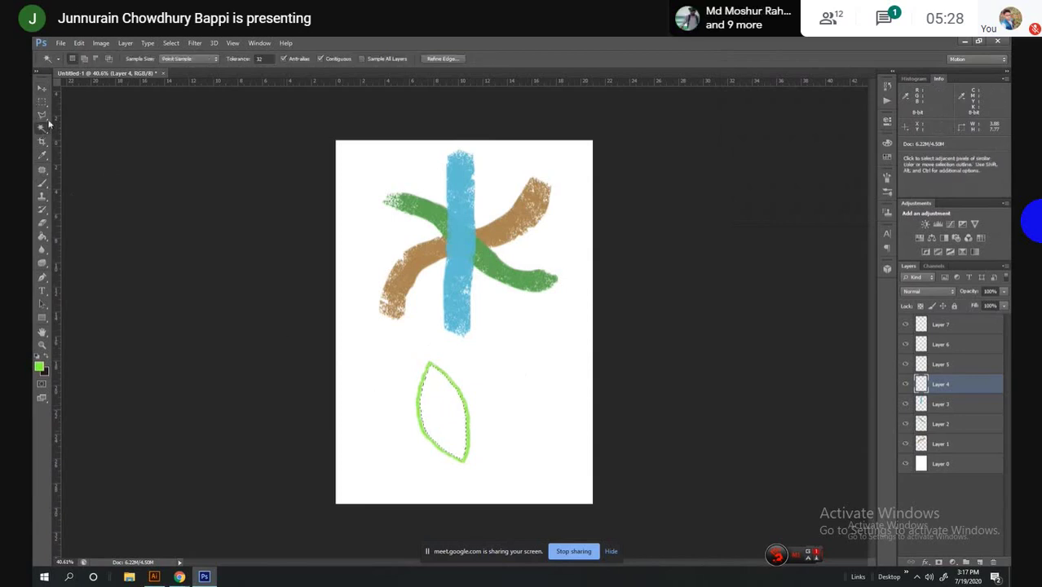
click(43, 88)
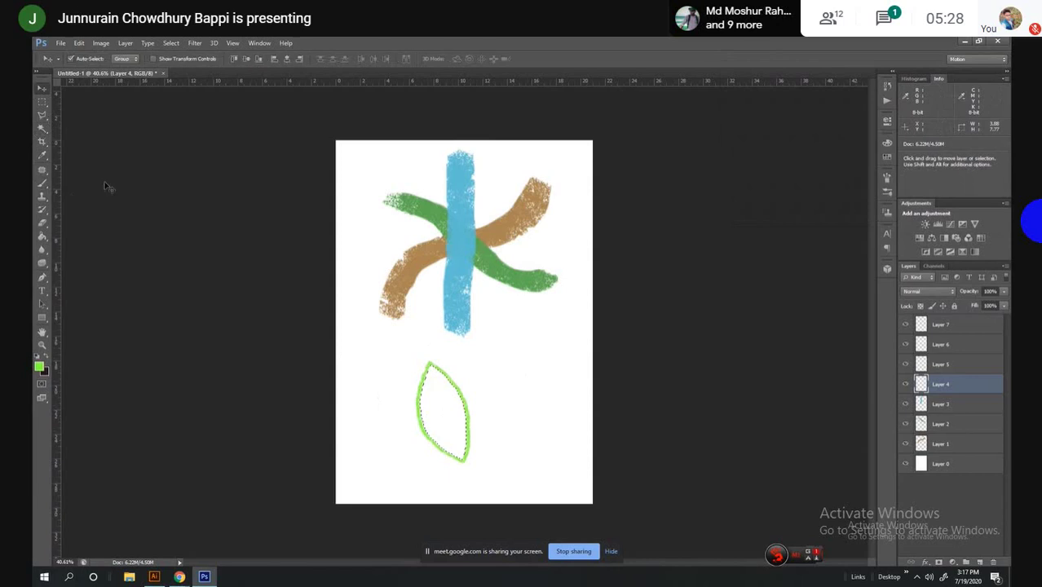
click(42, 129)
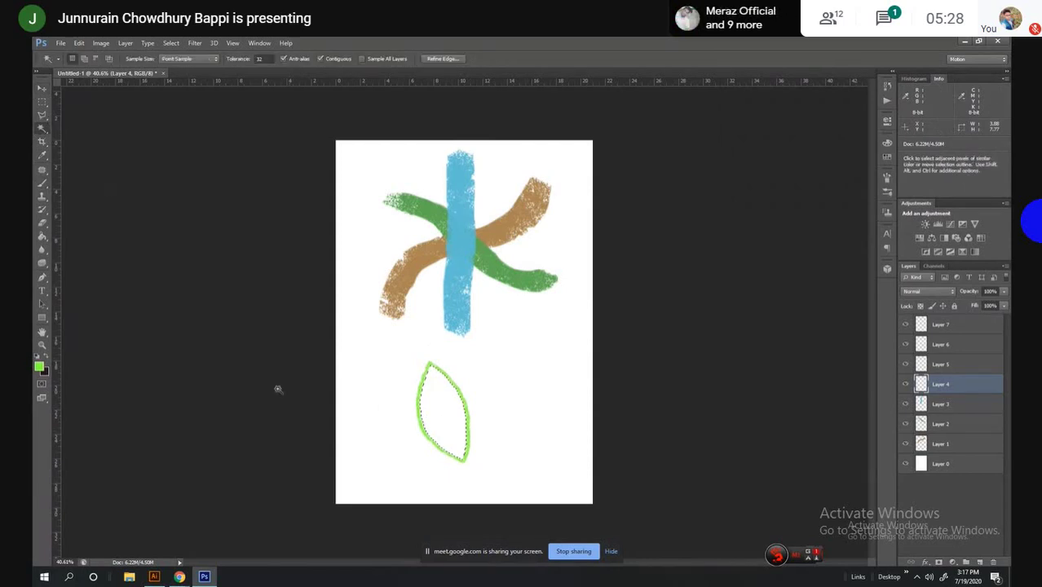
Set the foreground colour to a darker green
click(39, 366)
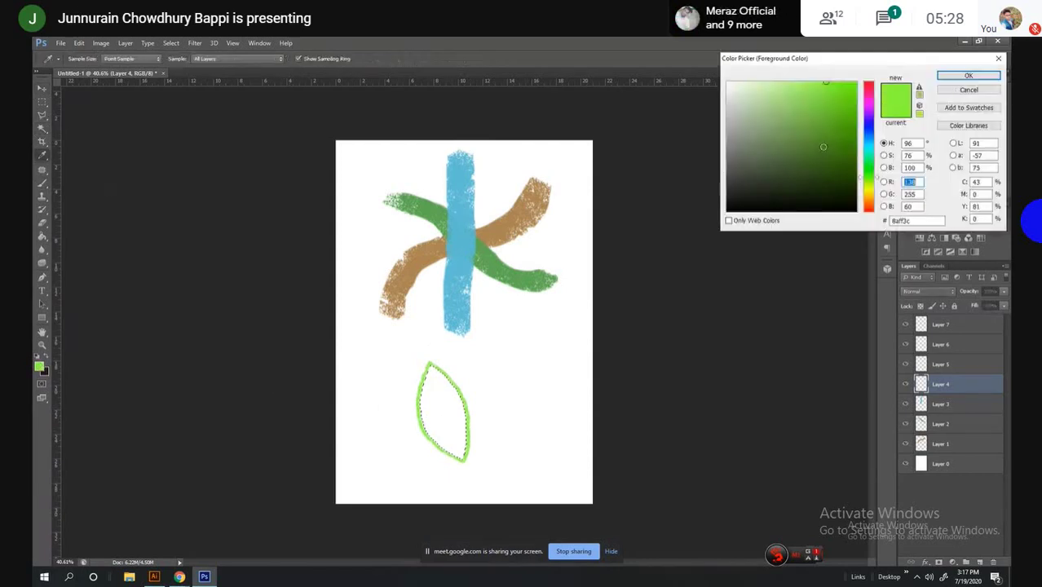
click(823, 147)
click(965, 78)
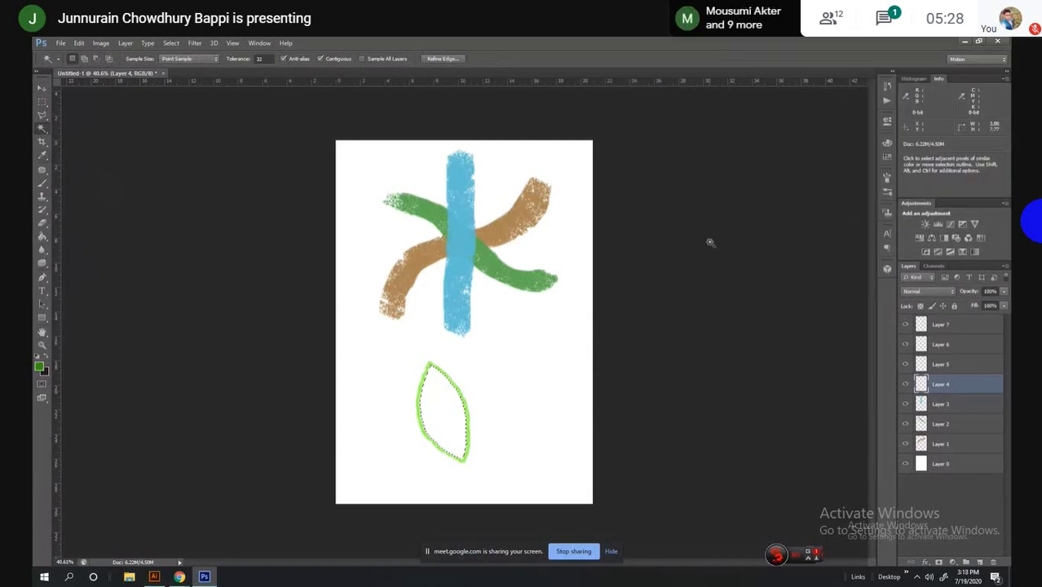
Make Layer 5 the active layer and bring the Meet call forward
click(958, 365)
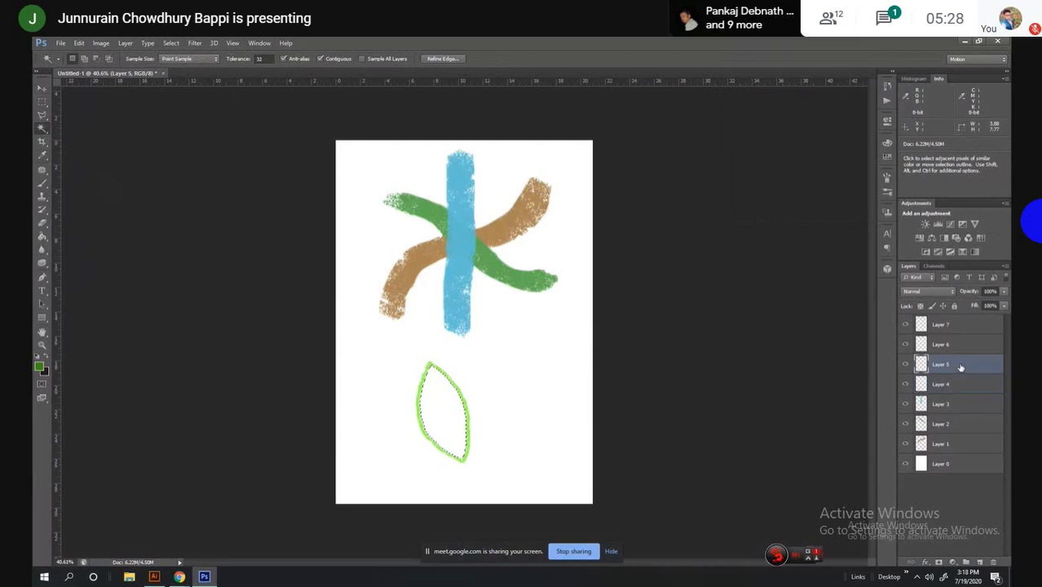
key(alt+bracketleft)
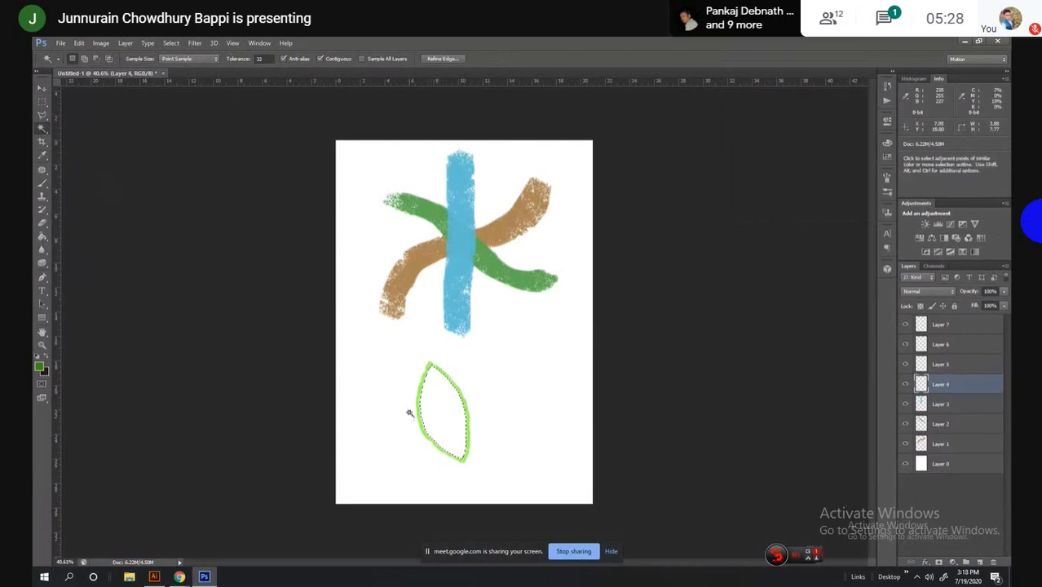
click(943, 369)
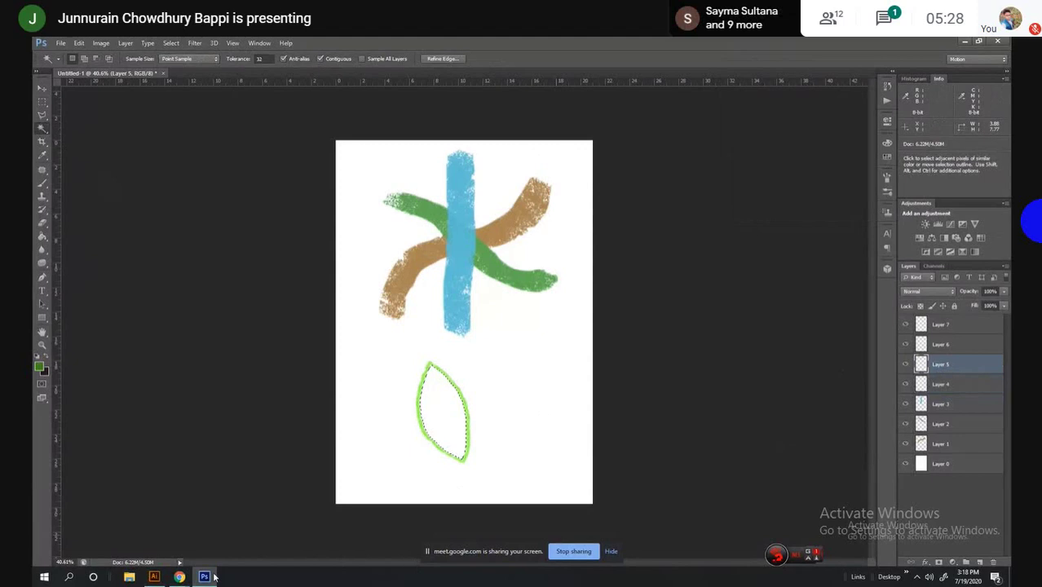
click(180, 577)
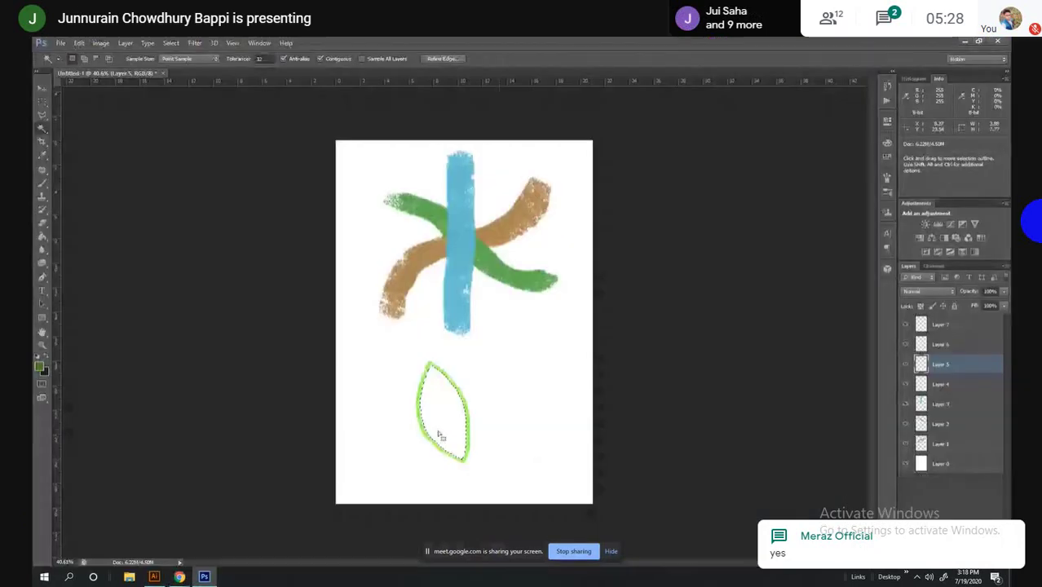
Paint dark green across the leaf selection with a 152 px brush
click(44, 184)
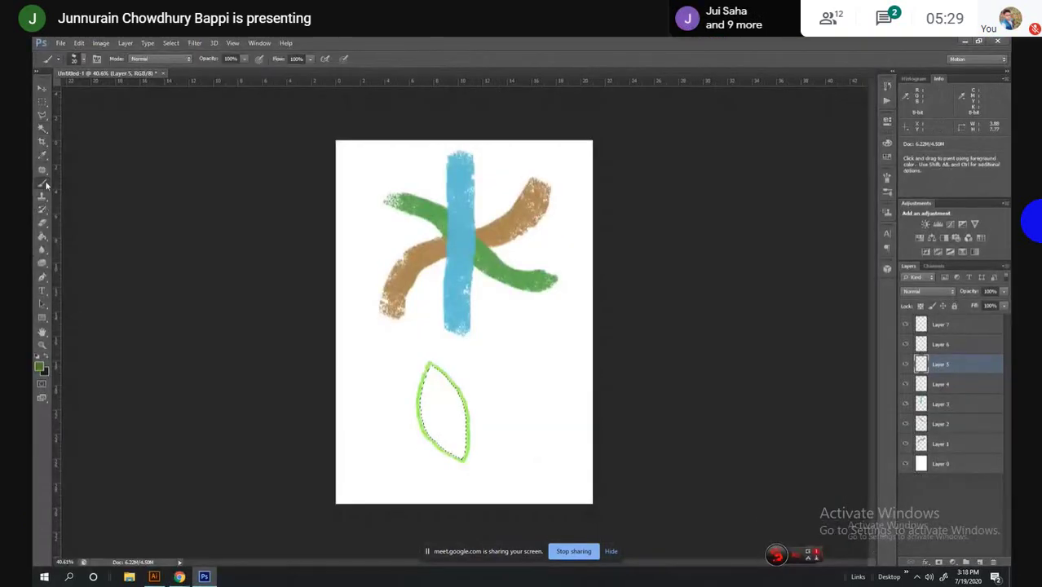
click(79, 59)
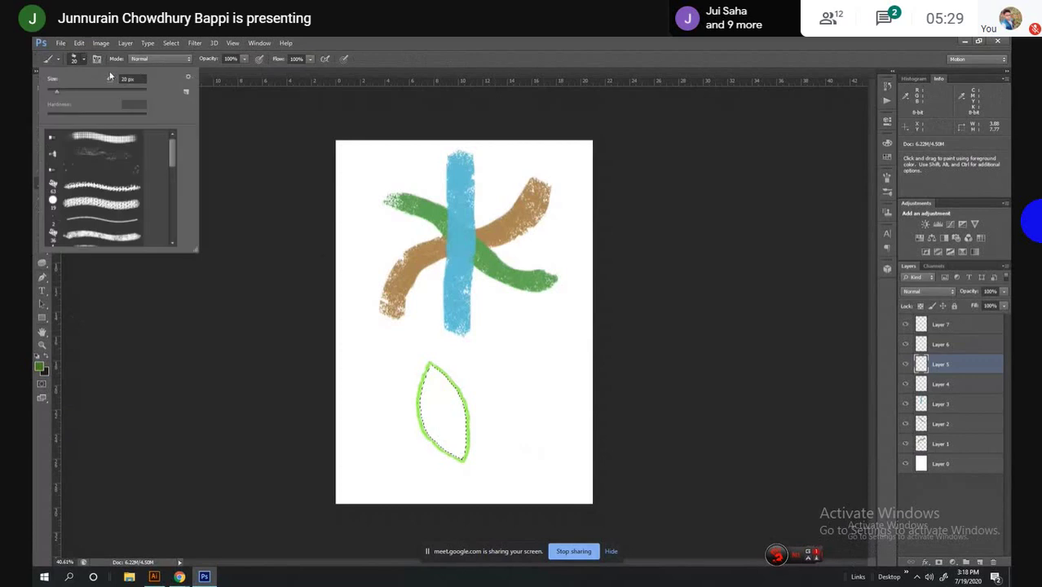
mouse_move(430, 374)
mouse_down()
mouse_move(466, 467)
mouse_move(455, 427)
mouse_up()
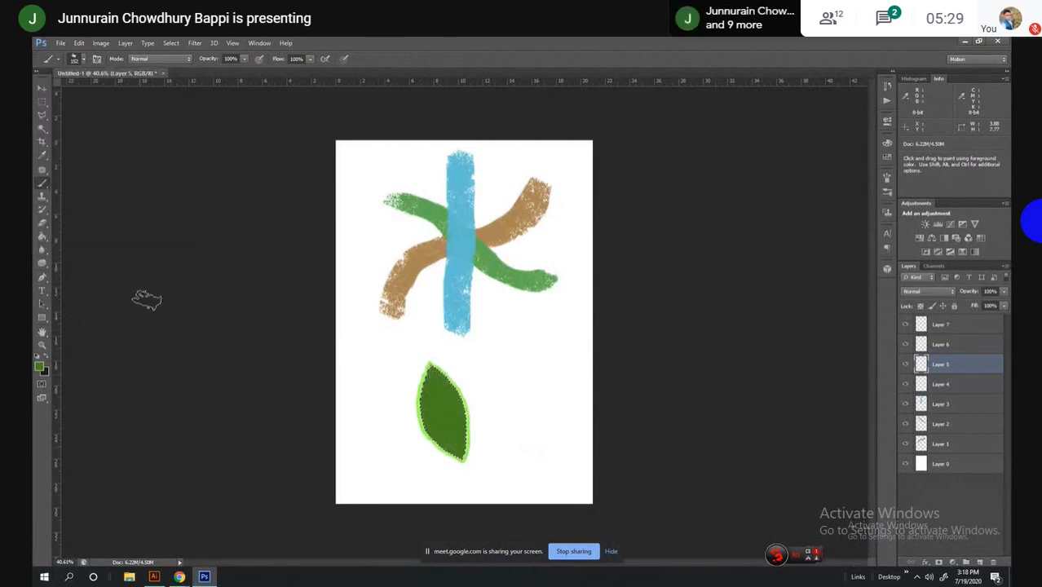
right_click(46, 190)
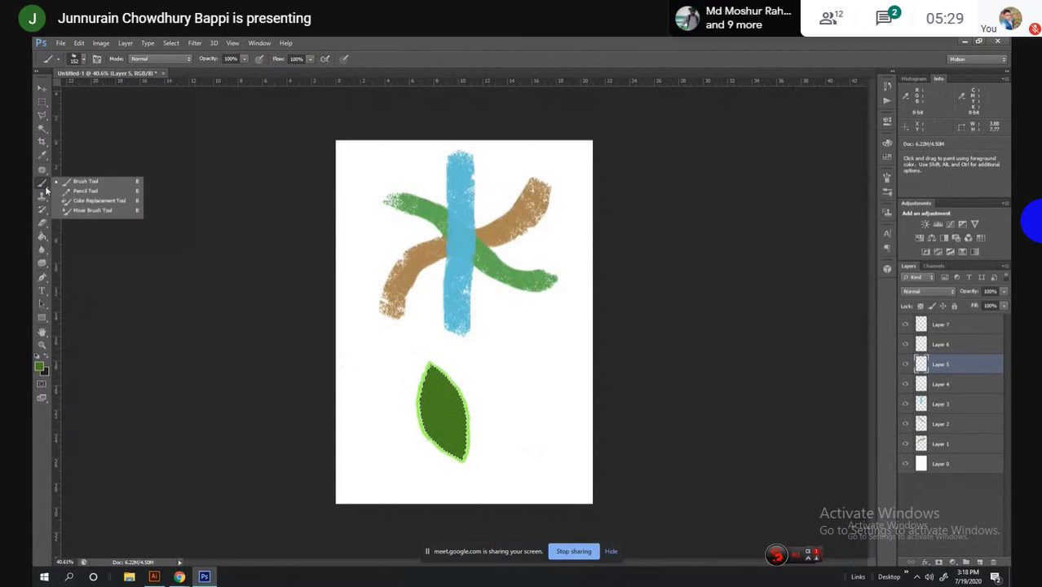
Deselect the leaf with Ctrl+D and make Layer 6 active with the Brush tool
click(74, 62)
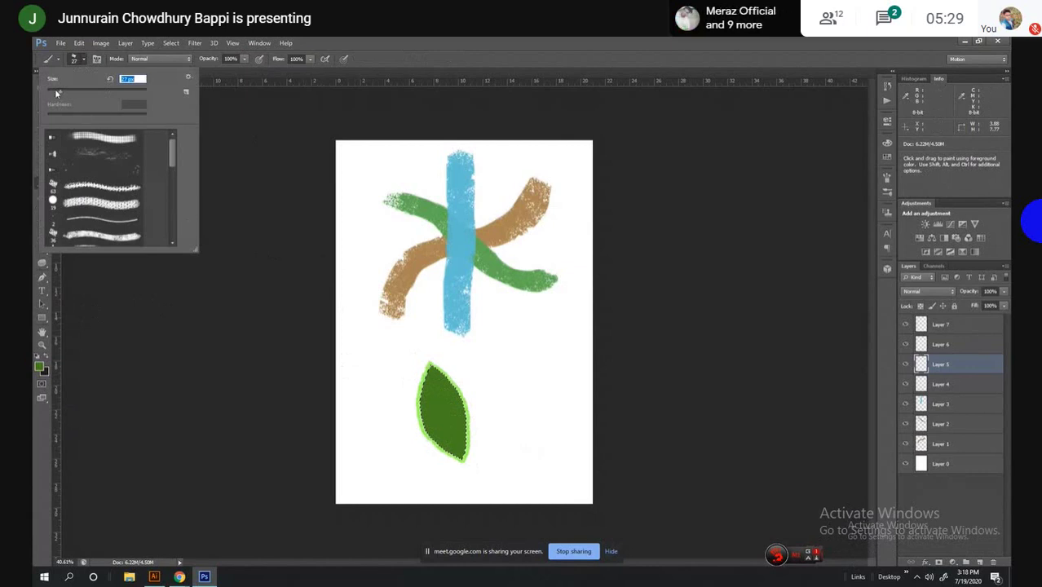
key(p)
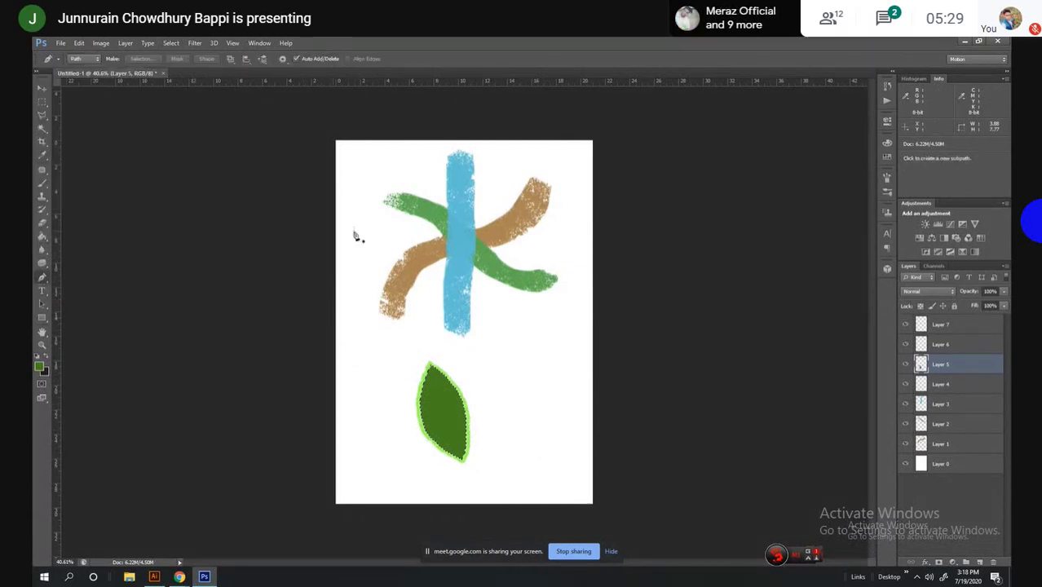
key(b)
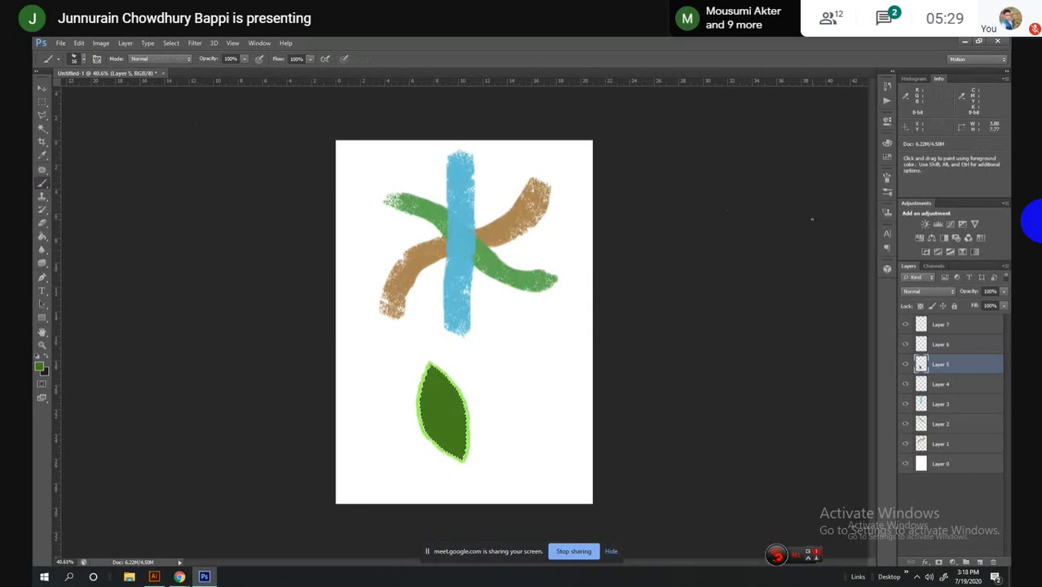
click(962, 349)
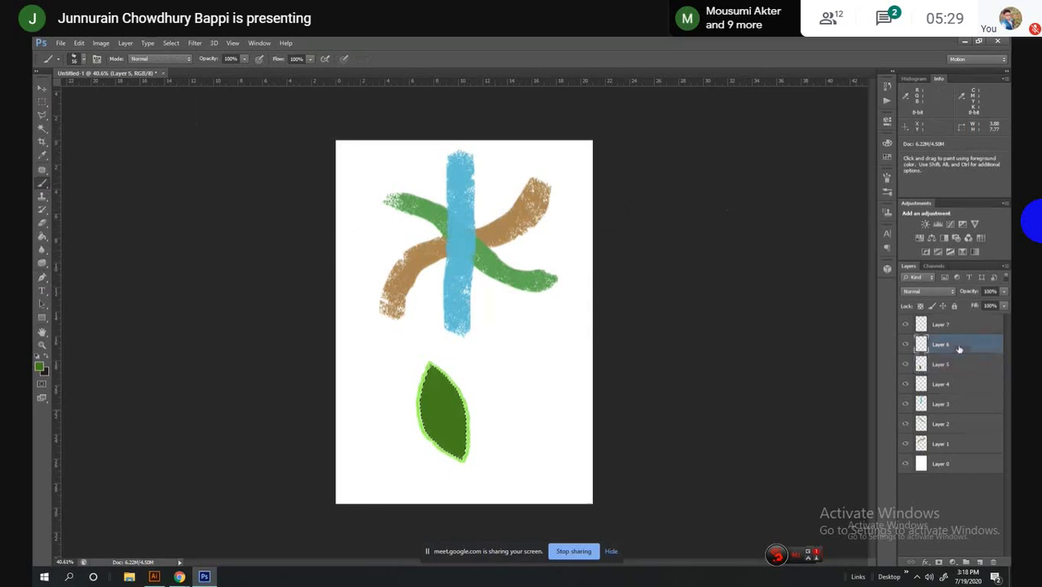
key(ctrl+d)
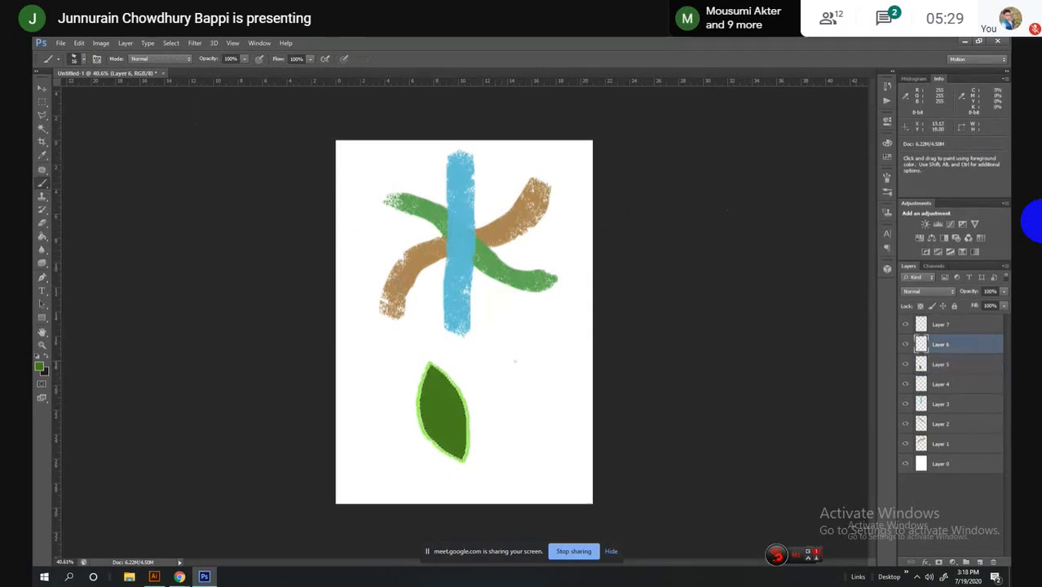
click(952, 394)
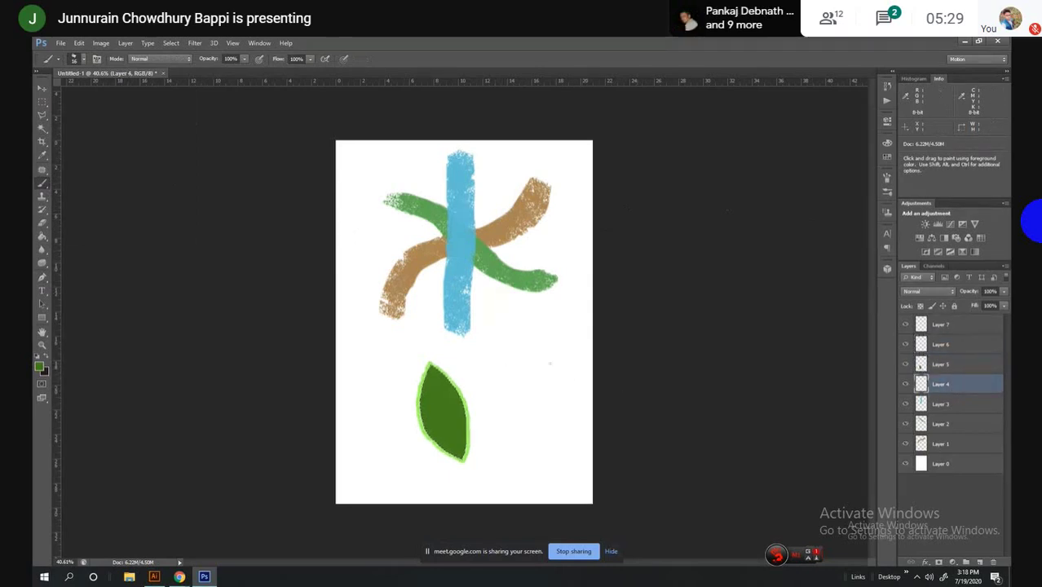
click(959, 367)
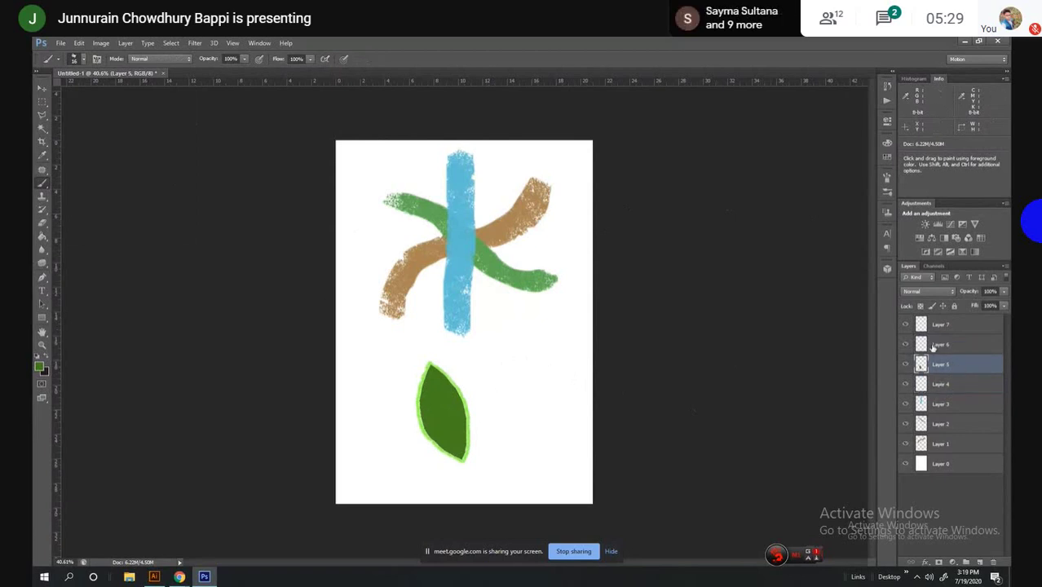
click(930, 348)
Set the foreground to brown and paint a midrib with two side veins
click(39, 367)
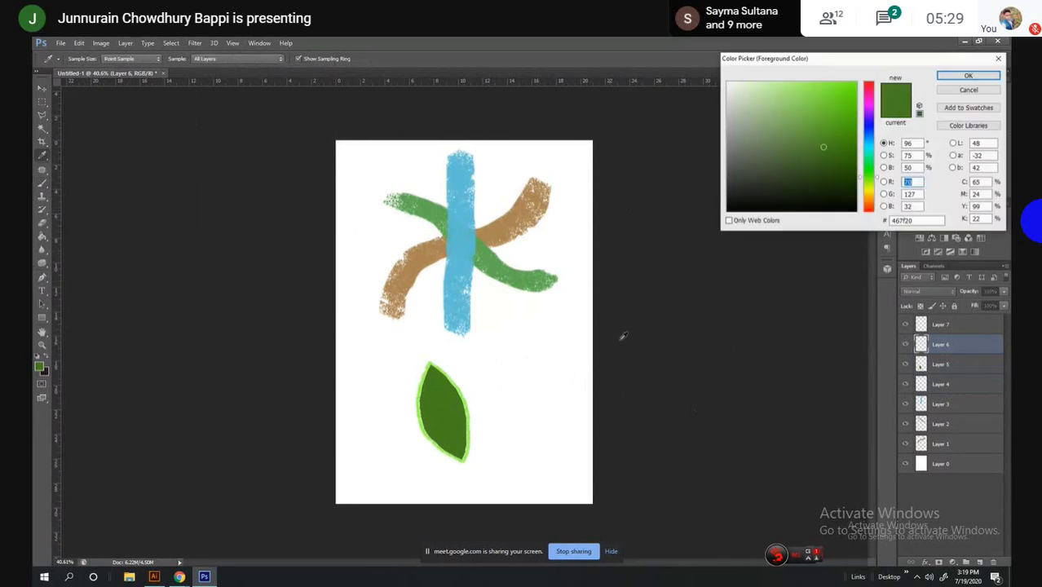
click(869, 198)
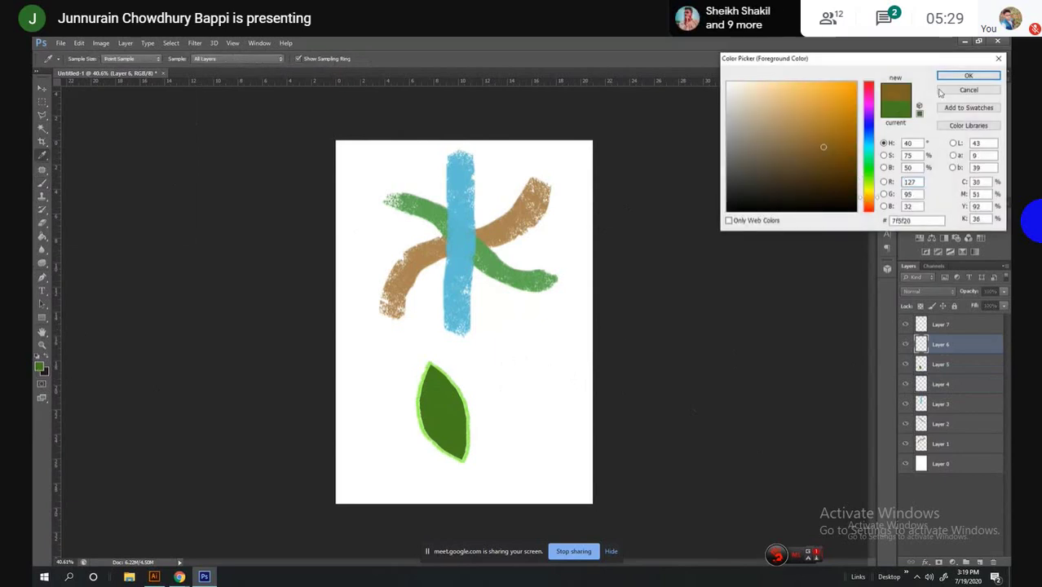
click(824, 128)
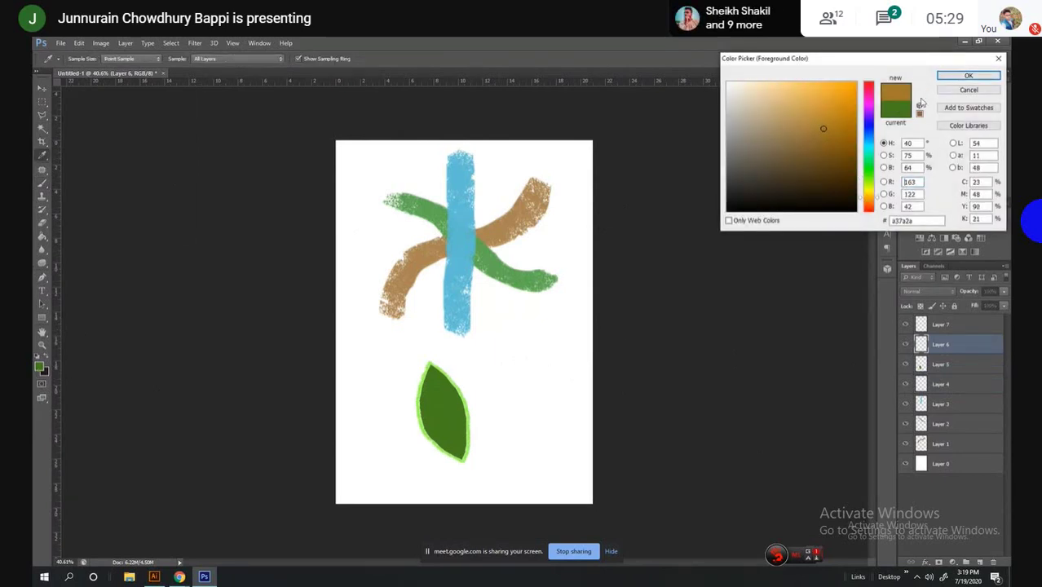
click(969, 75)
drag(461, 454, 434, 369)
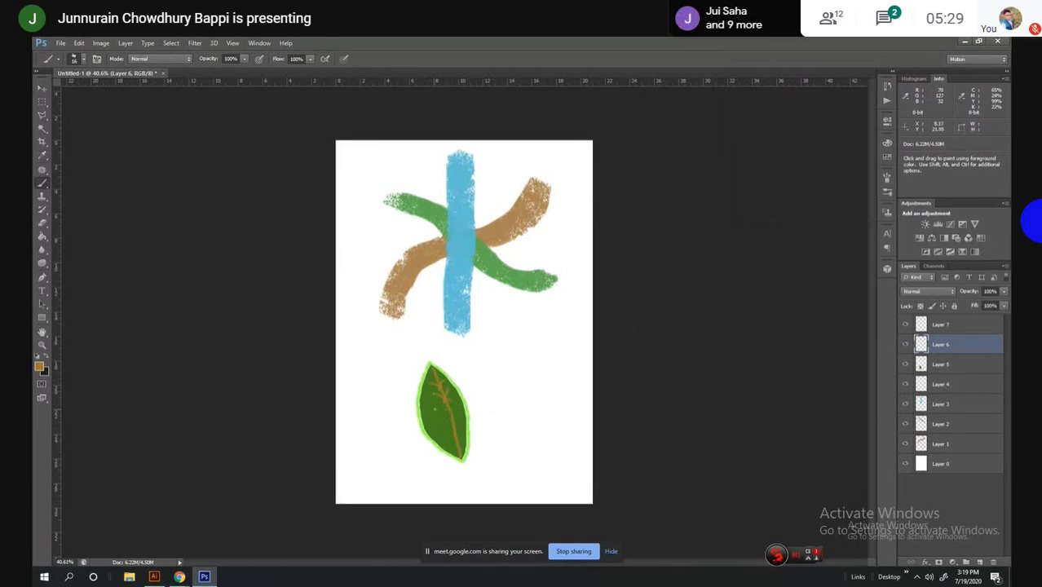
drag(451, 419, 438, 410)
mouse_move(454, 434)
mouse_down()
mouse_move(462, 421)
mouse_move(458, 439)
mouse_up()
On Layer 7, enlarge the brush and paint a short dark brown stem at the leaf's base
click(945, 325)
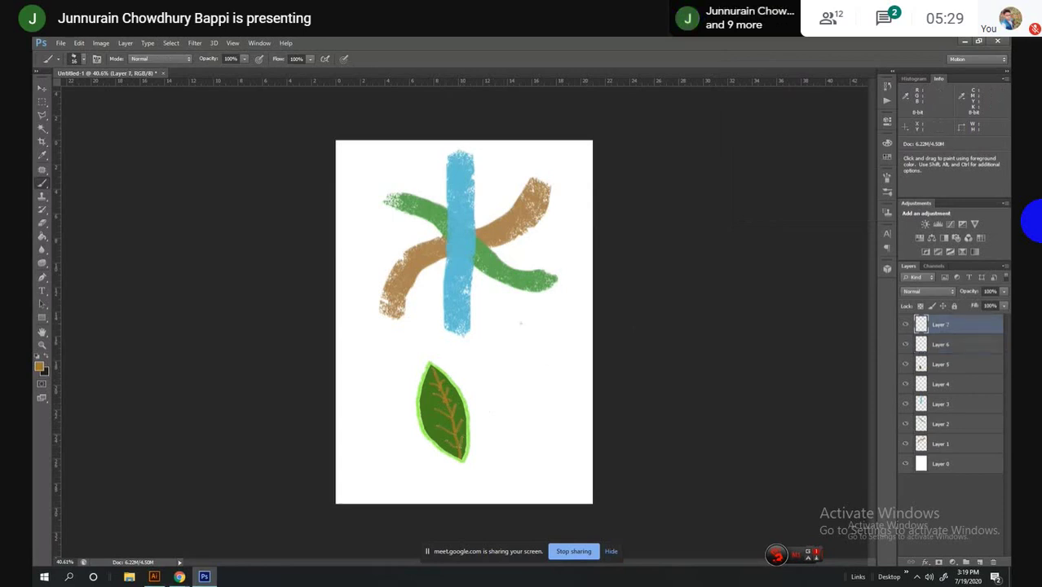
right_click(44, 184)
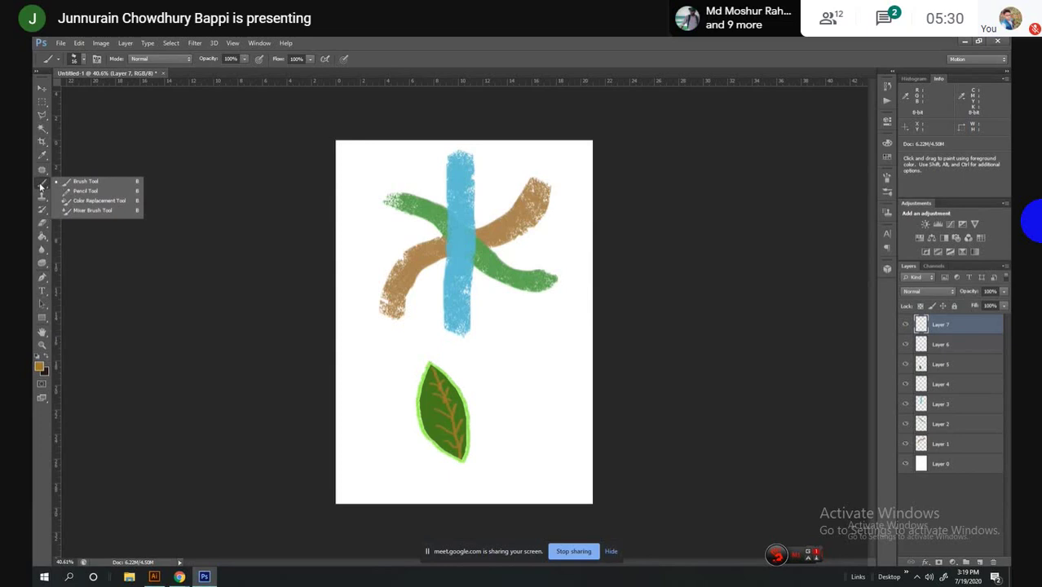
click(82, 181)
click(82, 59)
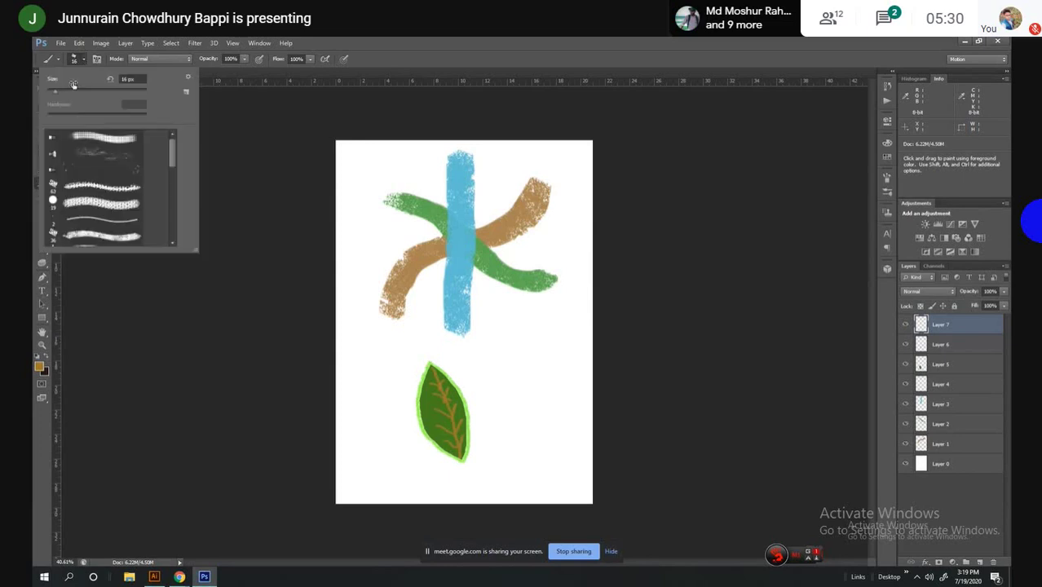
drag(55, 92, 64, 92)
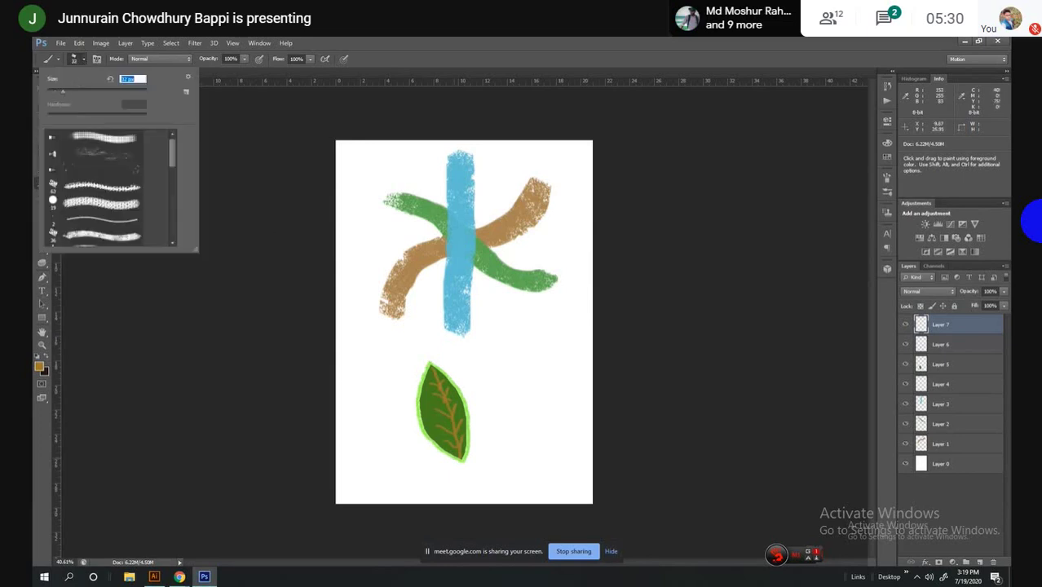
click(41, 367)
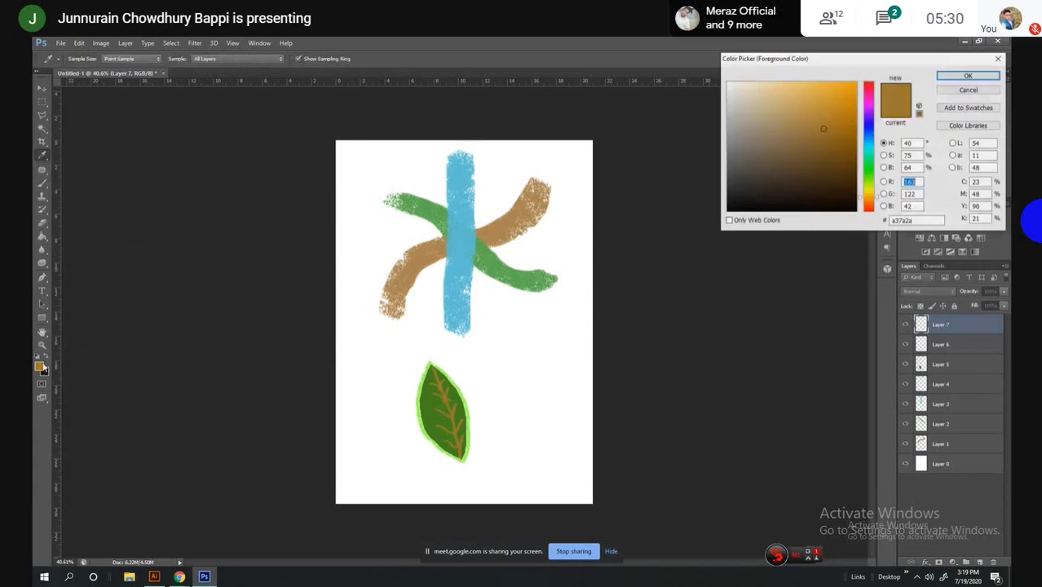
key(Return)
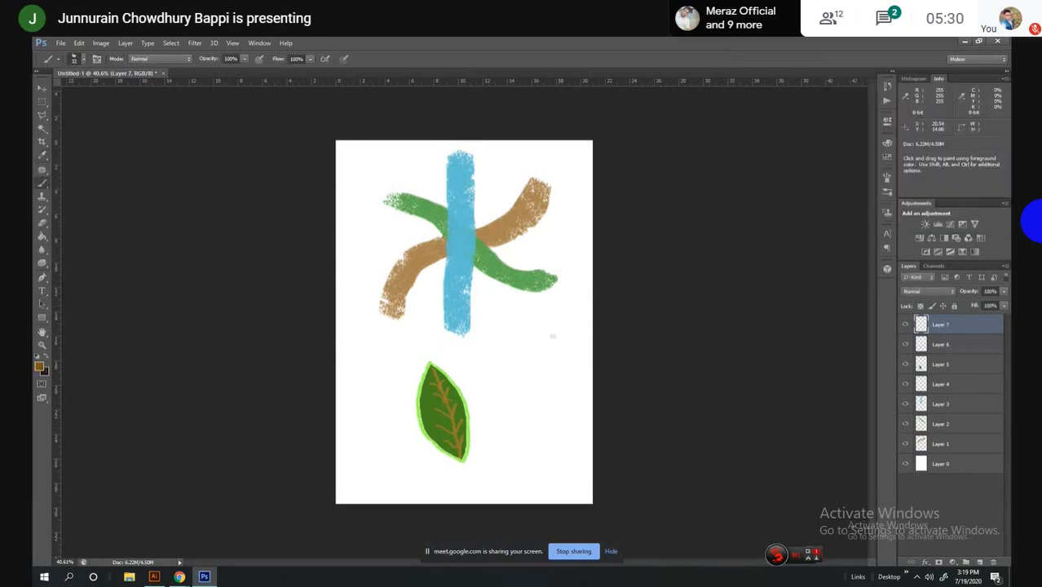
drag(461, 460, 467, 476)
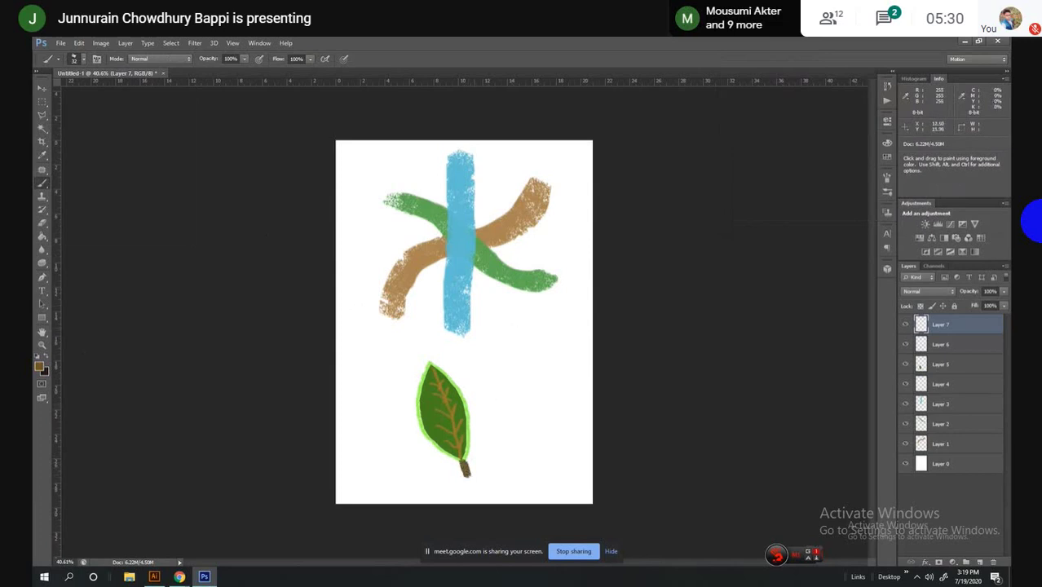
mouse_move(179, 577)
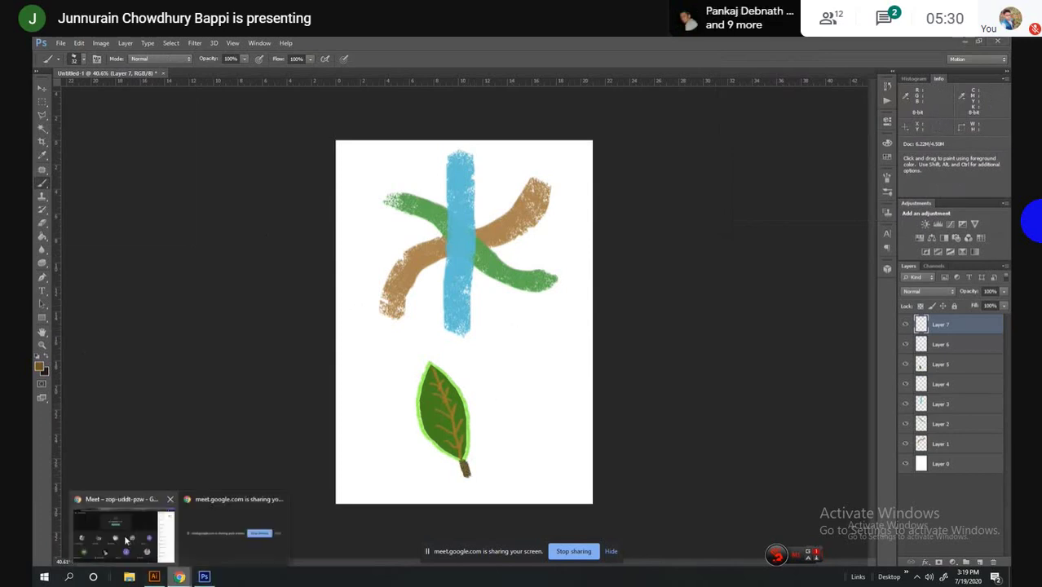
Bring the Google Meet call window to the front from the Chrome taskbar icon
click(124, 534)
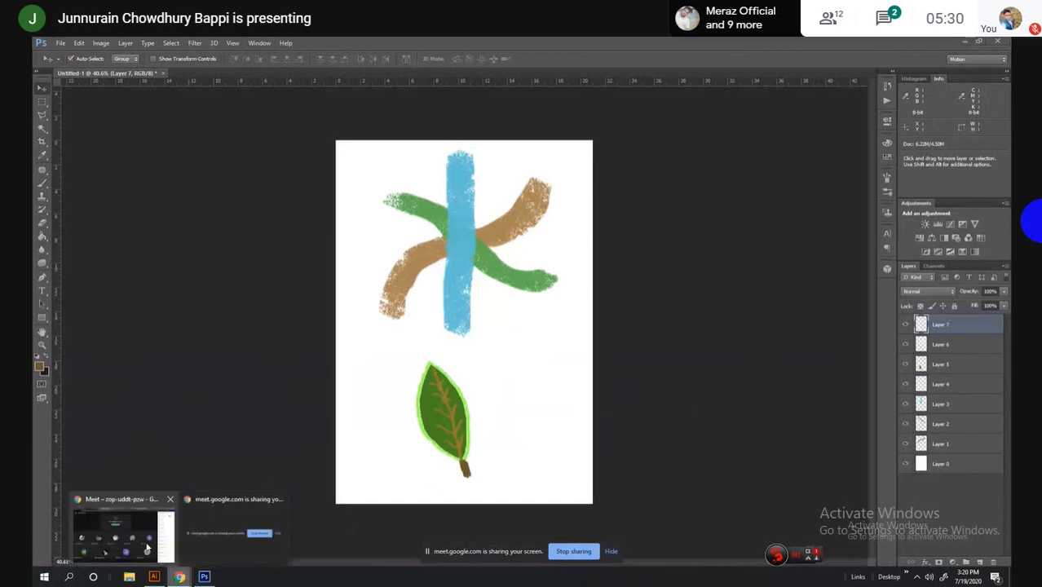
click(147, 546)
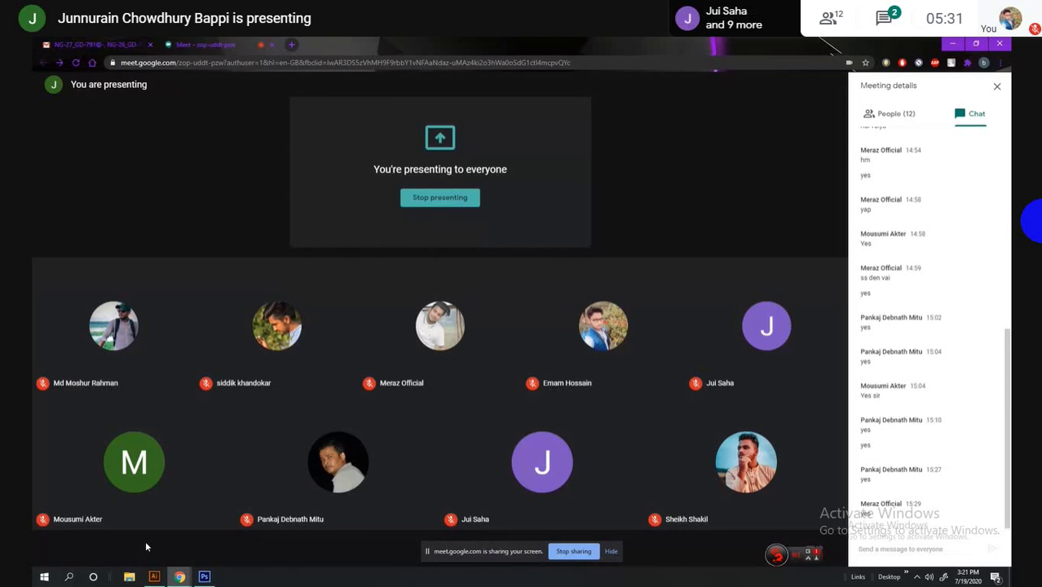
Switch from the Meet window back to the Photoshop drawing via the taskbar
click(203, 577)
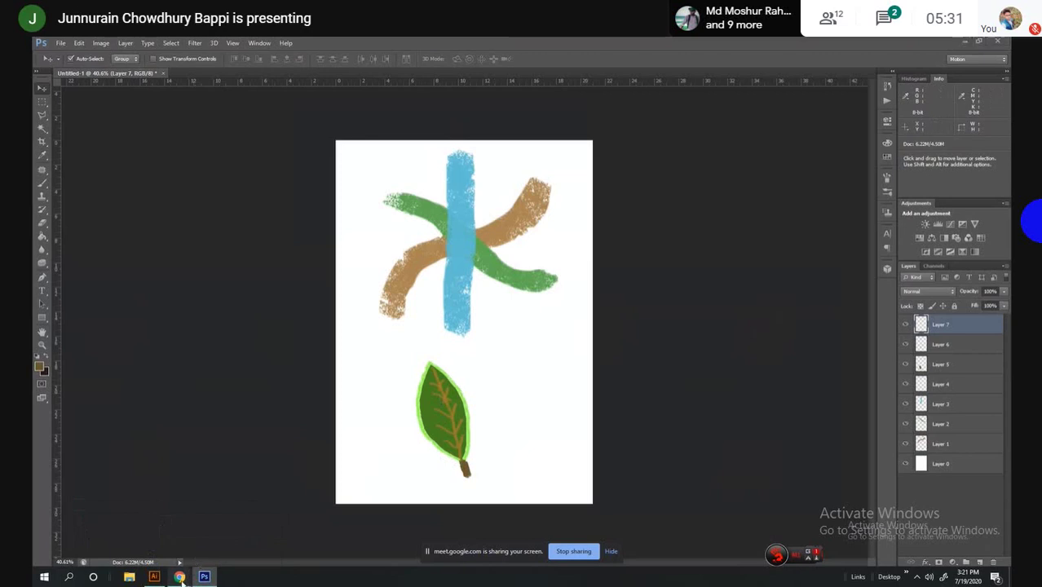
mouse_move(179, 577)
click(134, 543)
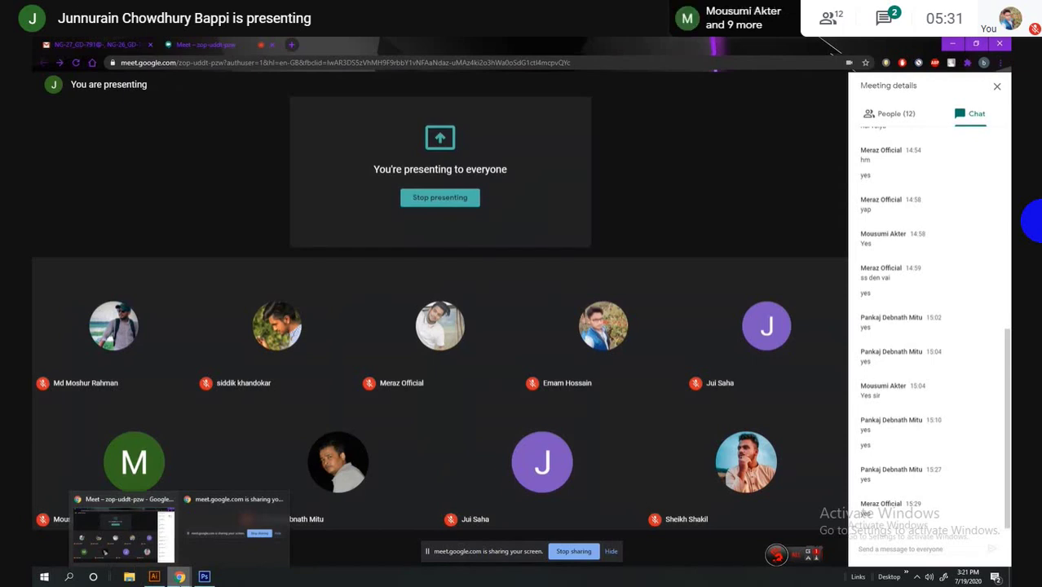
click(204, 576)
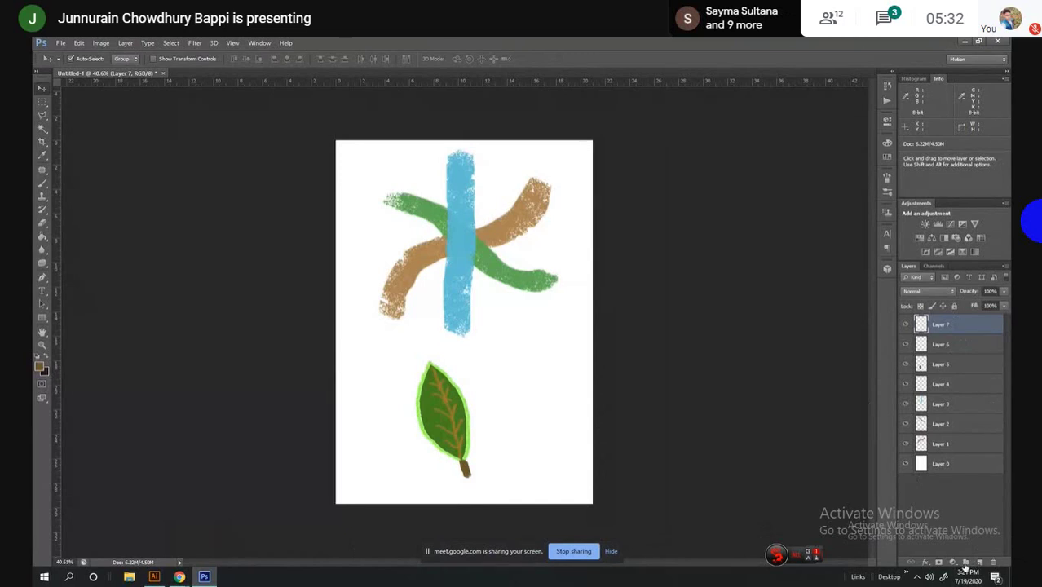
Create empty Group 1 at the top of the layer stack, undoing an extra nested group
click(965, 566)
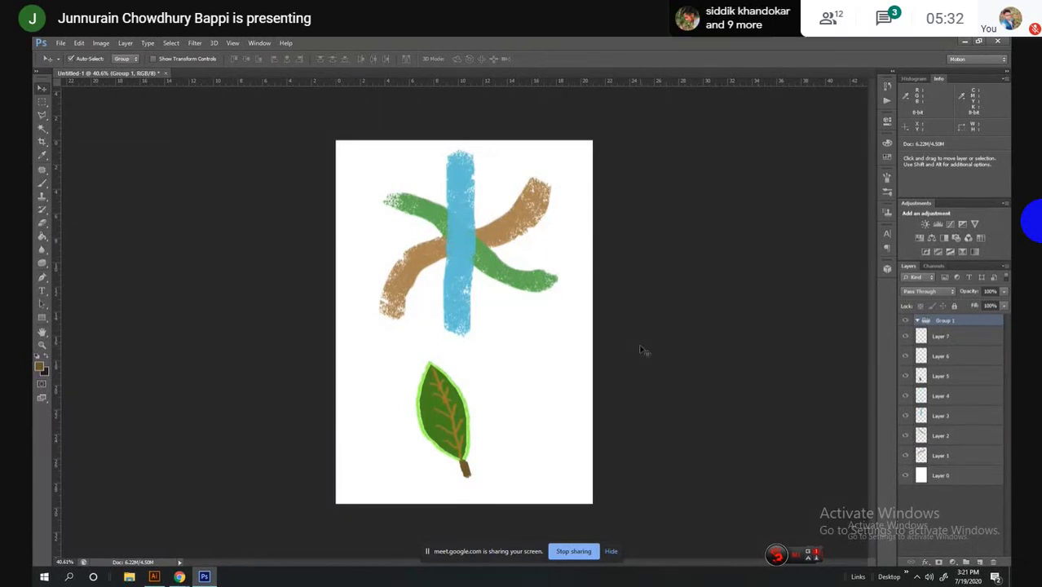
key(ctrl+g)
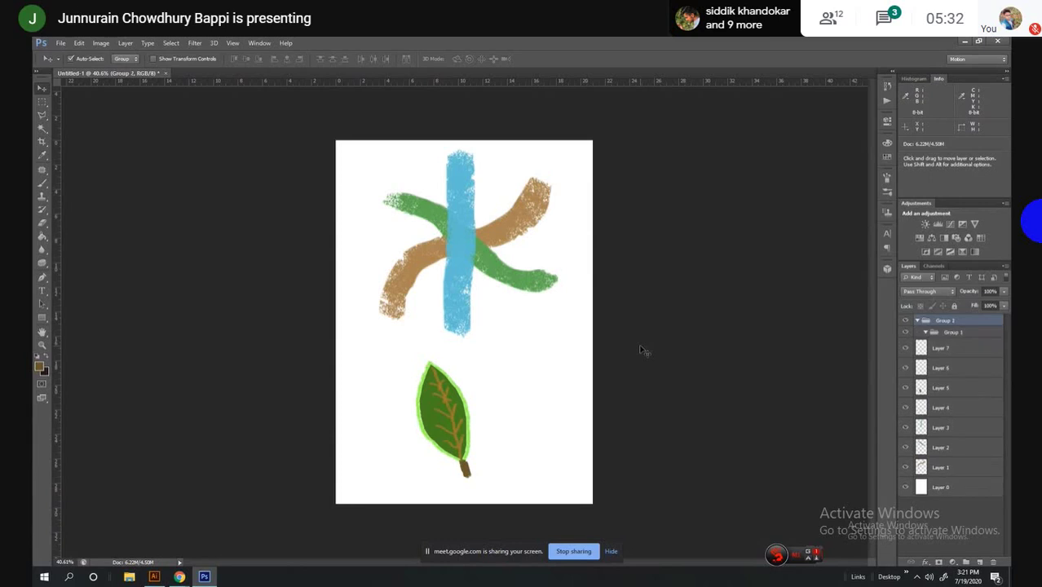
key(ctrl+z)
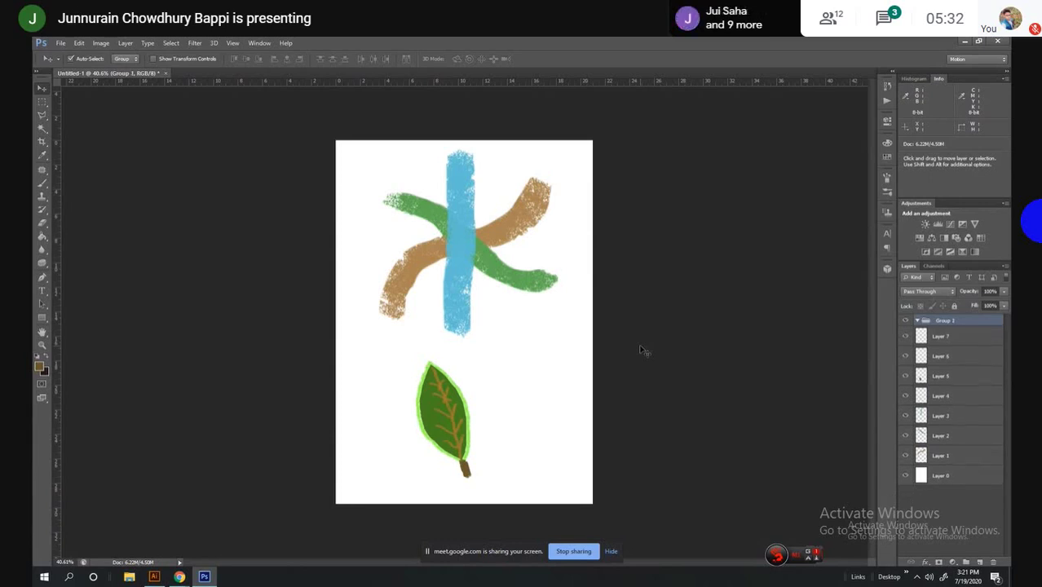
mouse_move(180, 578)
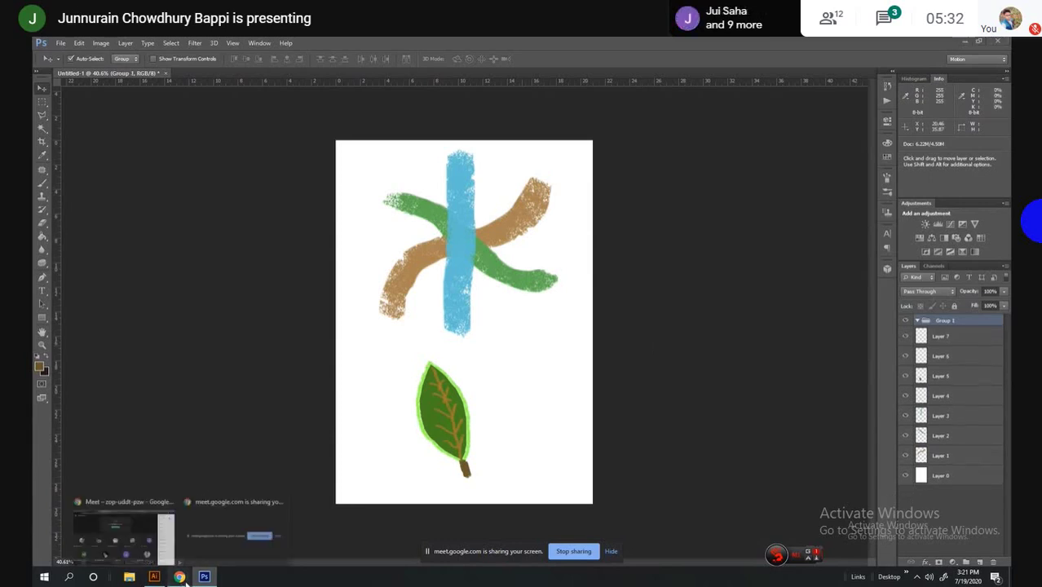
Switch between Photoshop and the Meet window, ending on the Meet call
click(159, 552)
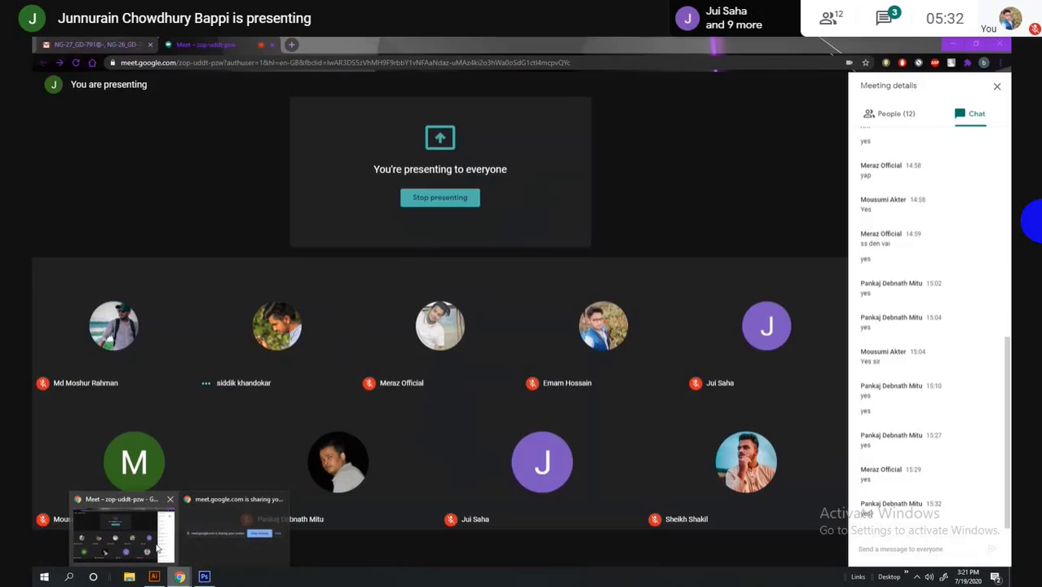
click(159, 553)
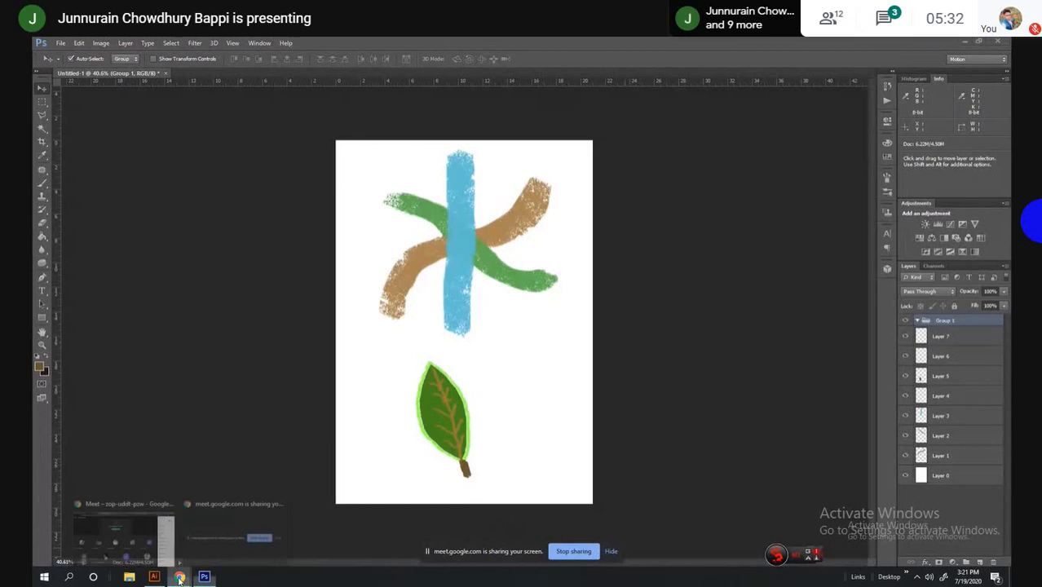
click(97, 541)
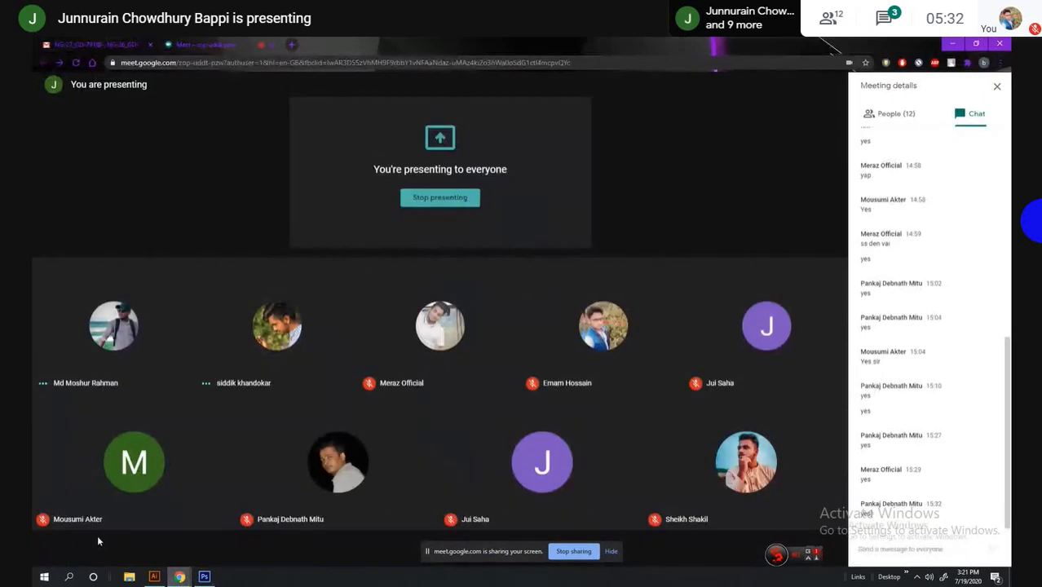
mouse_move(295, 557)
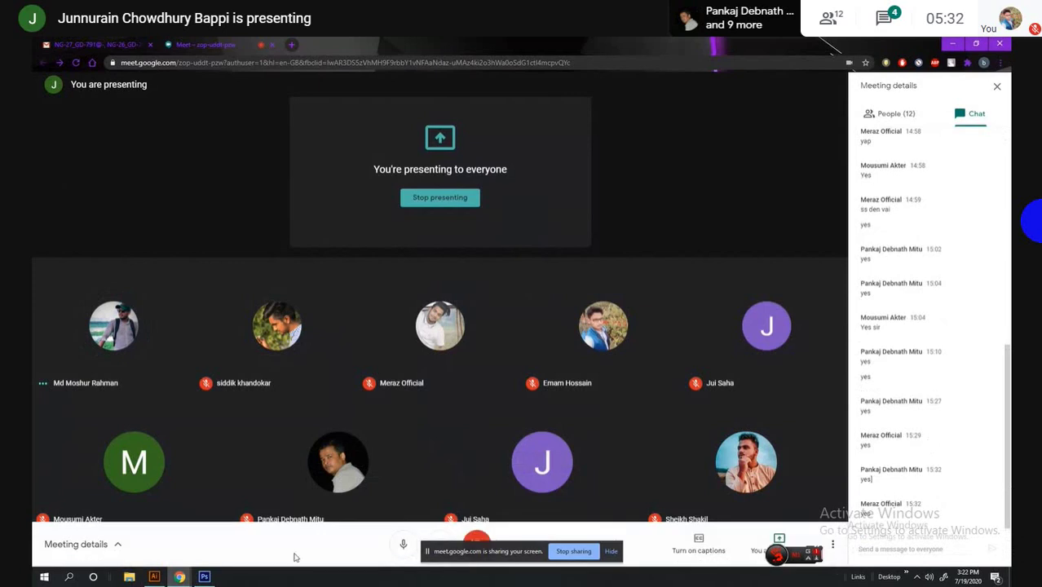
Select Layers 7 through 4 and move them into Group 1
click(206, 576)
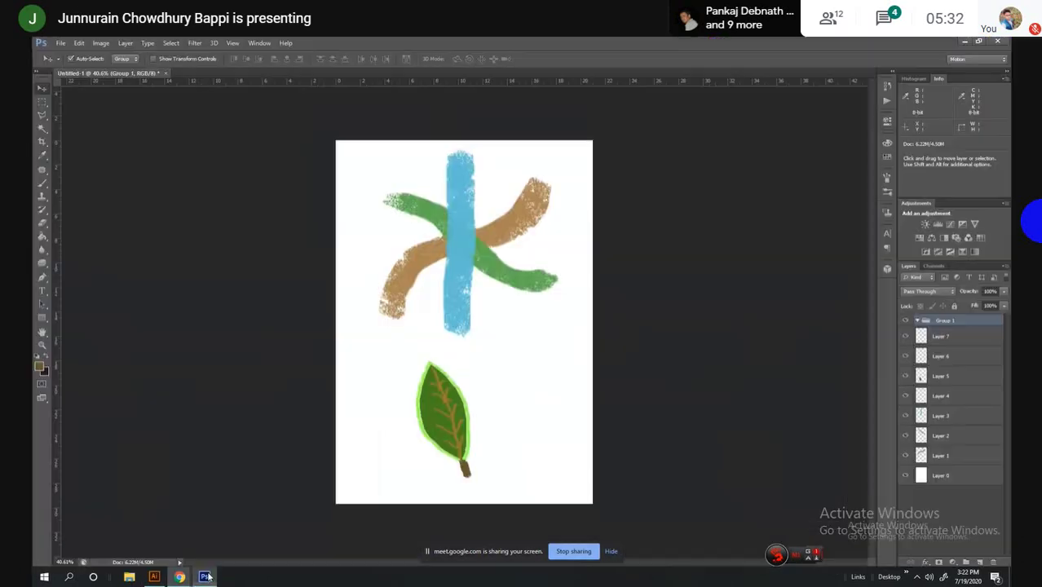
key(alt+bracketleft)
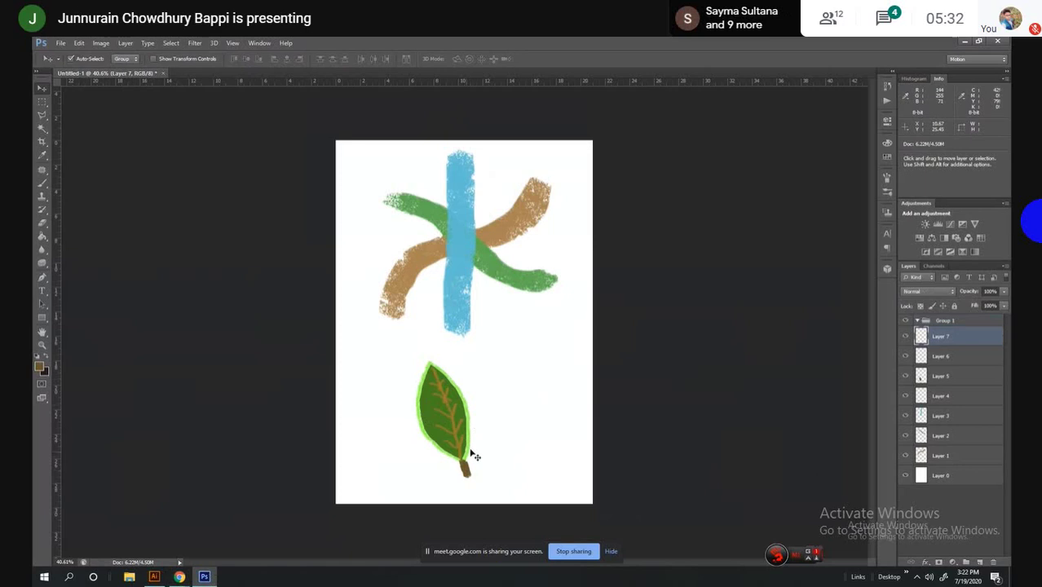
click(457, 418)
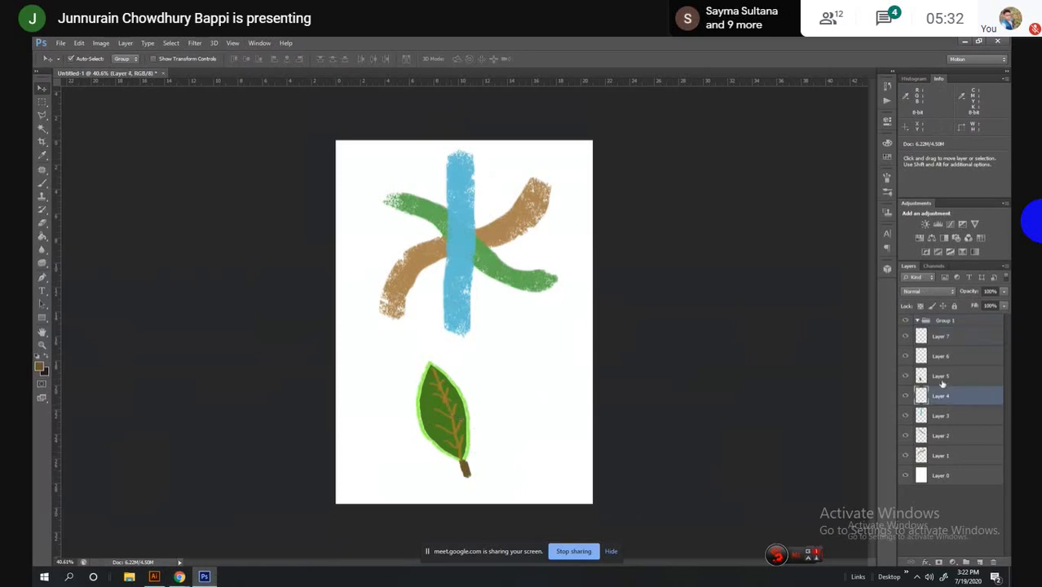
shift+click(959, 337)
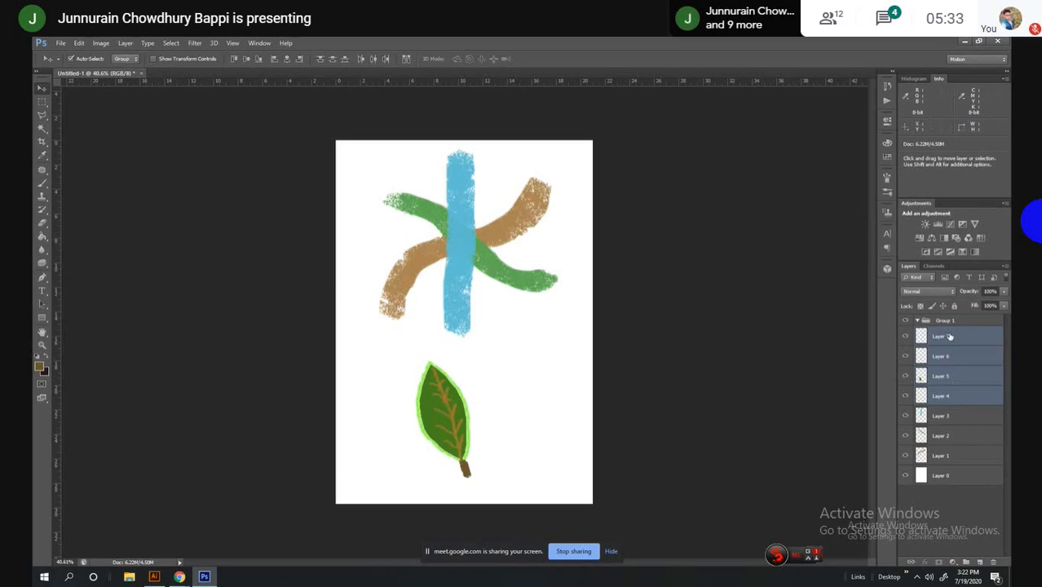
drag(952, 341, 942, 323)
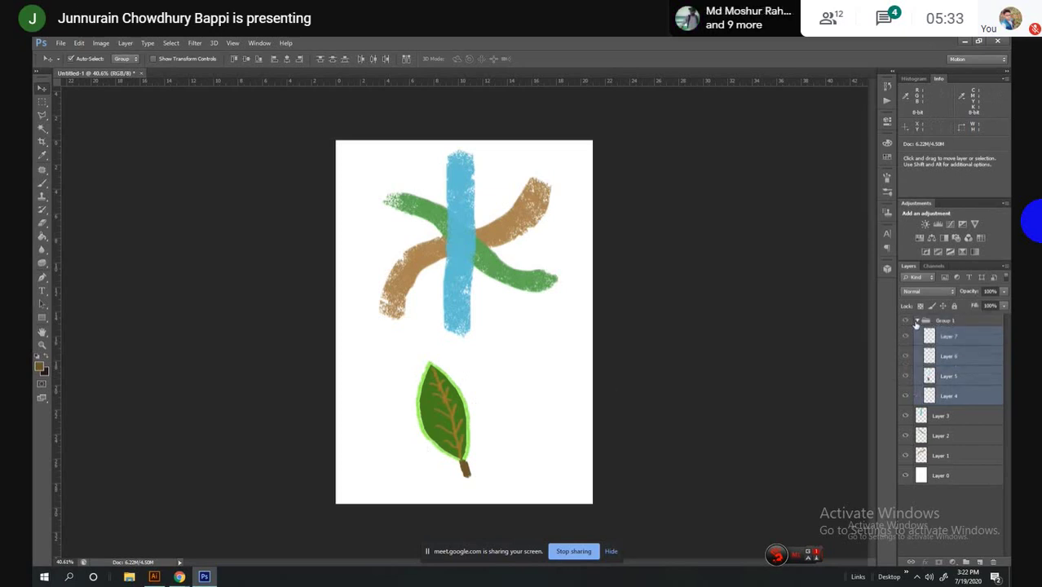
Collapse and expand Group 1 to demonstrate it, then bring the Meet window back
click(917, 321)
click(918, 321)
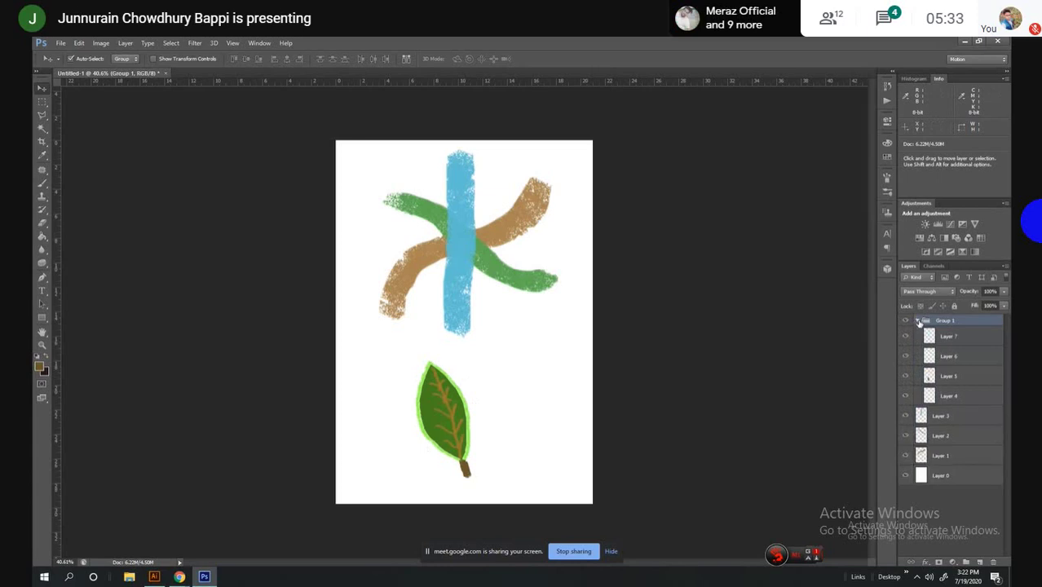
click(919, 322)
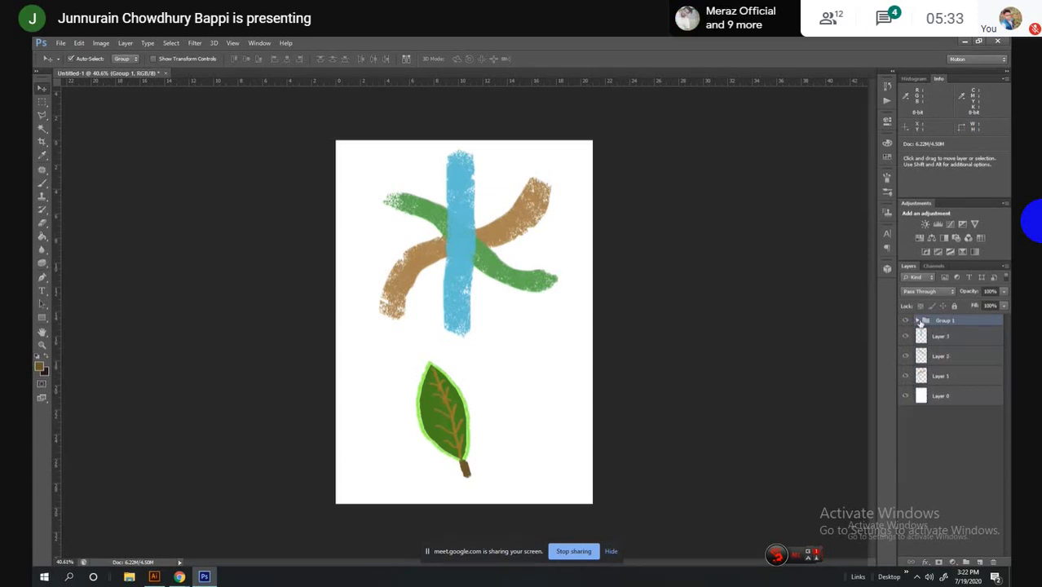
click(920, 323)
click(919, 321)
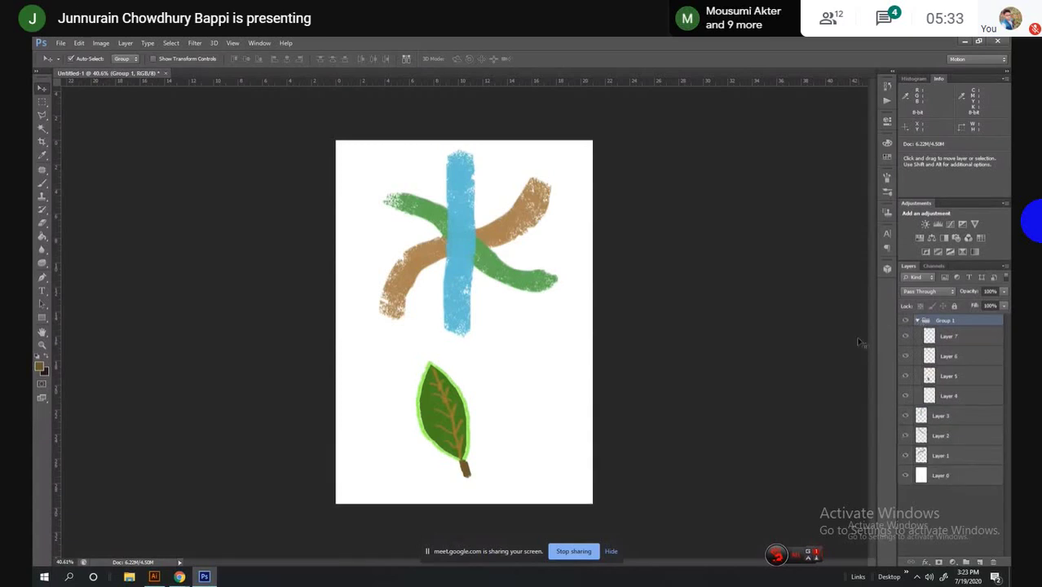
mouse_move(179, 577)
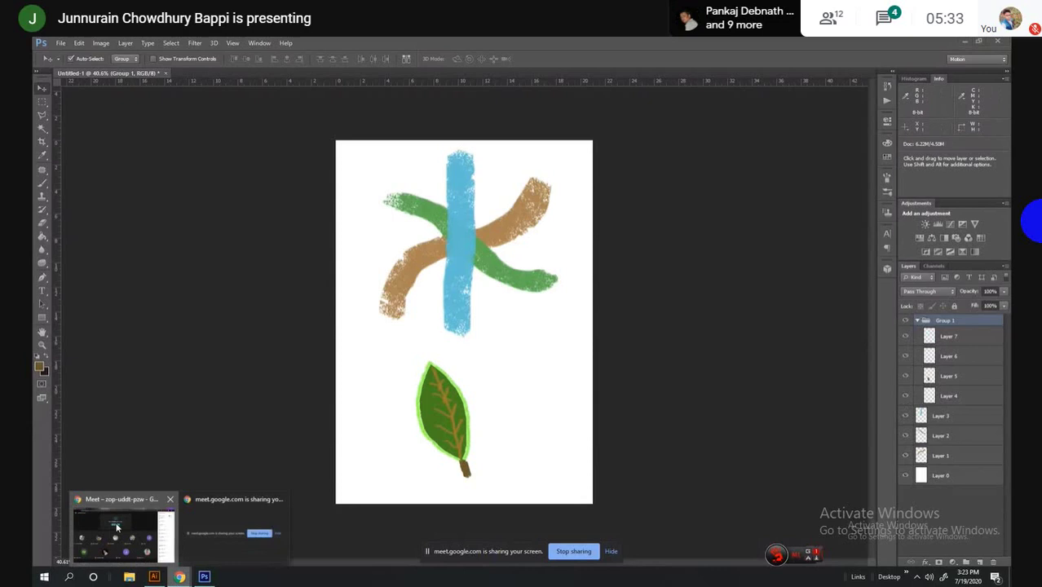
click(117, 527)
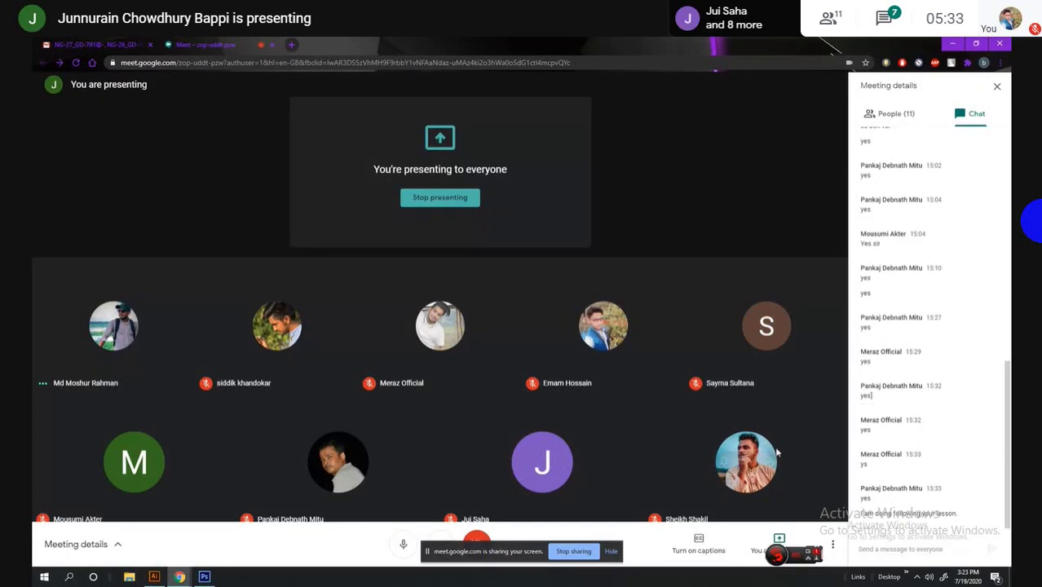
mouse_move(767, 326)
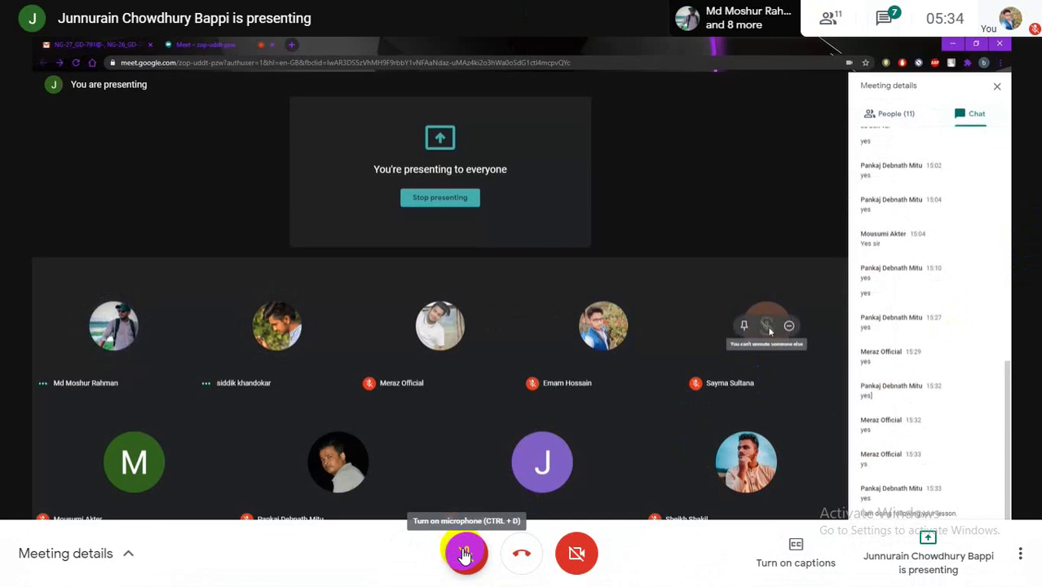
Briefly unmute and re-mute the microphone, then bring the Photoshop artwork to the front
click(464, 555)
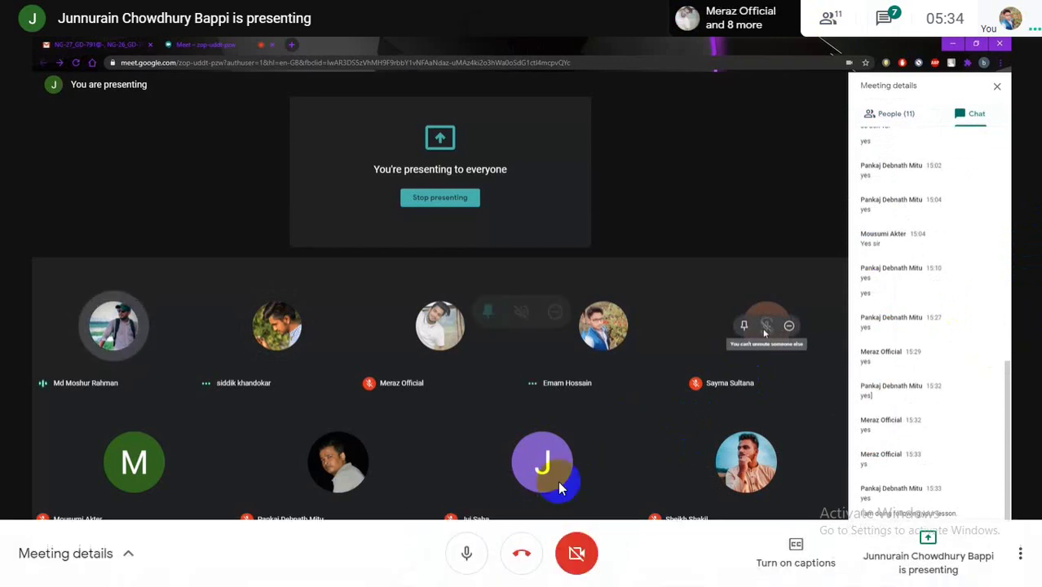
click(466, 553)
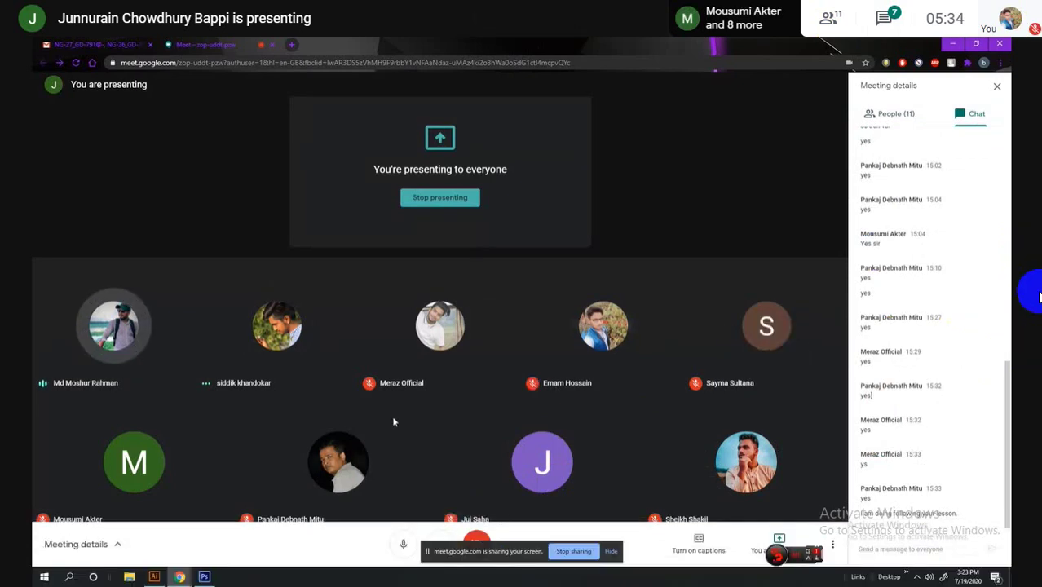
click(204, 577)
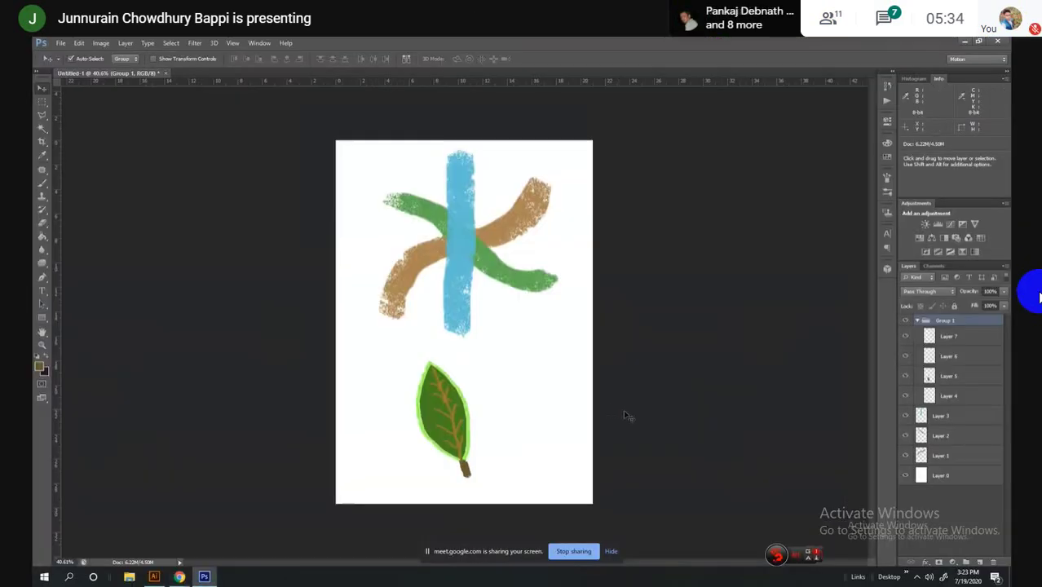
click(972, 342)
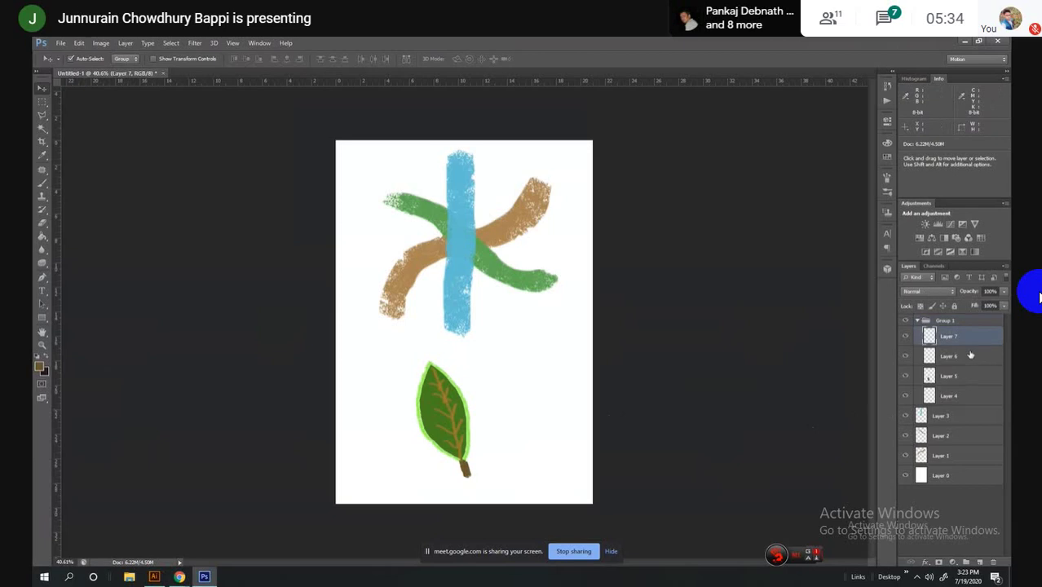
shift+click(972, 397)
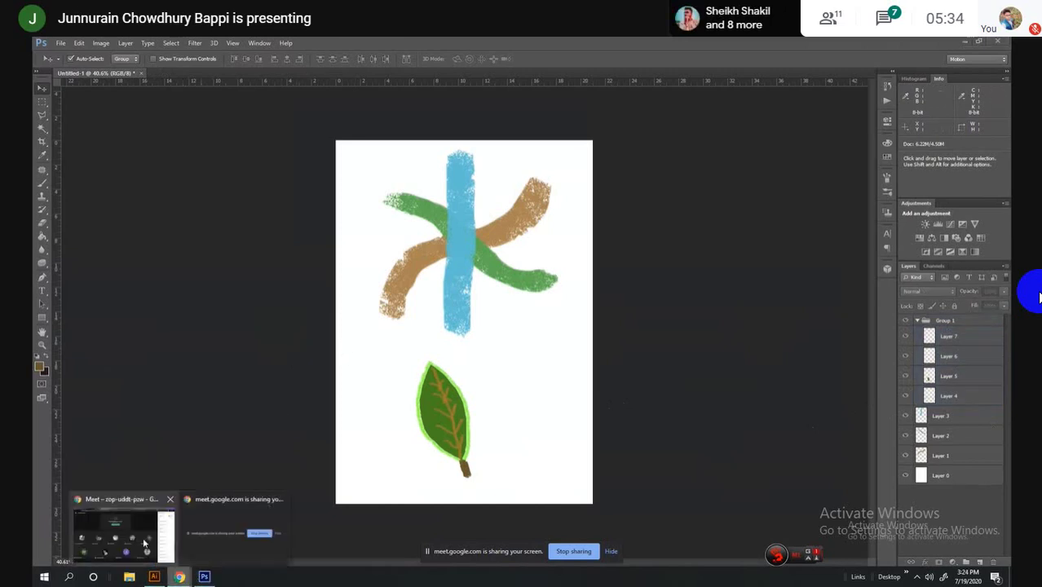
click(179, 577)
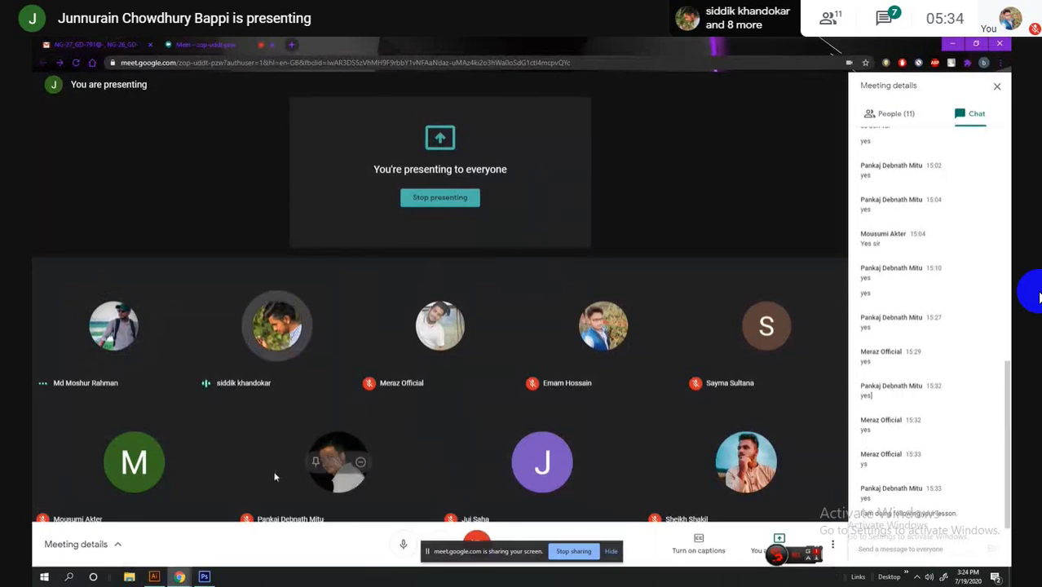
mouse_move(277, 343)
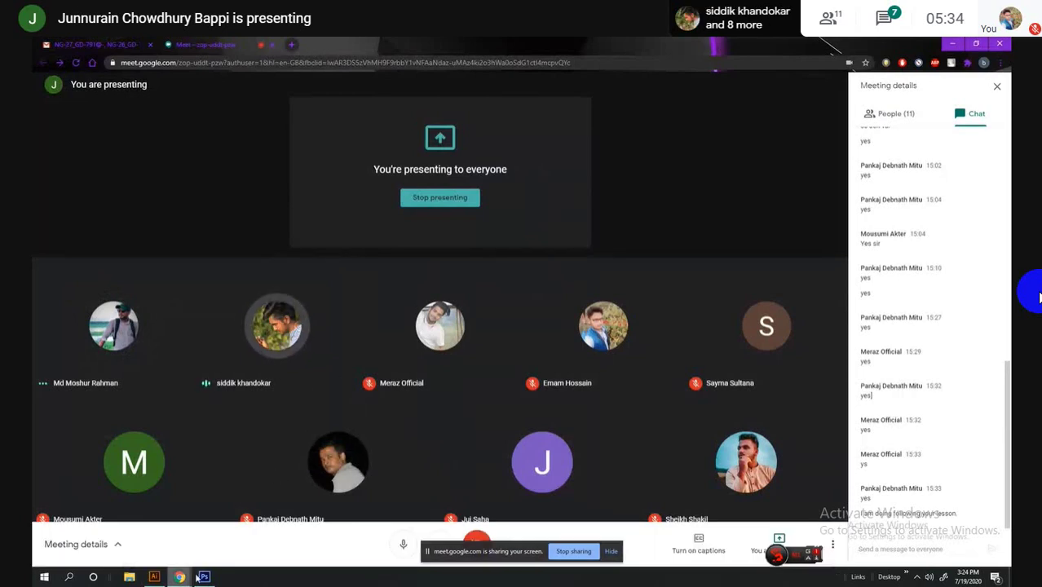
click(204, 577)
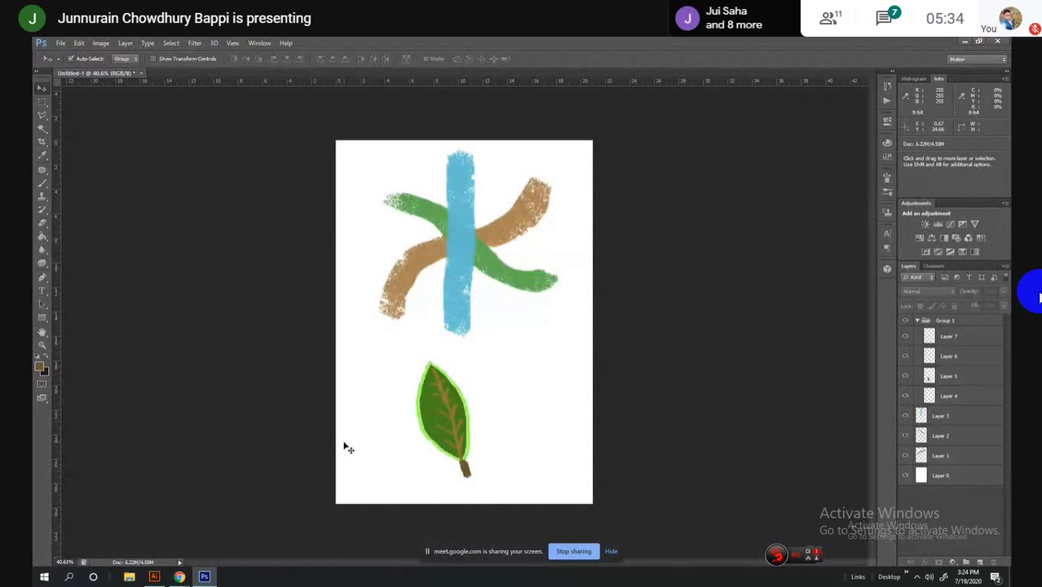
click(918, 321)
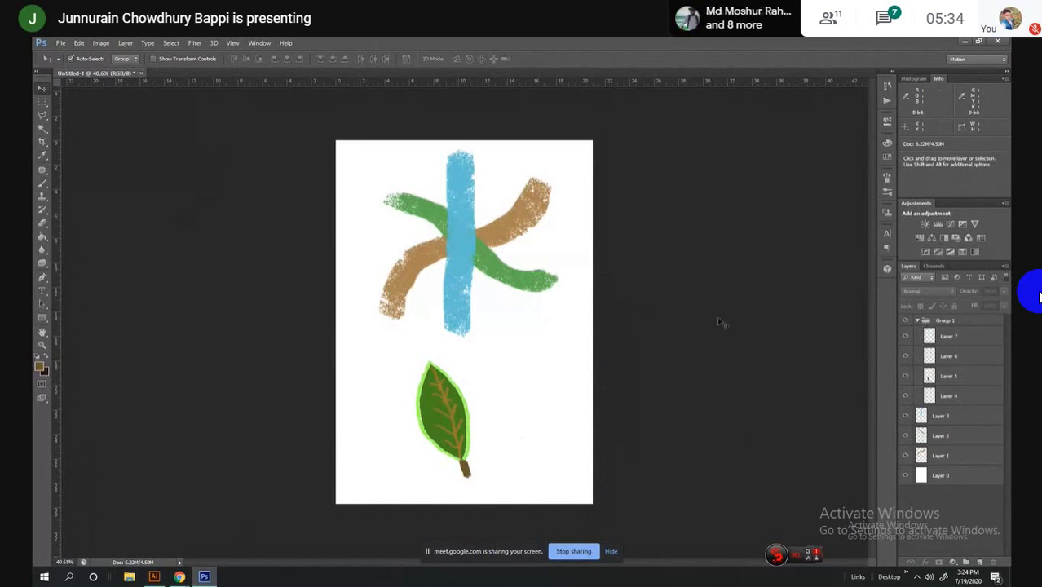
click(945, 321)
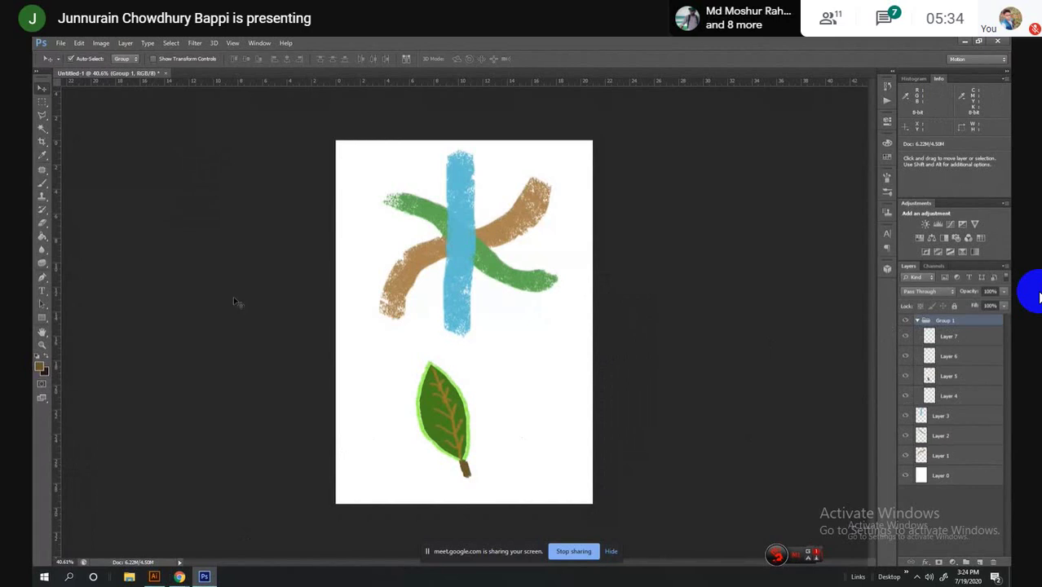
Drag the veined leaf slightly to the left with the Move tool
mouse_move(463, 424)
mouse_down()
mouse_move(490, 440)
mouse_move(529, 380)
mouse_move(415, 419)
mouse_move(425, 419)
mouse_move(413, 418)
mouse_move(417, 406)
mouse_up()
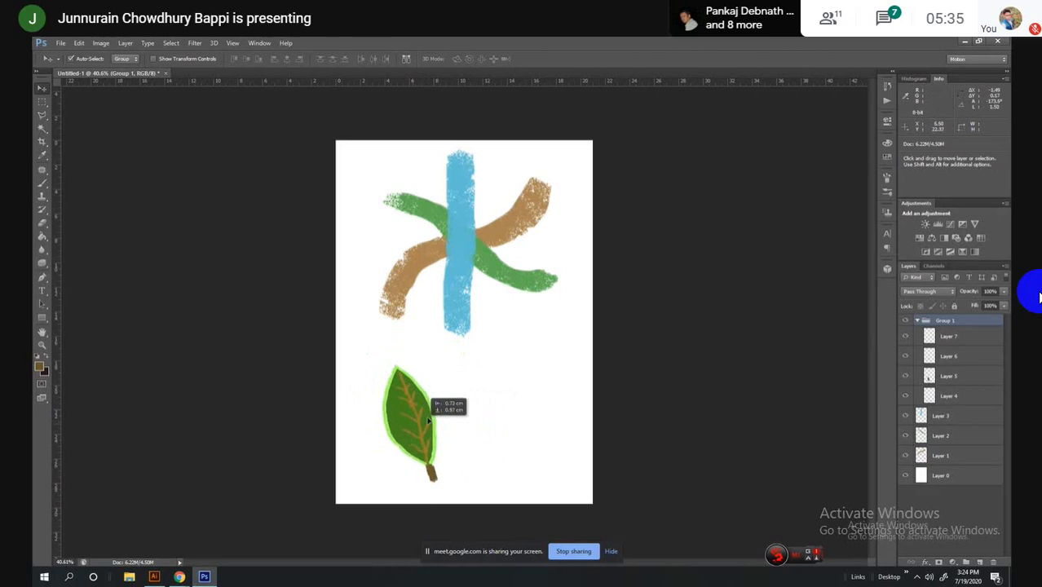
drag(418, 407, 405, 410)
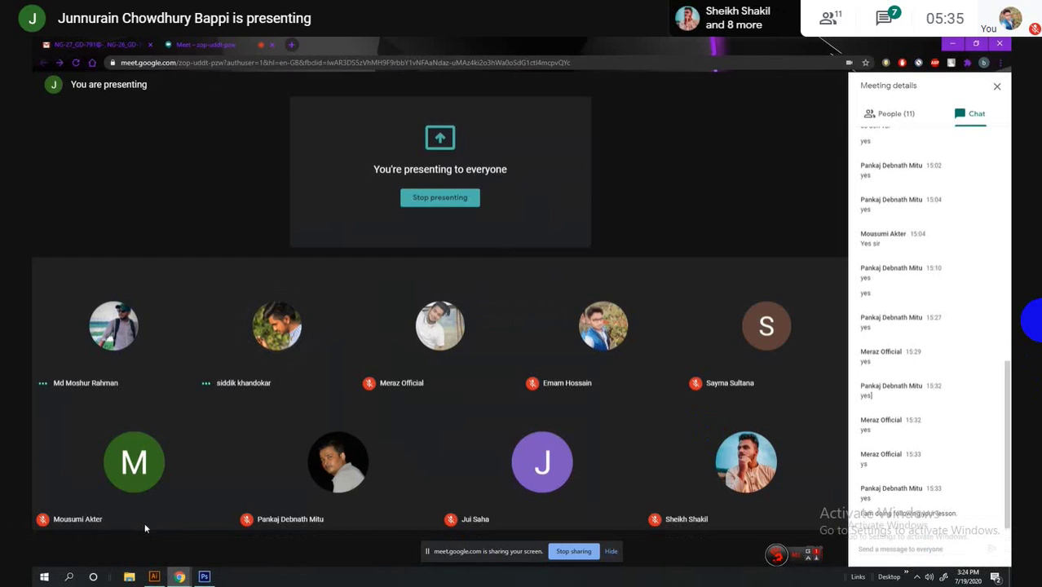
mouse_move(746, 463)
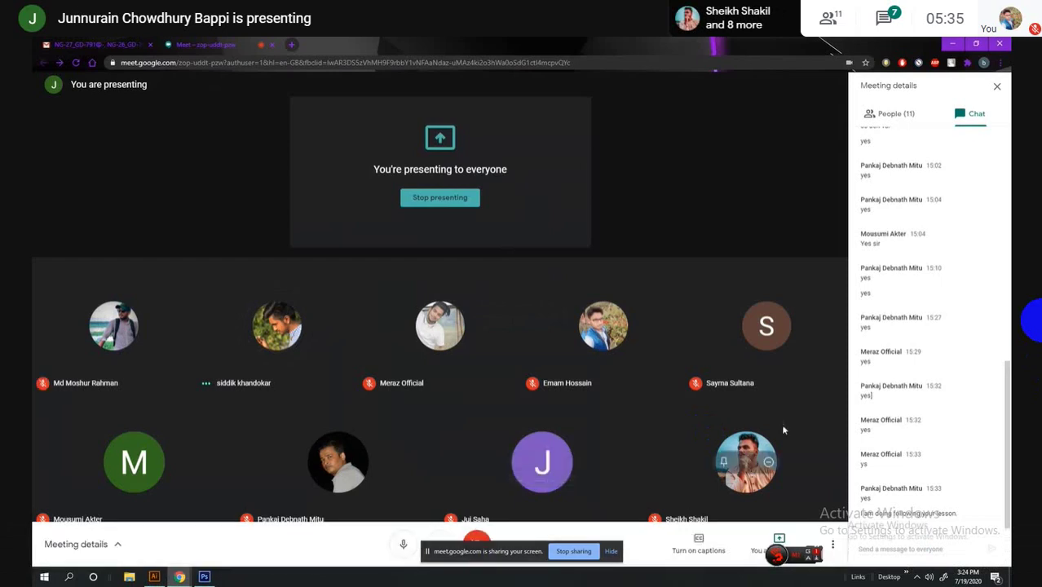
click(917, 117)
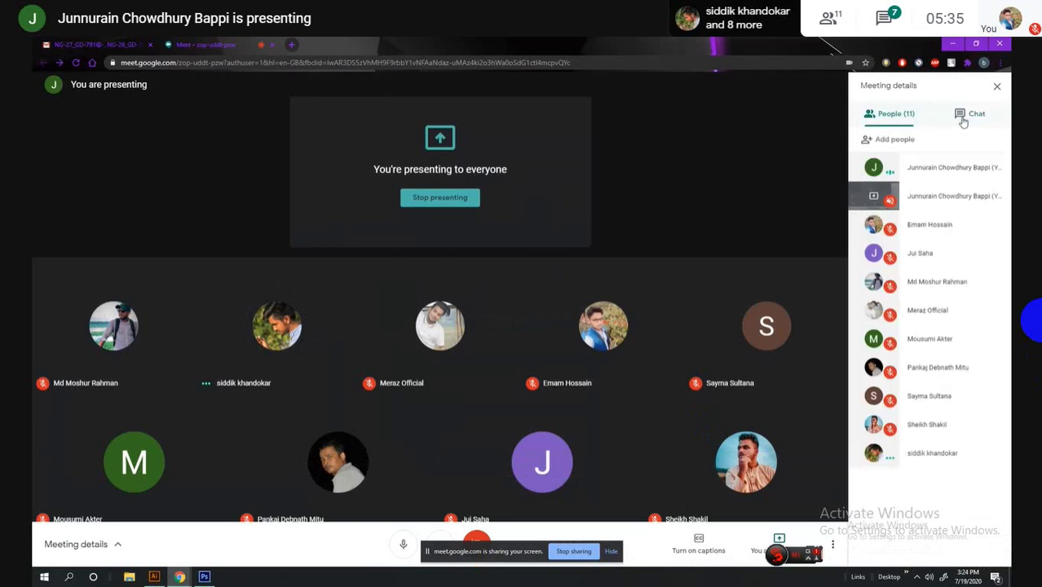
click(963, 118)
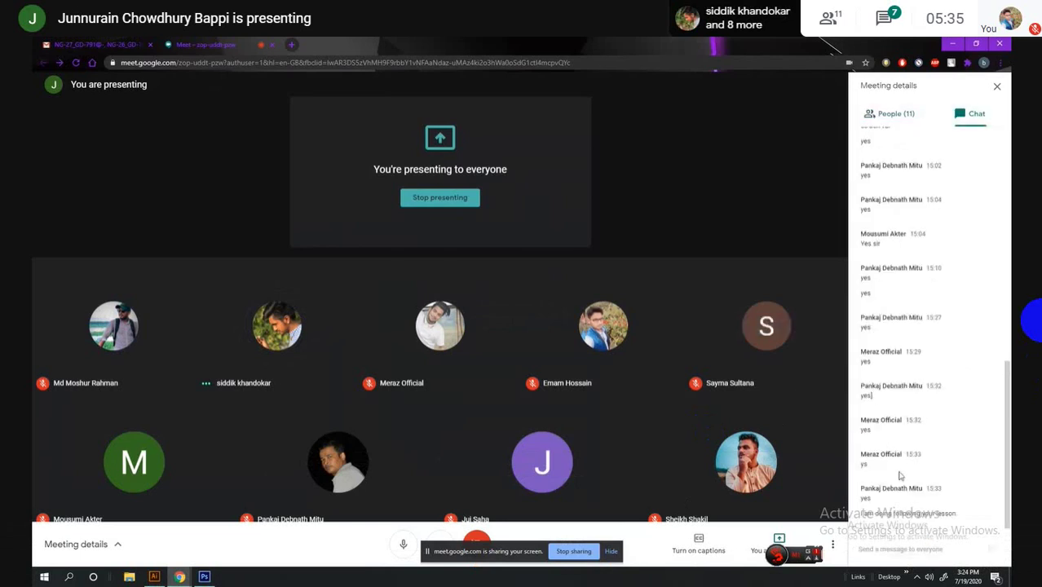
mouse_move(522, 326)
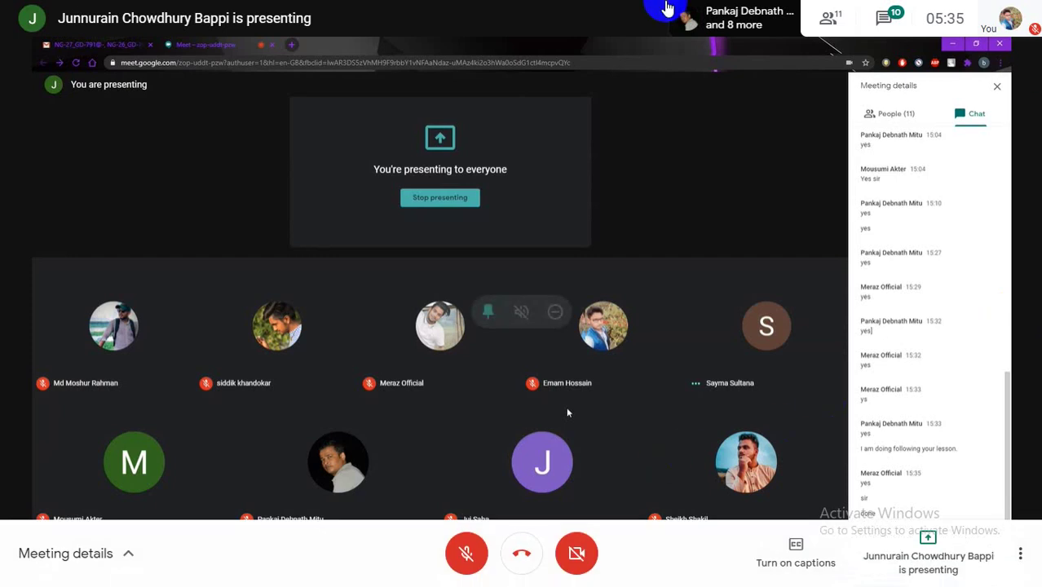
Unmute the microphone and bring the Photoshop canvas back in front of Meet
click(465, 554)
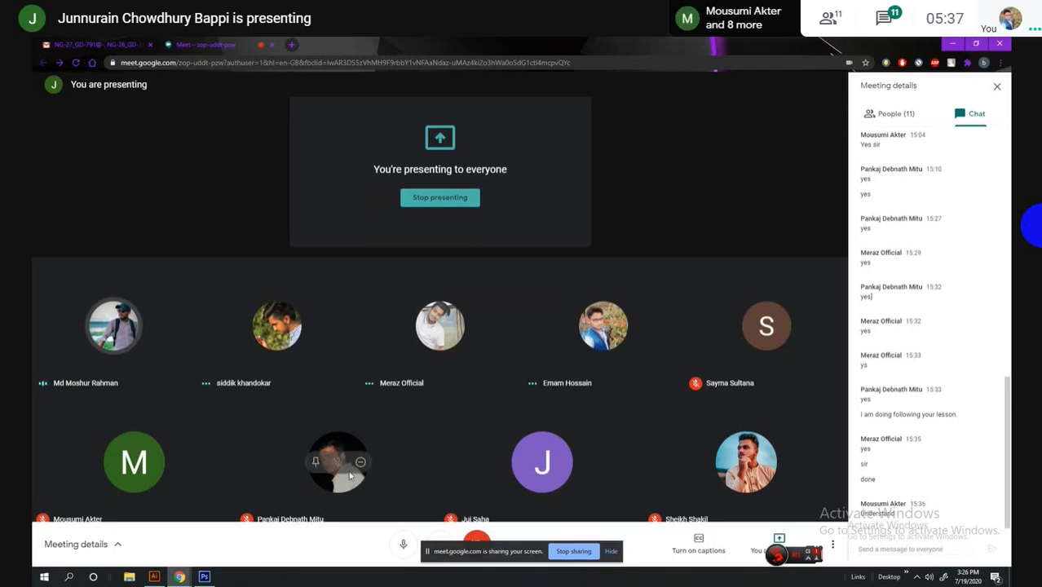
click(205, 577)
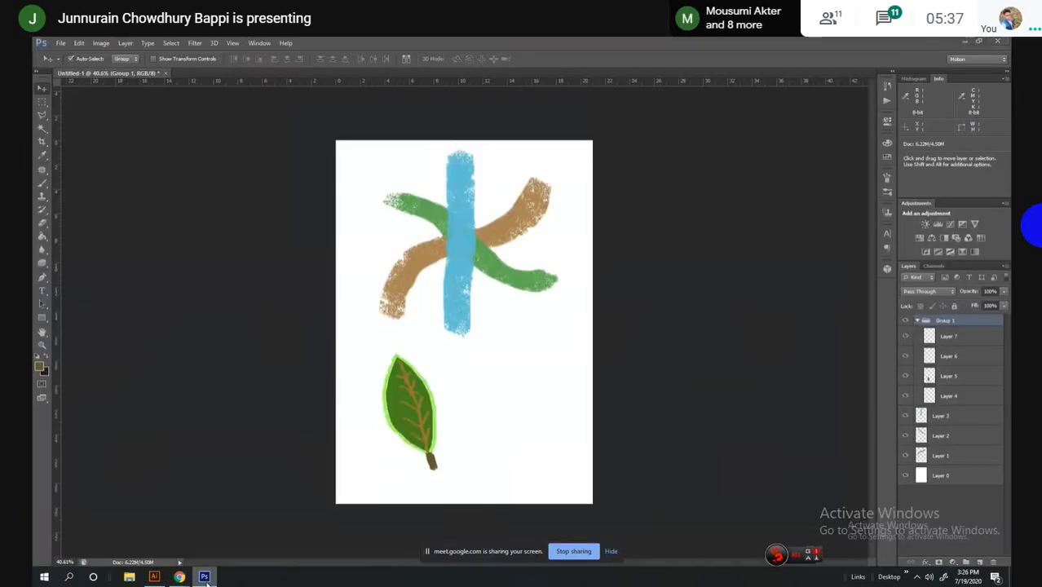
Alternate between the Photoshop artwork and the Meet window from the taskbar
click(206, 578)
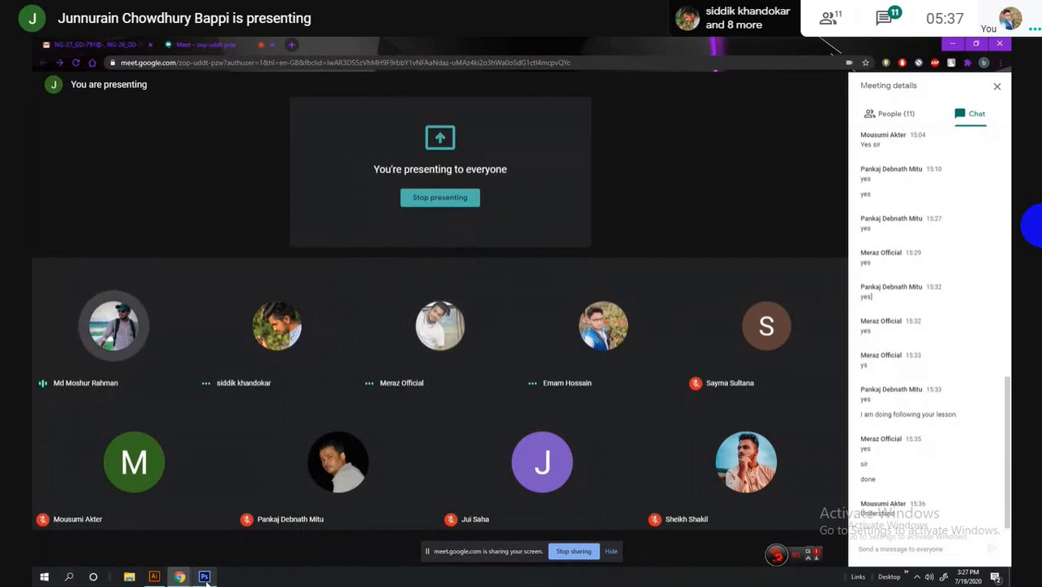
click(204, 577)
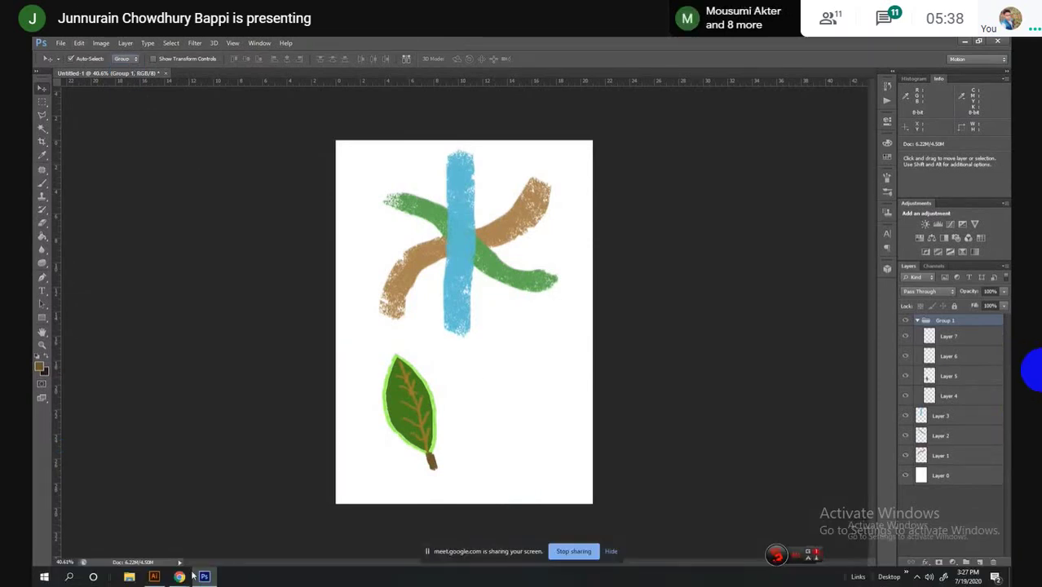
mouse_move(180, 577)
click(143, 557)
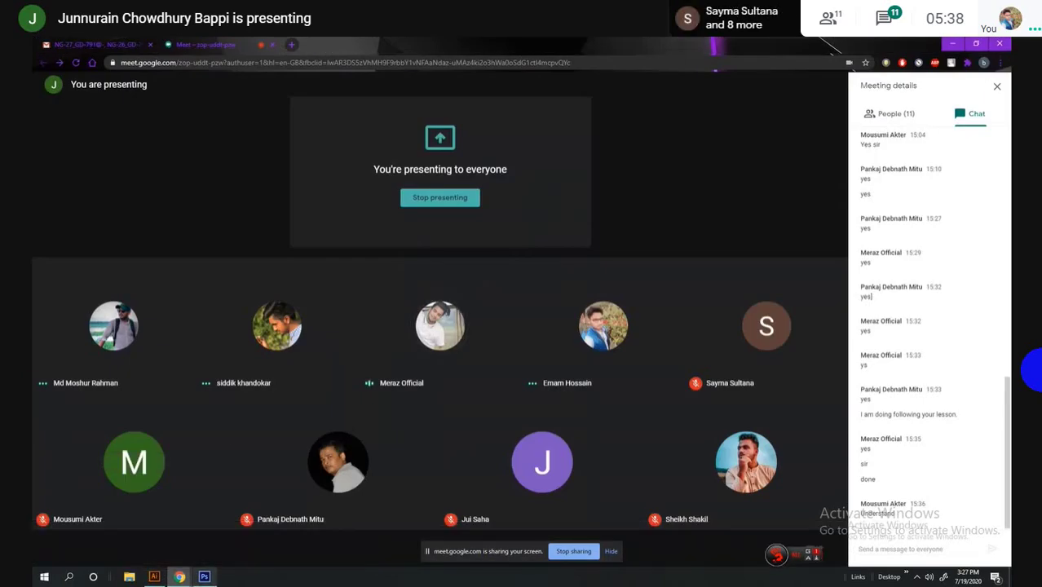
click(204, 577)
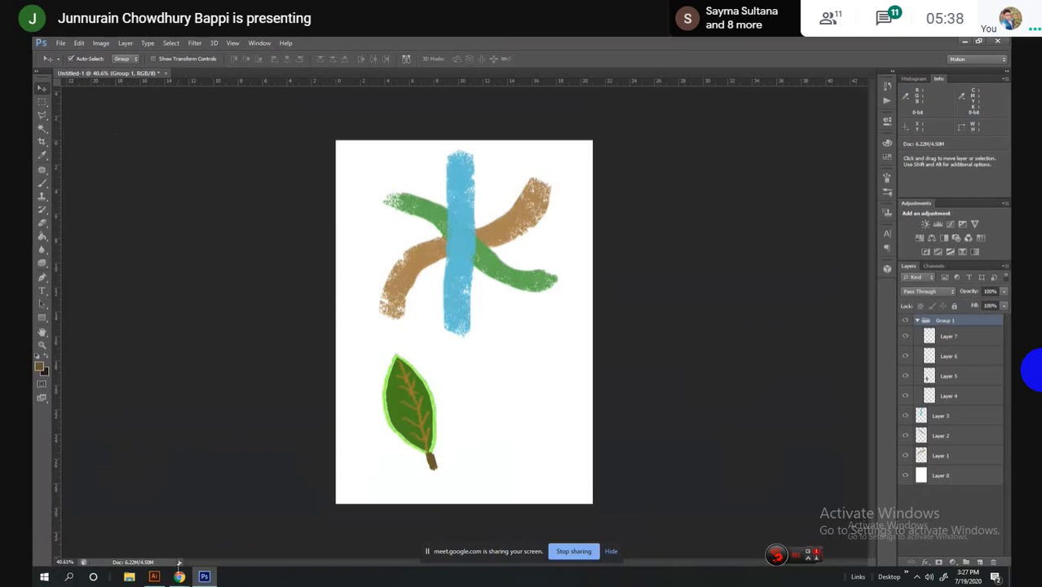
Confirm the Move tool's Auto-Select is set to Group, then return to the Meet window
mouse_move(179, 577)
click(165, 535)
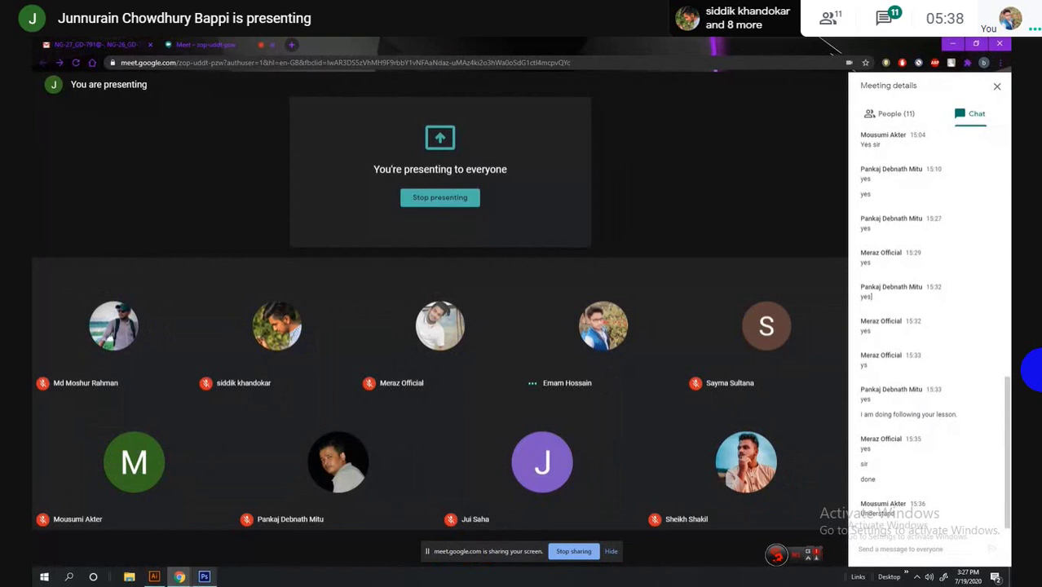
click(204, 576)
click(130, 61)
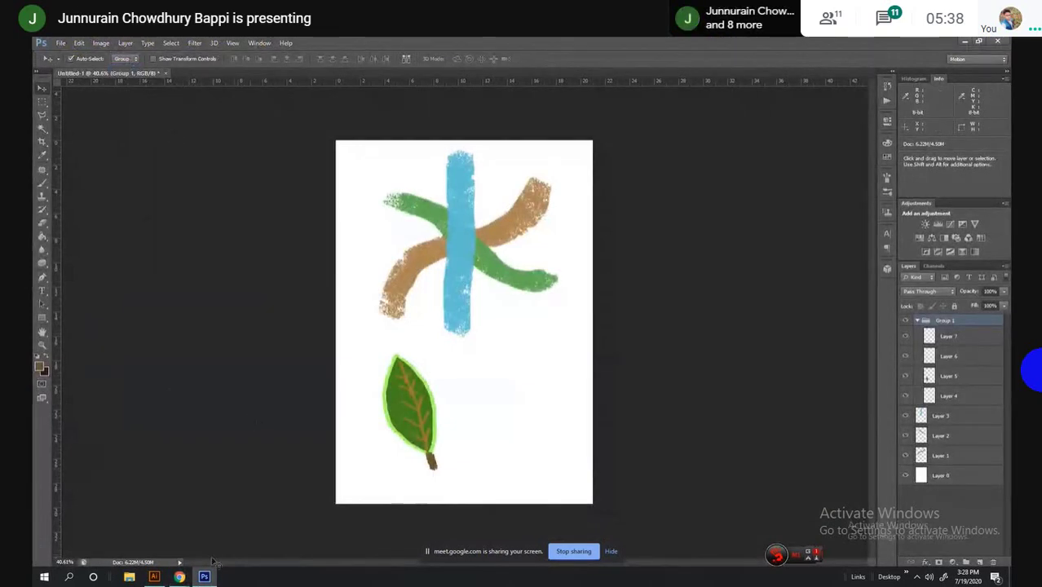
mouse_move(180, 577)
click(117, 540)
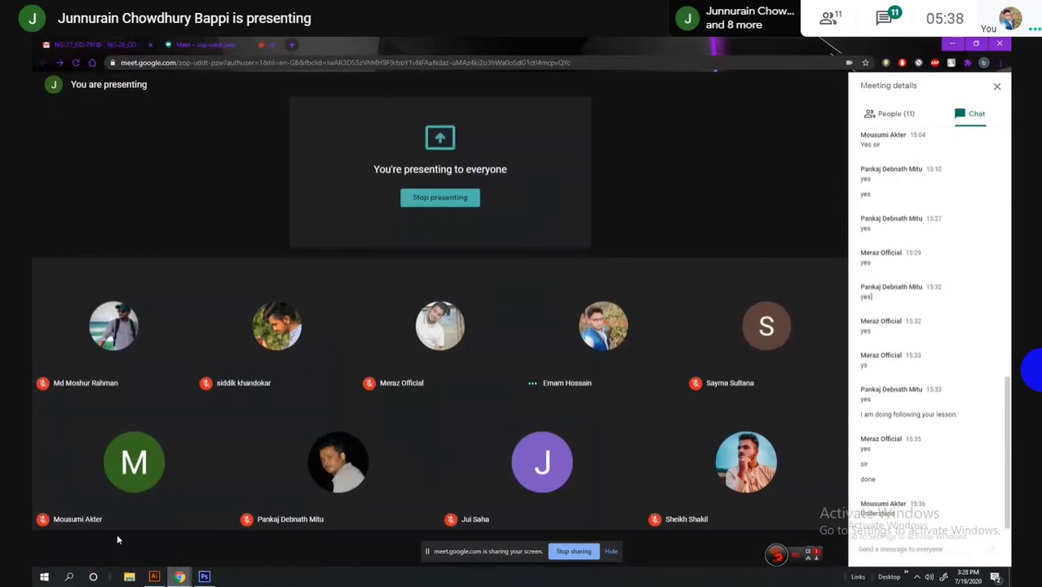
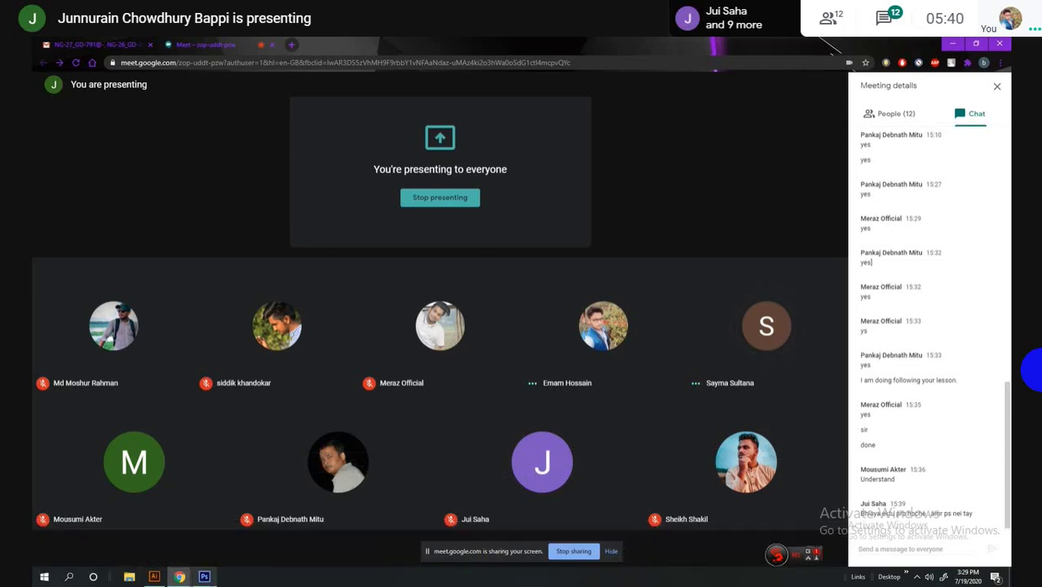
Bring the Photoshop leaf artwork to the front, briefly opening and closing the File menu
click(204, 535)
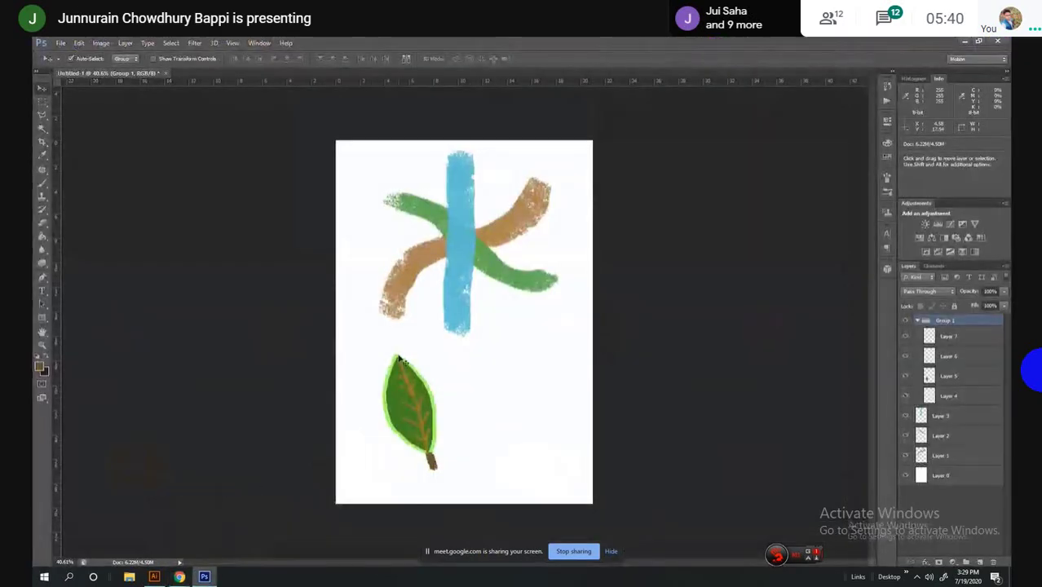
mouse_move(179, 577)
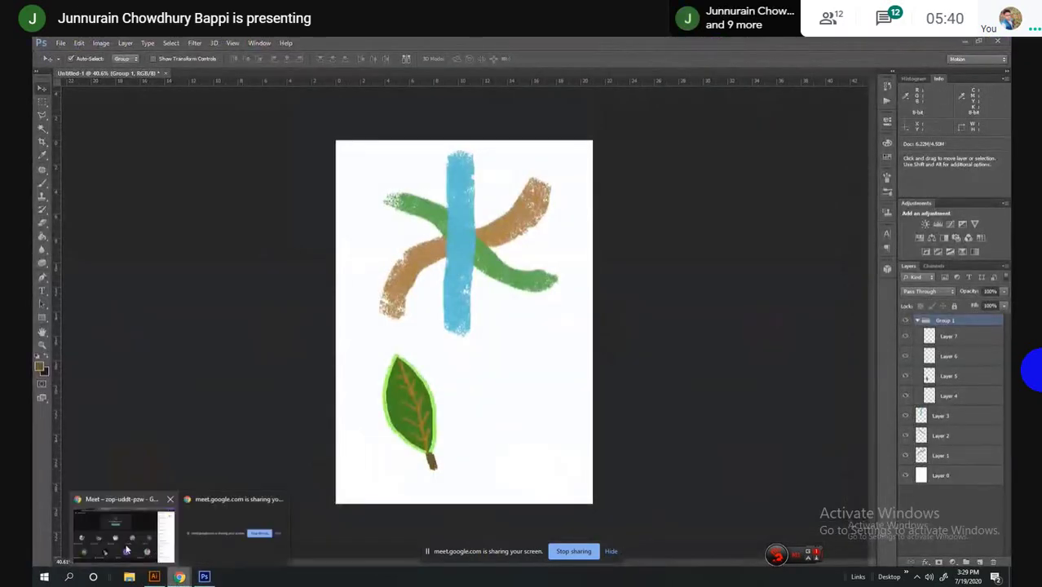
click(126, 543)
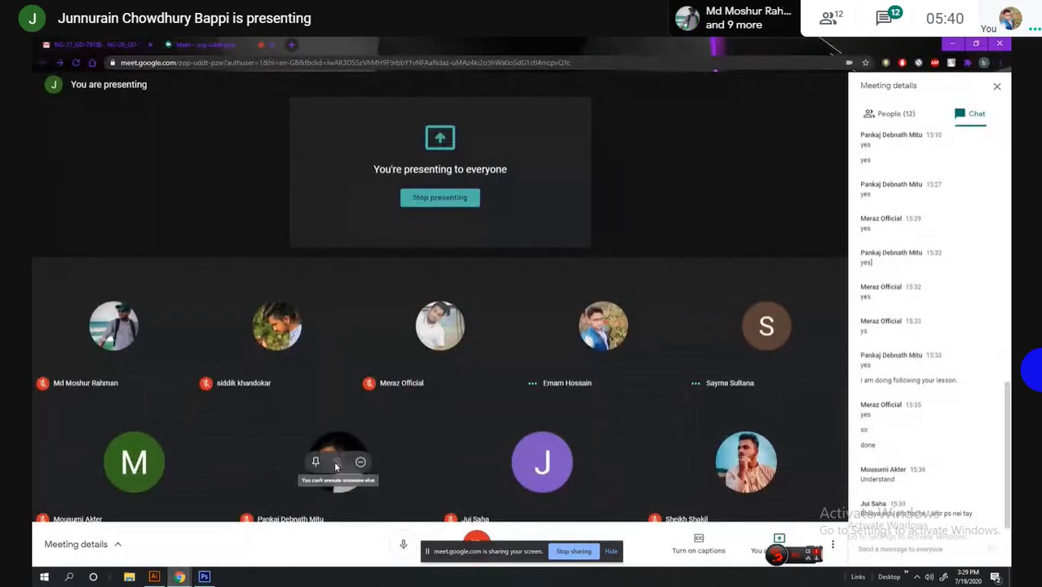
click(204, 576)
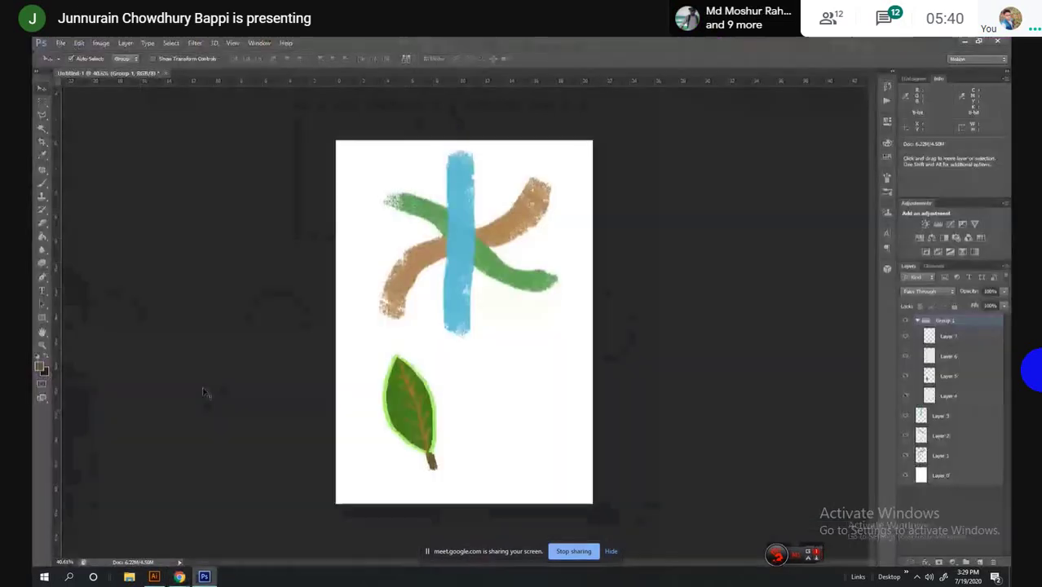
click(64, 43)
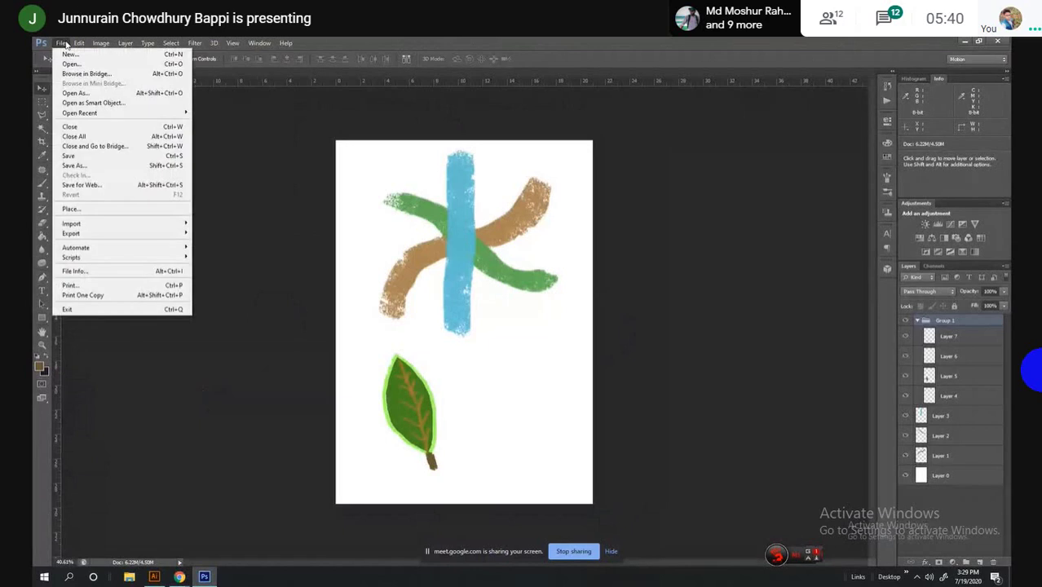
click(62, 42)
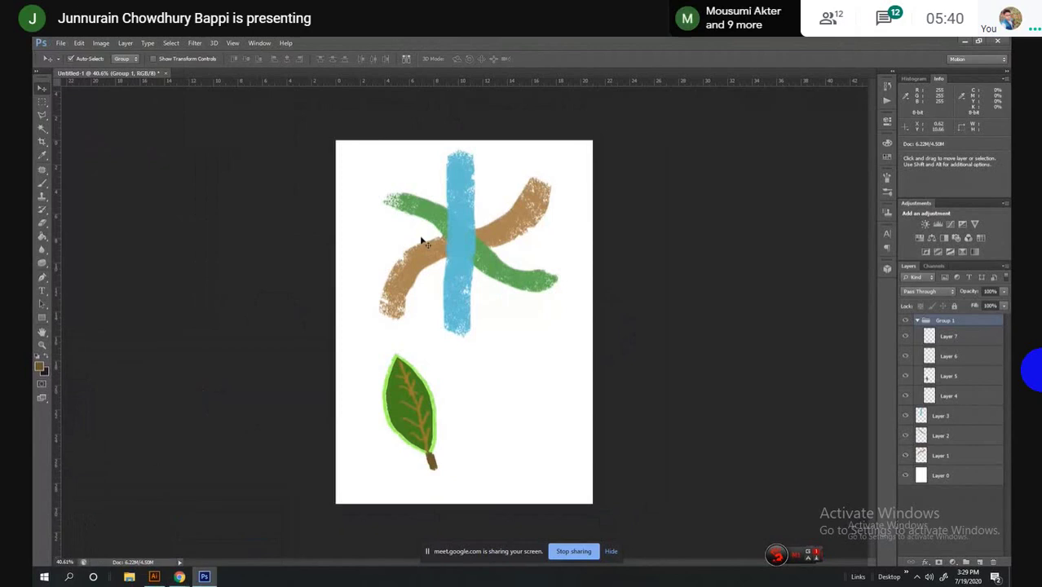
mouse_move(180, 577)
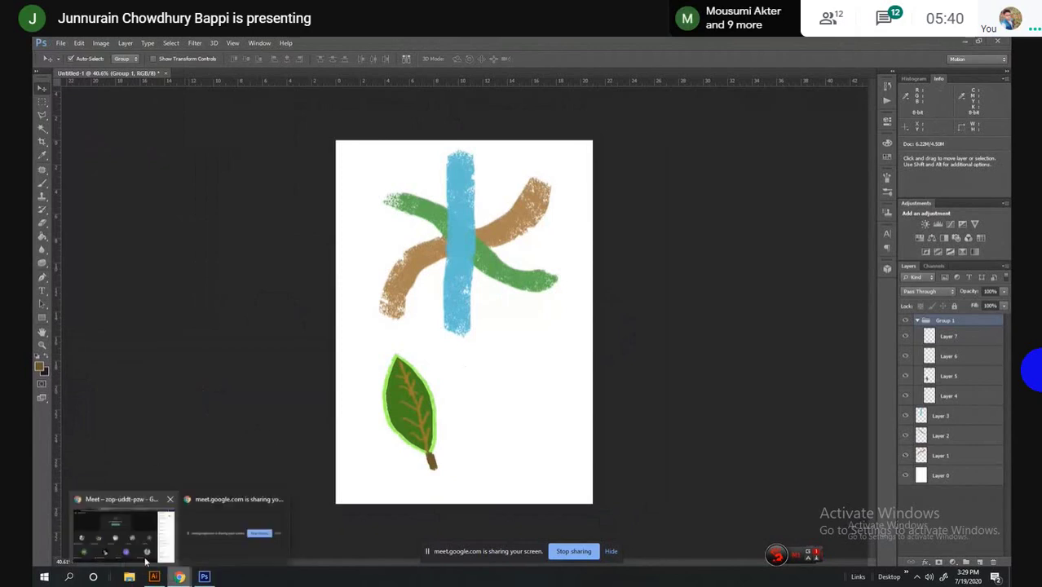
Check the meeting window's chat, then return to the Photoshop leaf artwork
click(122, 538)
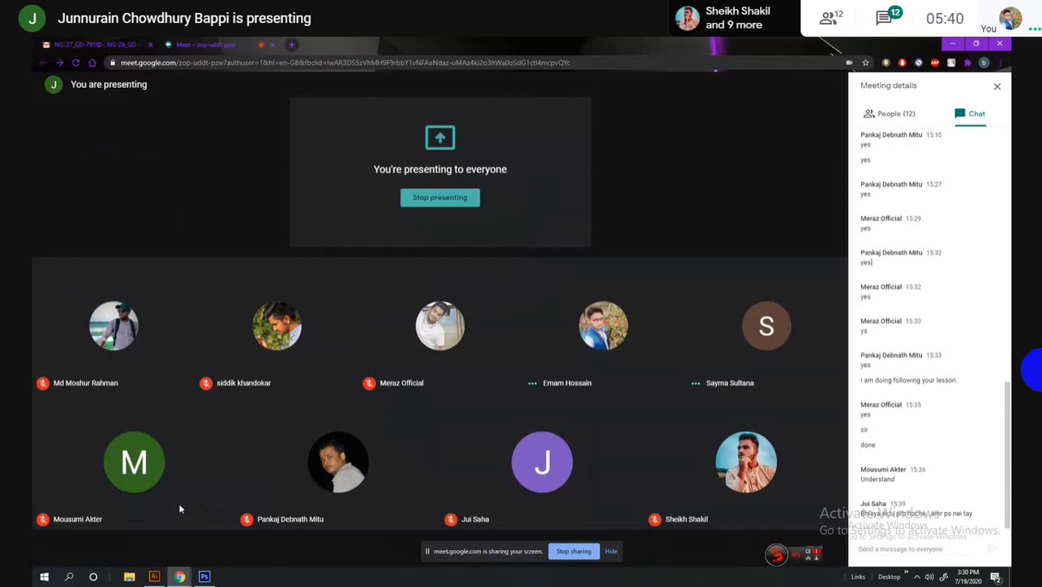
click(204, 577)
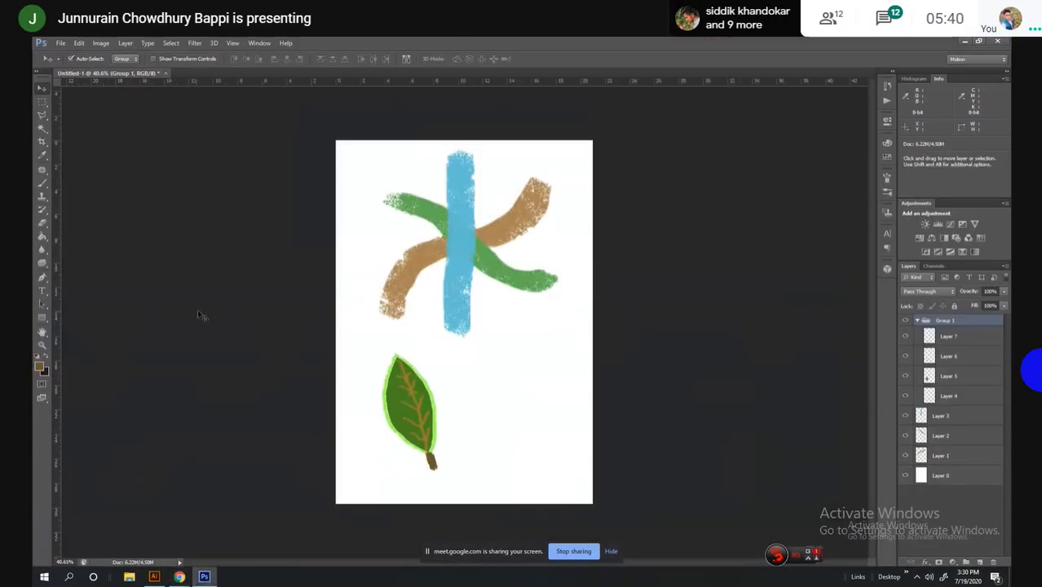
click(206, 576)
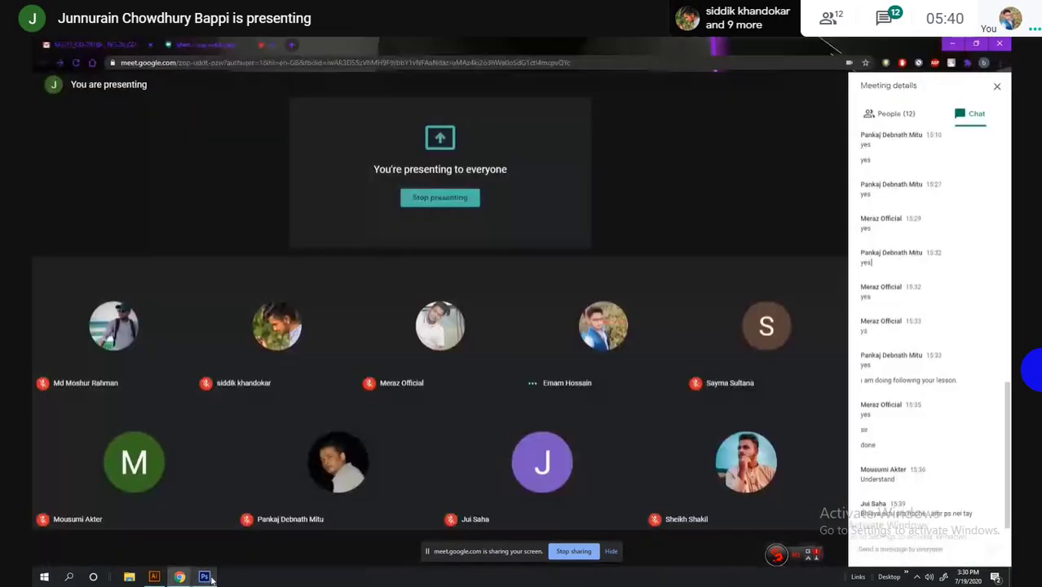
click(206, 577)
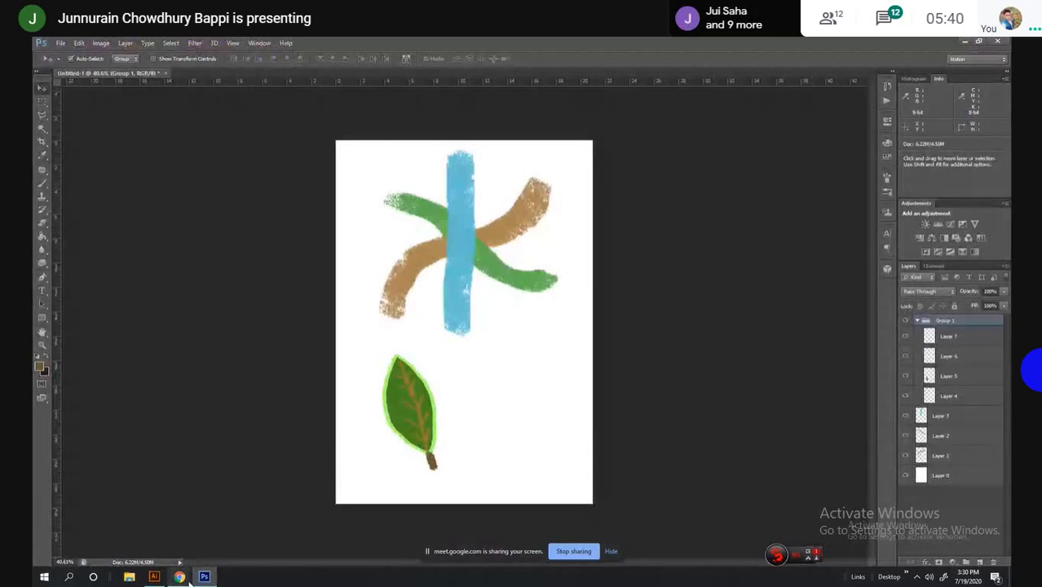
click(147, 546)
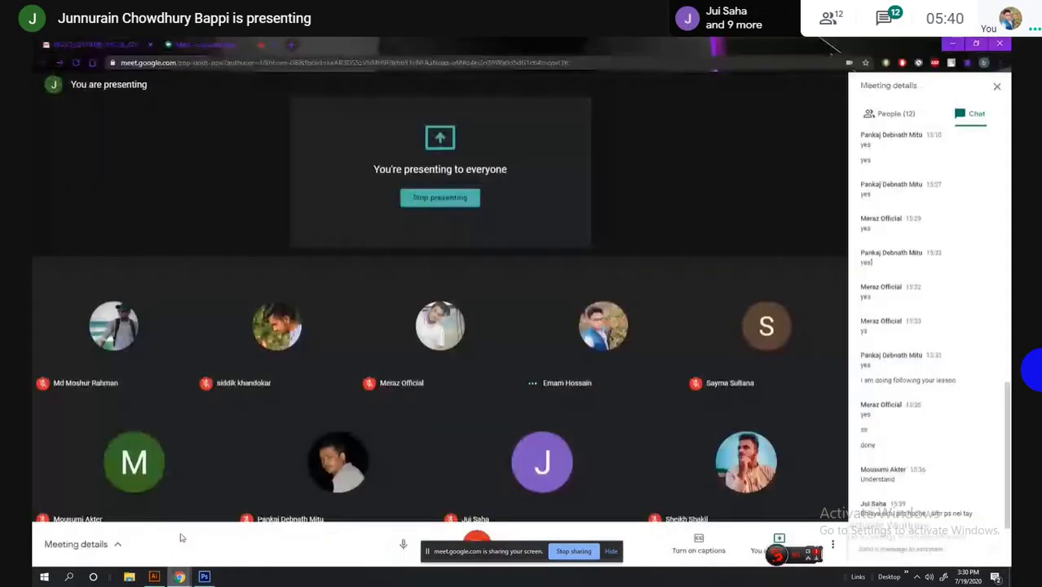
mouse_move(205, 577)
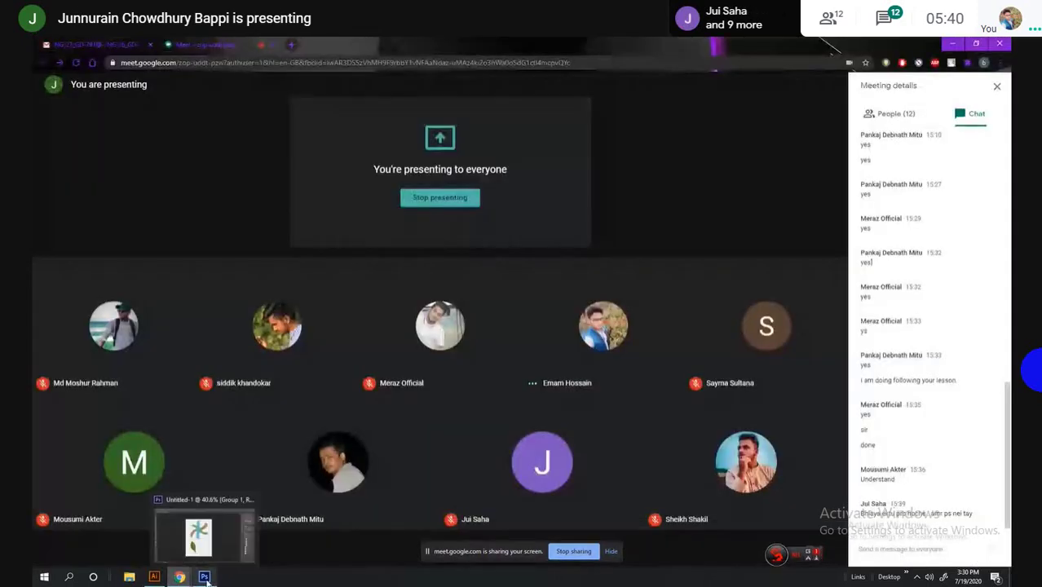
click(208, 527)
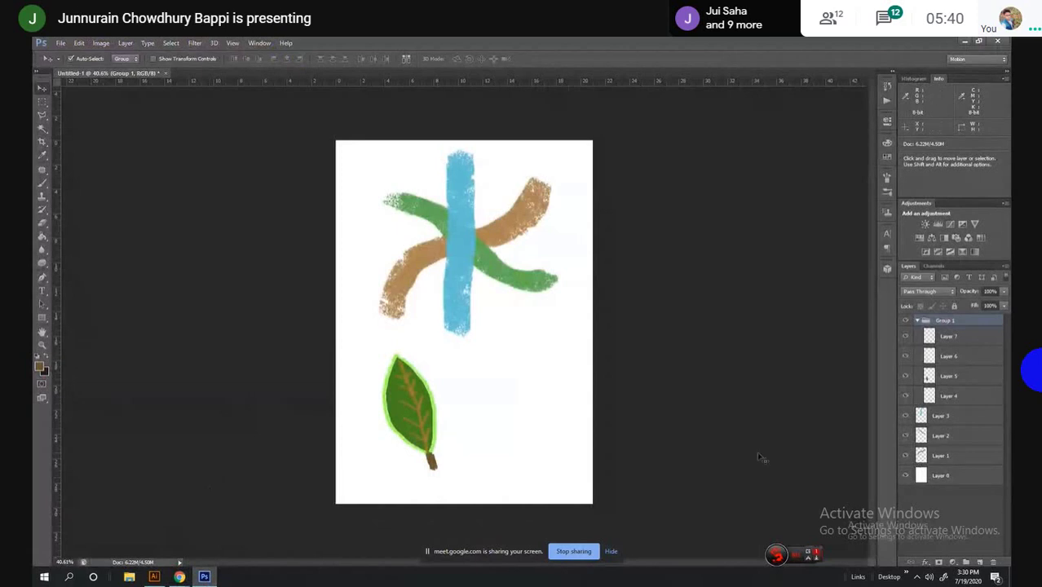
click(954, 457)
click(947, 421)
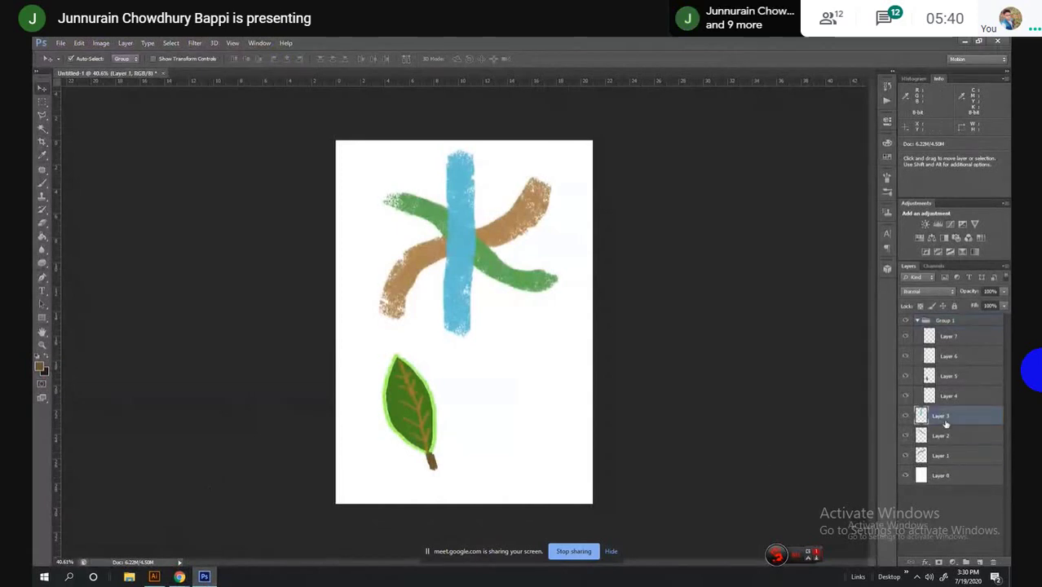
click(951, 455)
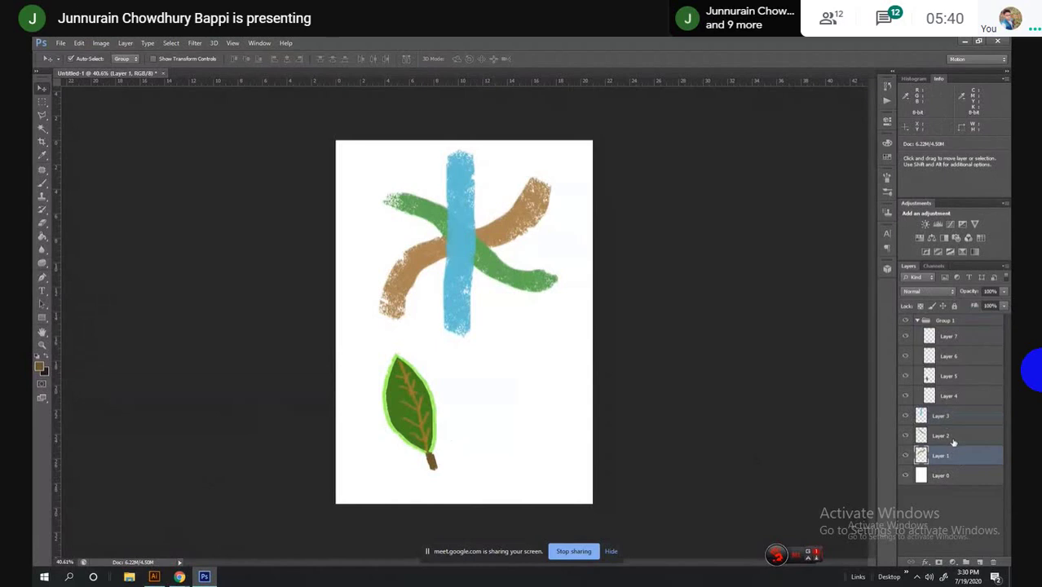
click(953, 437)
click(950, 417)
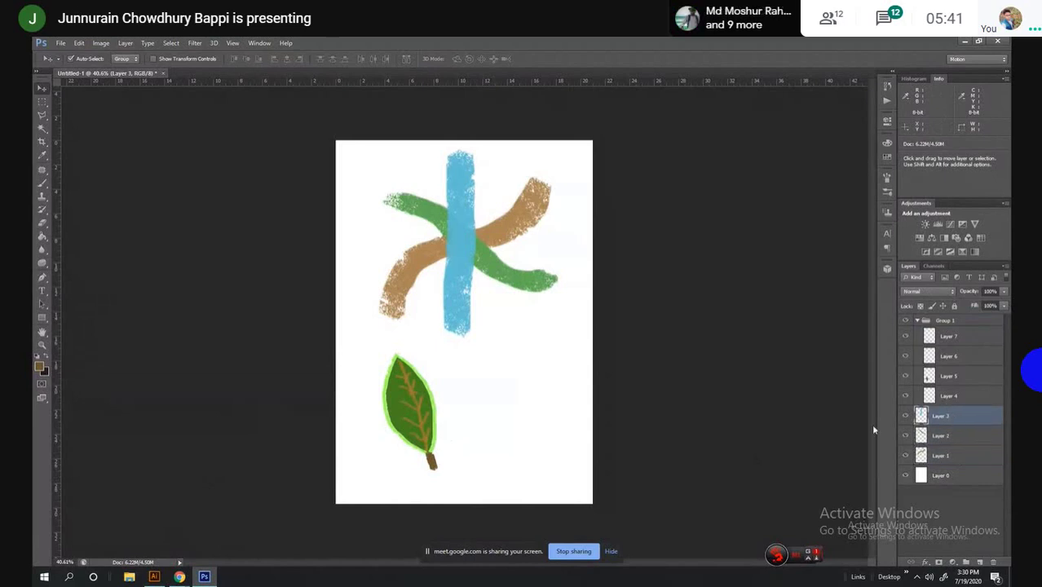
click(970, 481)
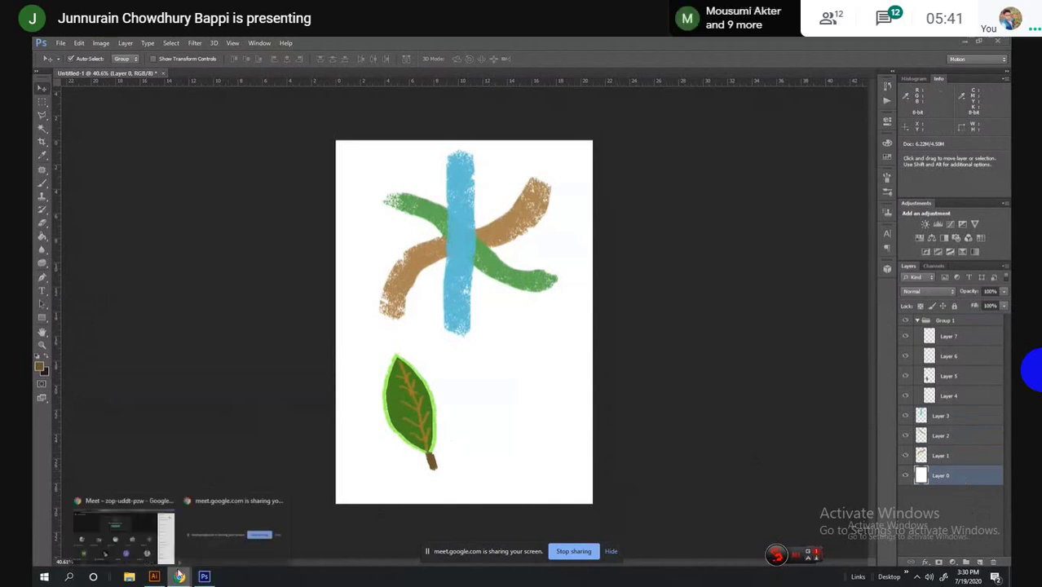
click(122, 537)
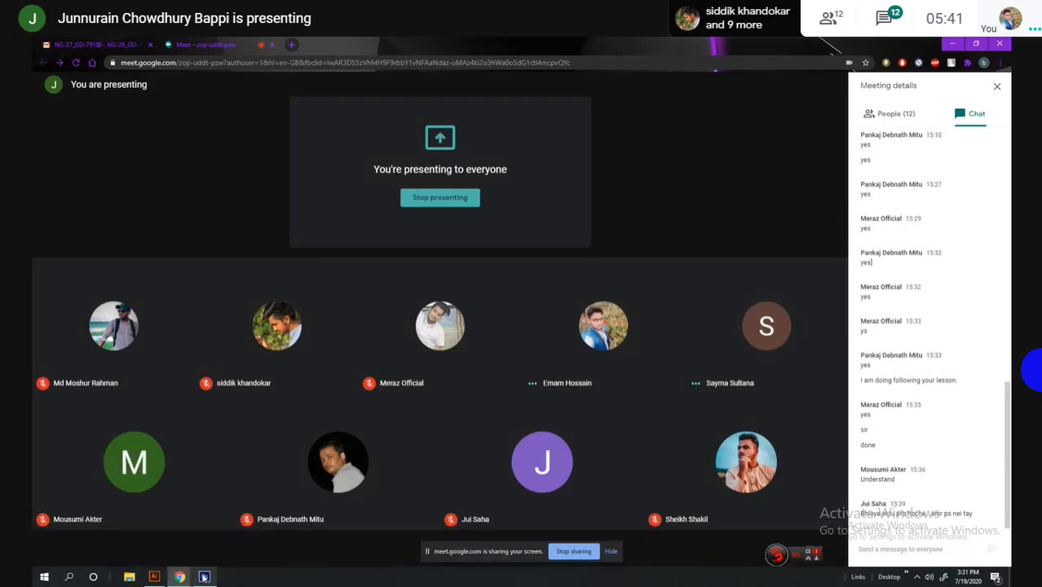
mouse_move(204, 576)
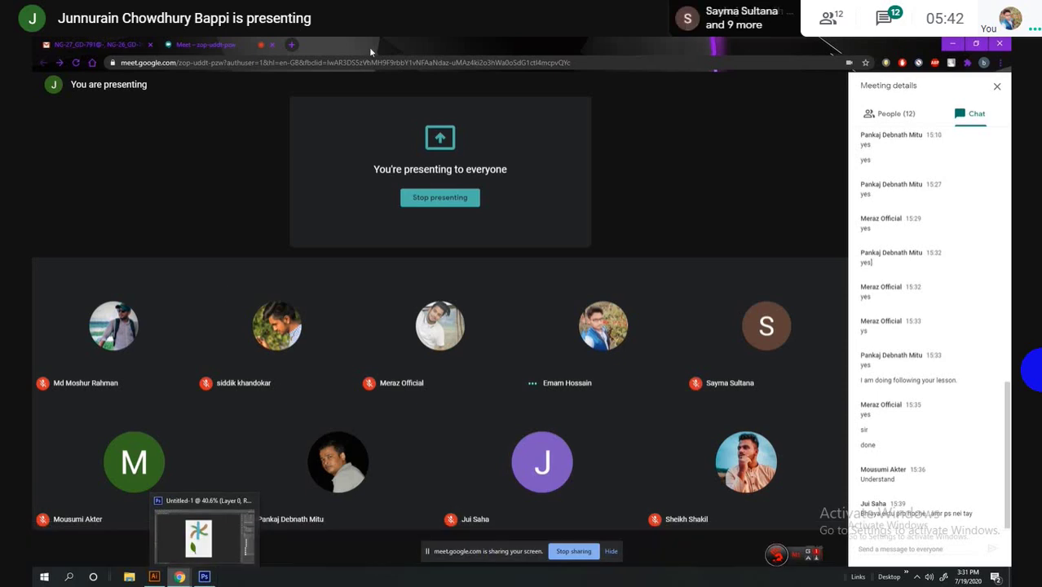
In a new tab, open the NG-26_GD-790@- spreadsheet from Gmail's 'Invitation to edit' email
click(289, 45)
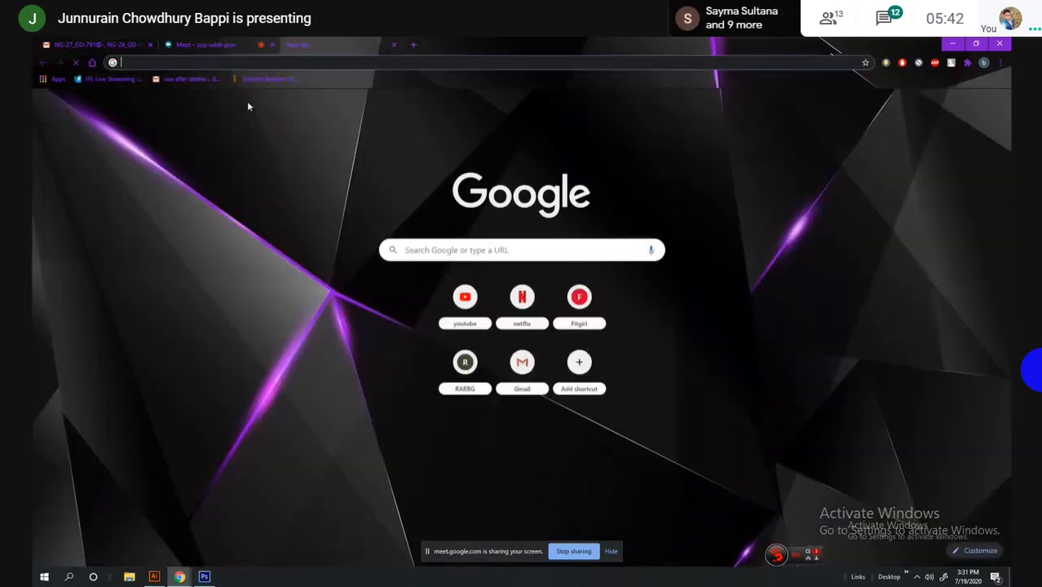
click(532, 367)
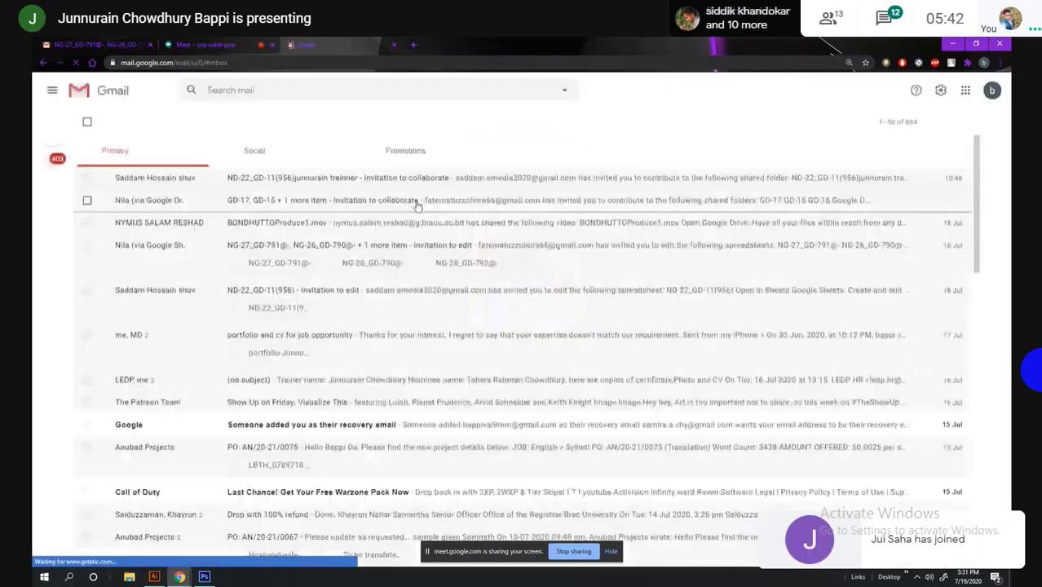
click(231, 269)
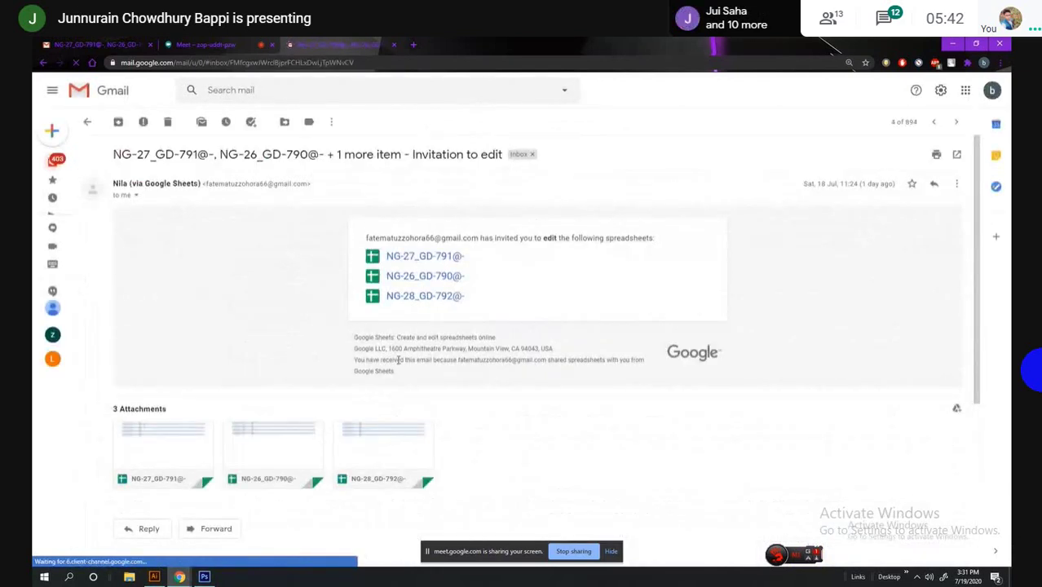
mouse_move(163, 453)
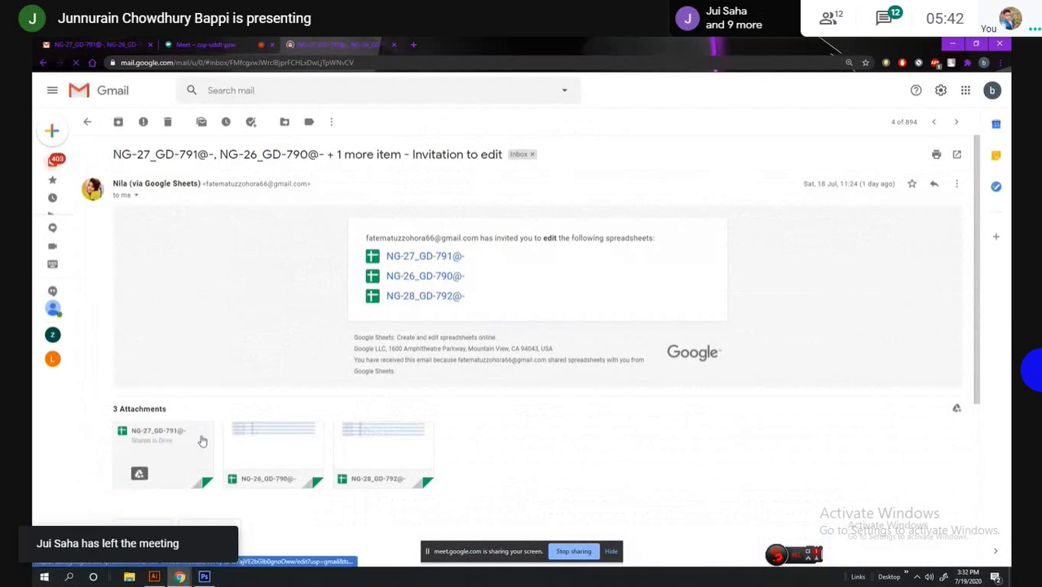
click(293, 450)
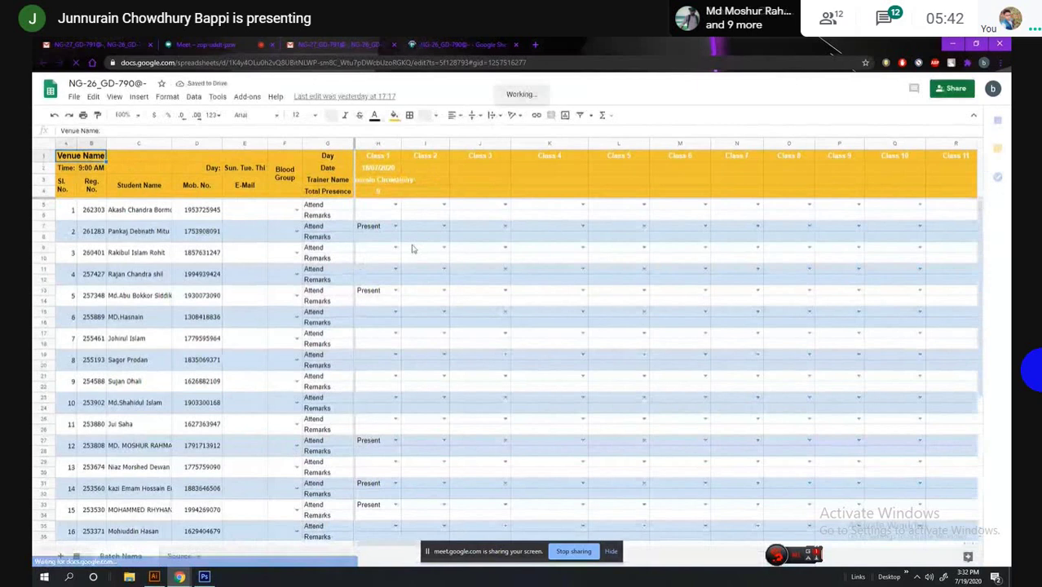
Set Class 2 cells I7, I13 and I27 (students 2, 5, 12) to Present
click(444, 228)
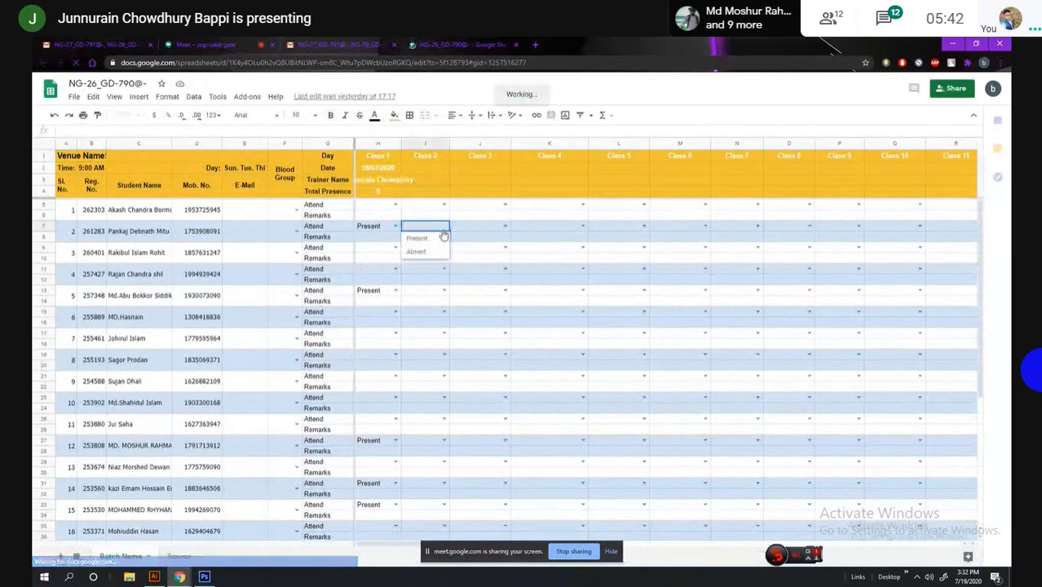
click(438, 239)
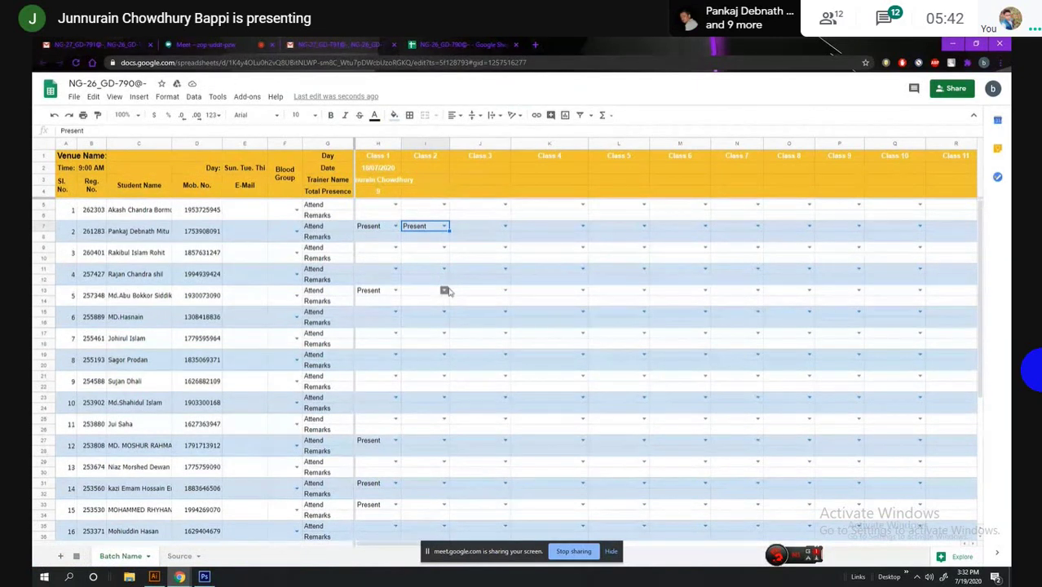
click(443, 292)
click(417, 303)
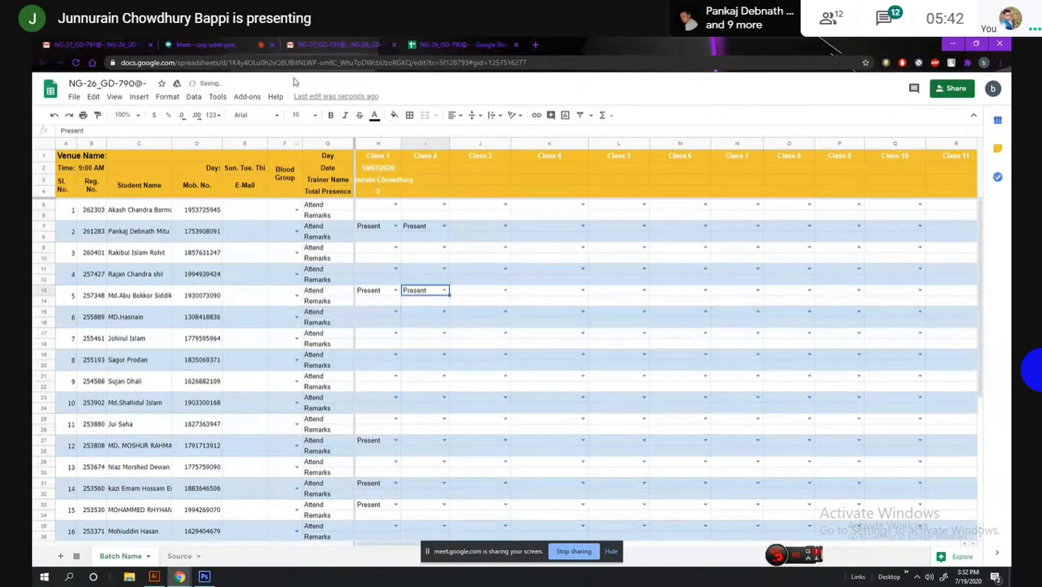
click(226, 44)
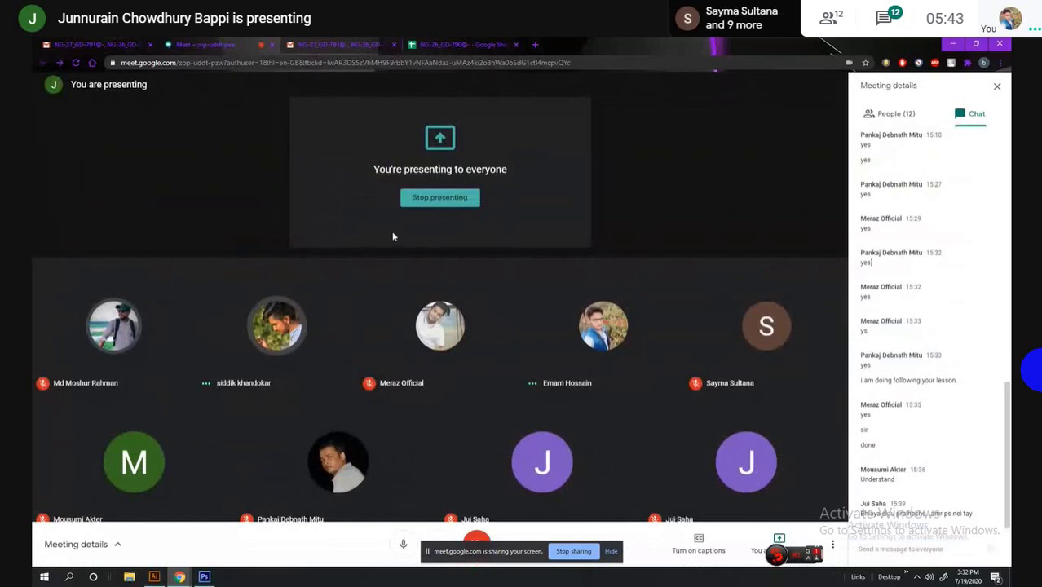
click(444, 47)
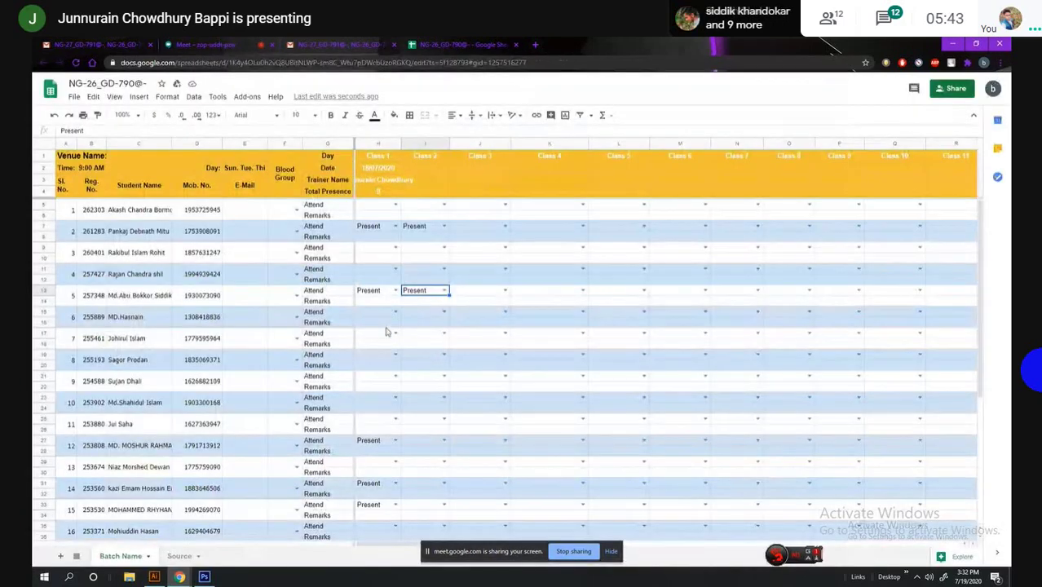
click(434, 445)
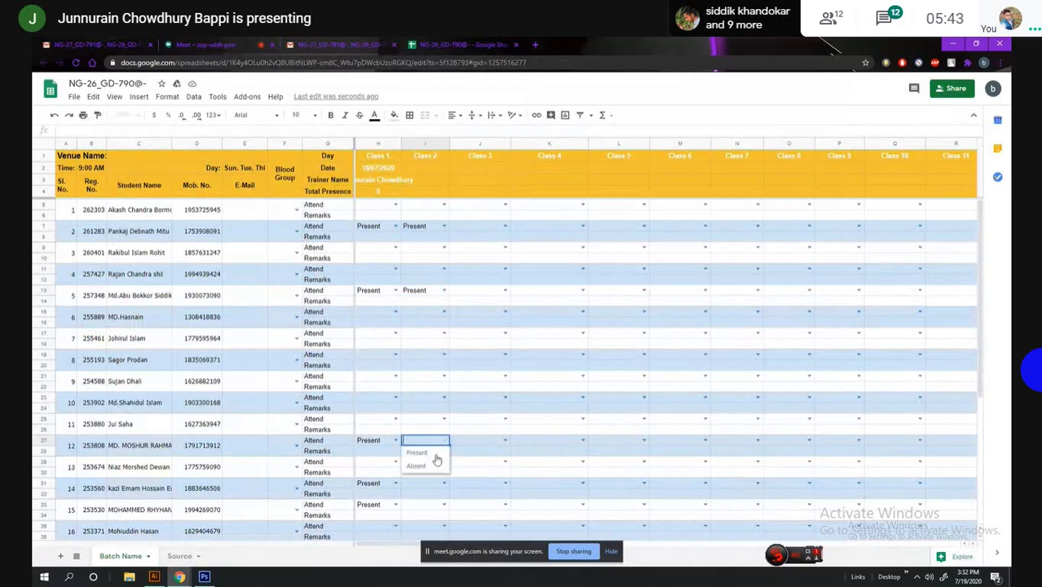
click(436, 460)
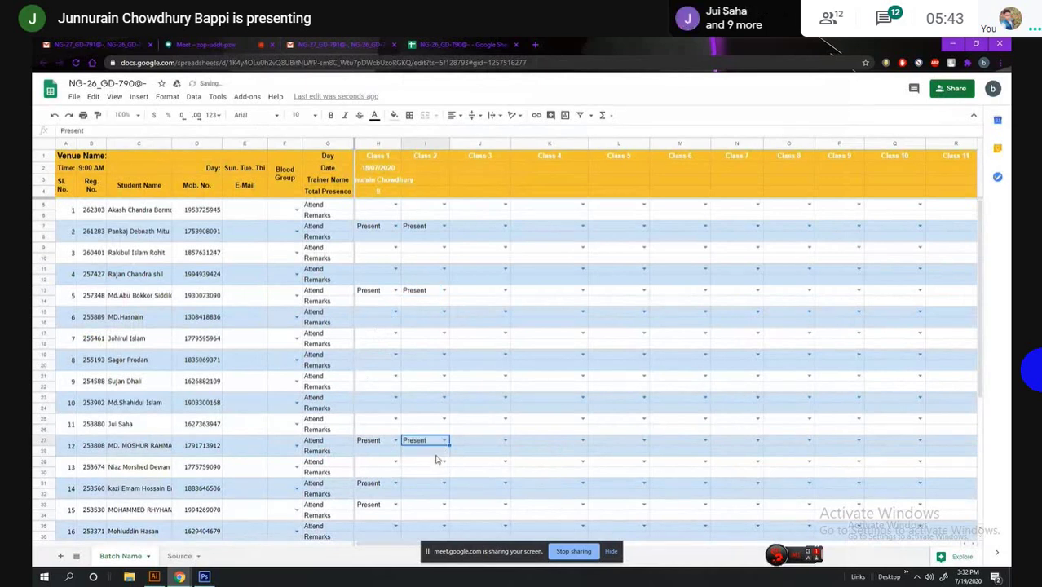
Mark student 20 Present for Class 2
scroll(436, 460, down, 2)
scroll(436, 460, down, 2)
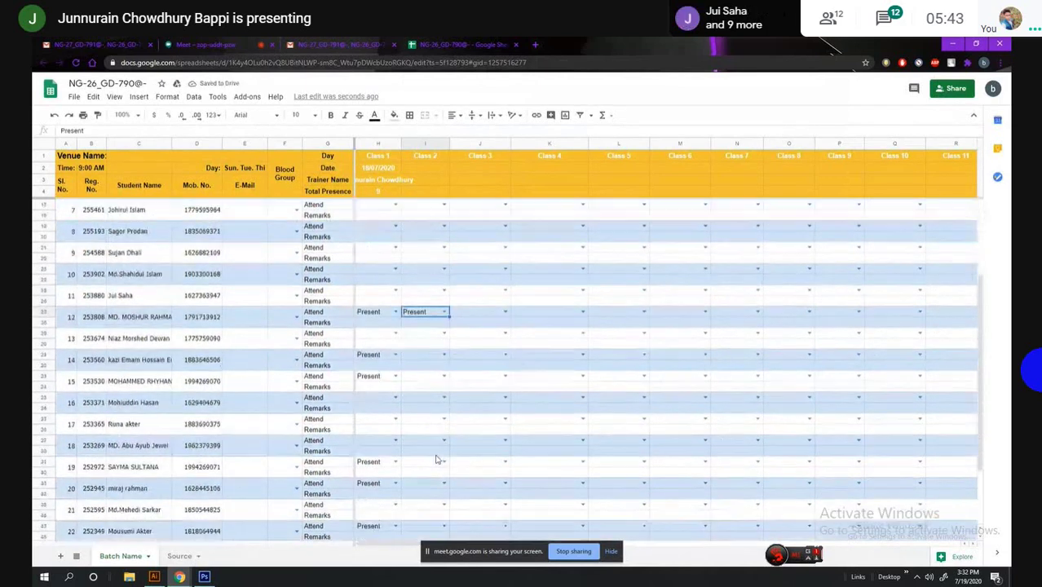
scroll(436, 460, down, 3)
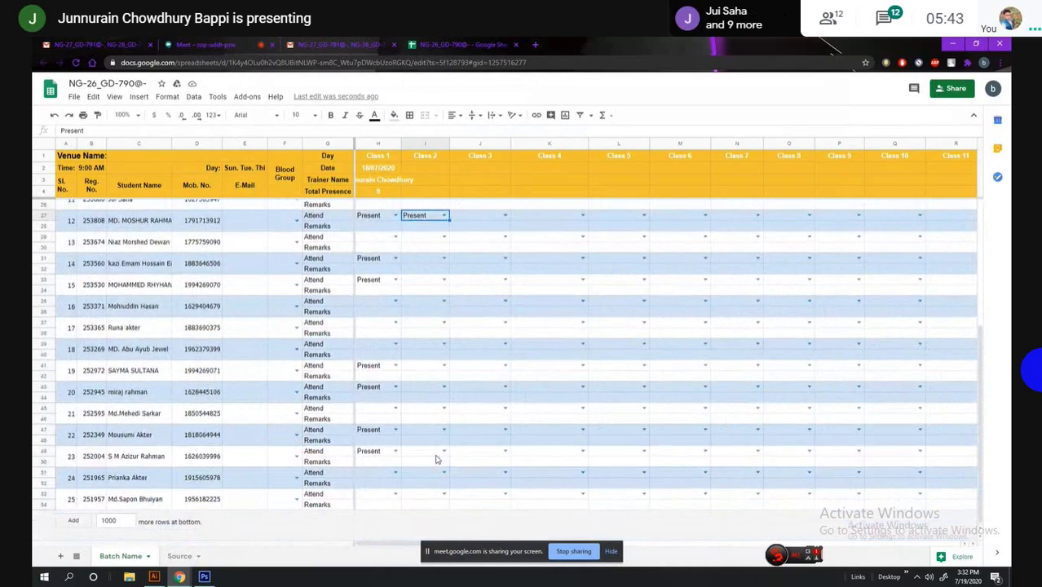
click(444, 388)
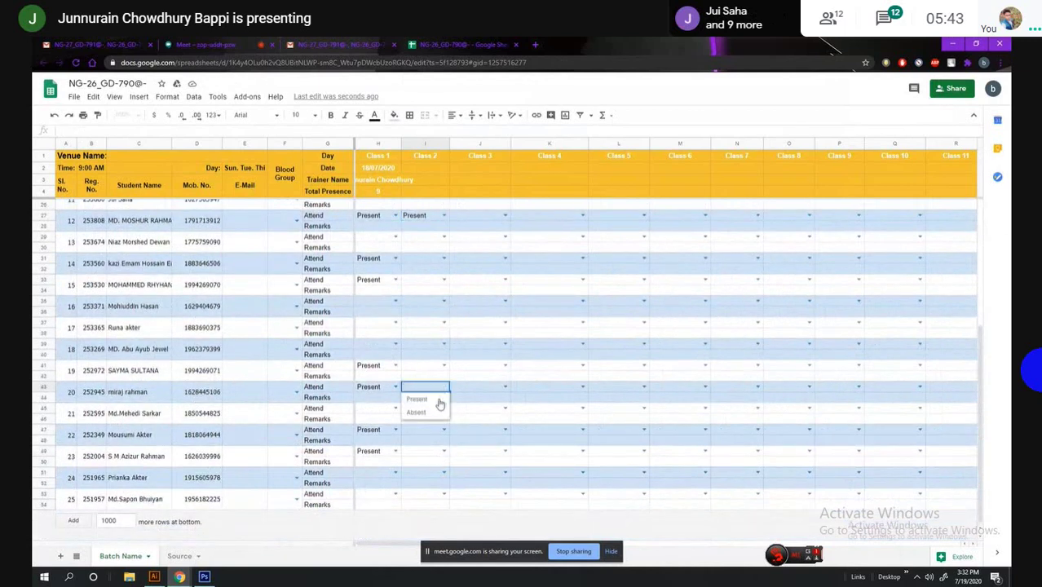
click(439, 400)
scroll(441, 400, up, 3)
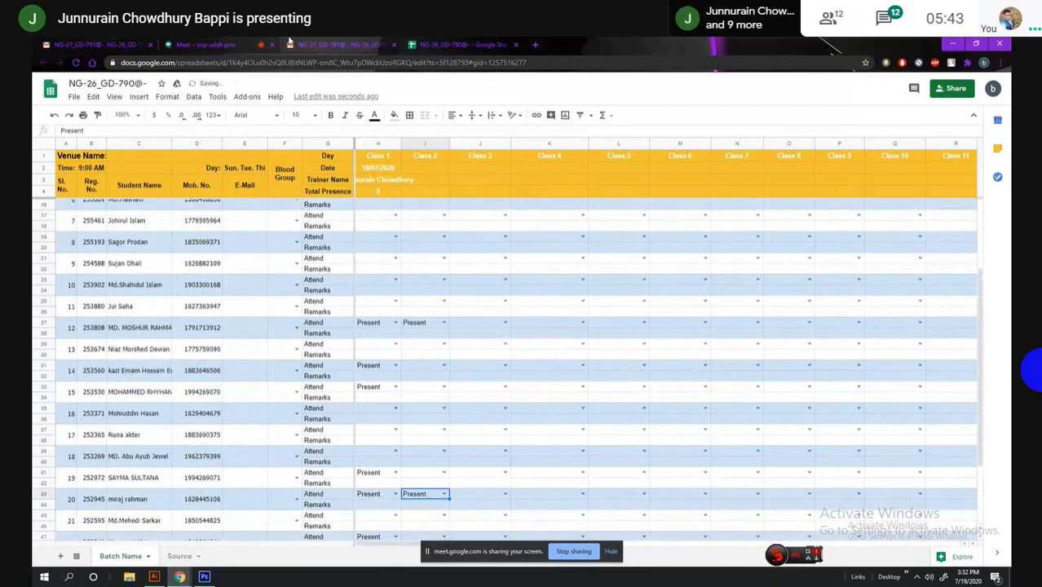
After a look at the meeting, mark student 14 Present for Class 2
click(205, 46)
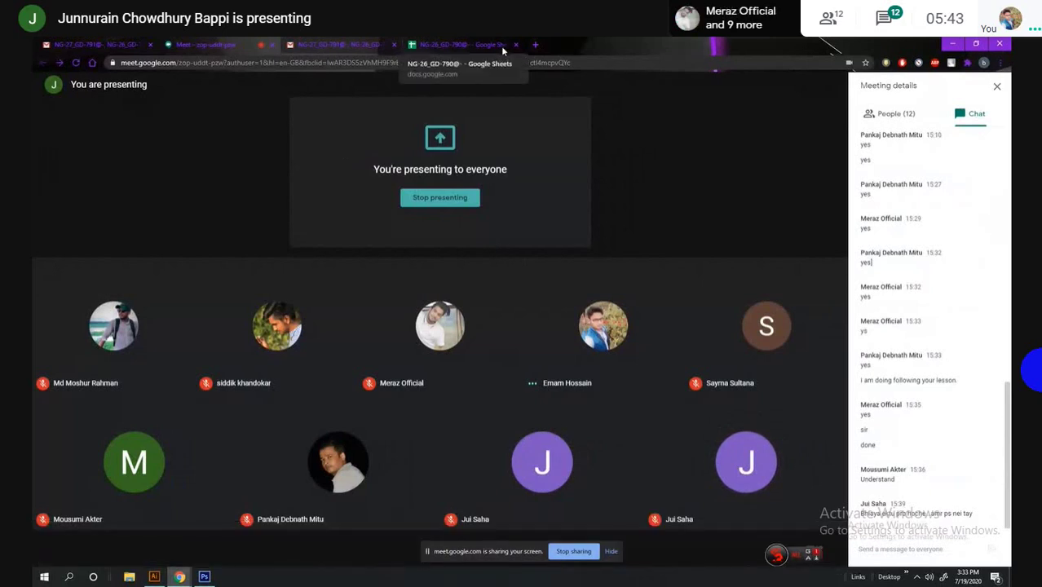
click(501, 45)
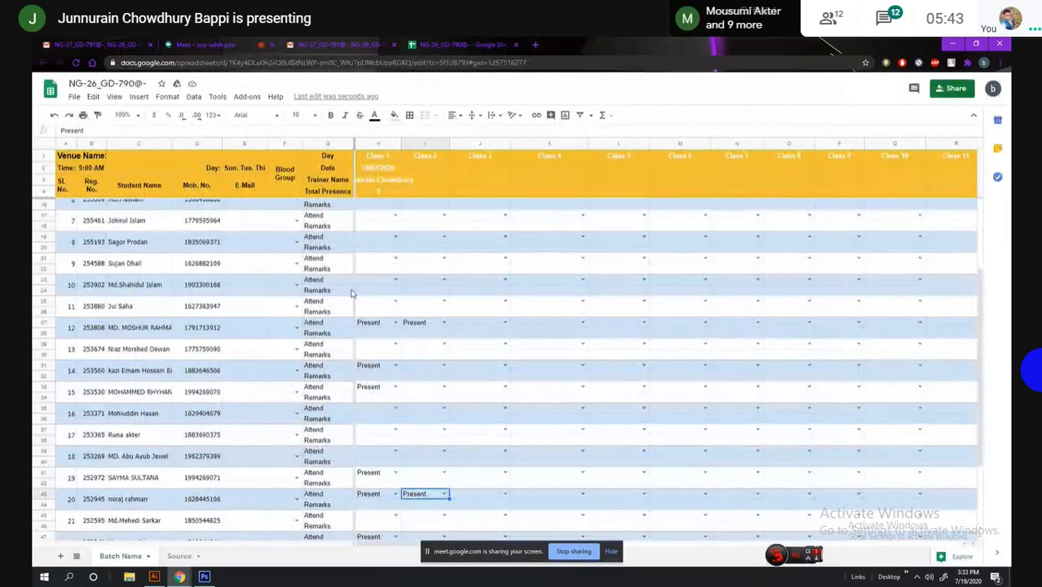
scroll(351, 293, down, 1)
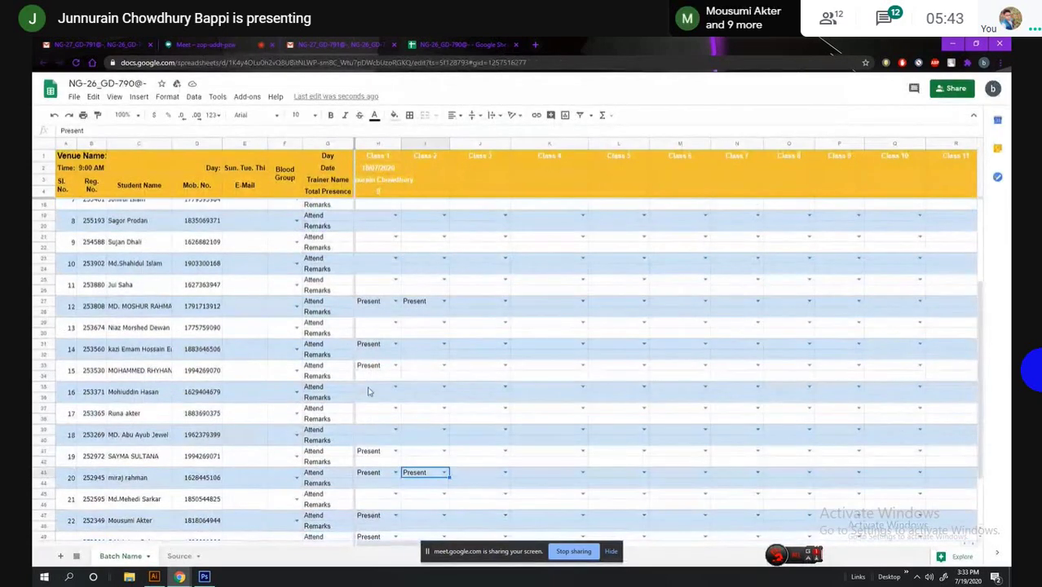
scroll(368, 392, up, 2)
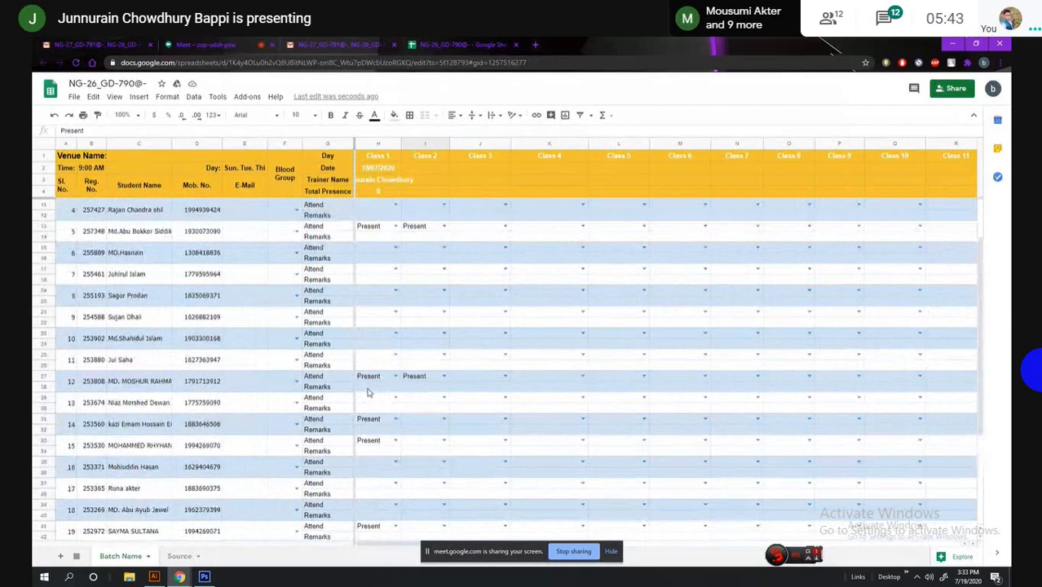
click(445, 420)
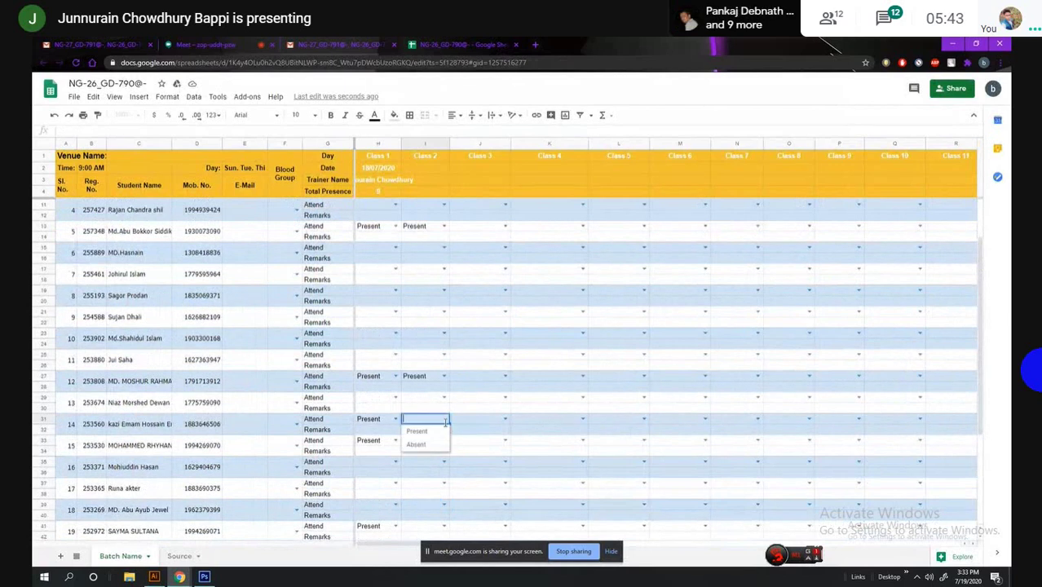
click(416, 430)
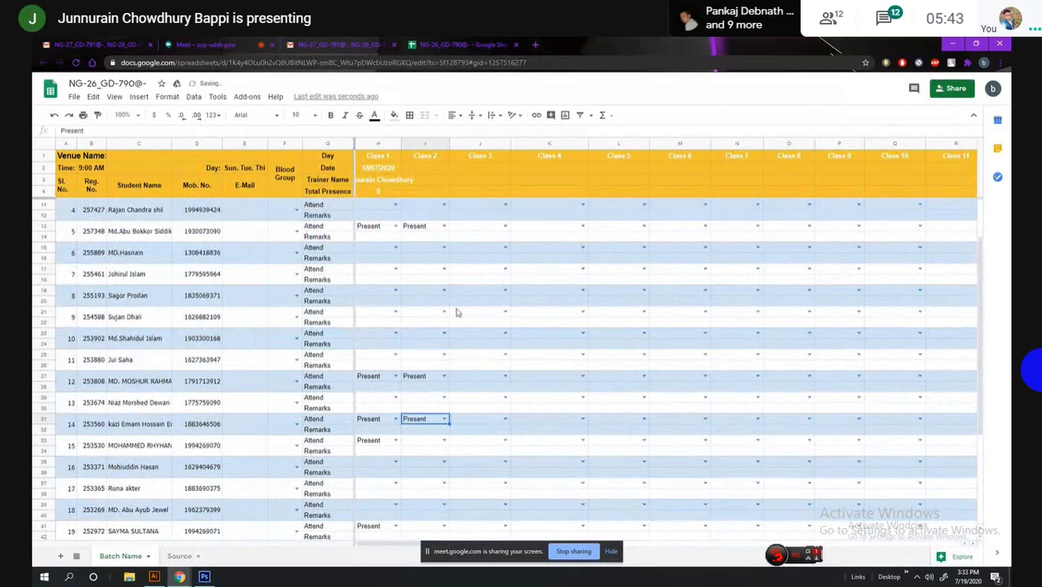
Check the meeting participants and chat, then mark student 19 Present for Class 2
click(210, 44)
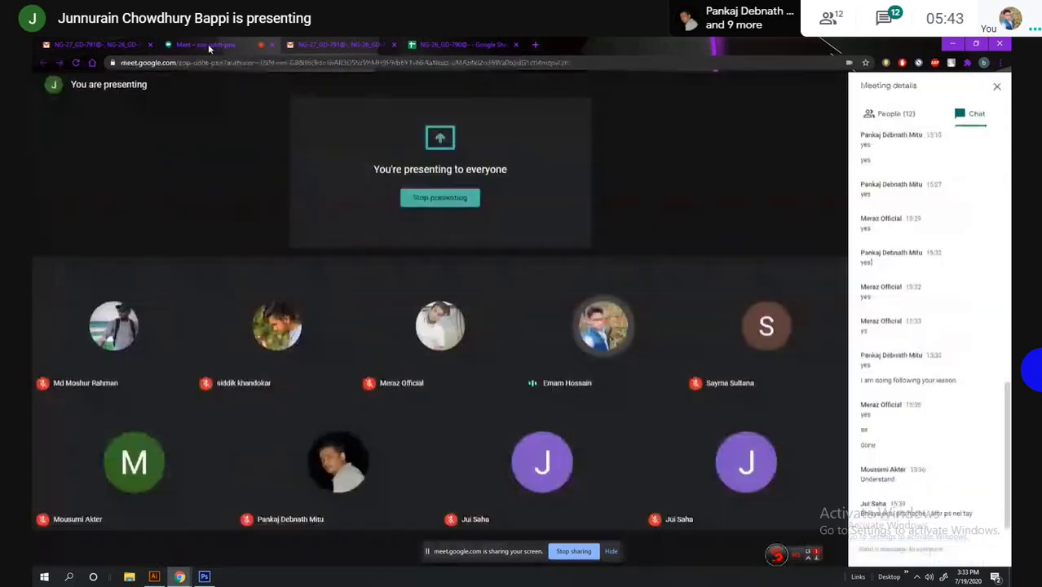
click(469, 44)
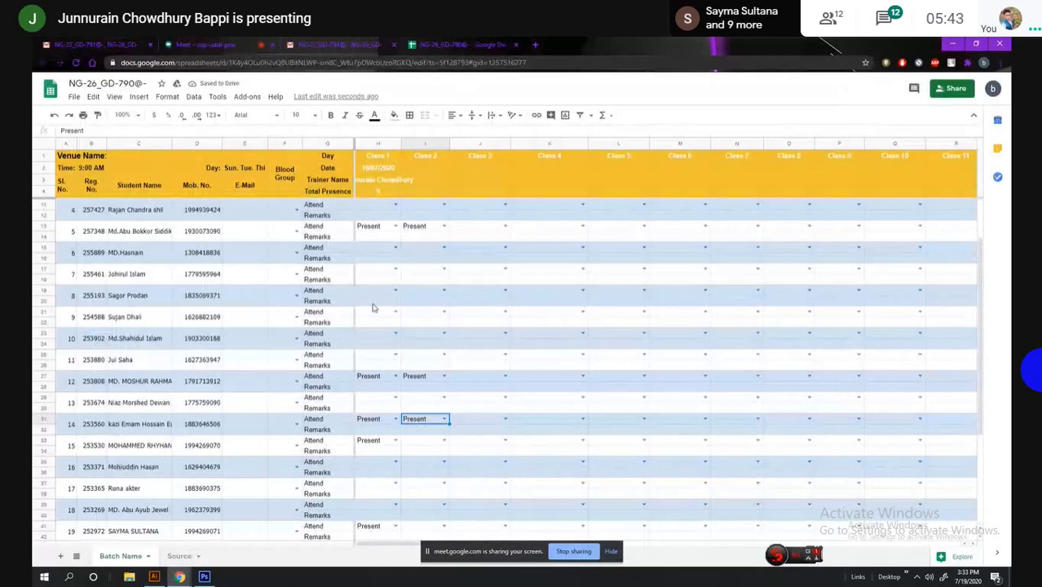
scroll(373, 307, up, 3)
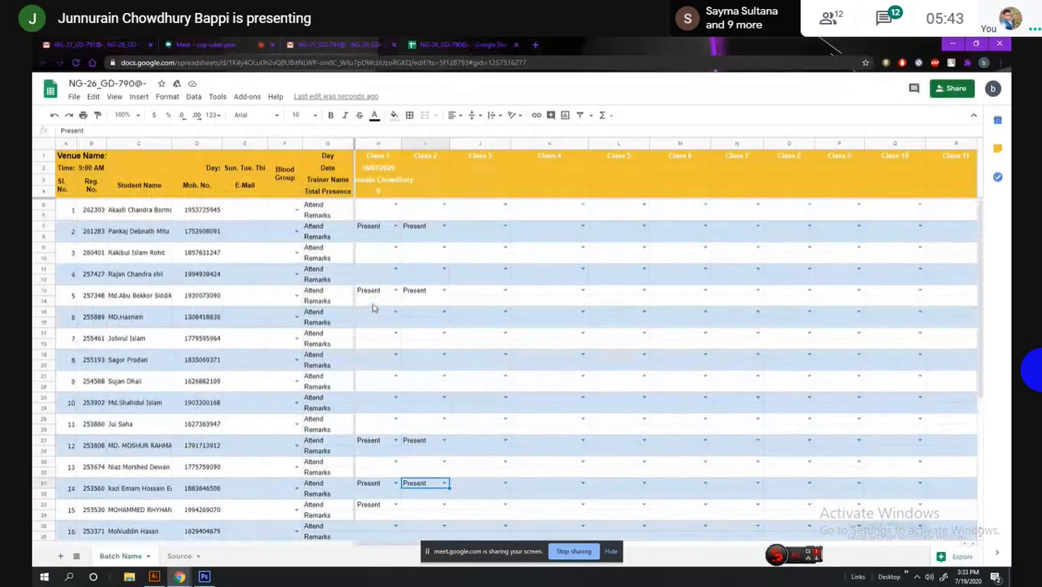
scroll(372, 308, down, 3)
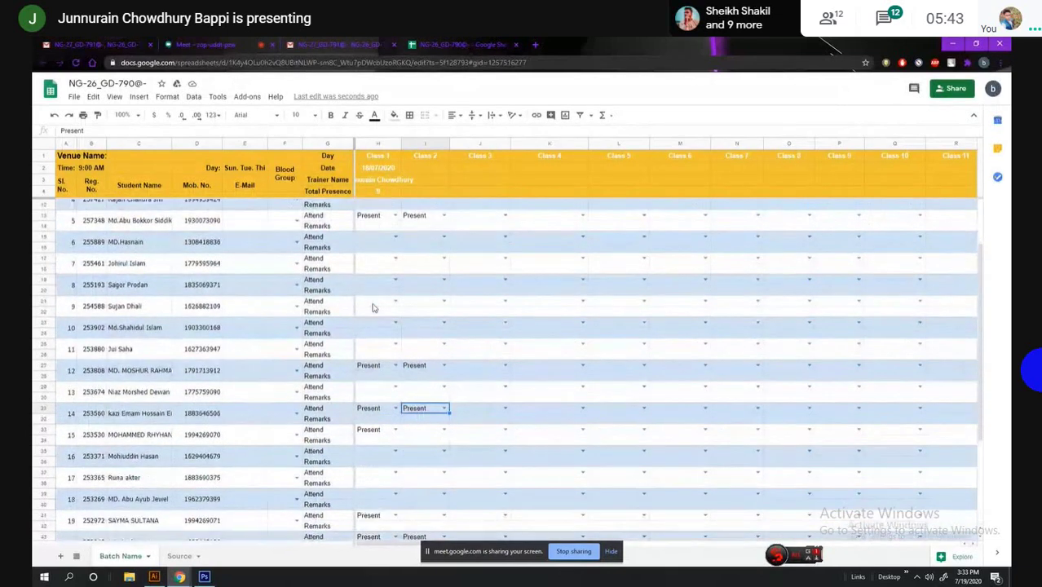
scroll(372, 308, up, 1)
scroll(373, 307, up, 2)
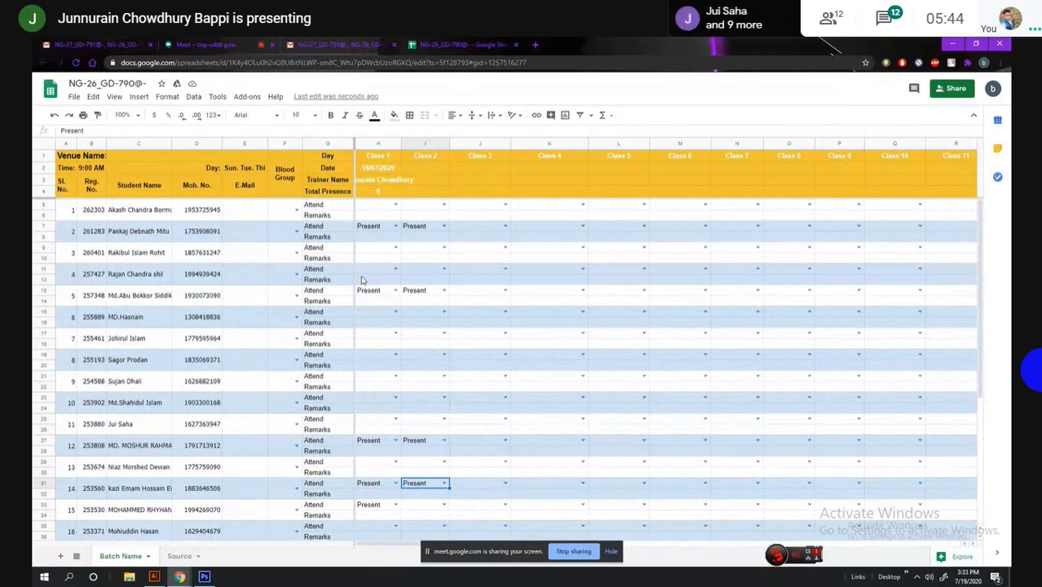
scroll(362, 280, down, 1)
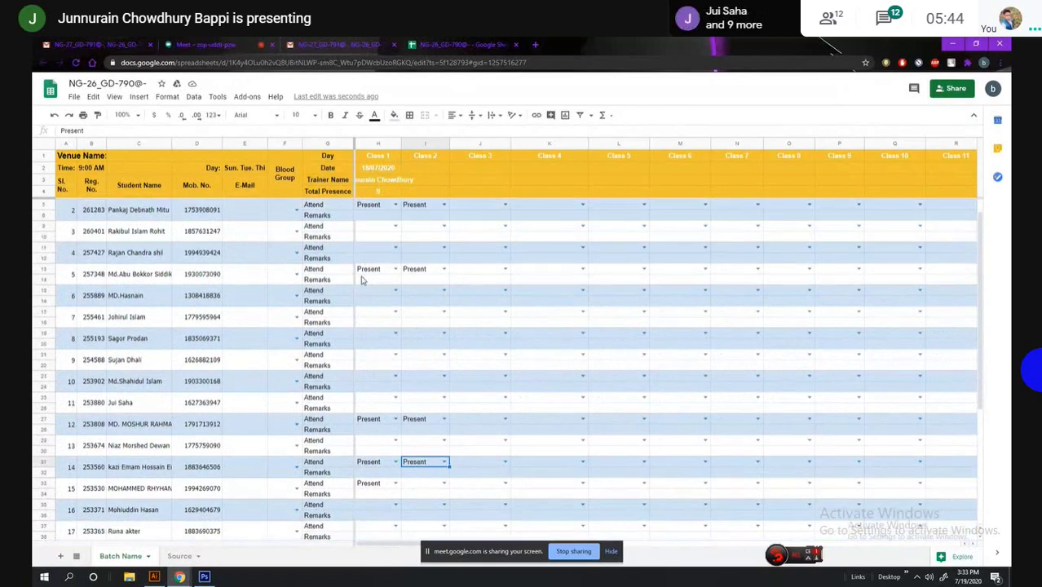
scroll(362, 280, up, 1)
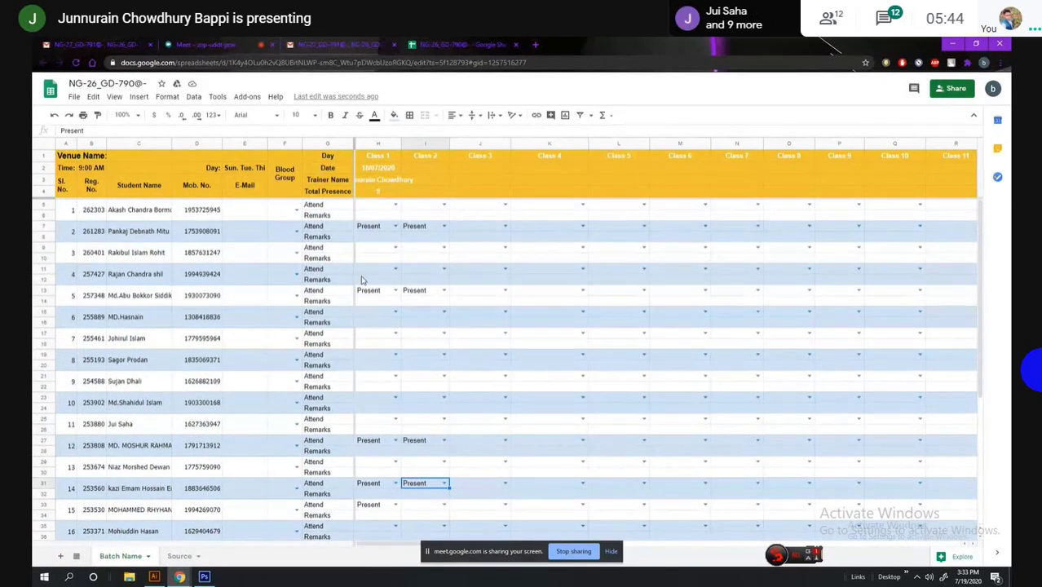
scroll(362, 280, down, 1)
scroll(362, 280, down, 2)
scroll(362, 279, down, 2)
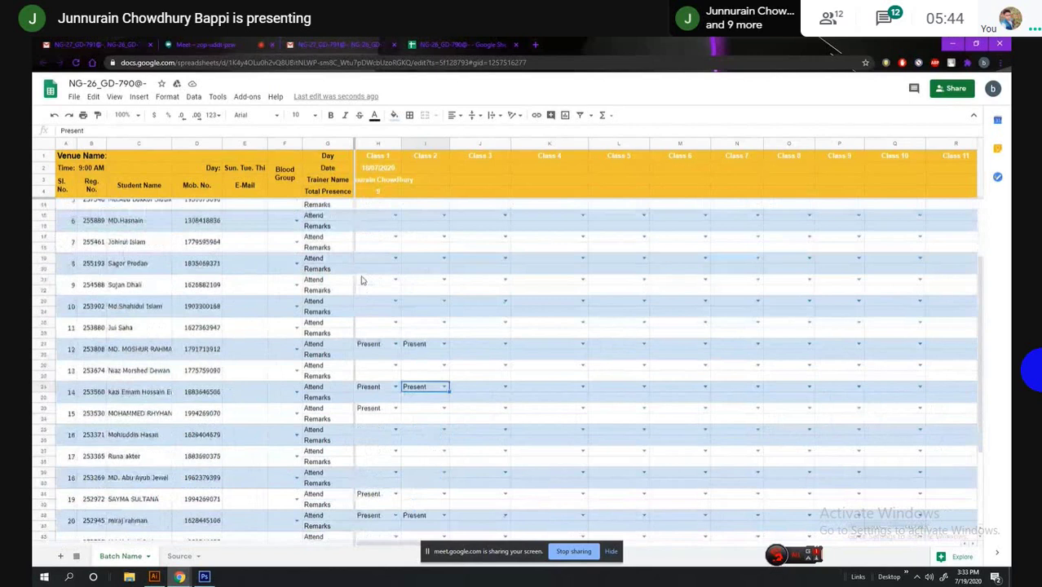
scroll(362, 280, down, 2)
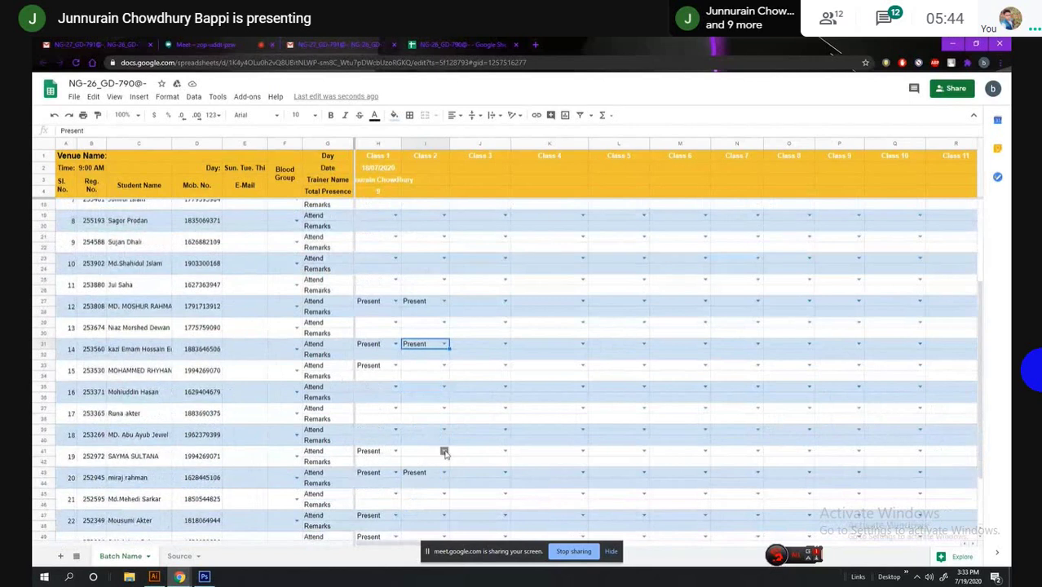
click(444, 451)
click(439, 463)
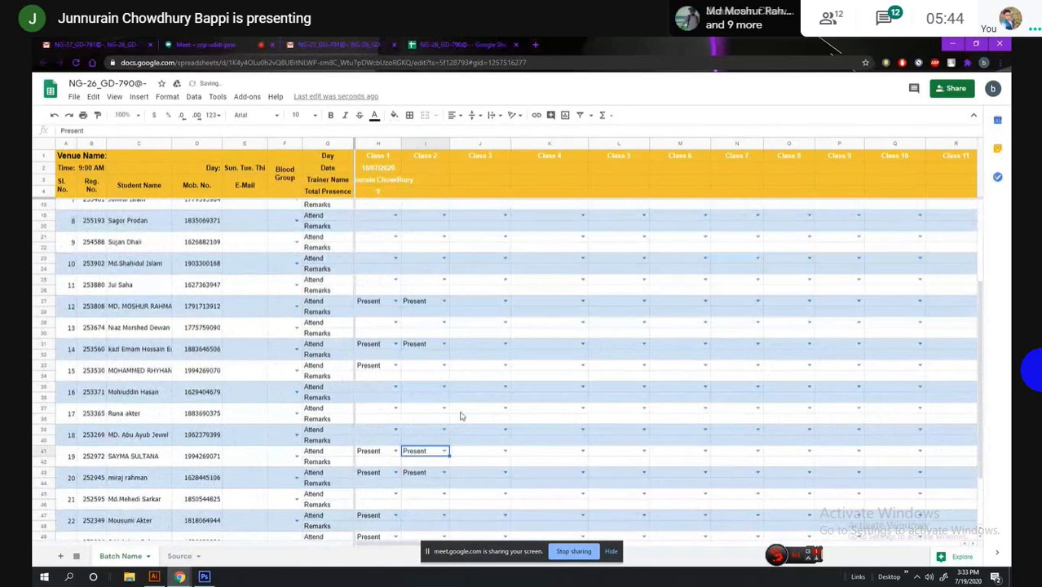
Mark student 22 Present for Class 2 and return to the meeting chat
scroll(461, 416, down, 1)
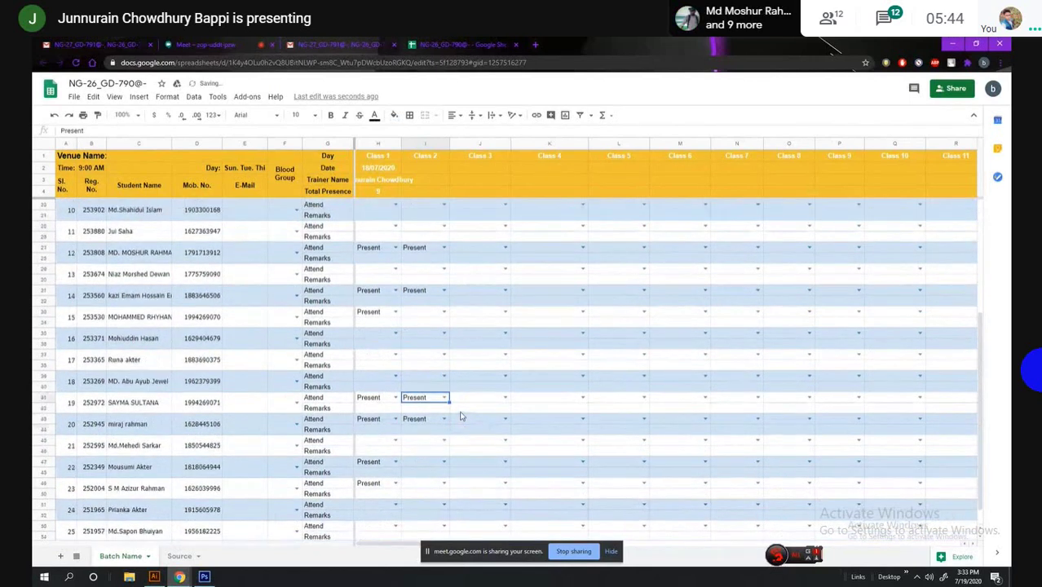
scroll(461, 416, down, 1)
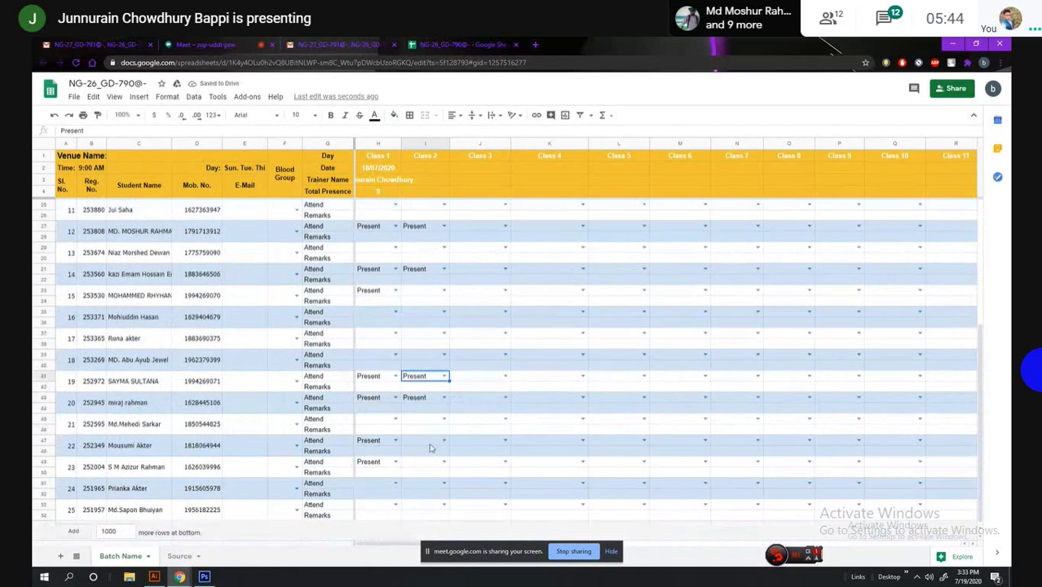
click(444, 441)
click(437, 461)
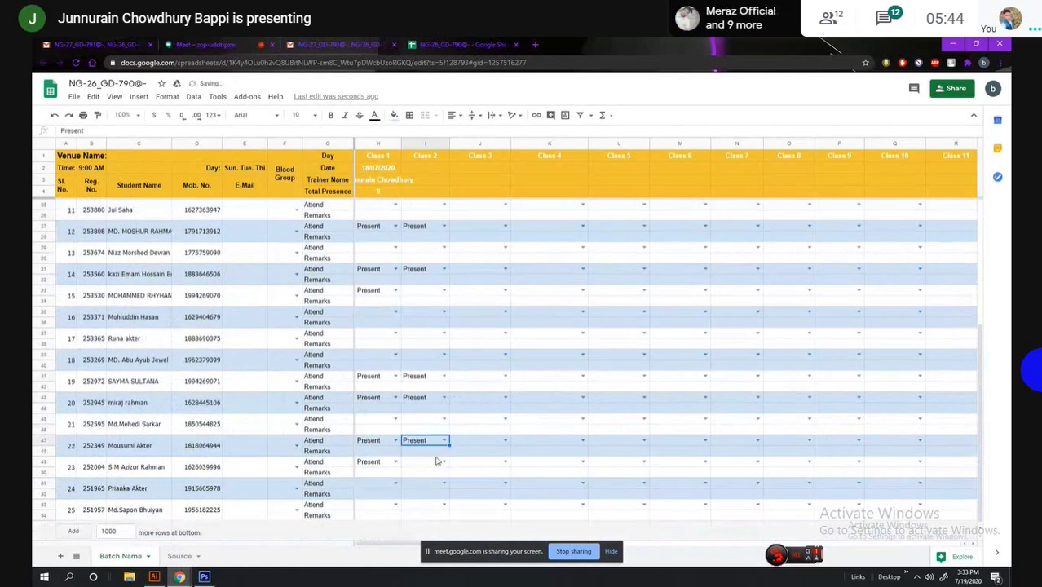
scroll(408, 343, up, 3)
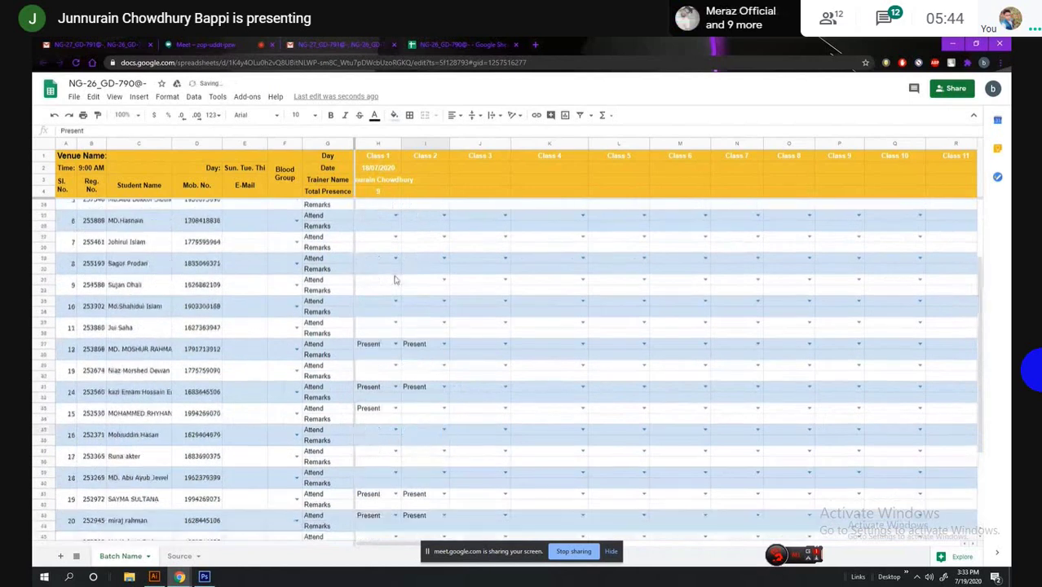
click(227, 49)
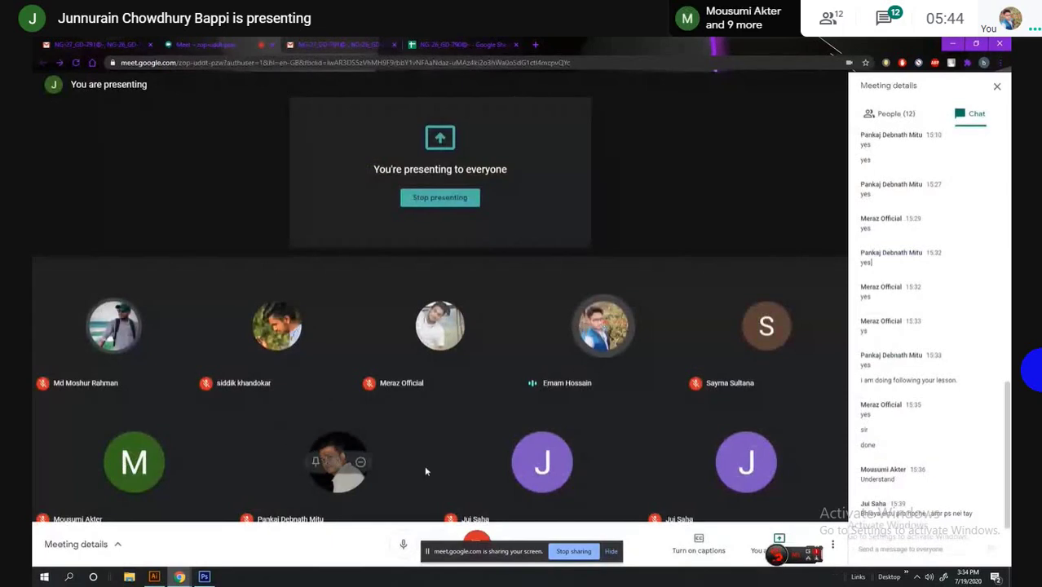
Back on the attendance sheet, set student 11's Class 2 cell to Present
click(445, 44)
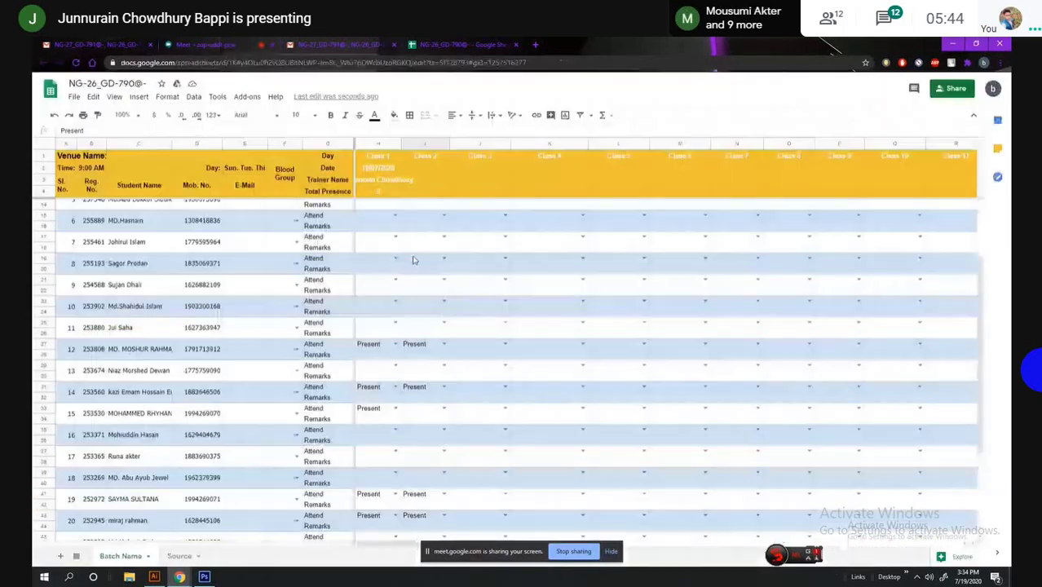
scroll(411, 286, up, 3)
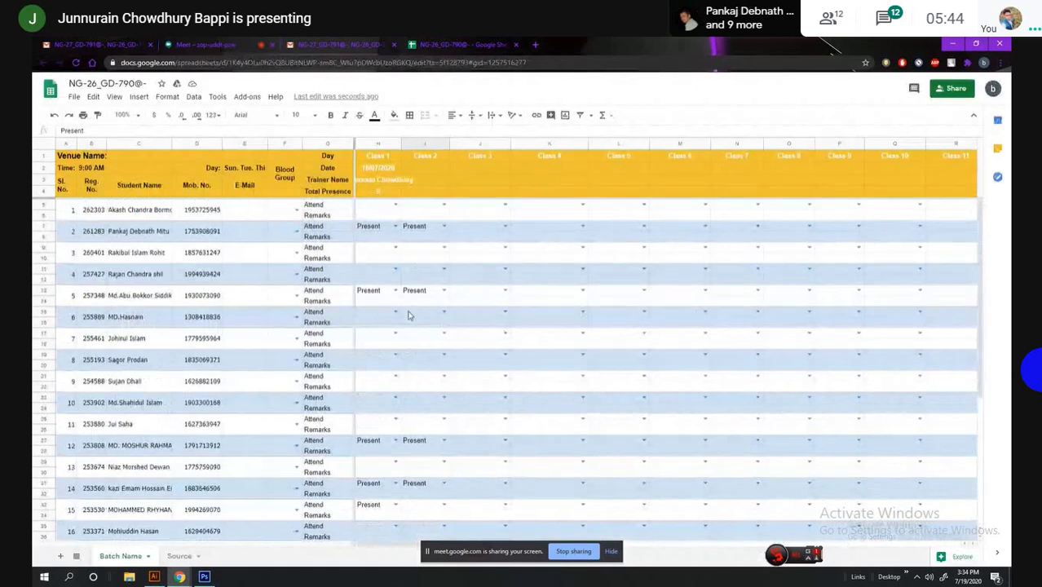
scroll(410, 327, down, 1)
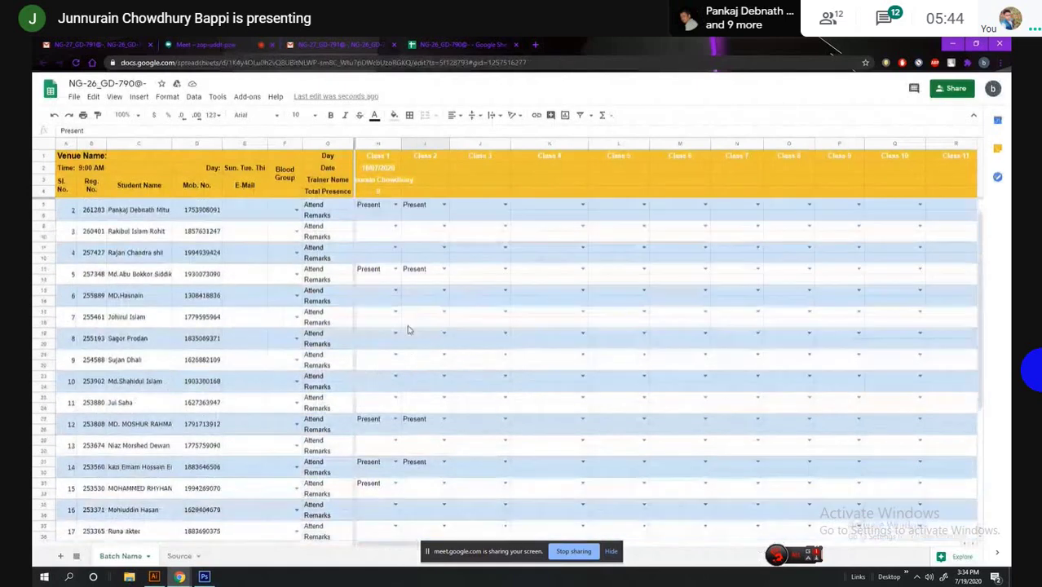
click(439, 401)
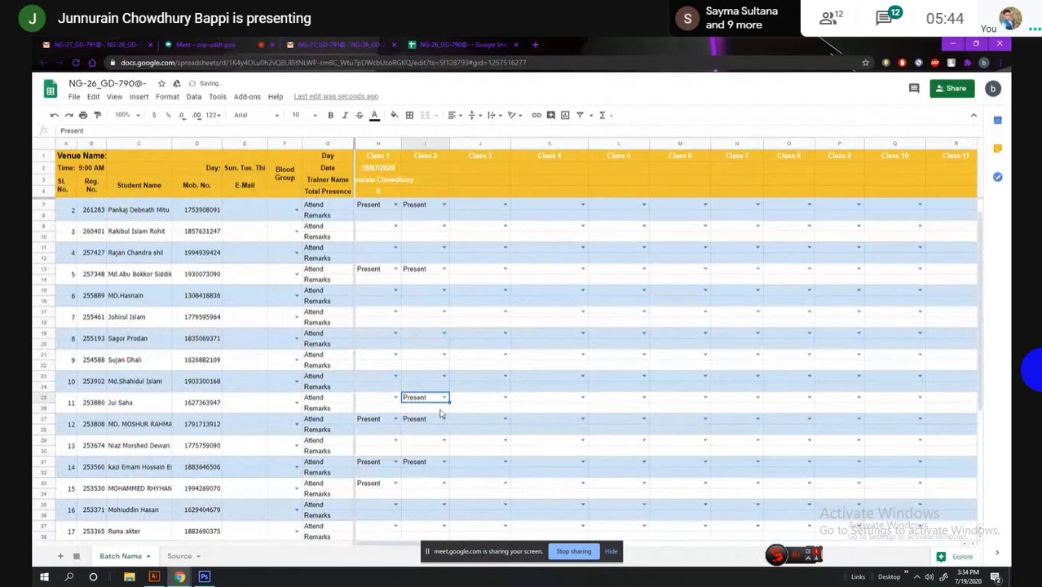
scroll(440, 415, down, 3)
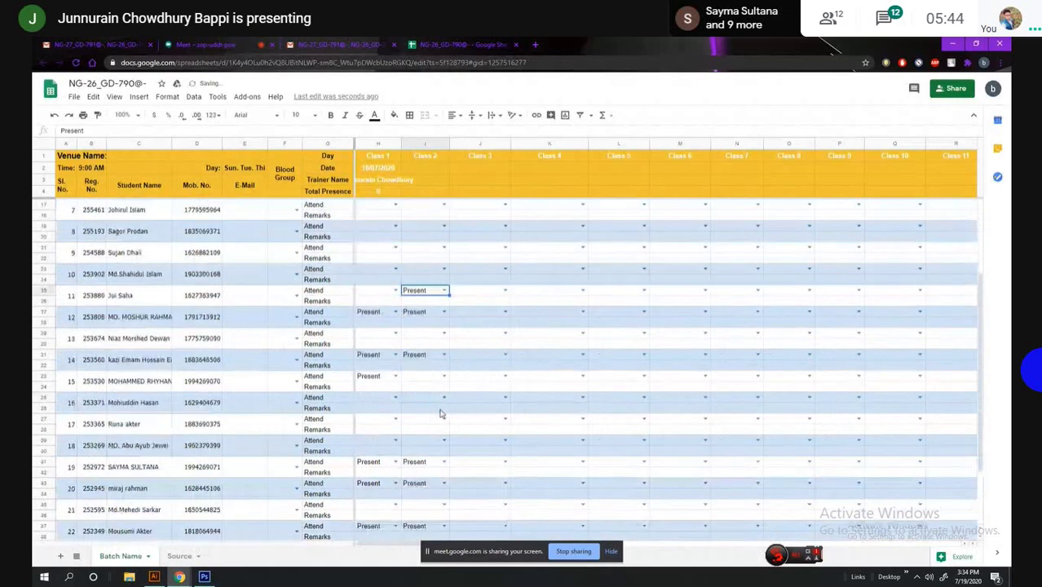
scroll(440, 414, down, 2)
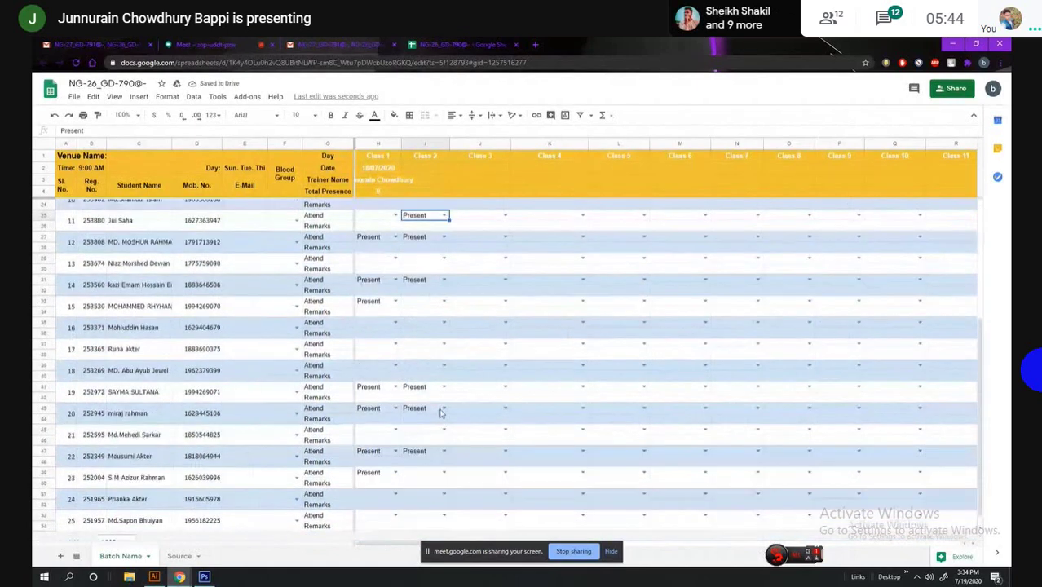
scroll(441, 412, up, 1)
scroll(440, 412, up, 5)
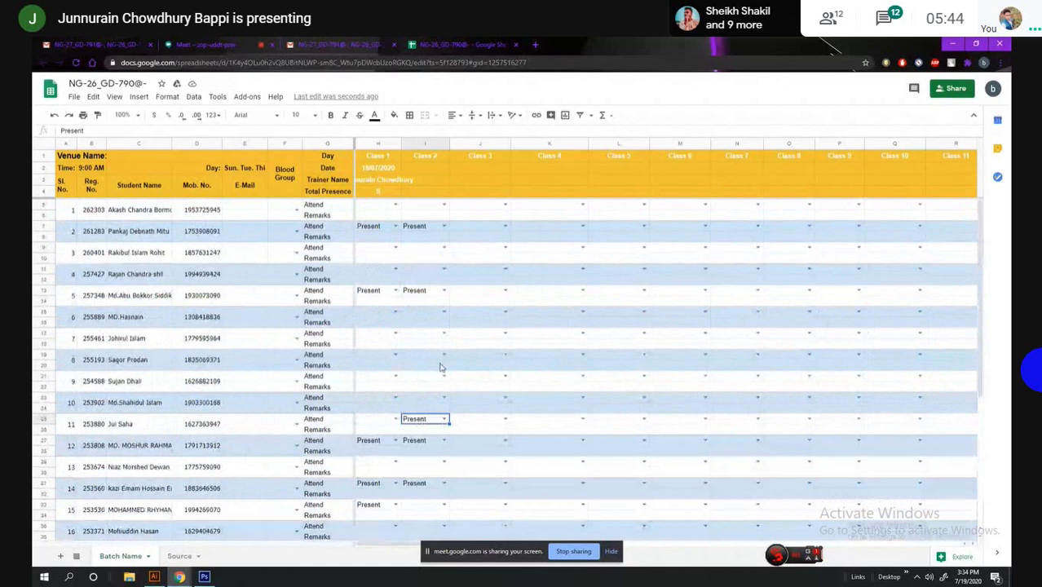
Enter 8 as Class 2's Total Presence in cell I4
click(421, 192)
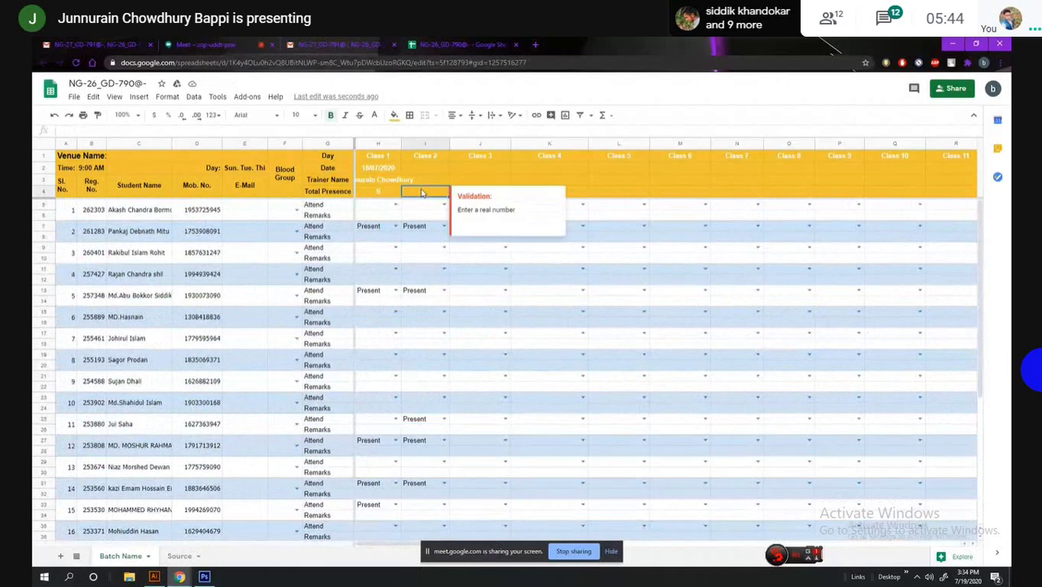
text(8)
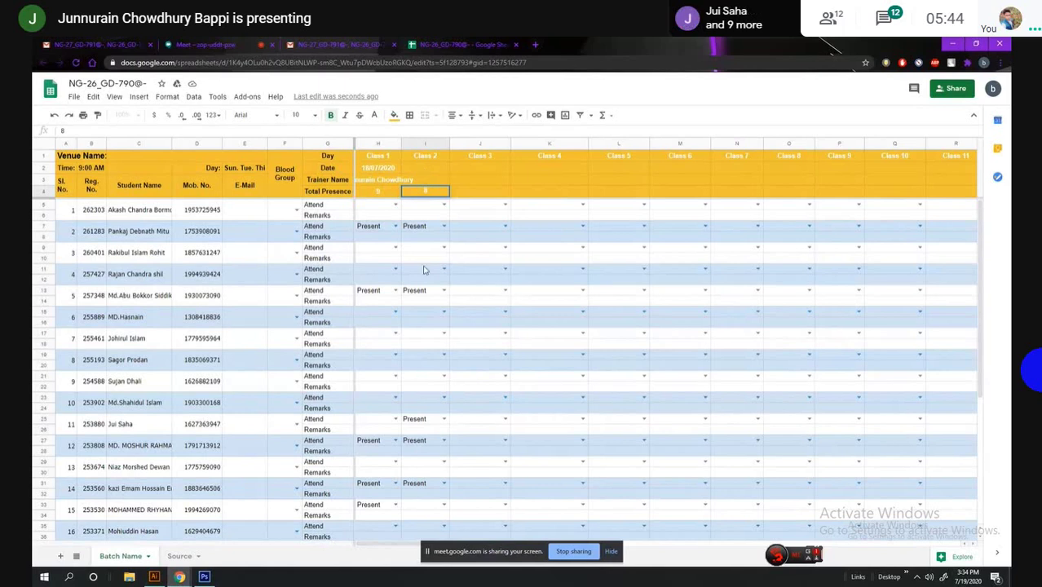
click(223, 44)
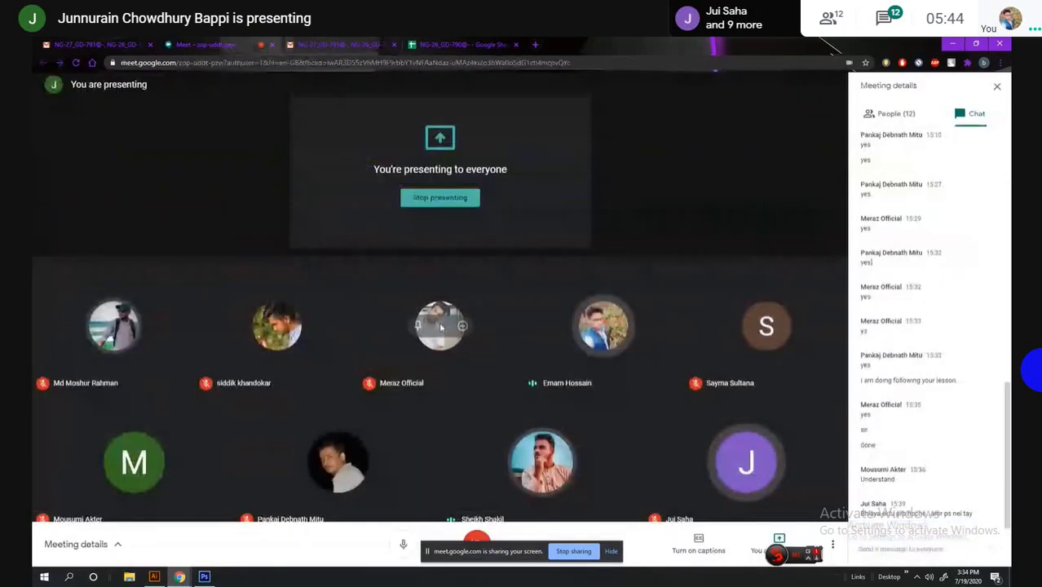
click(457, 44)
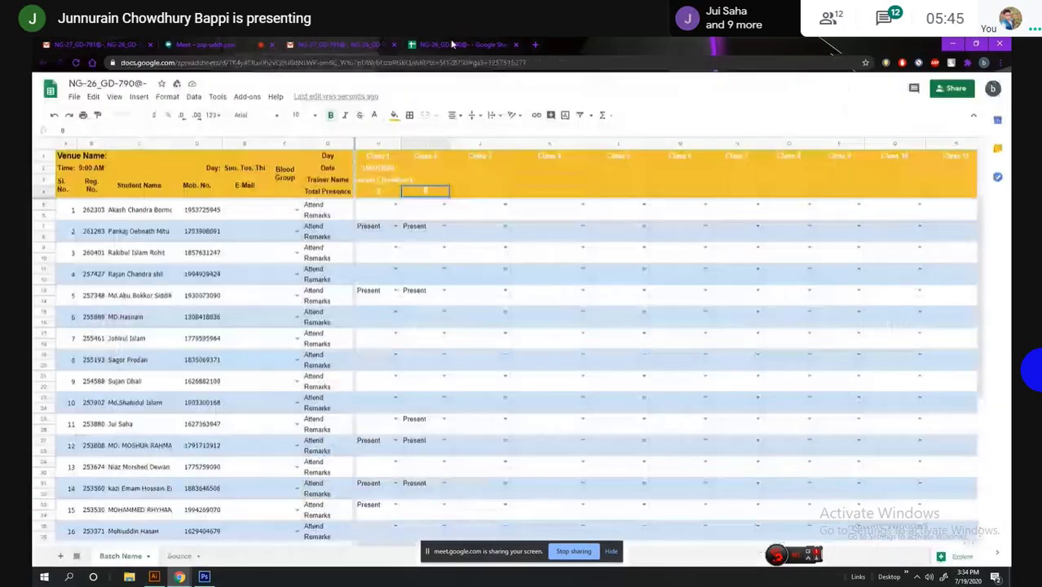
Mark student 23 Present for Class 2, then return to the table's first rows
scroll(423, 299, down, 2)
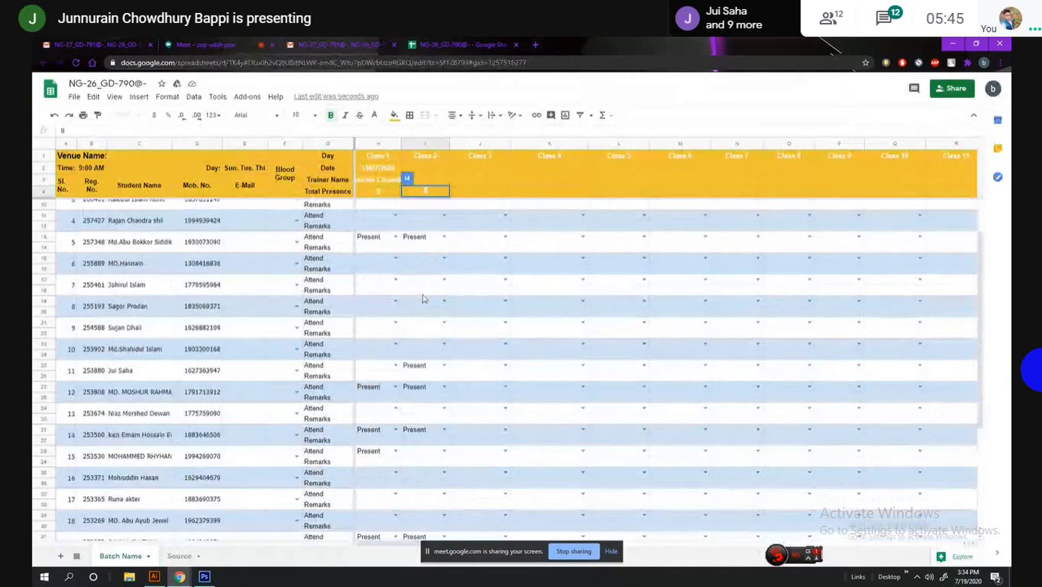
scroll(422, 298, down, 2)
scroll(424, 317, down, 2)
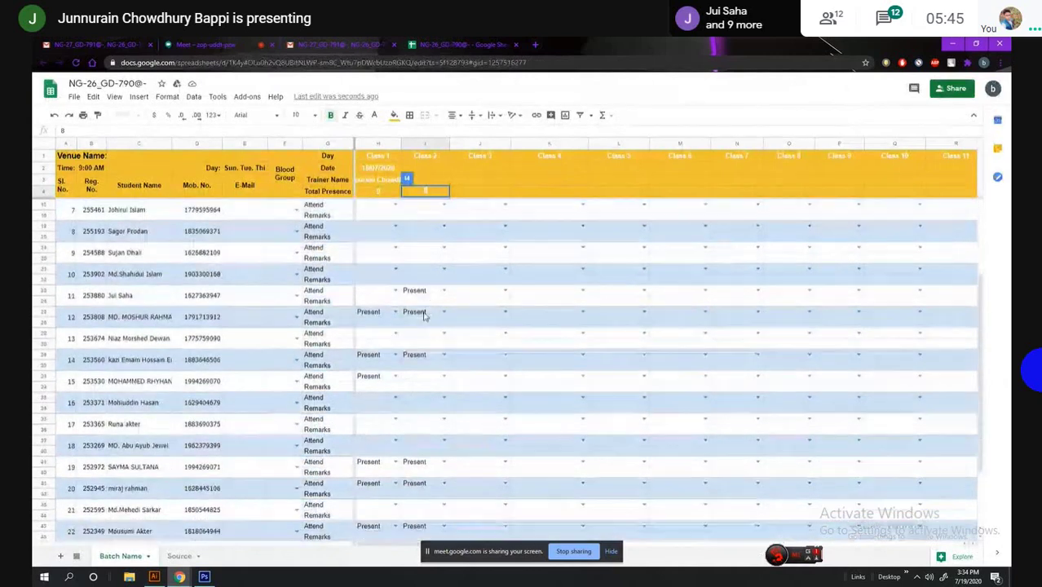
scroll(425, 316, down, 2)
scroll(424, 316, down, 1)
scroll(424, 317, up, 4)
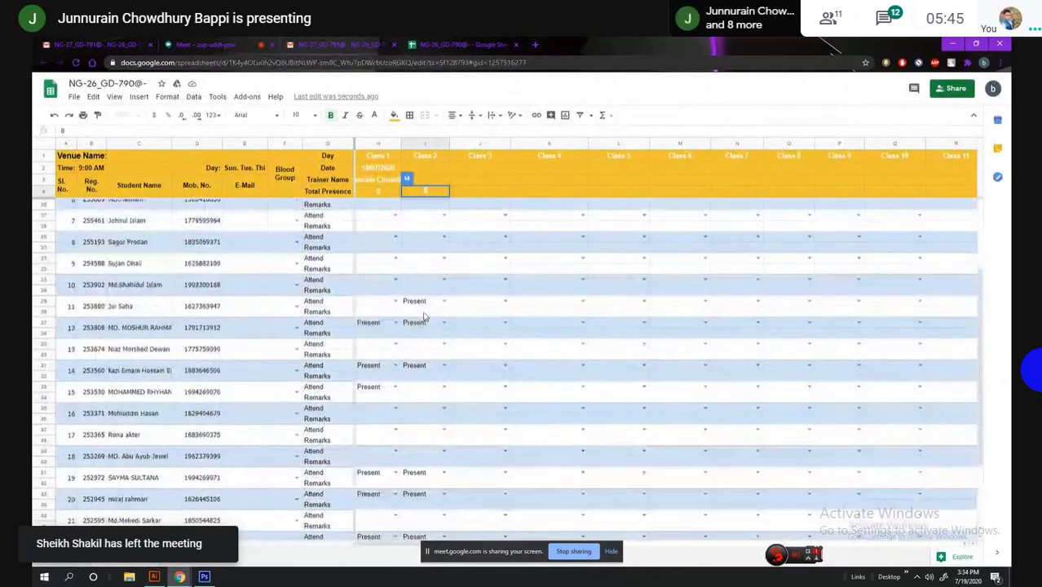
scroll(424, 317, up, 2)
scroll(424, 316, up, 1)
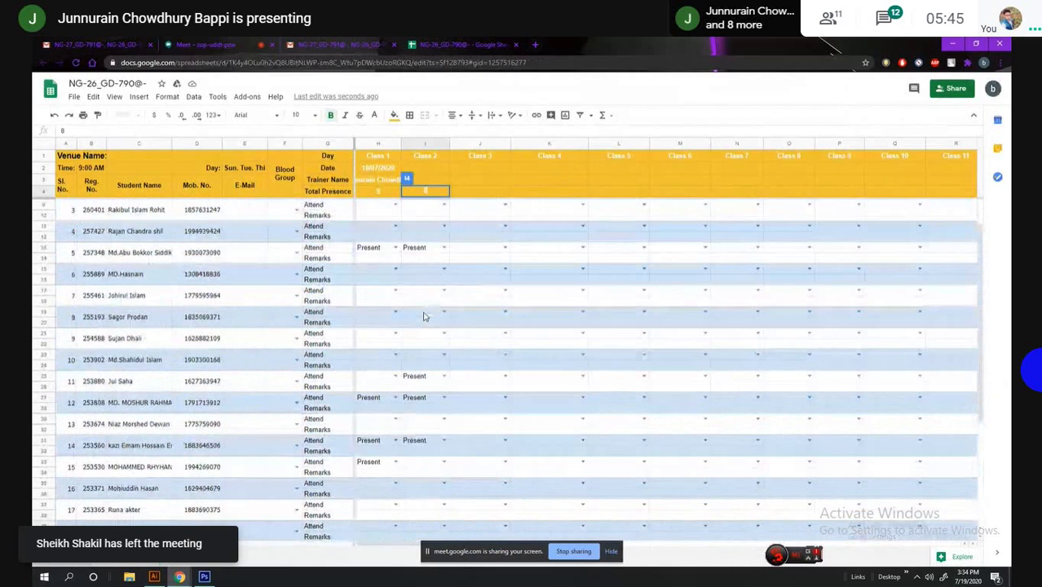
scroll(424, 316, down, 3)
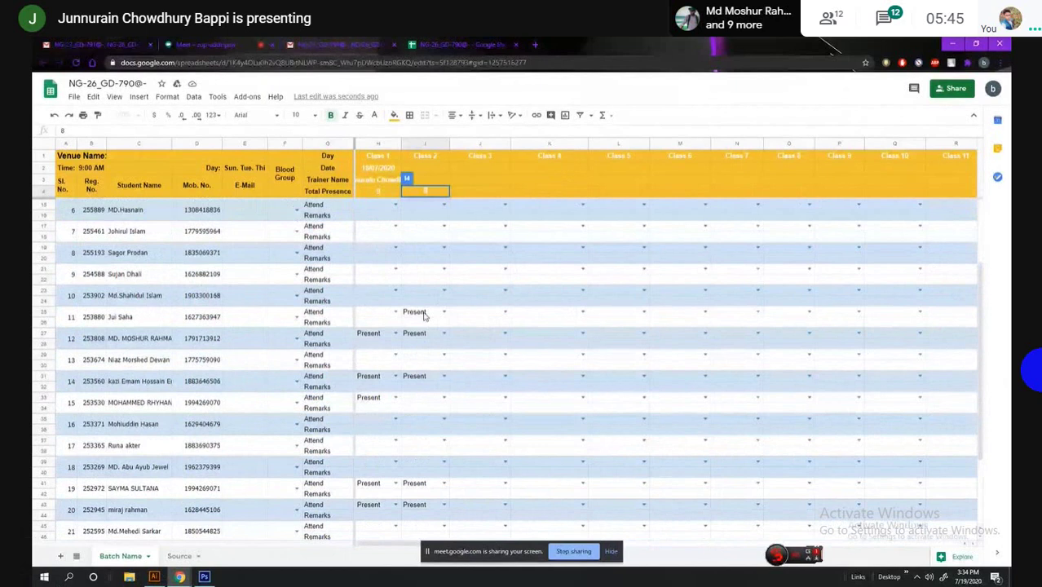
scroll(424, 317, down, 1)
scroll(424, 317, down, 2)
scroll(424, 317, down, 2)
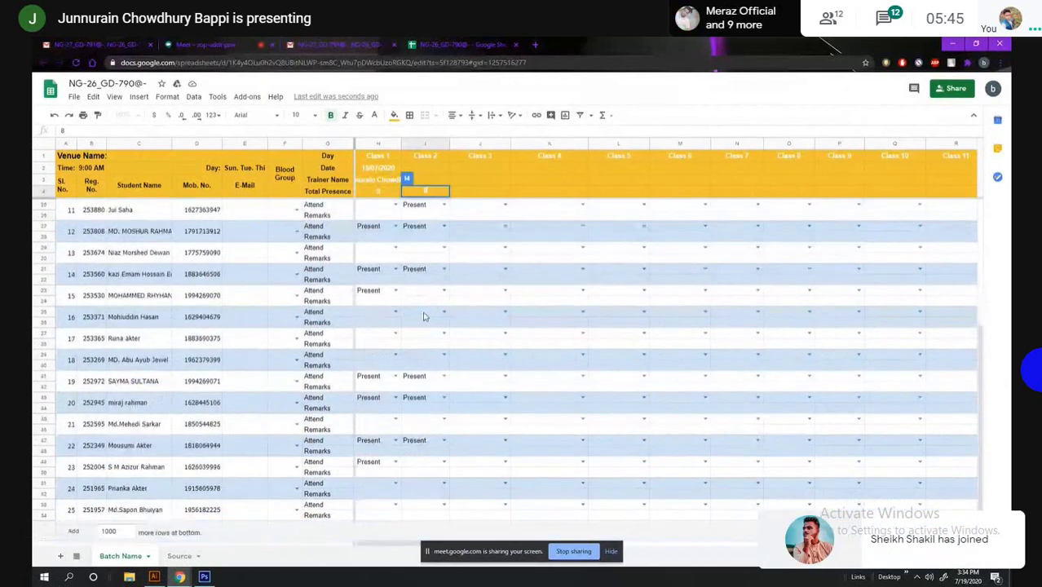
scroll(424, 317, down, 1)
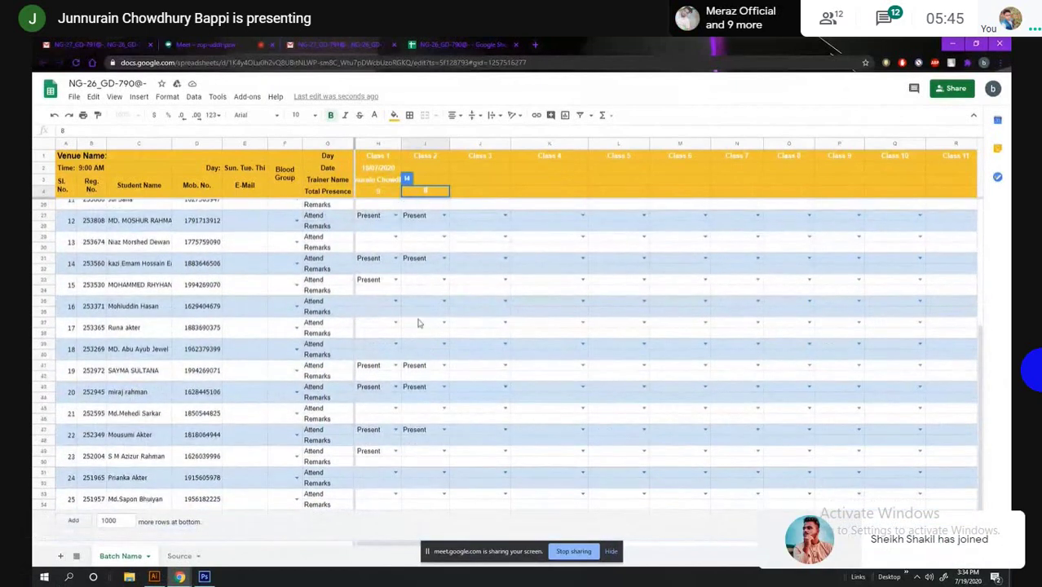
click(447, 453)
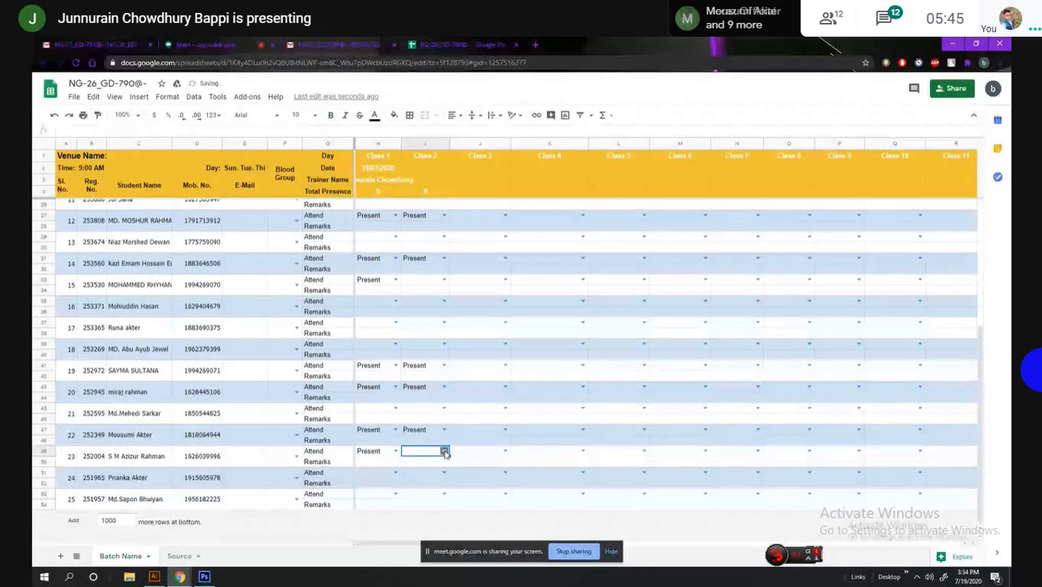
click(446, 452)
click(419, 464)
scroll(448, 412, up, 5)
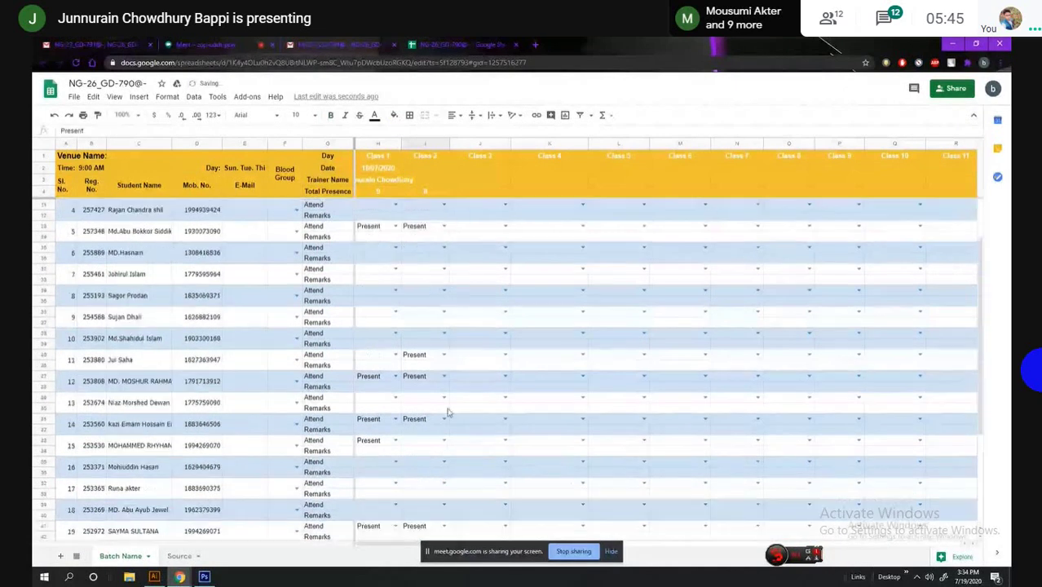
scroll(448, 413, up, 2)
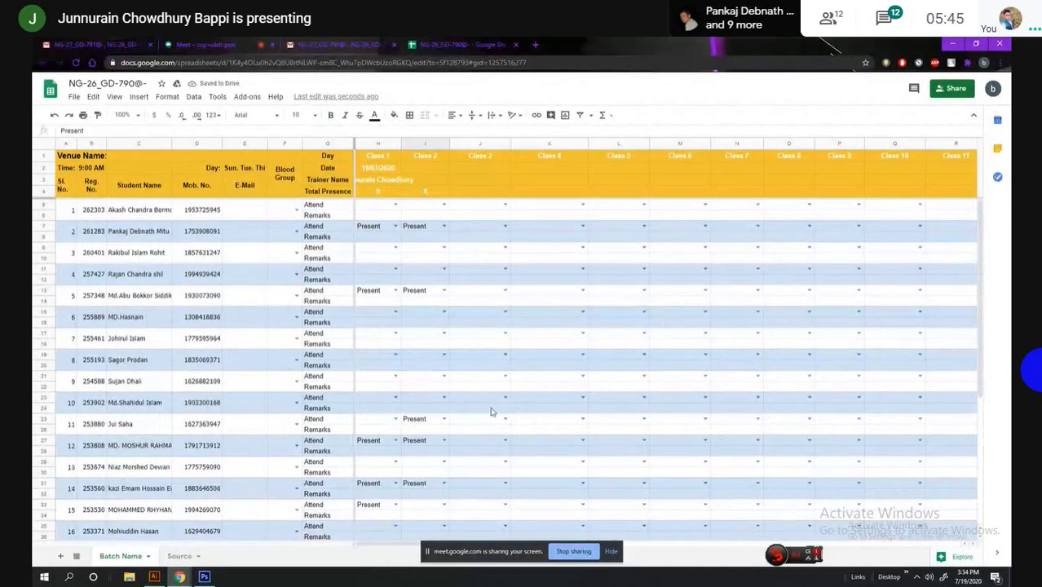
scroll(442, 290, down, 4)
scroll(436, 295, up, 4)
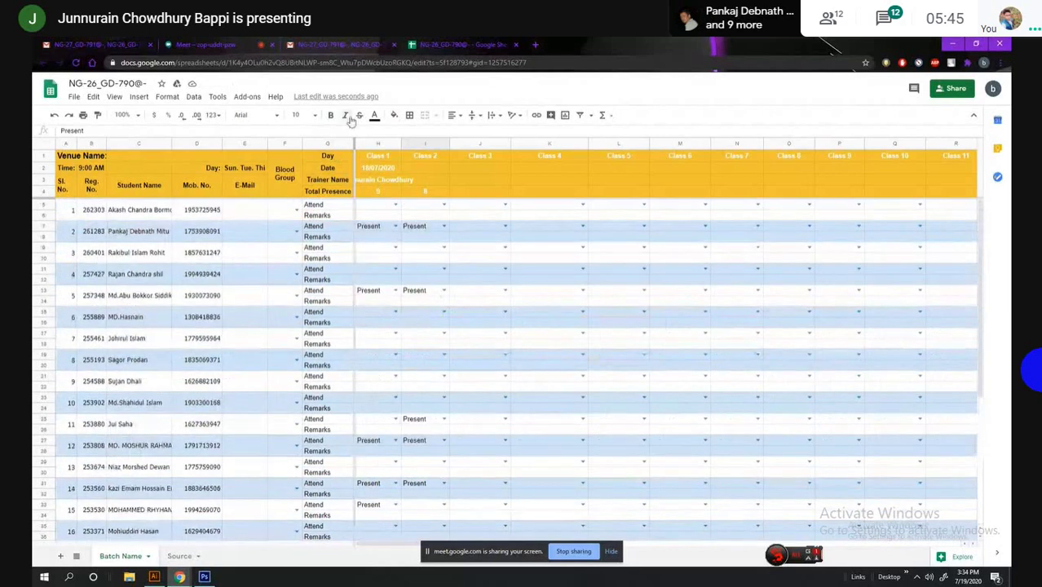
Alternate between the Meet call and the attendance sheet, ending on the Meet chat
click(233, 41)
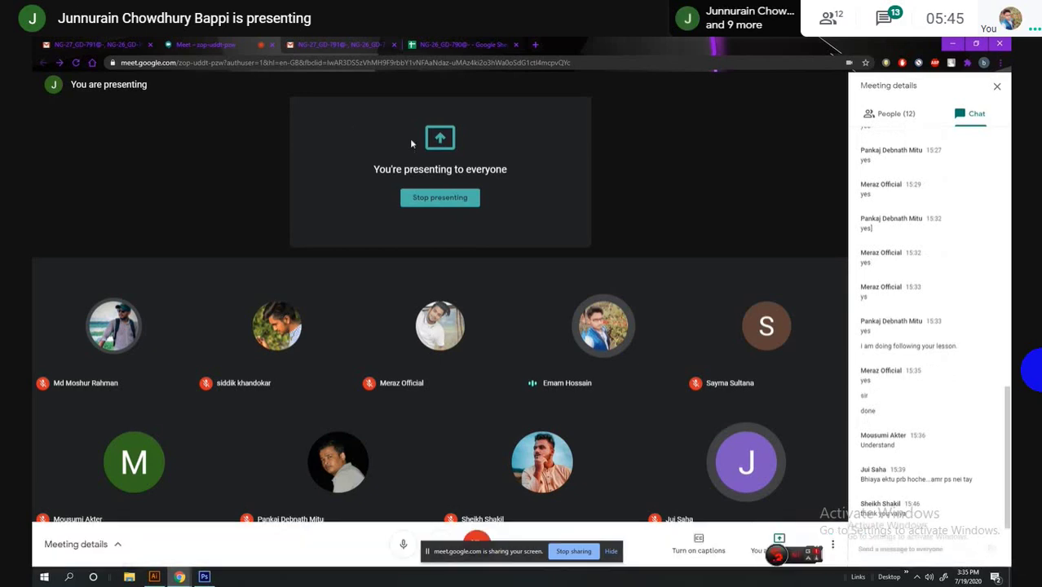
mouse_move(441, 408)
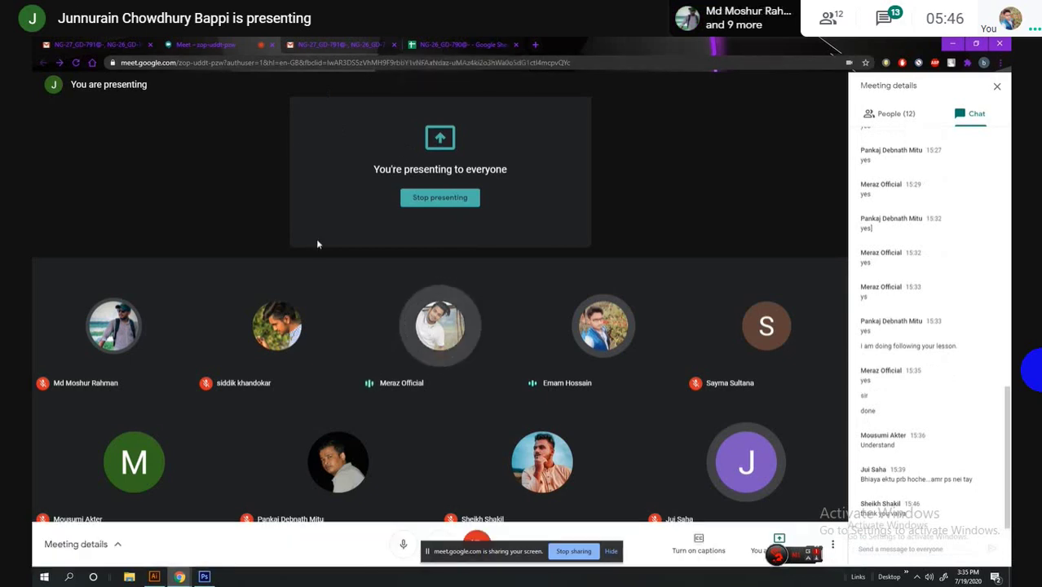
click(471, 43)
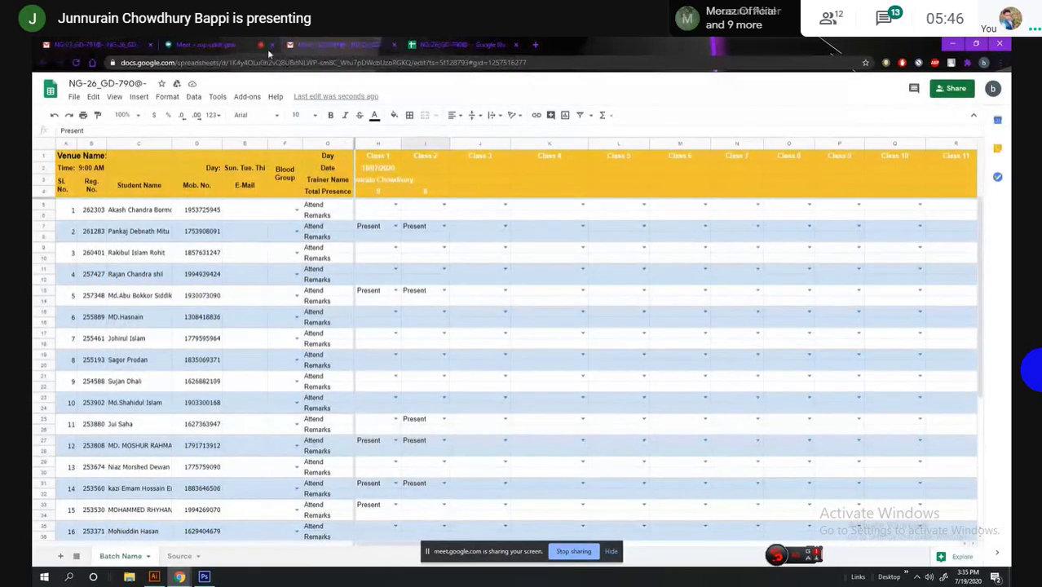
click(246, 45)
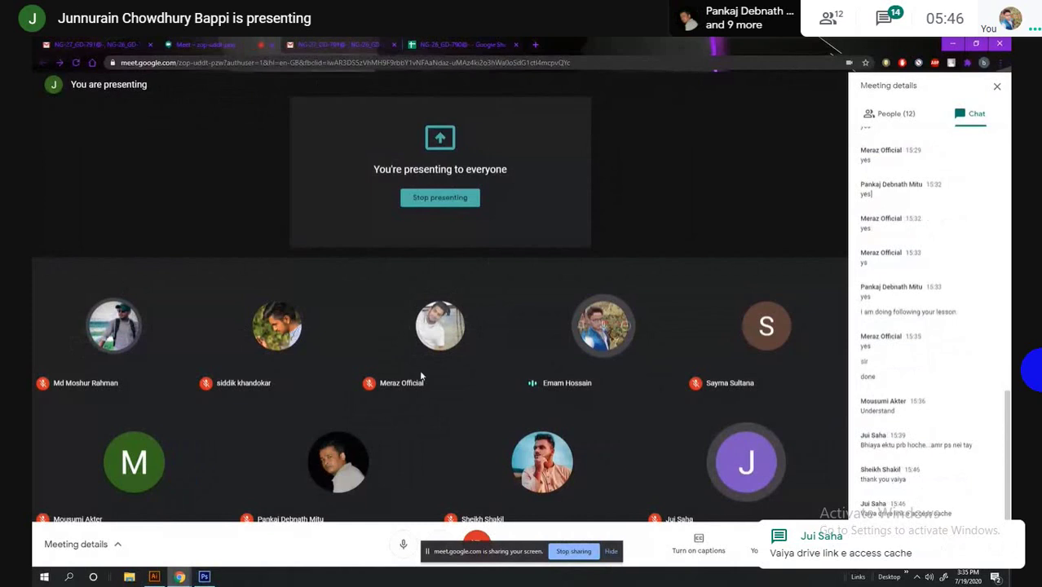
mouse_move(440, 326)
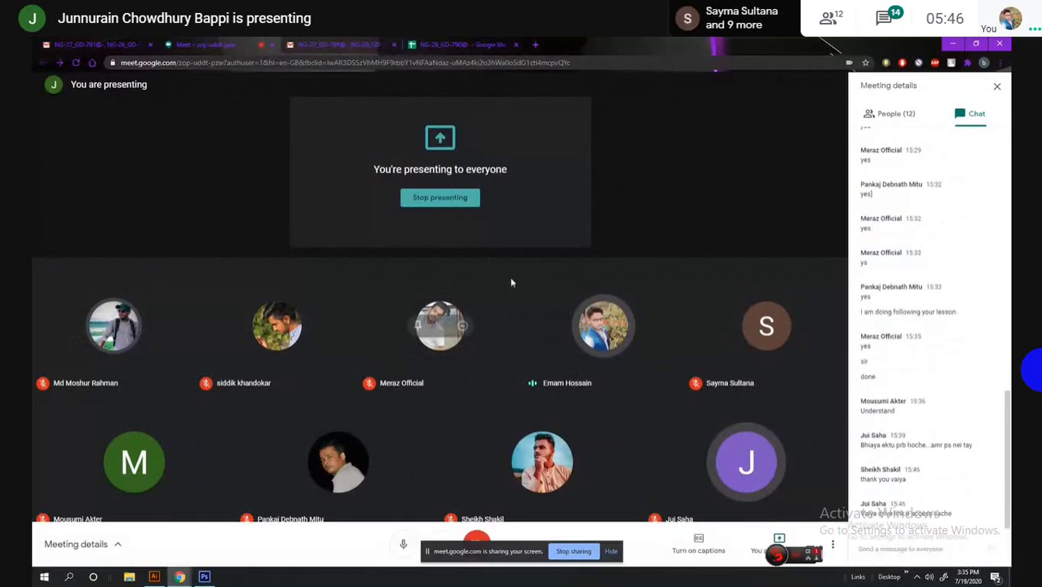
click(465, 46)
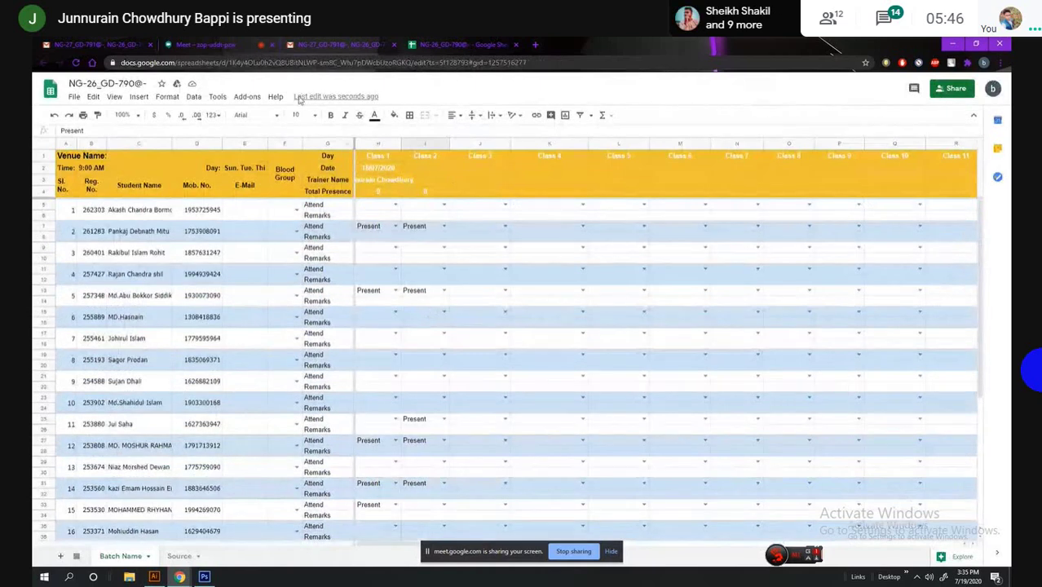
click(211, 45)
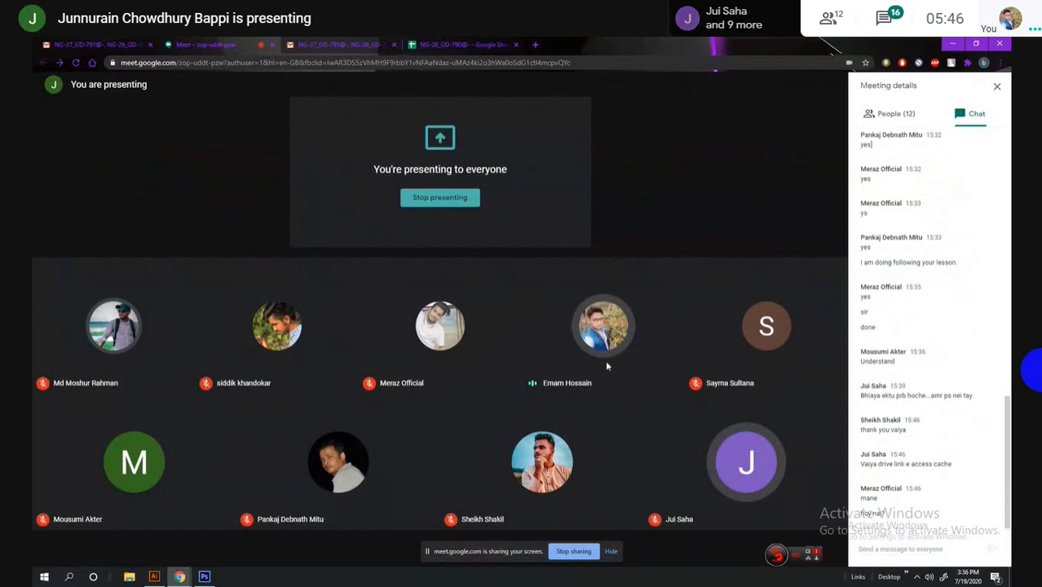
mouse_move(604, 335)
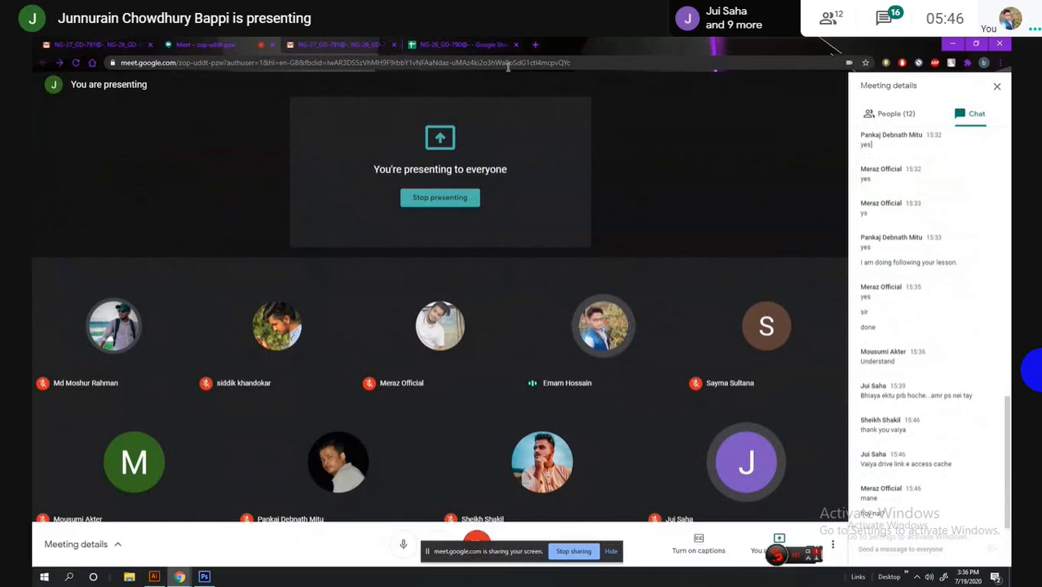
click(484, 45)
scroll(482, 237, down, 2)
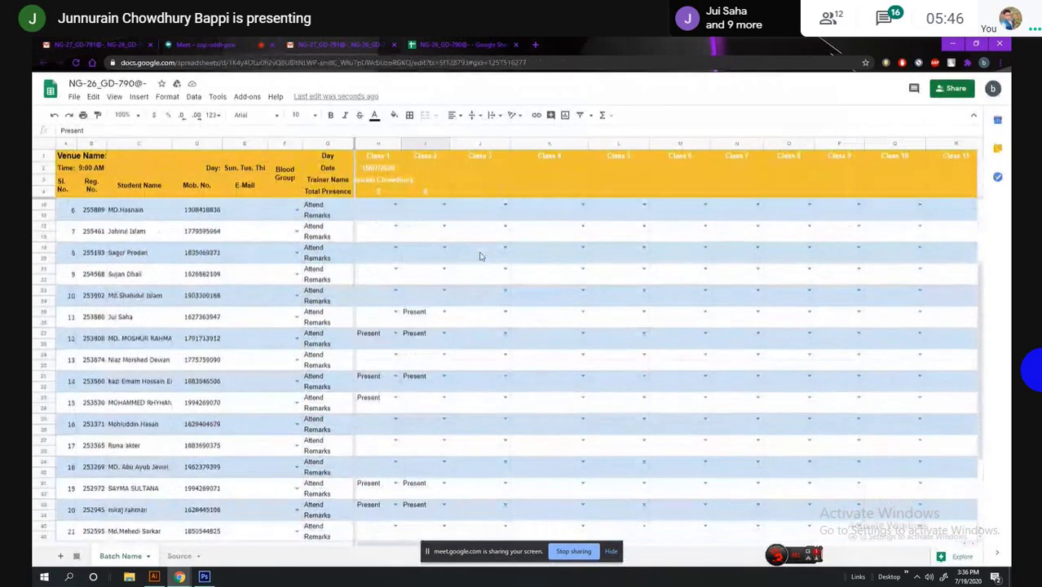
scroll(482, 294, down, 2)
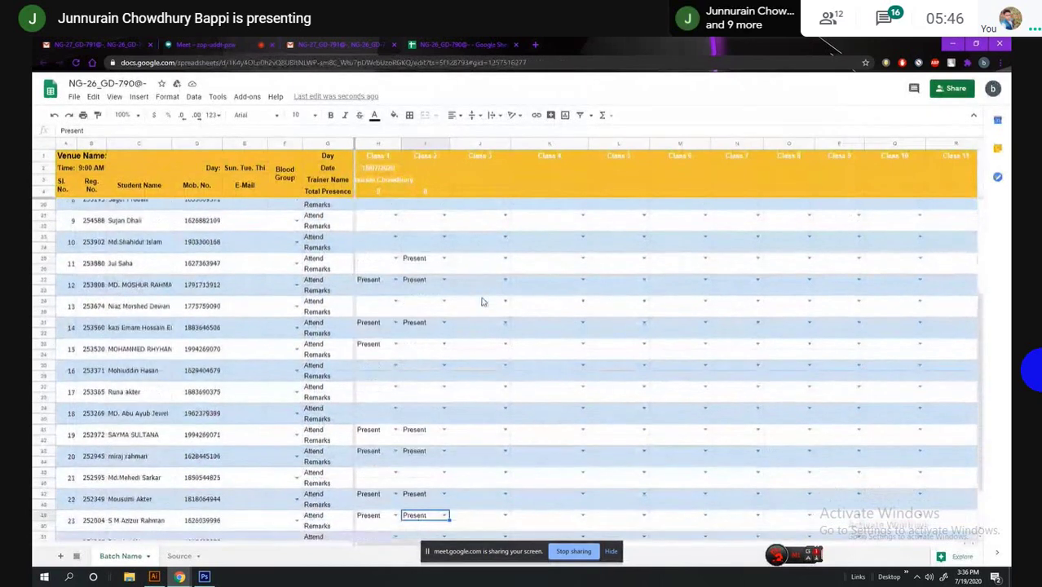
scroll(482, 301, up, 2)
scroll(482, 301, up, 3)
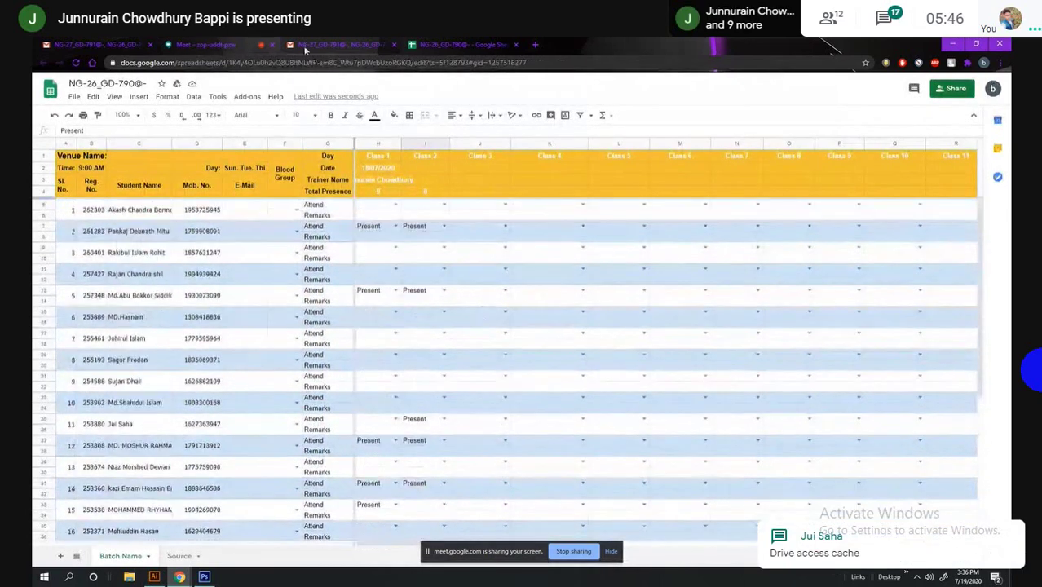
click(208, 45)
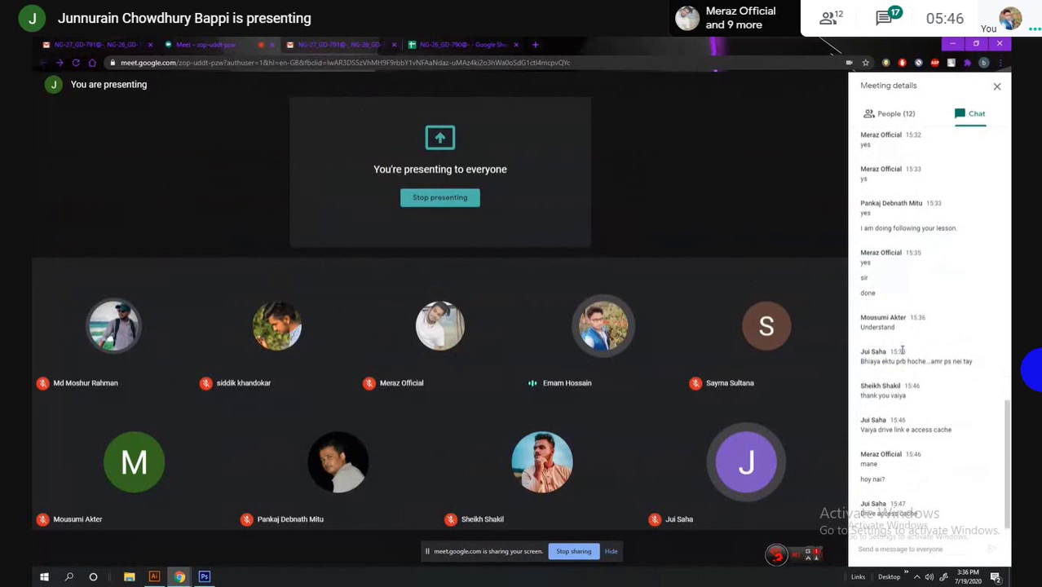
mouse_move(604, 342)
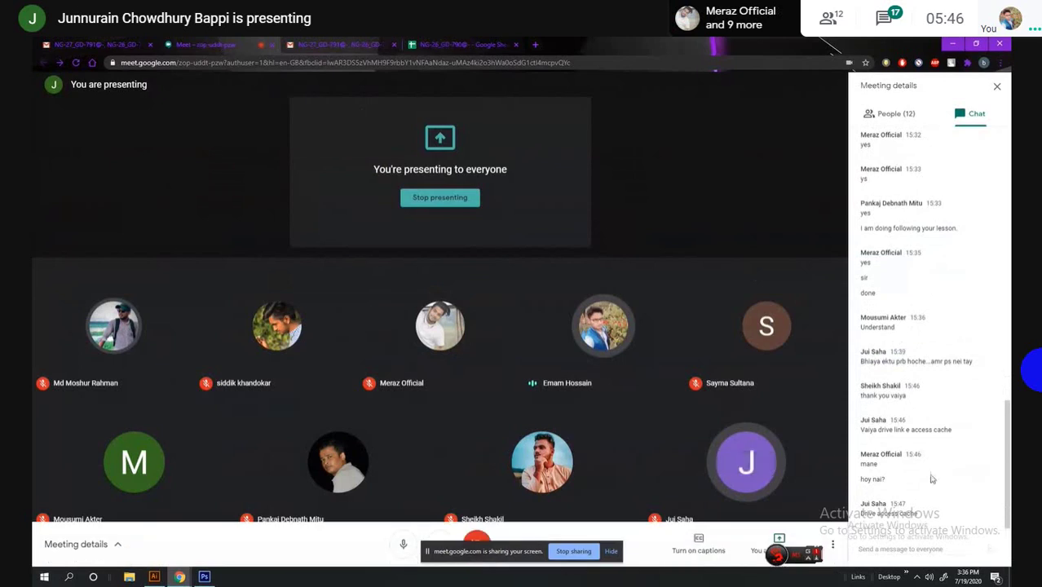
Scroll up in the Google Meet window
scroll(921, 470, up, 1)
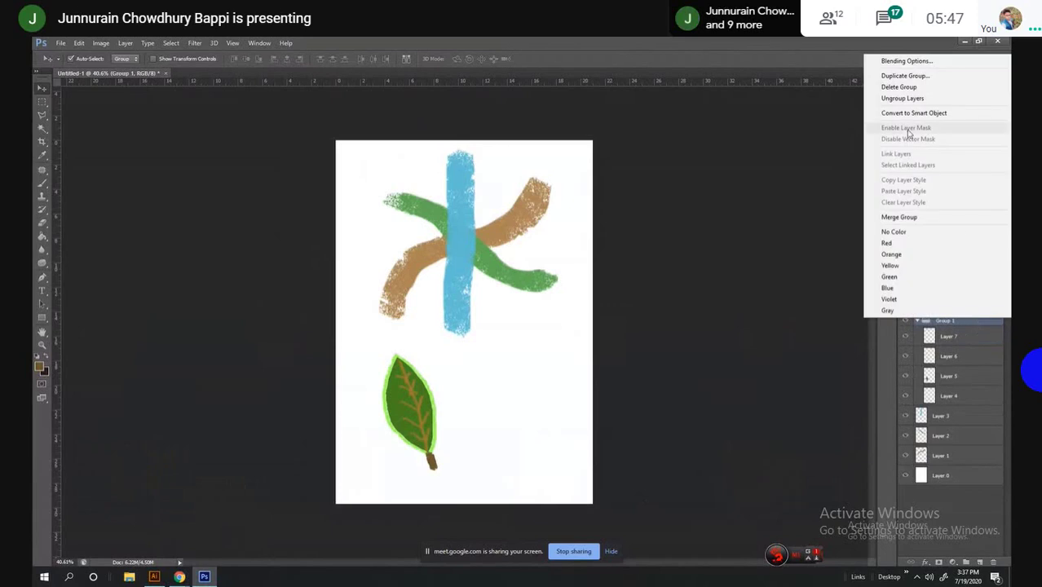
Ungroup Group 1, move Layer 4's leaf outline right, then undo back to grouped layers
click(909, 99)
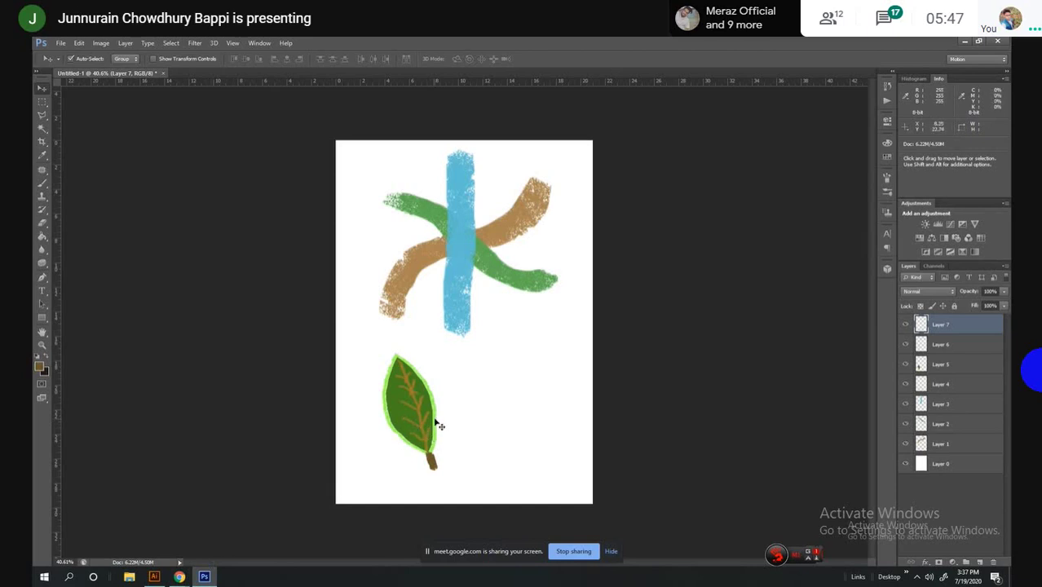
click(951, 385)
mouse_move(440, 416)
mouse_down()
mouse_move(470, 400)
mouse_move(524, 420)
mouse_move(536, 416)
mouse_move(543, 382)
mouse_move(526, 423)
mouse_up()
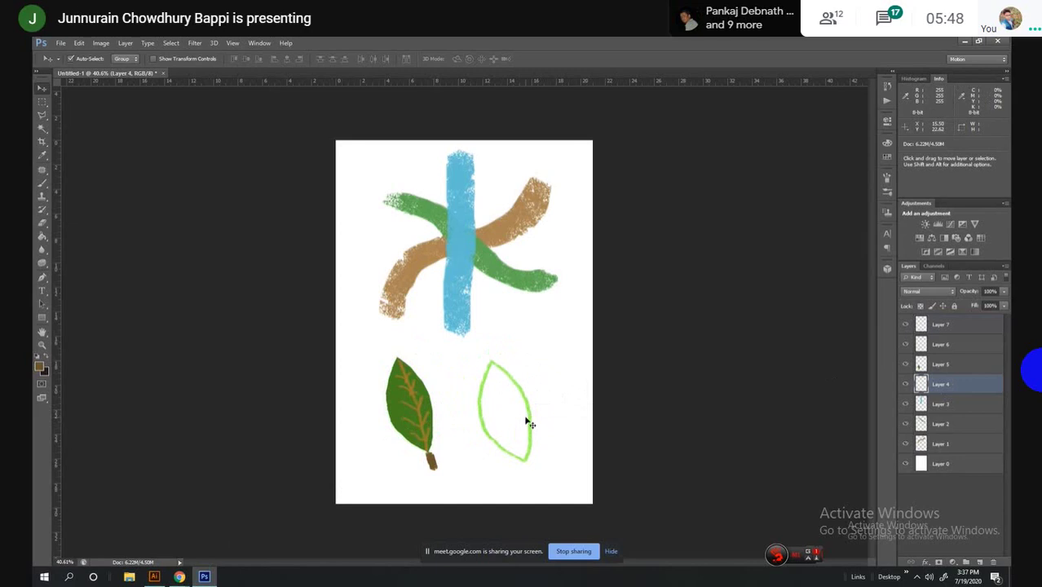
key(ctrl+alt+z)
key(ctrl+alt+z)
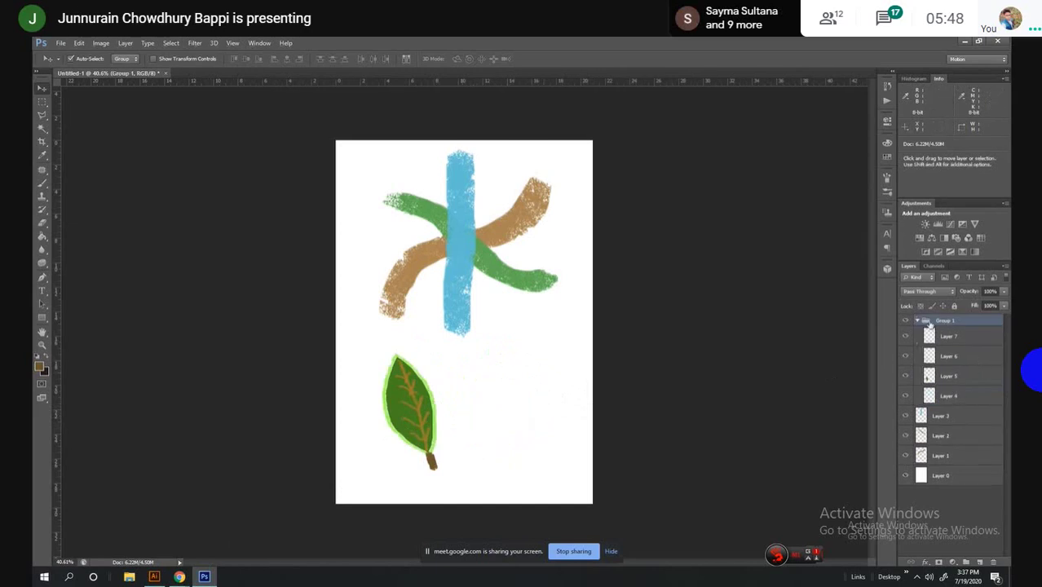
Ungroup Group 1 again and drag Layer 5's green leaf fill up and right
right_click(929, 323)
click(905, 99)
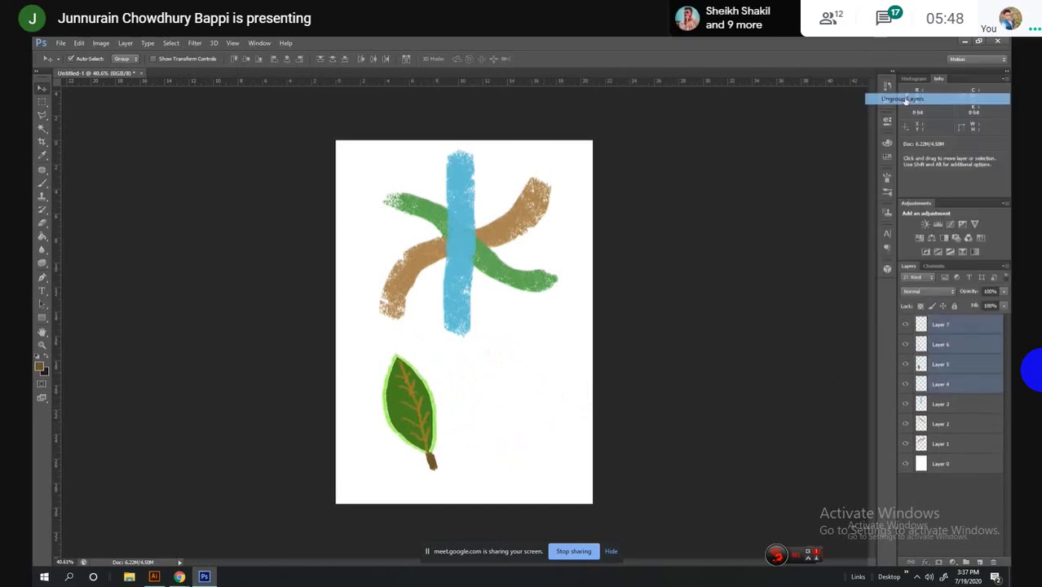
click(953, 402)
click(924, 365)
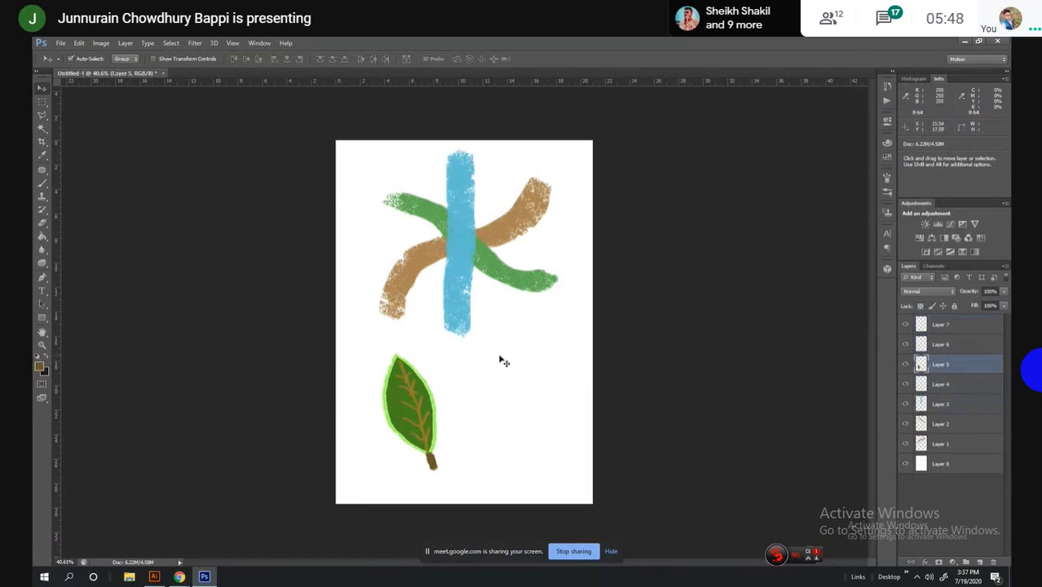
drag(397, 397, 494, 363)
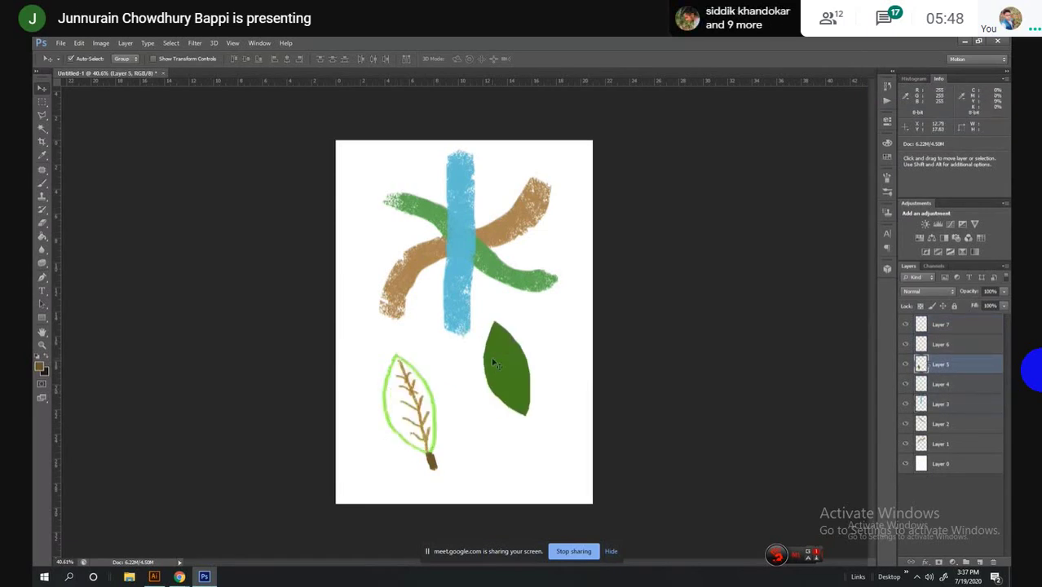
Set the foreground colour to bright green #3cca54 in the Color Picker
click(42, 344)
click(41, 368)
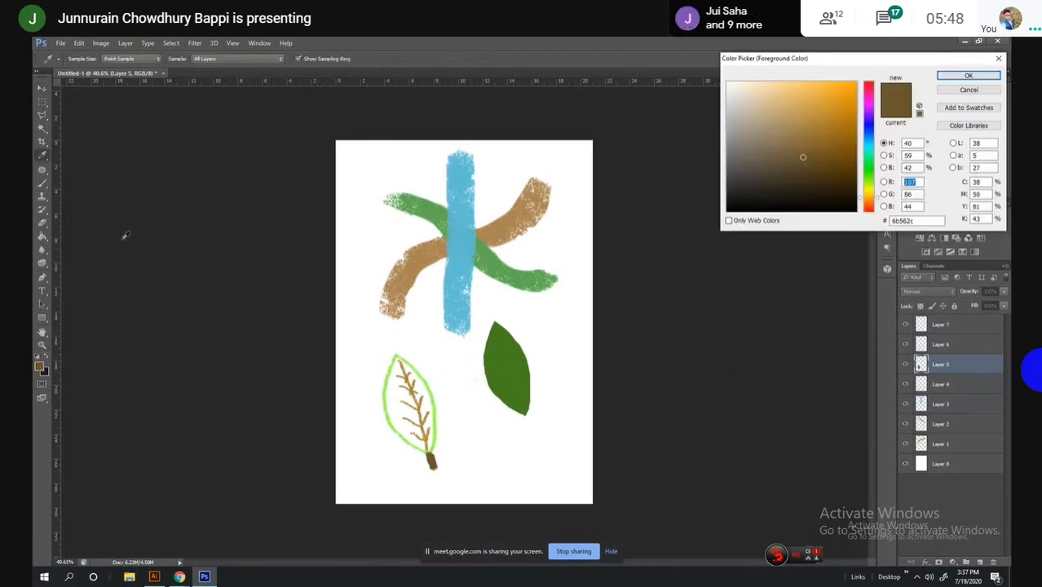
click(983, 76)
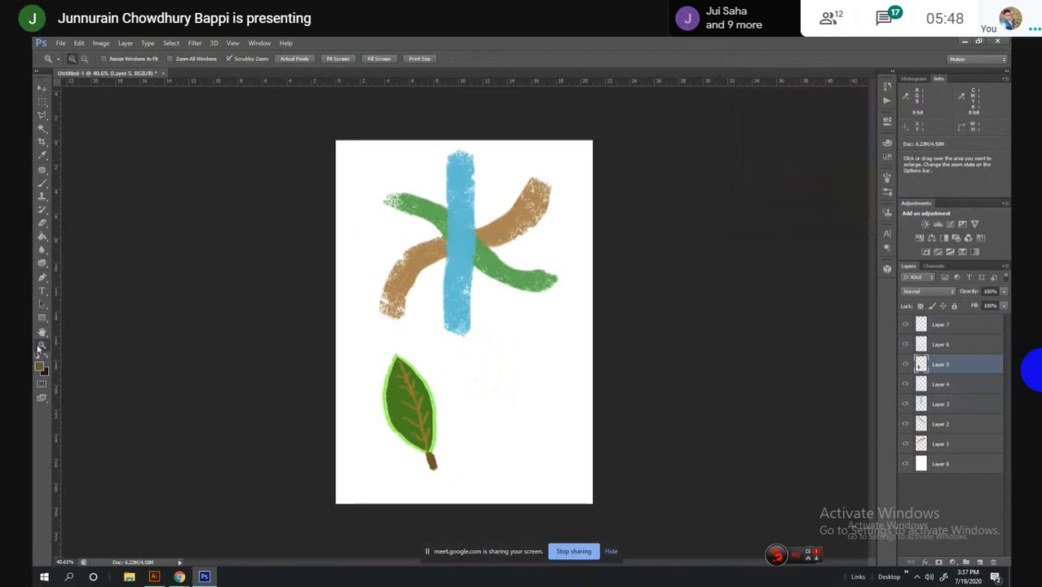
click(41, 368)
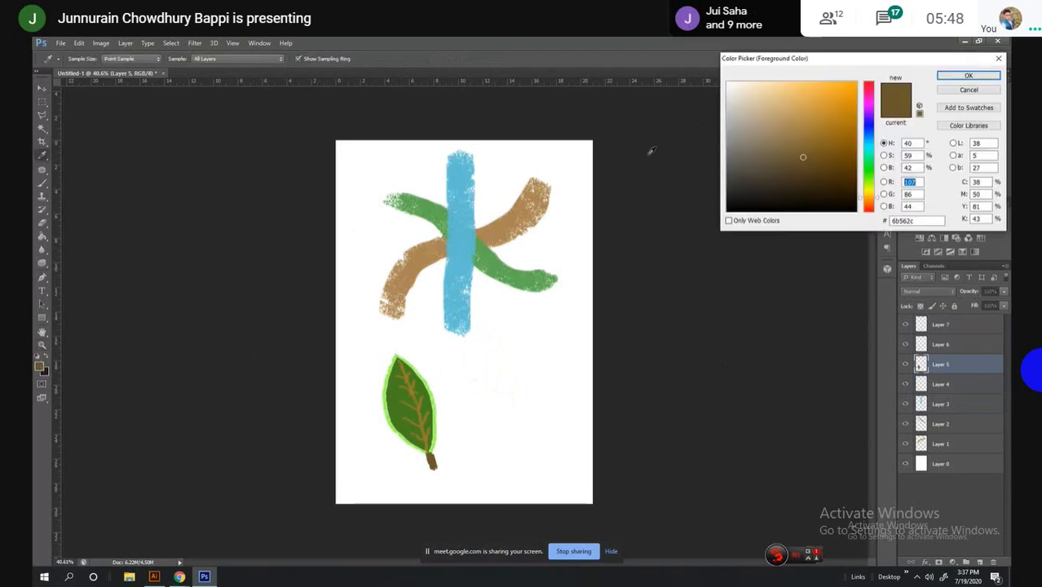
click(871, 143)
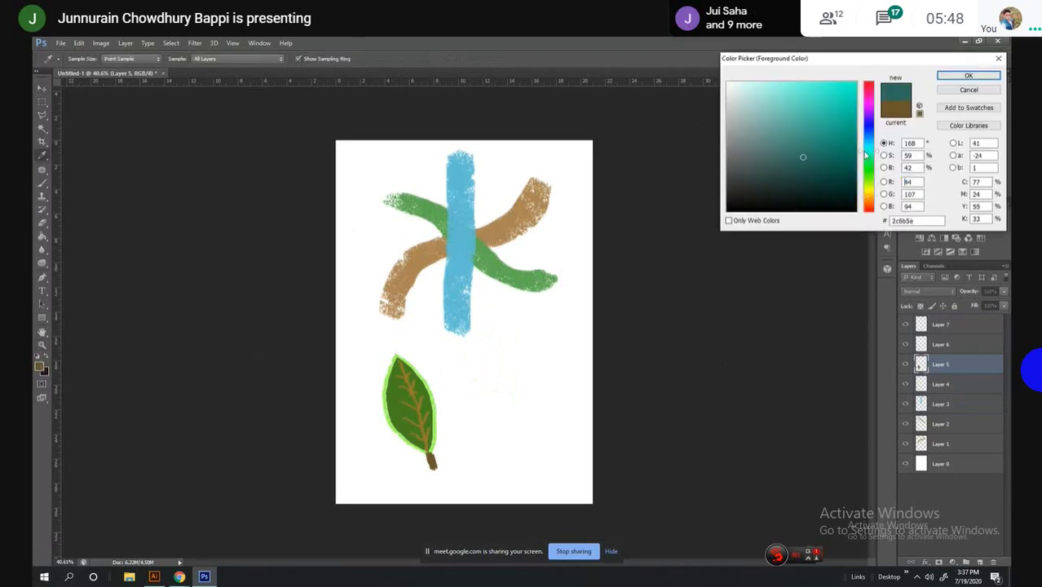
drag(872, 143, 872, 164)
click(818, 108)
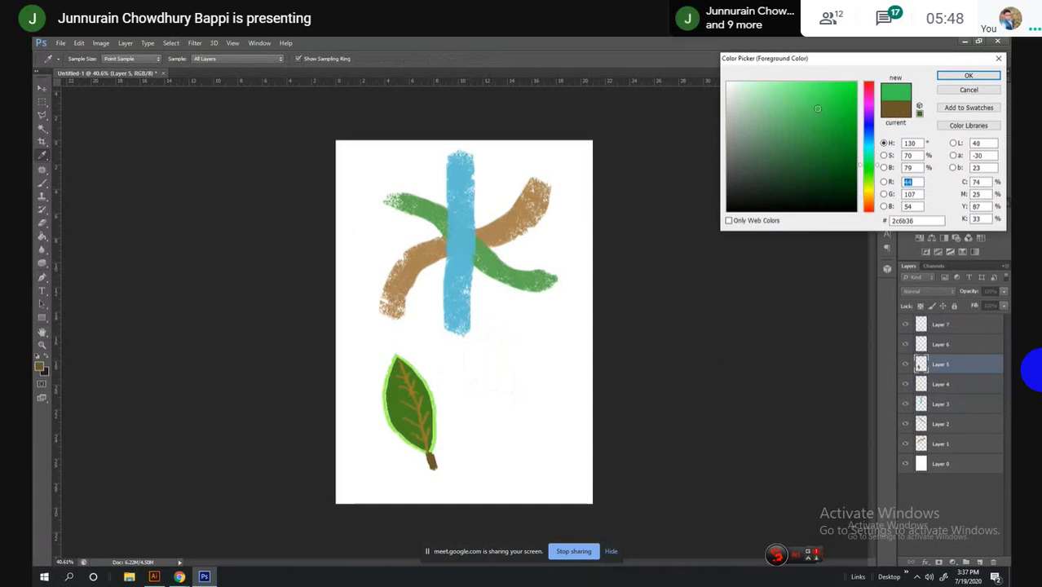
key(z)
click(969, 75)
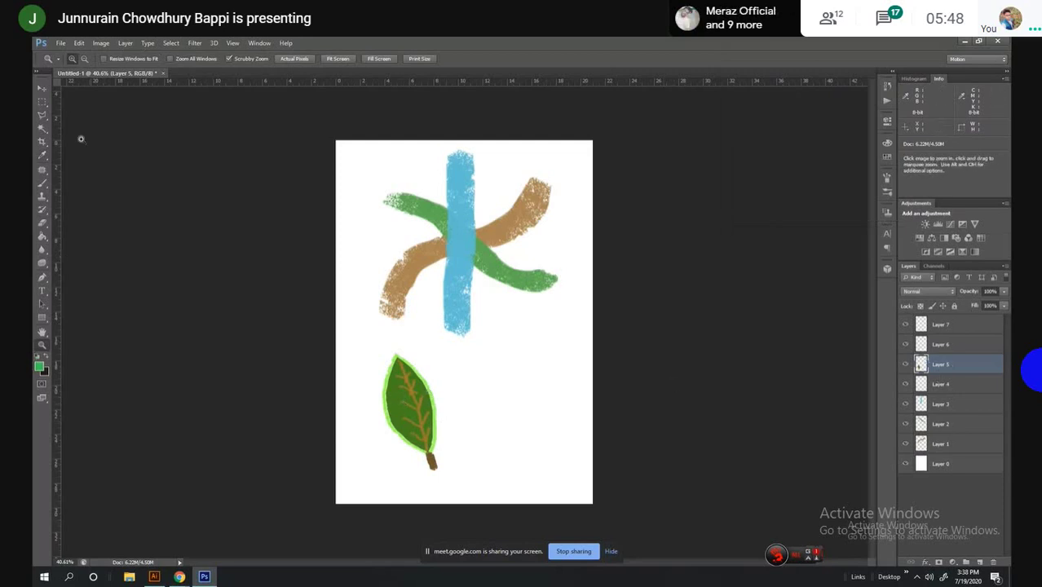
click(946, 345)
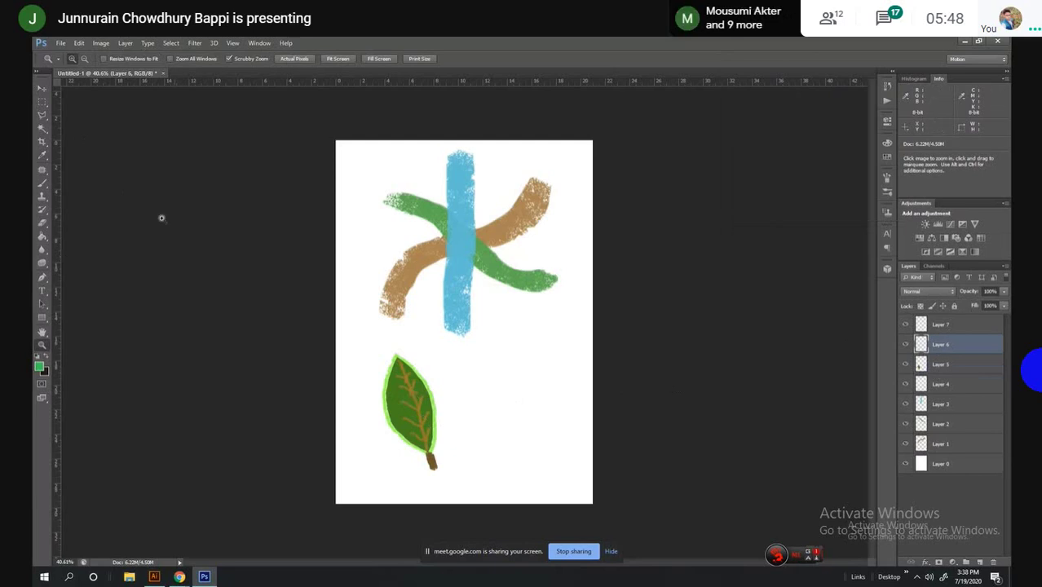
key(v)
drag(417, 396, 504, 373)
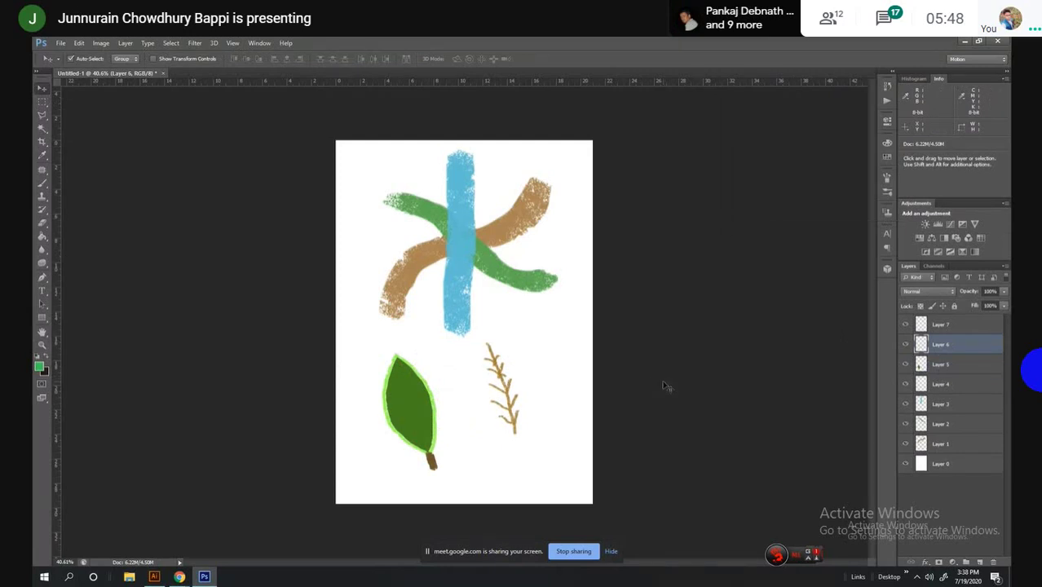
key(ctrl+alt+z)
key(ctrl+alt+z)
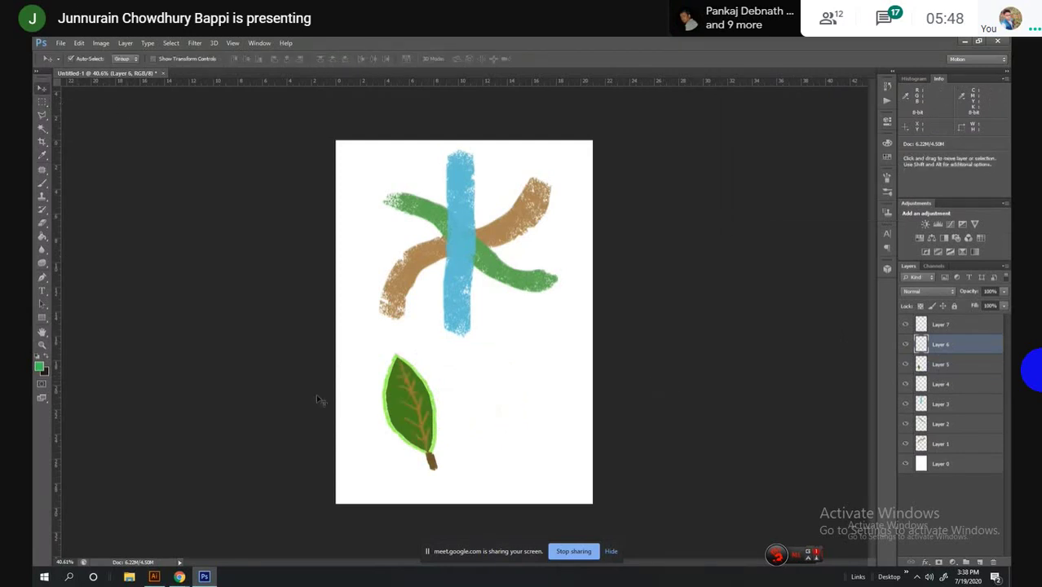
click(968, 326)
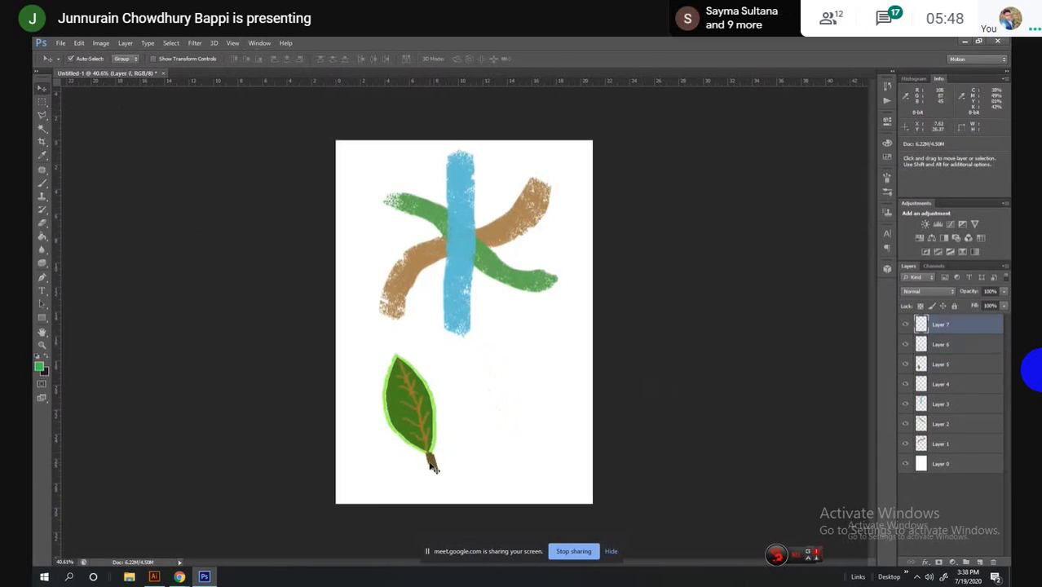
drag(434, 465, 497, 428)
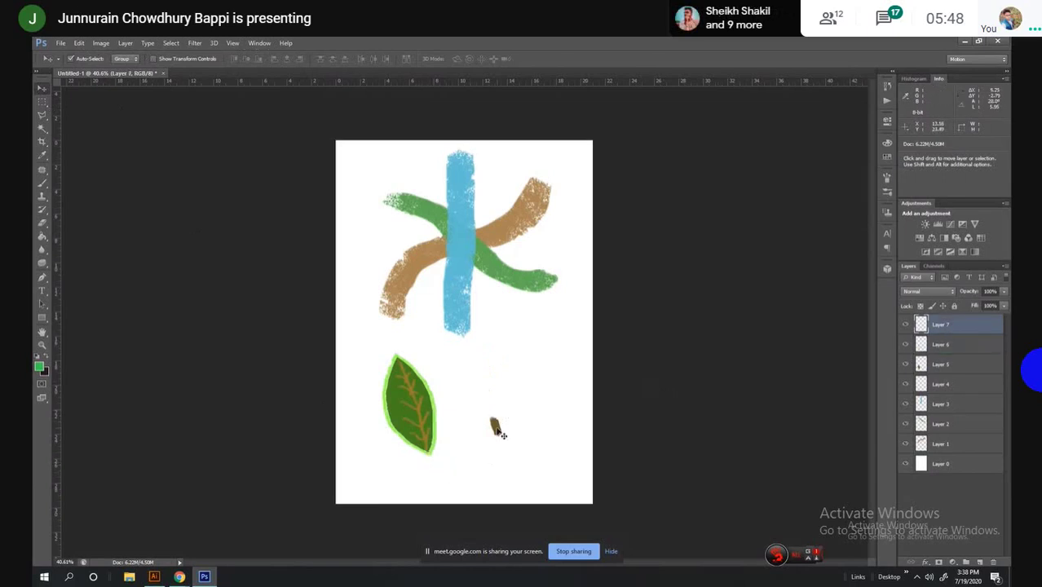
key(ctrl+z)
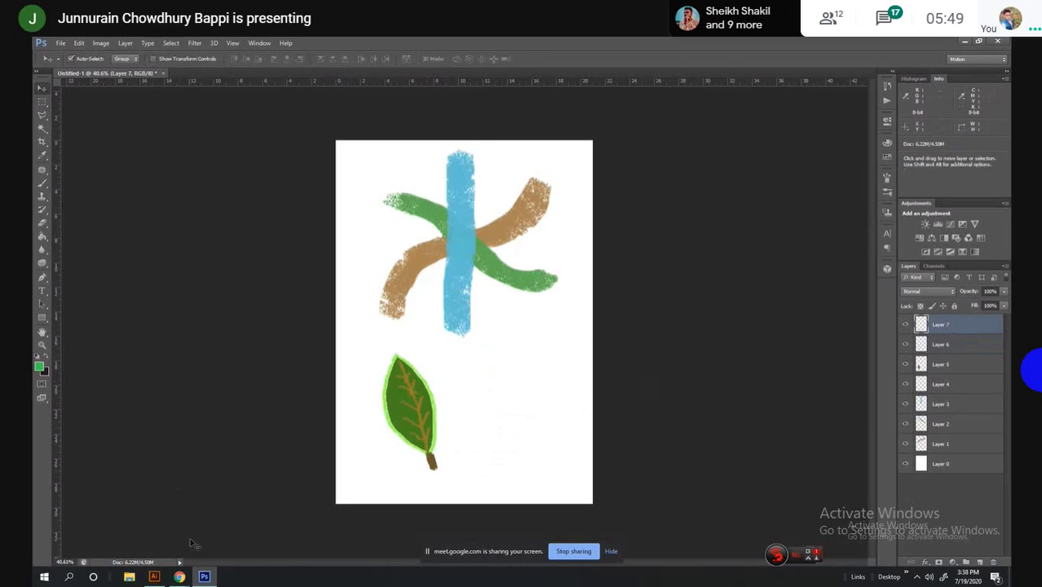
Bring the Google Meet call window in front of the Photoshop leaf drawing
mouse_move(179, 577)
click(150, 532)
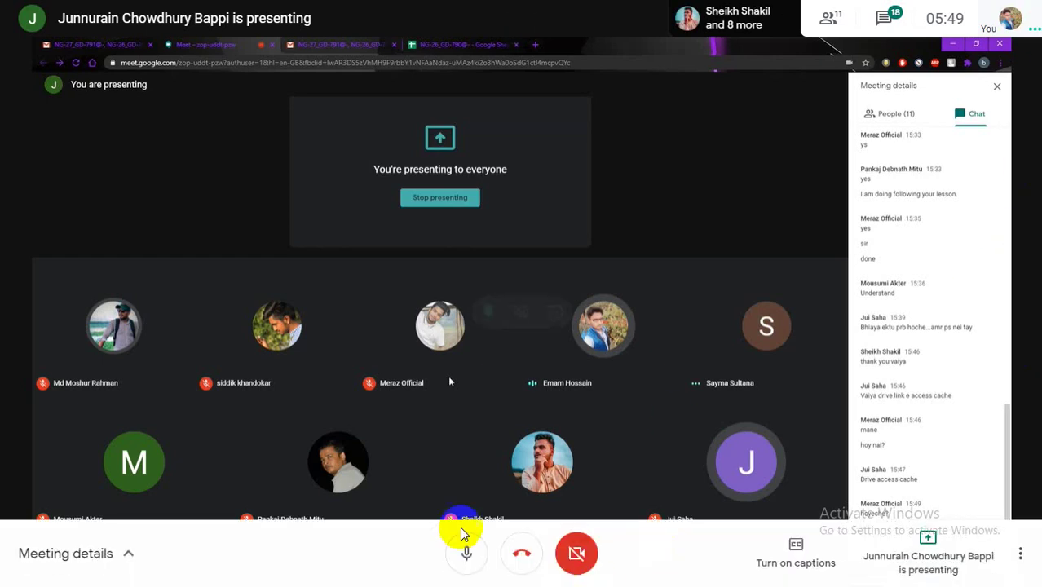
Mute the Meet microphone and bring Photoshop's leaf artwork back to the front
click(469, 551)
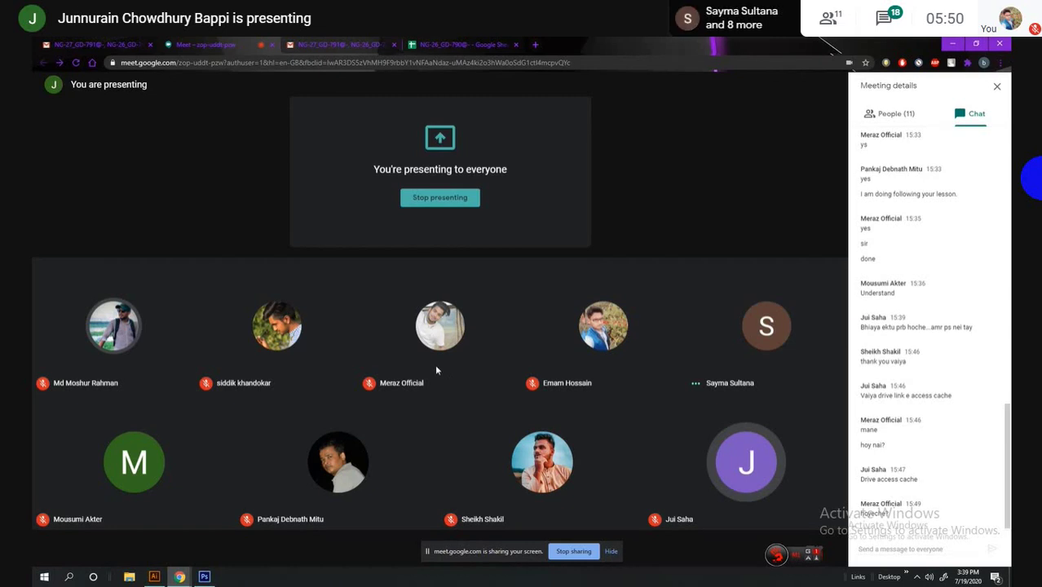
click(205, 578)
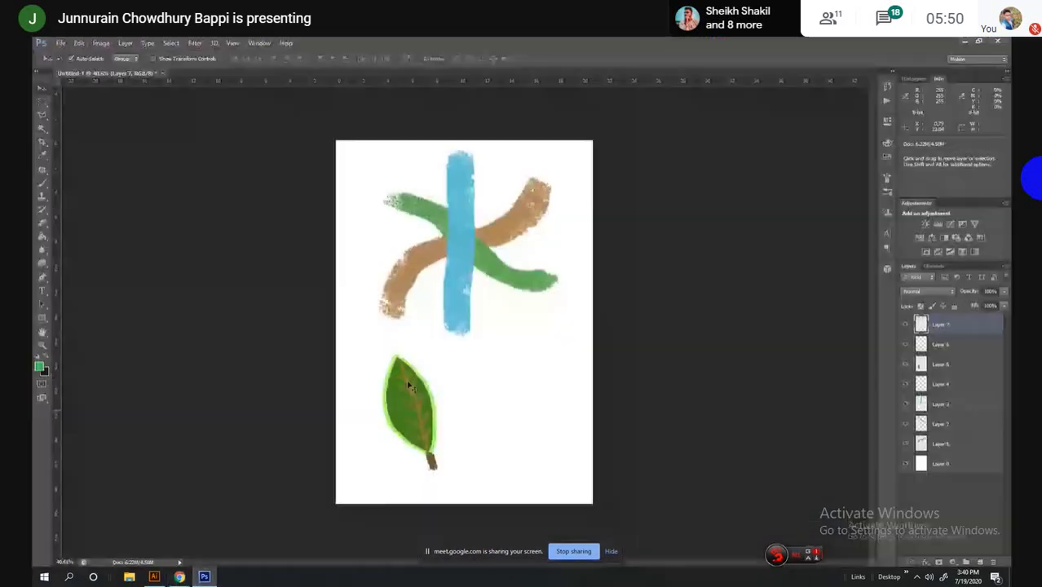
Select Layers 4–7 and group them into Group 1 with Ctrl+G, briefly checking Meet
click(959, 386)
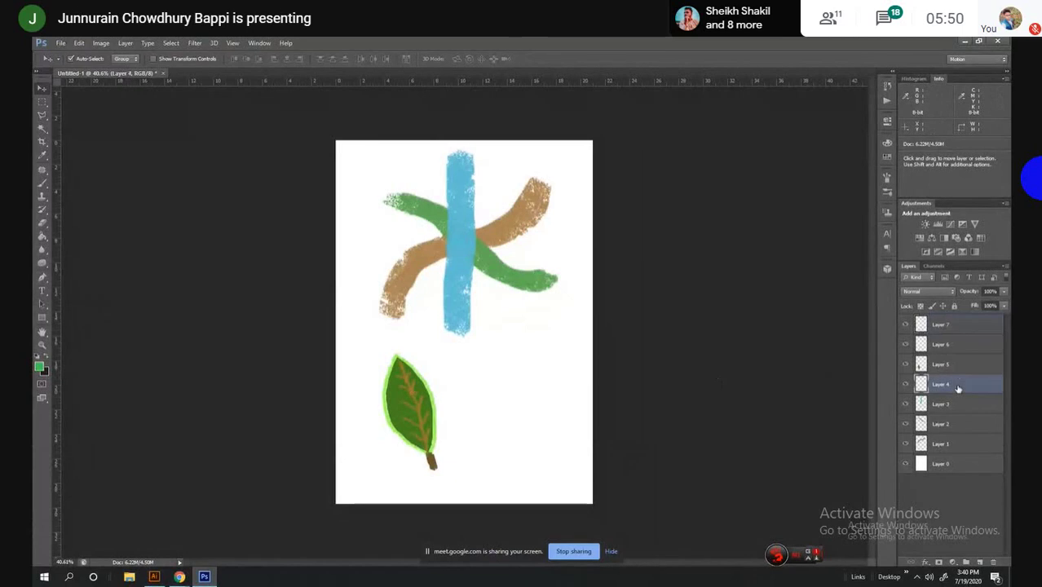
click(951, 325)
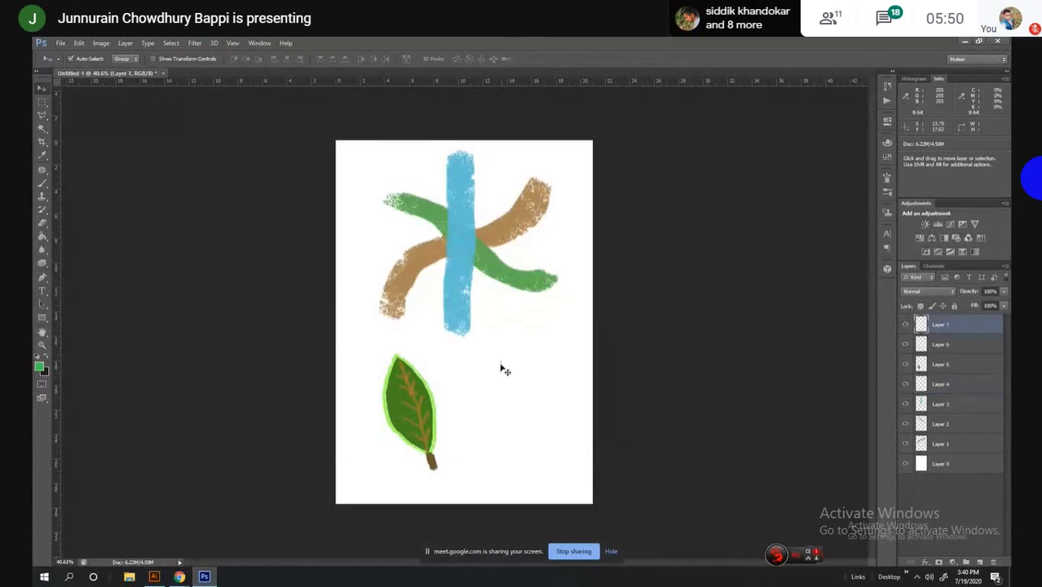
click(978, 387)
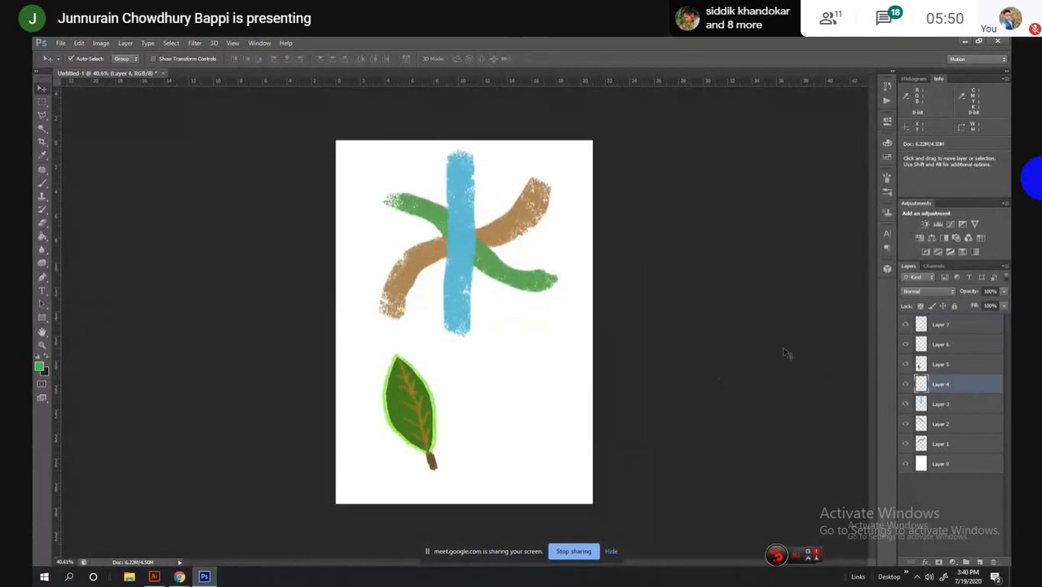
shift+click(961, 328)
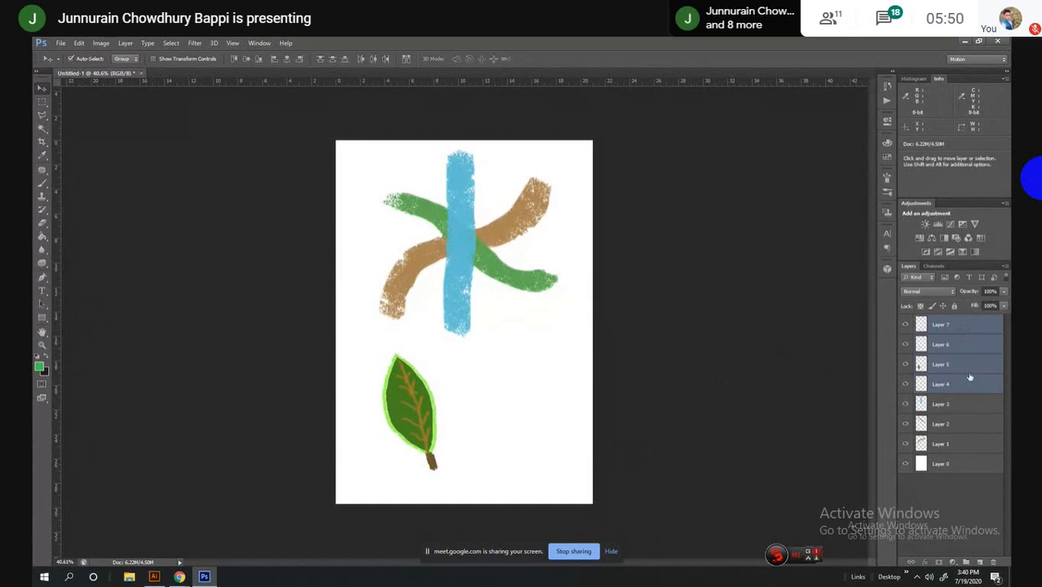
click(969, 365)
click(965, 326)
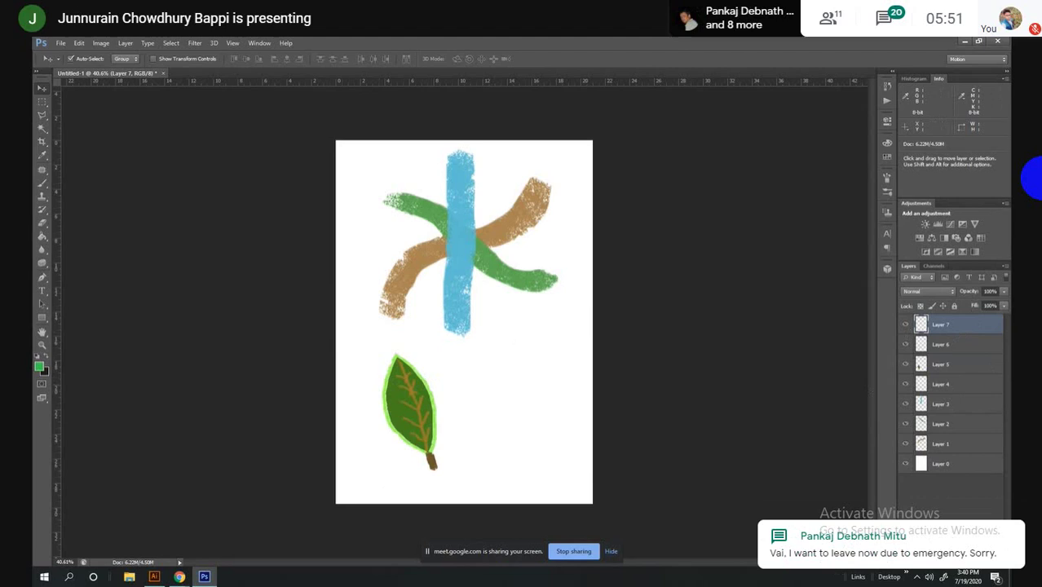
key(ctrl+g)
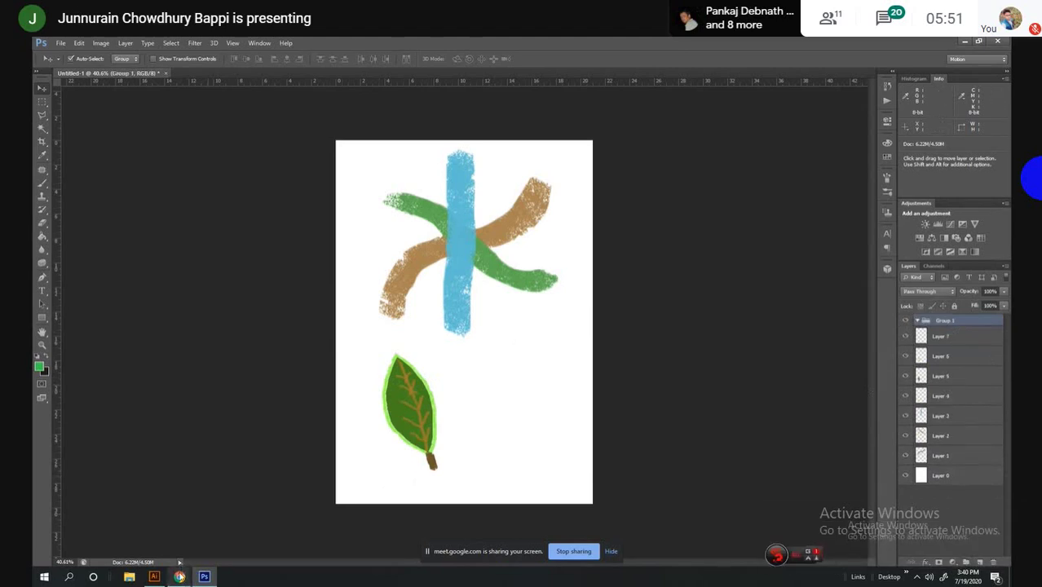
click(139, 531)
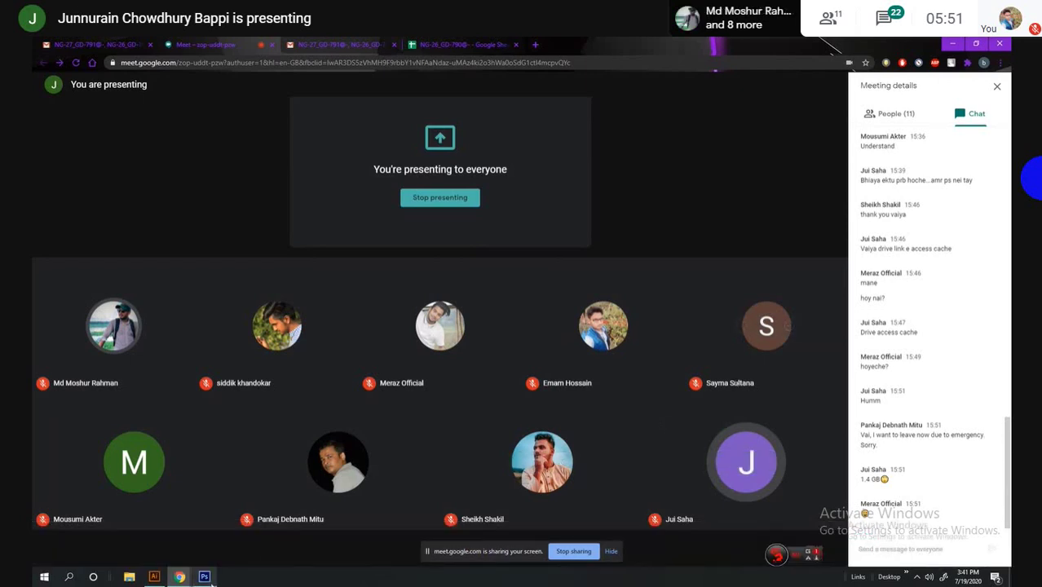
mouse_move(204, 576)
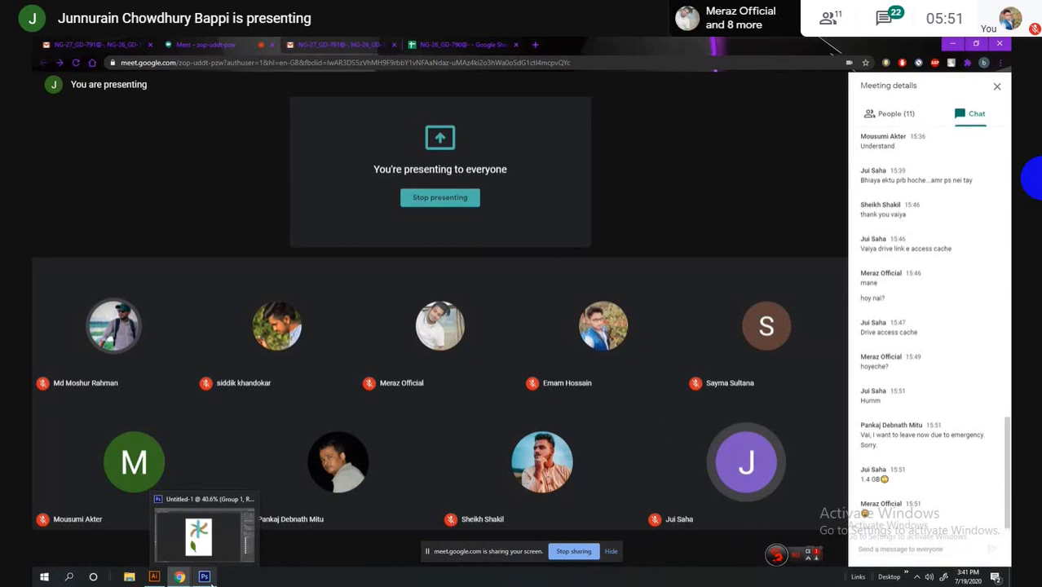
click(205, 578)
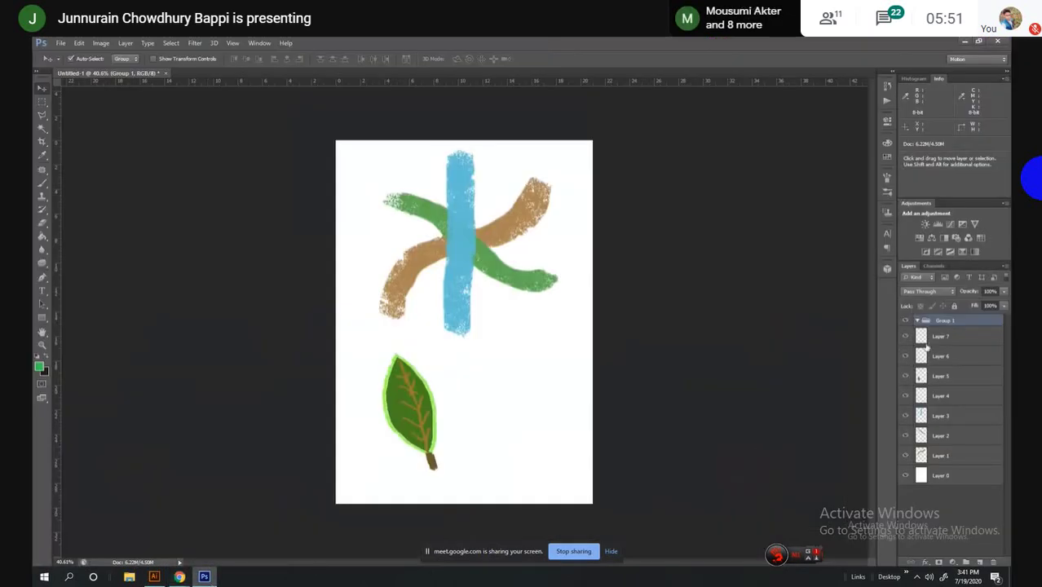
click(954, 338)
click(956, 400)
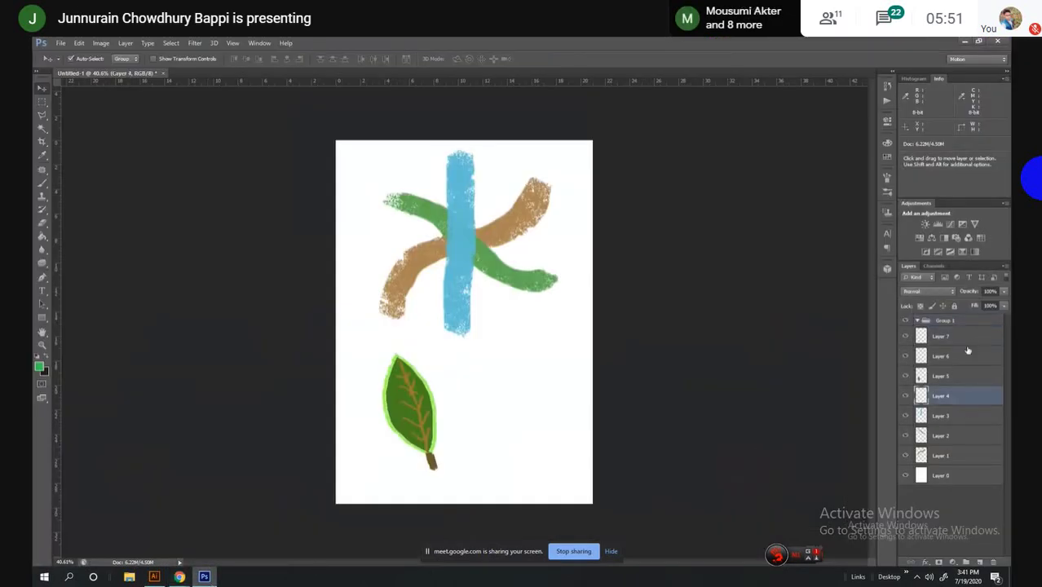
shift+click(972, 343)
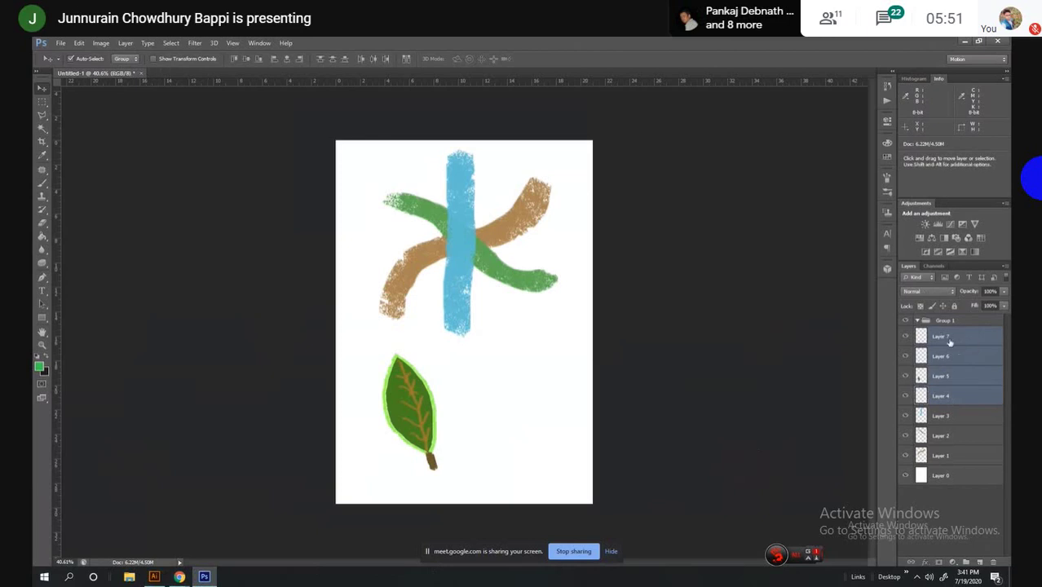
drag(949, 339, 946, 323)
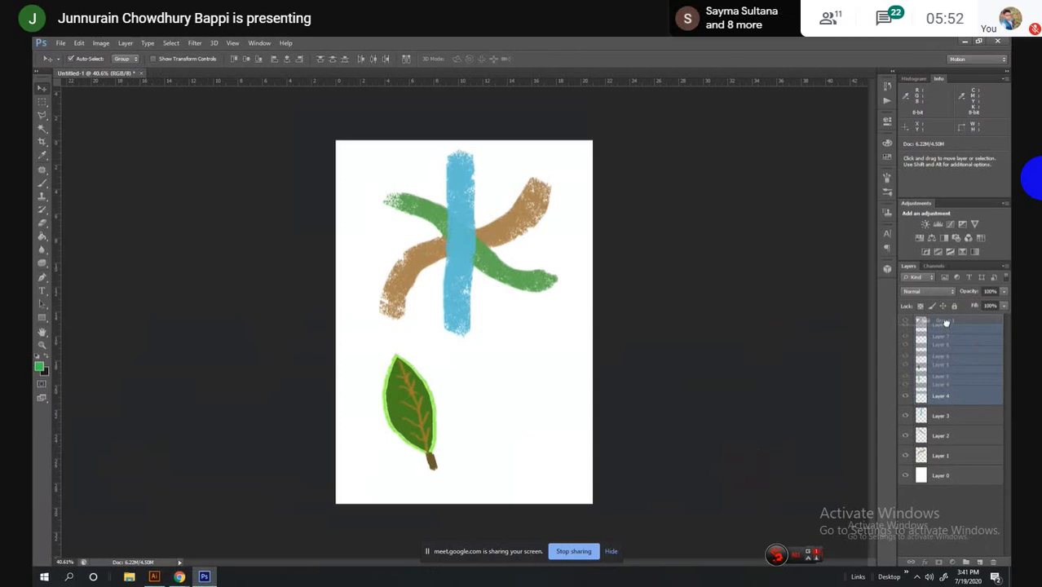
drag(946, 323, 945, 325)
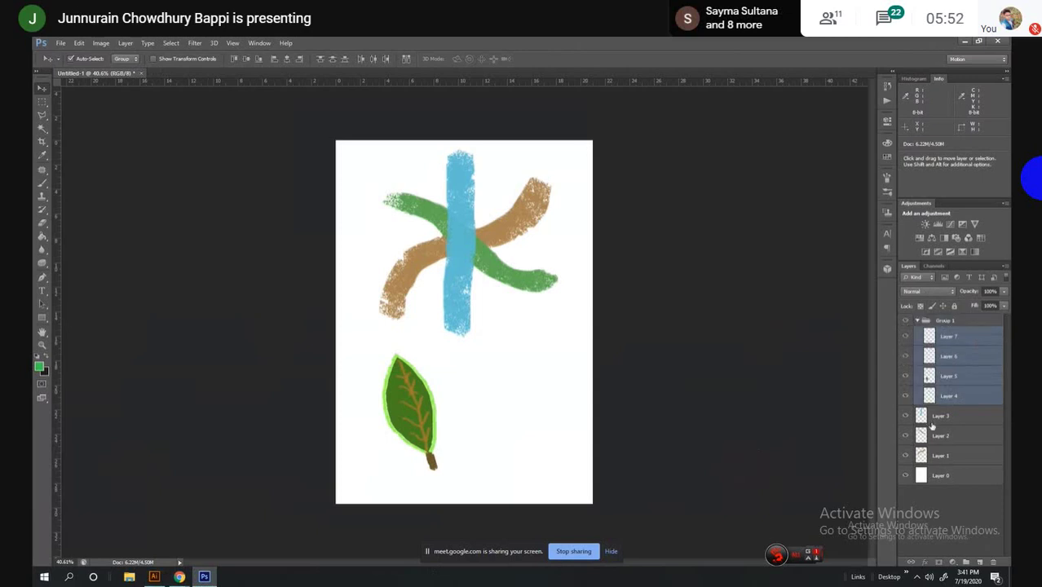
click(919, 323)
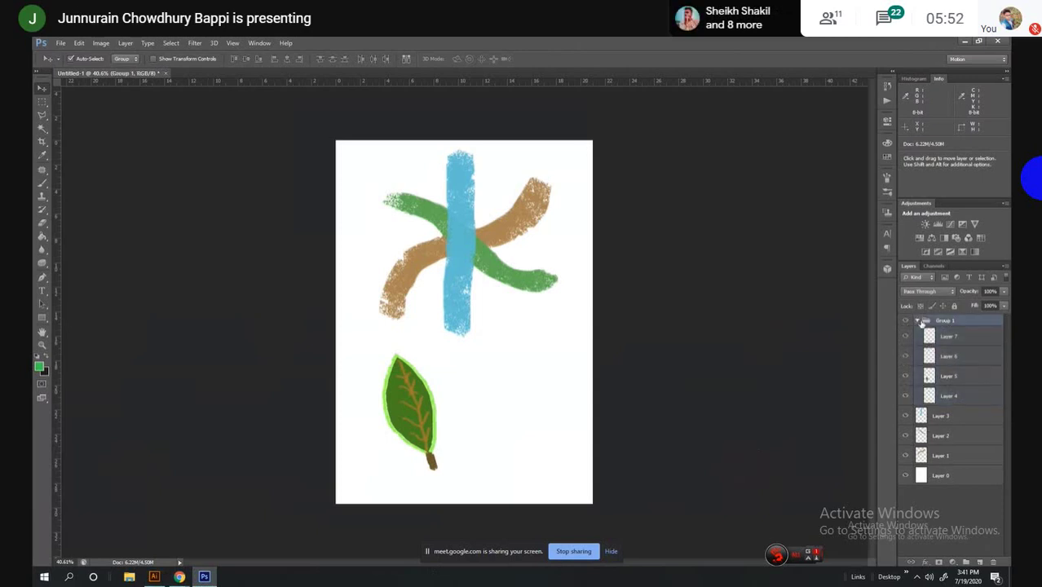
double_click(919, 322)
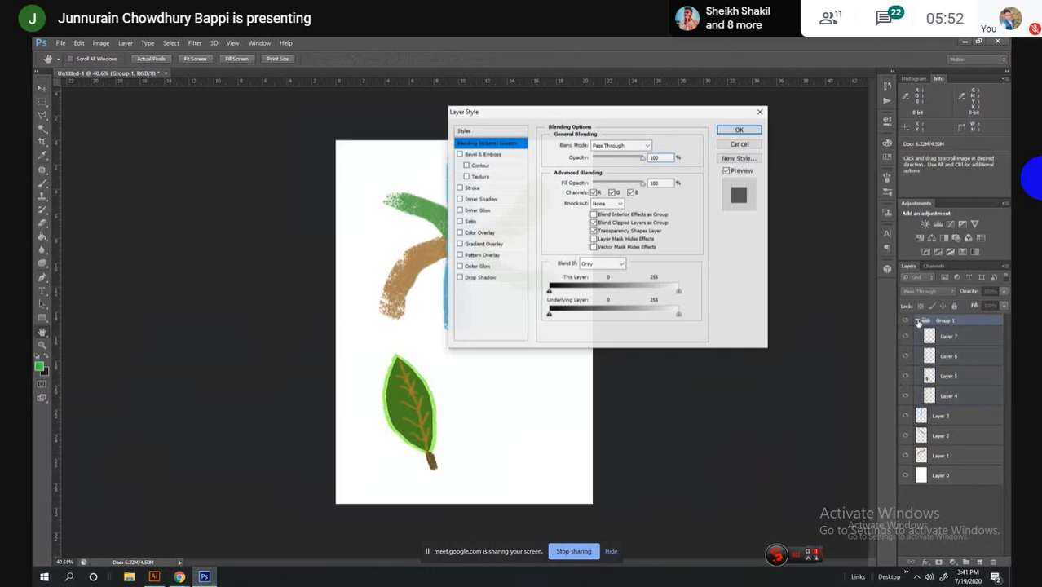
key(Escape)
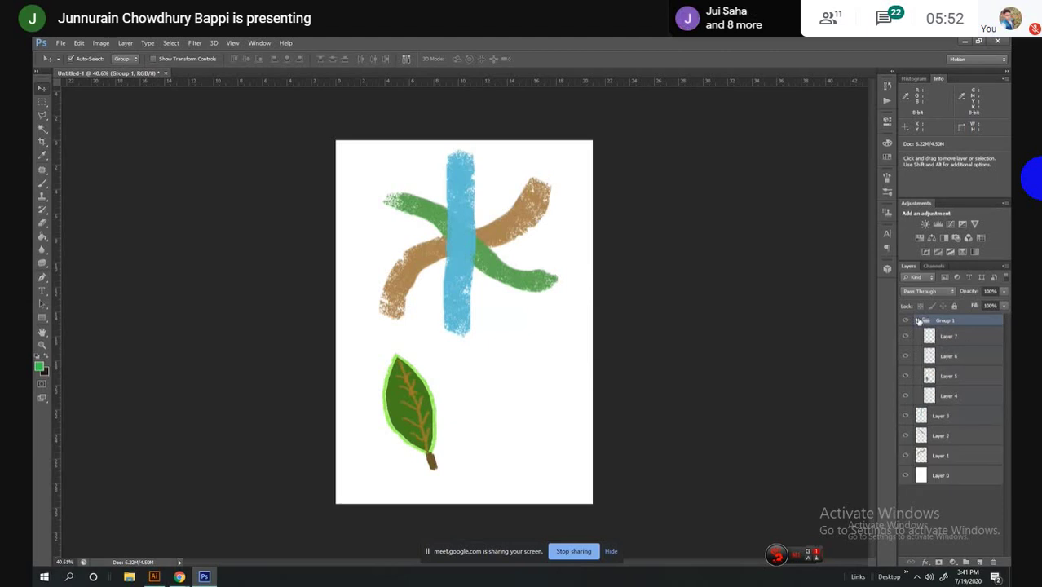
click(919, 320)
click(918, 320)
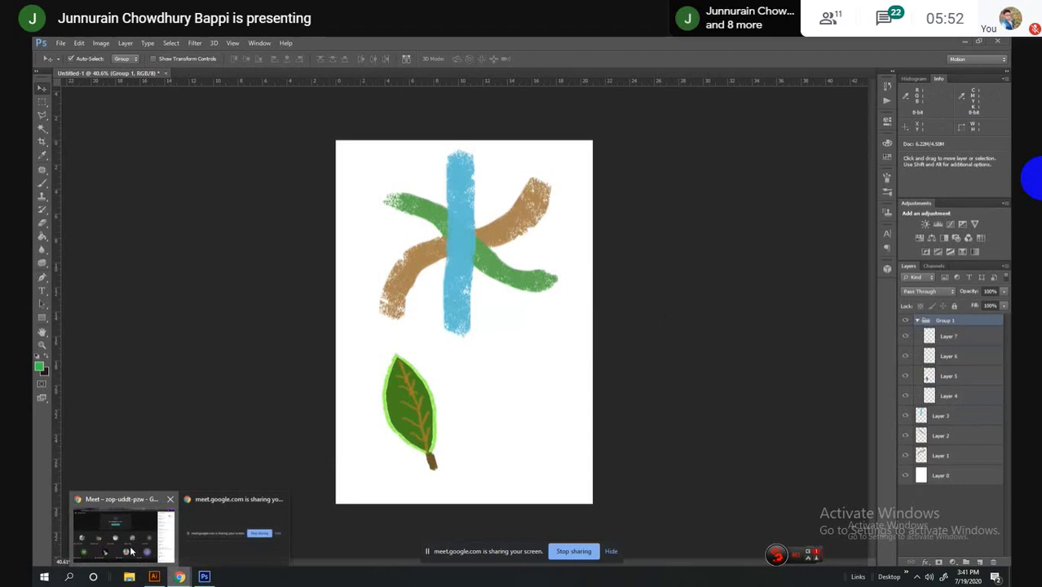
click(131, 552)
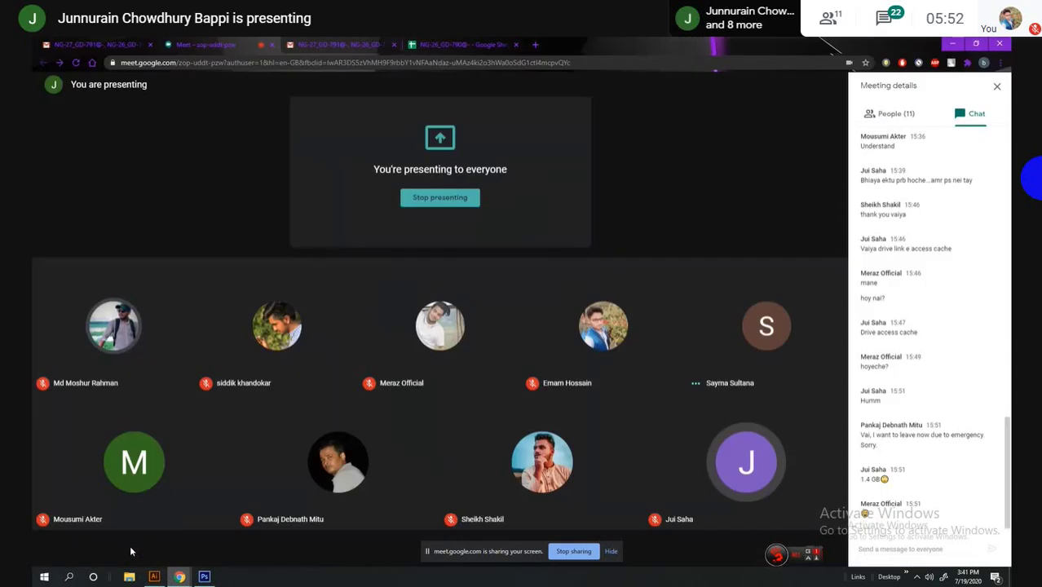
click(204, 576)
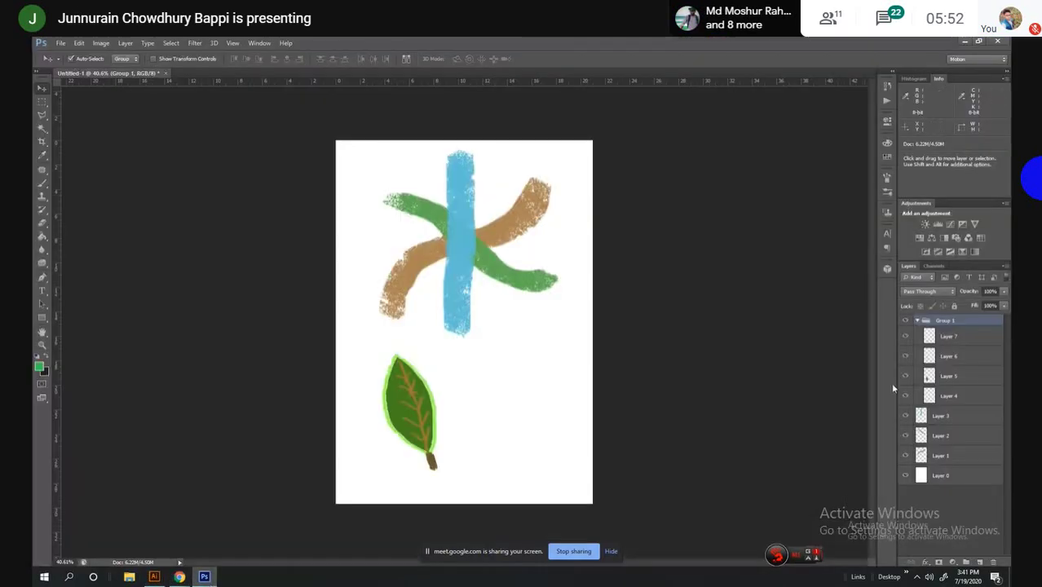
Nudge the grouped leaf slightly right with the Move tool, then bring Meet forward
click(953, 335)
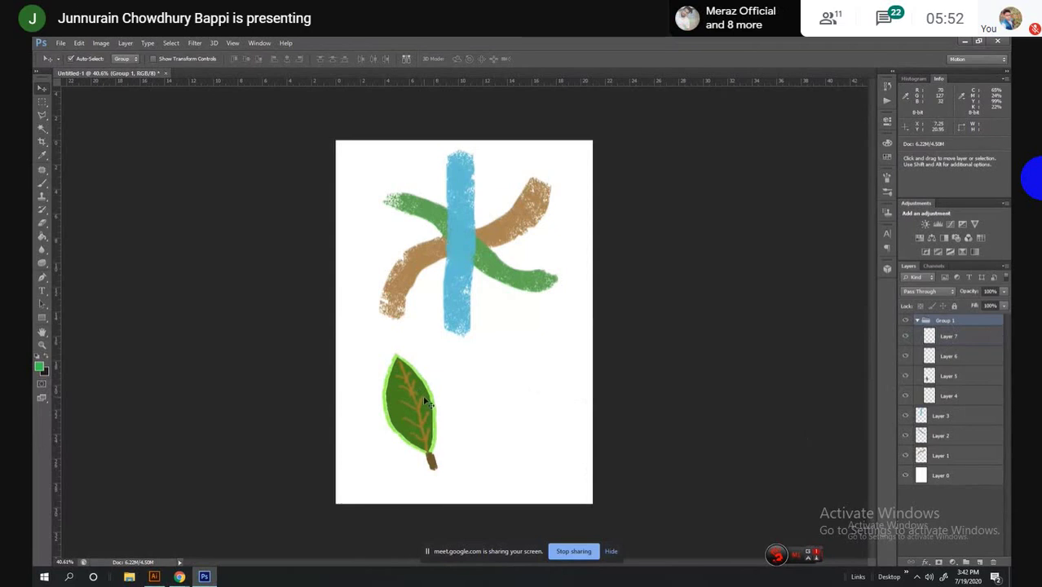
mouse_move(424, 402)
mouse_down()
mouse_move(497, 416)
mouse_move(492, 427)
mouse_move(438, 414)
mouse_move(445, 392)
mouse_move(424, 438)
mouse_move(461, 436)
mouse_move(420, 441)
mouse_move(450, 441)
mouse_move(424, 423)
mouse_move(449, 438)
mouse_move(428, 440)
mouse_up()
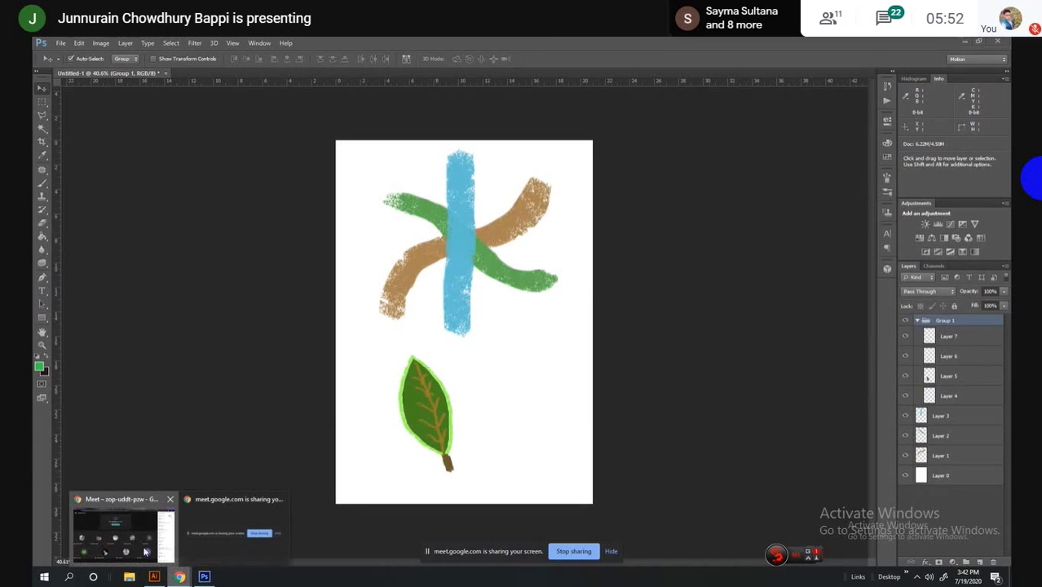
click(143, 553)
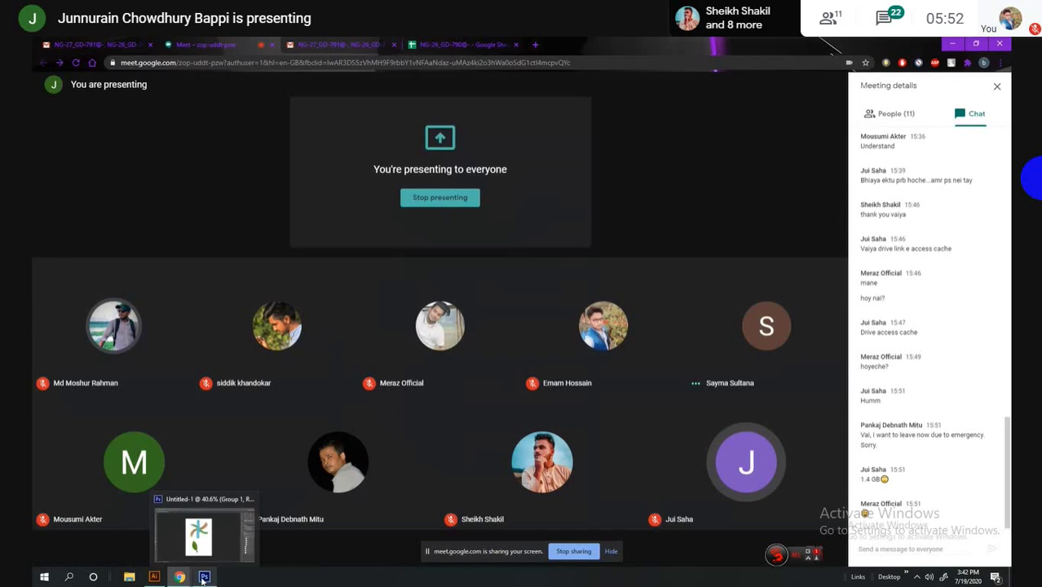
mouse_move(204, 576)
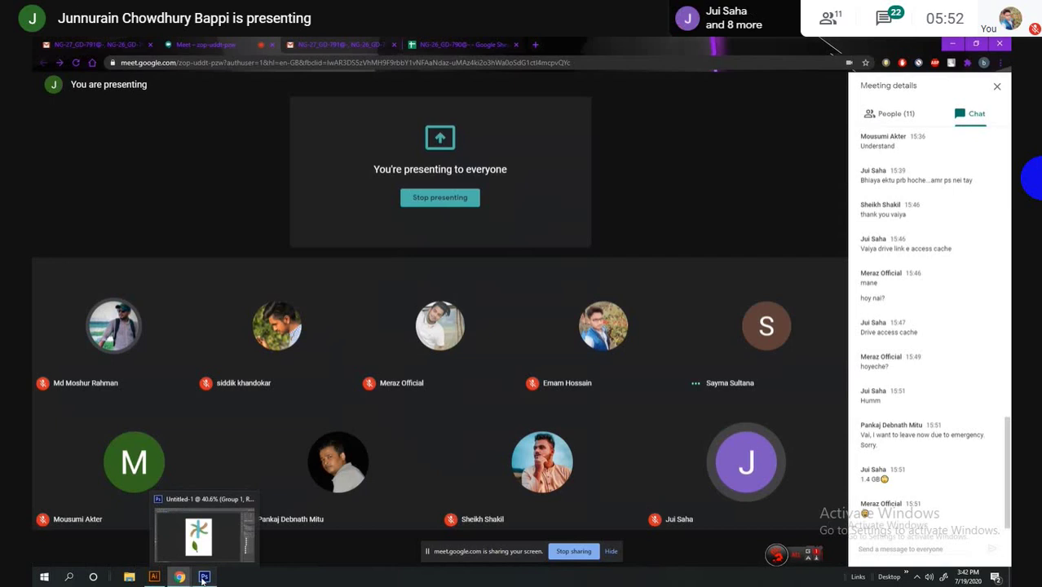
Pick the Brush tool, try painting on Group 1, and dismiss the group-editing error
click(203, 578)
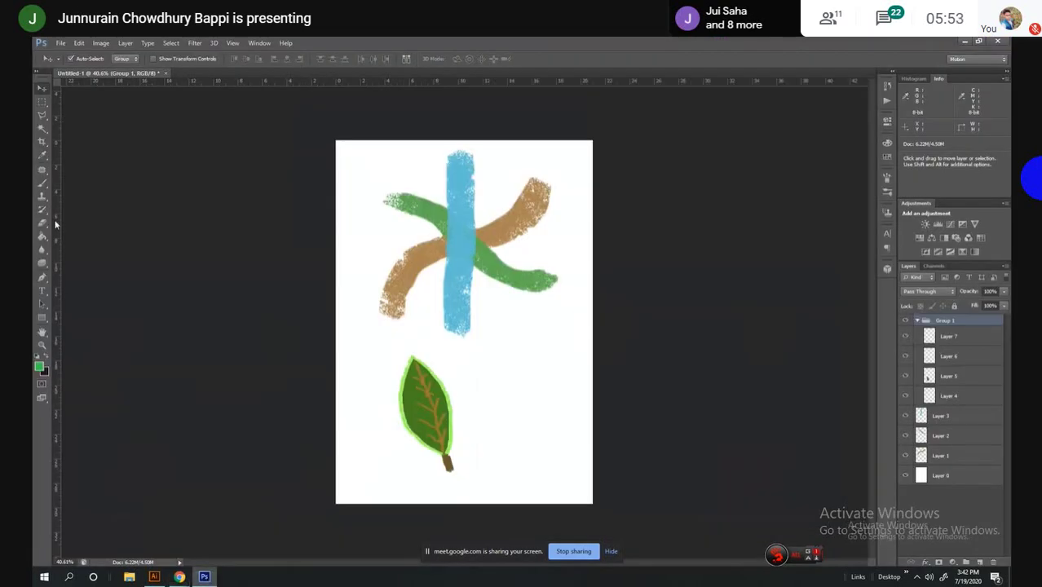
click(42, 182)
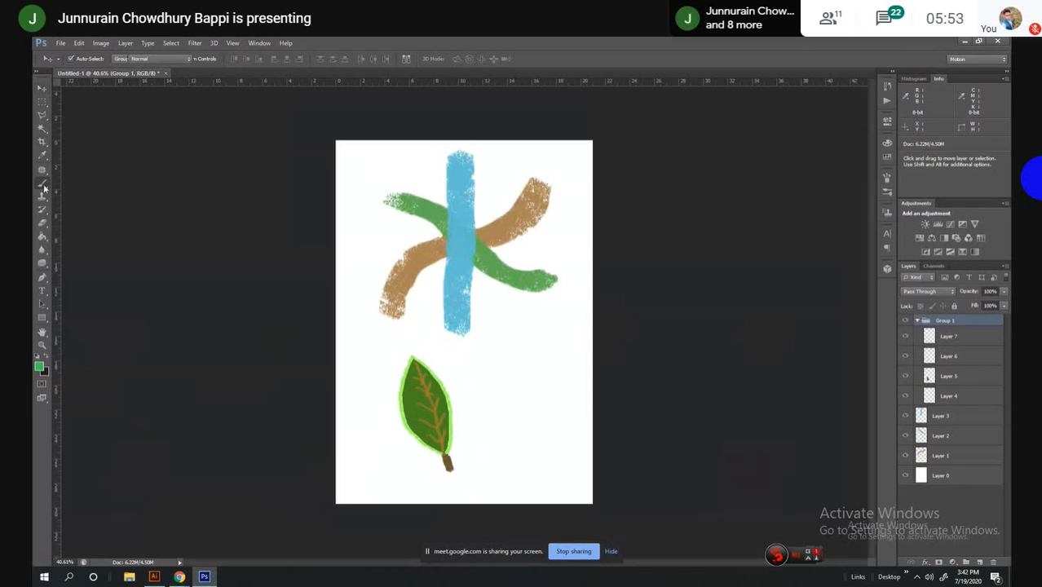
click(424, 392)
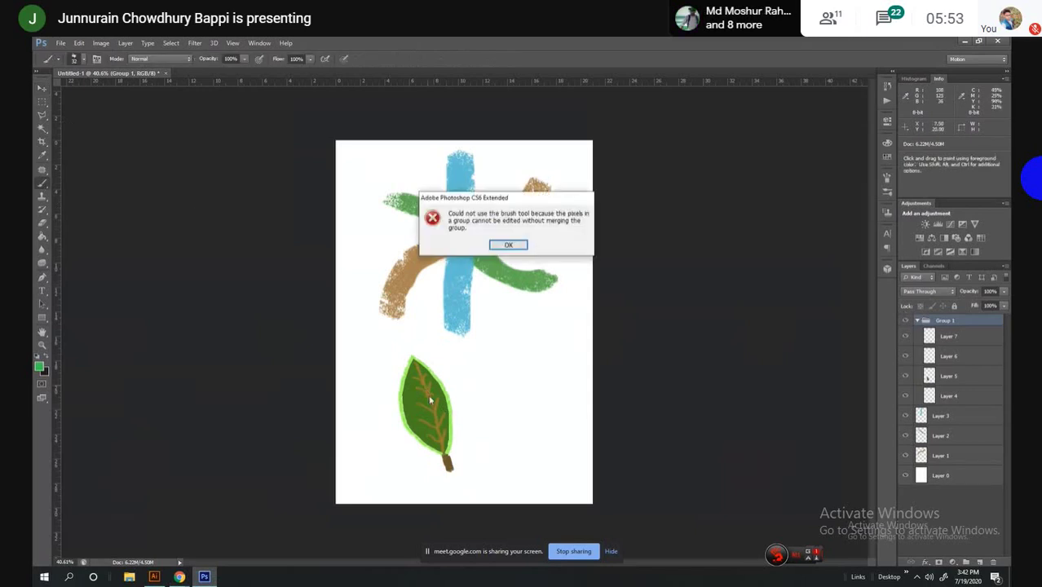
key(Return)
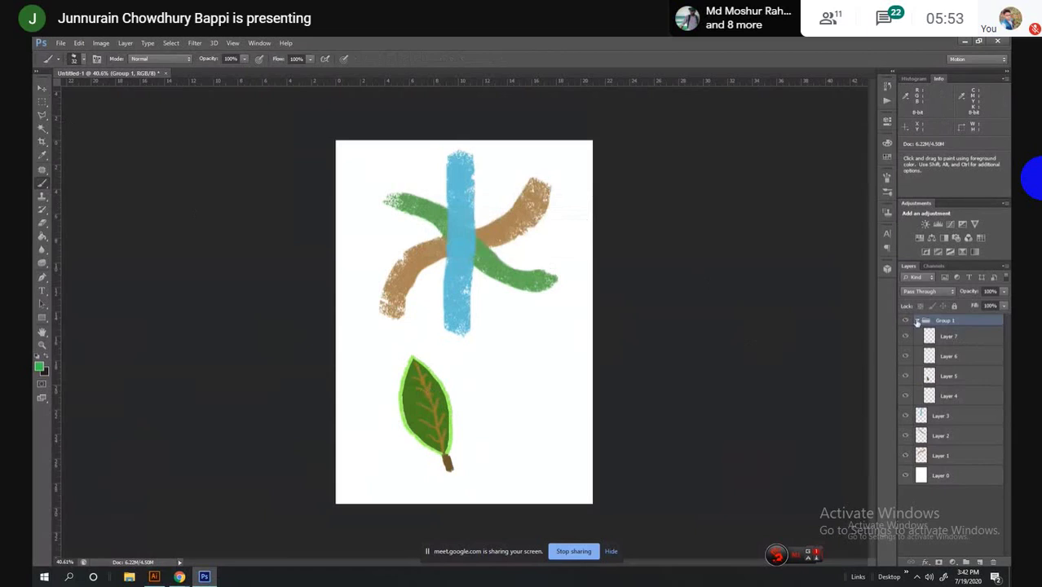
Select Layer 5 inside the group, then check Meet and return to Photoshop
click(947, 336)
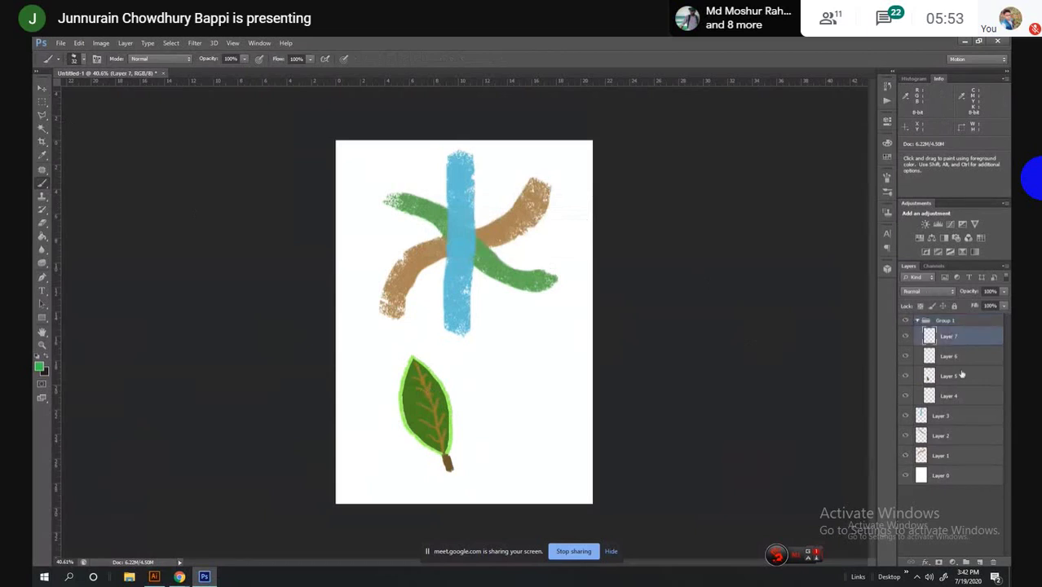
click(946, 377)
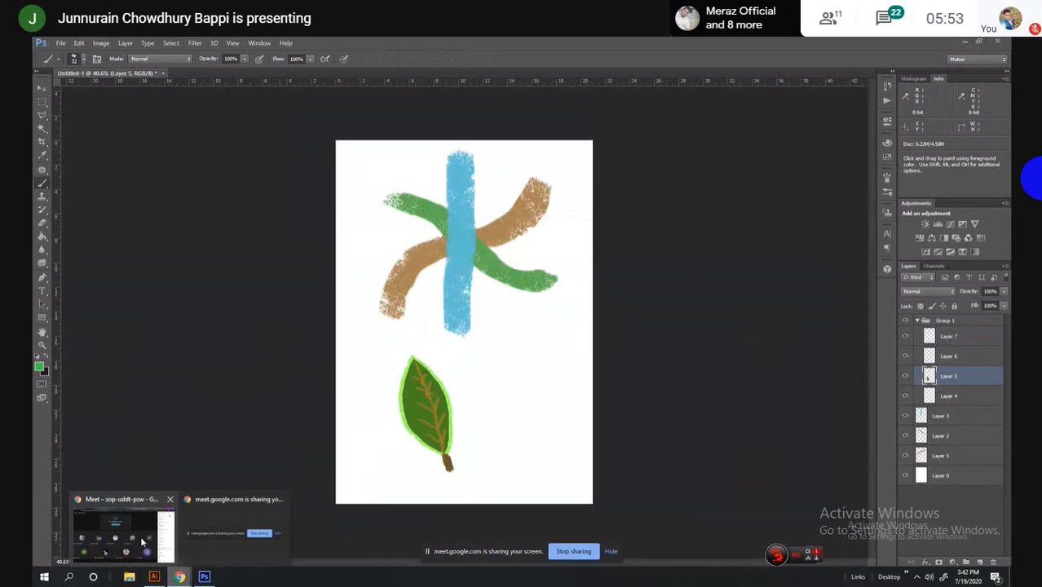
click(137, 541)
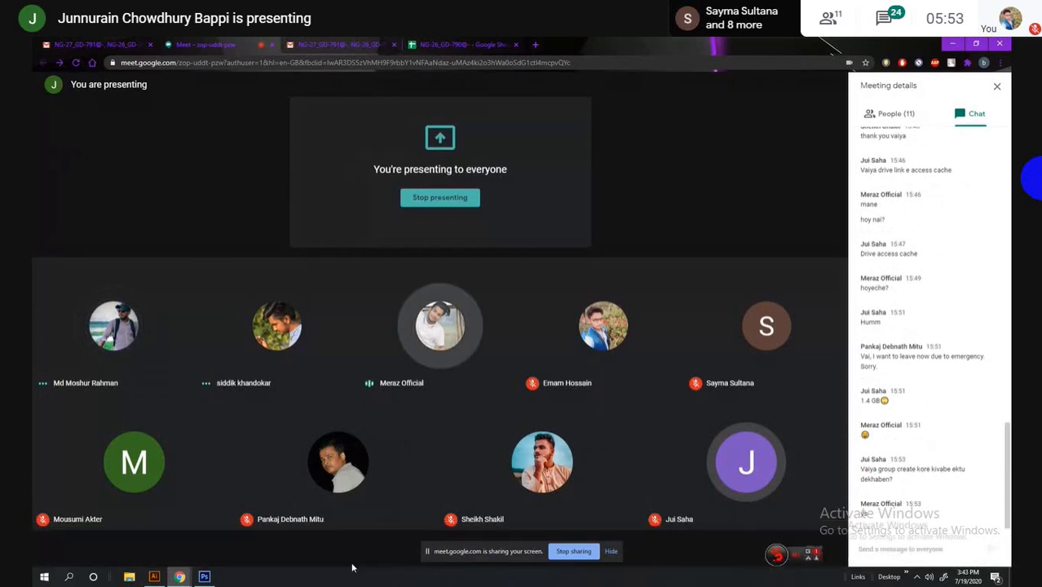
mouse_move(204, 577)
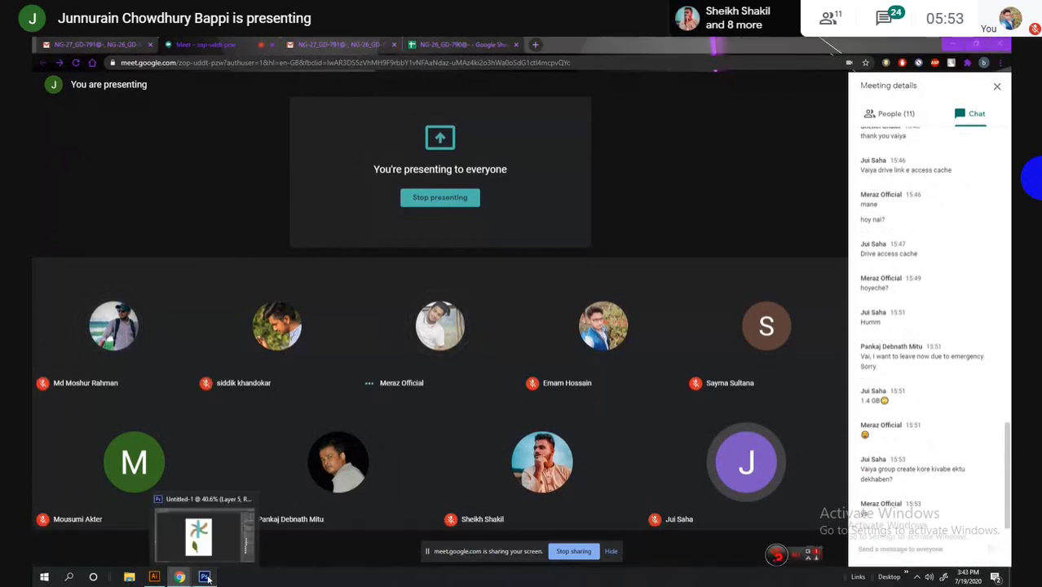
click(205, 577)
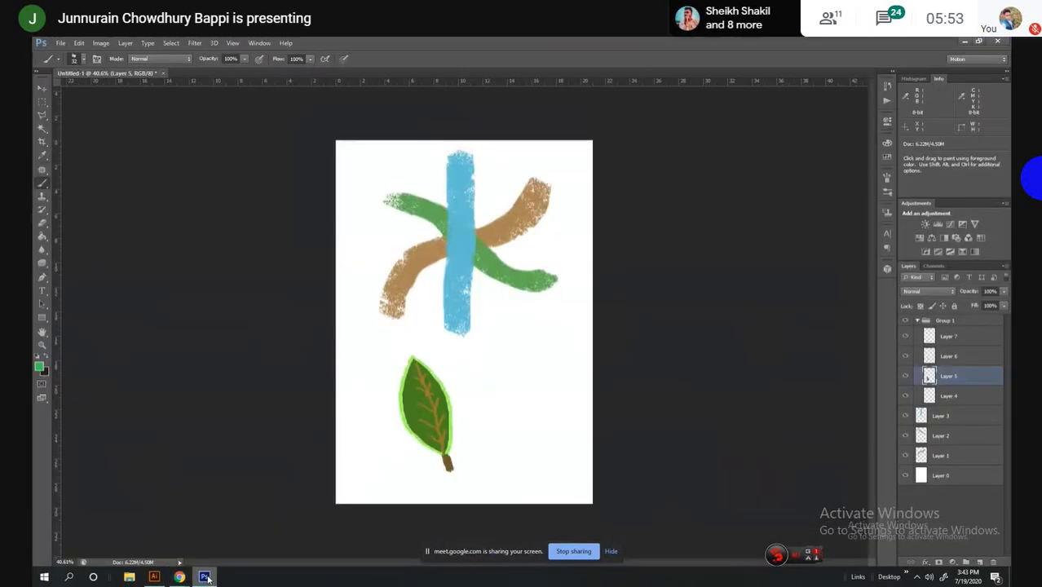
Ungroup Group 1 via Ungroup Layers and make Layer 7 the active layer
click(955, 321)
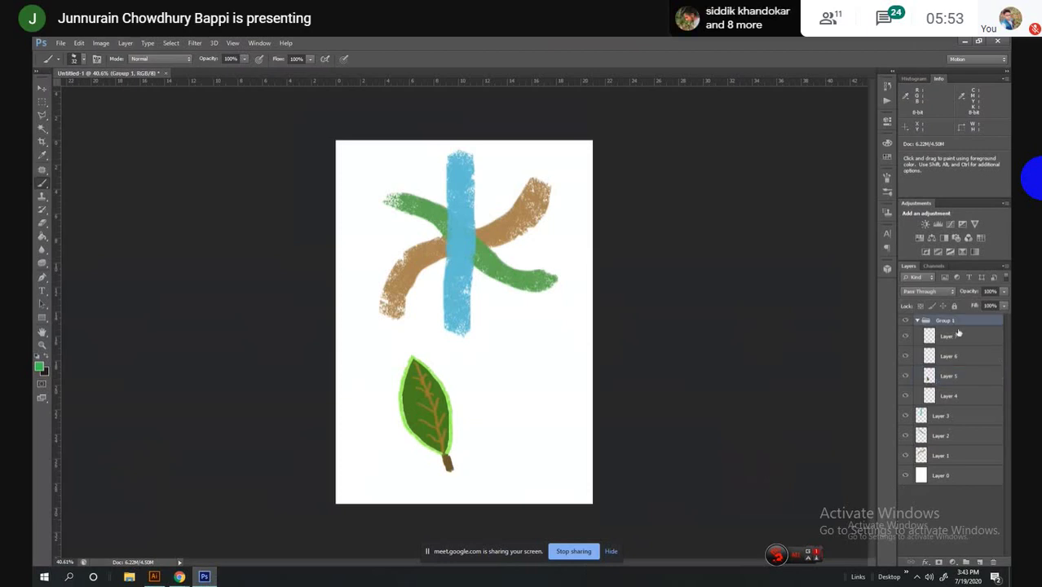
right_click(958, 328)
click(938, 105)
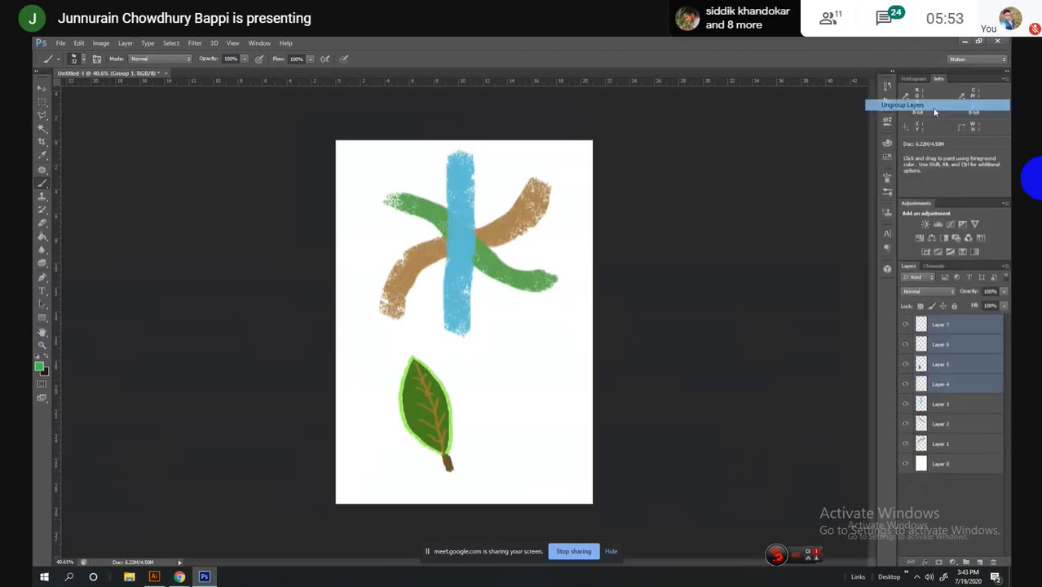
click(965, 395)
click(957, 330)
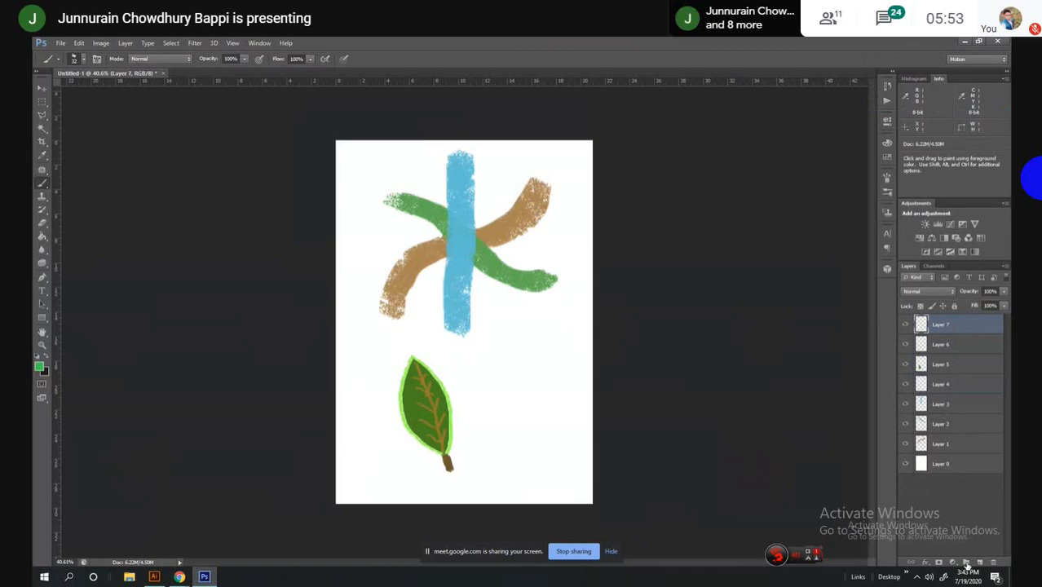
Wrap Layer 7 in a new Group 1, then ungroup it again, leaving Layer 7 active
click(967, 563)
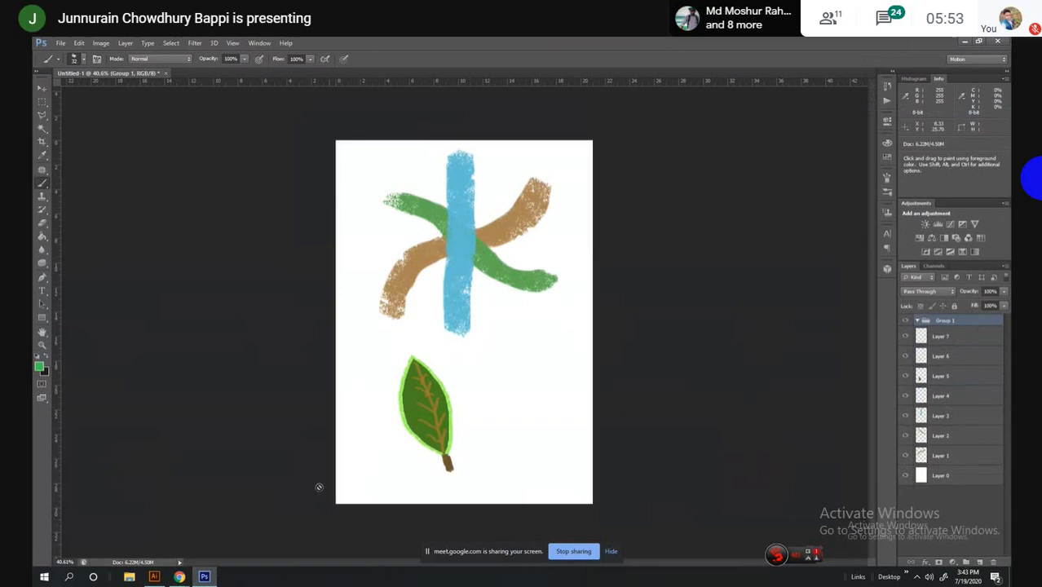
mouse_move(179, 577)
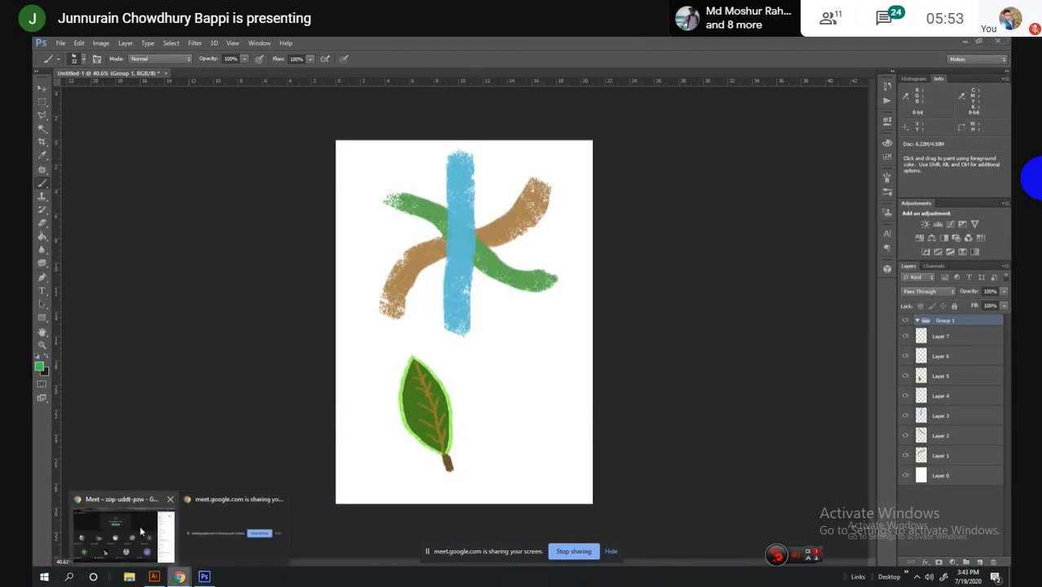
click(141, 534)
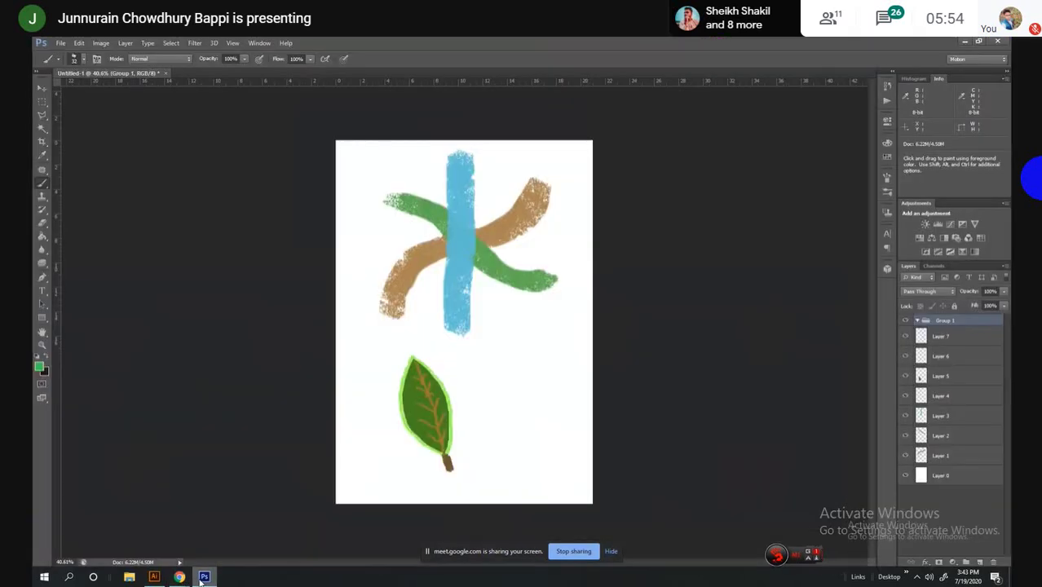
right_click(947, 321)
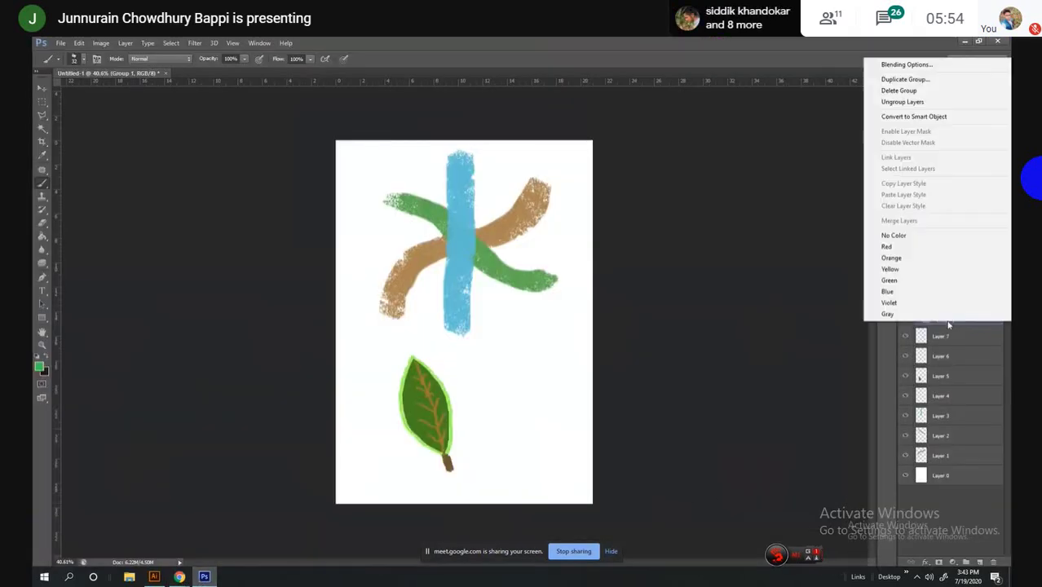
click(921, 101)
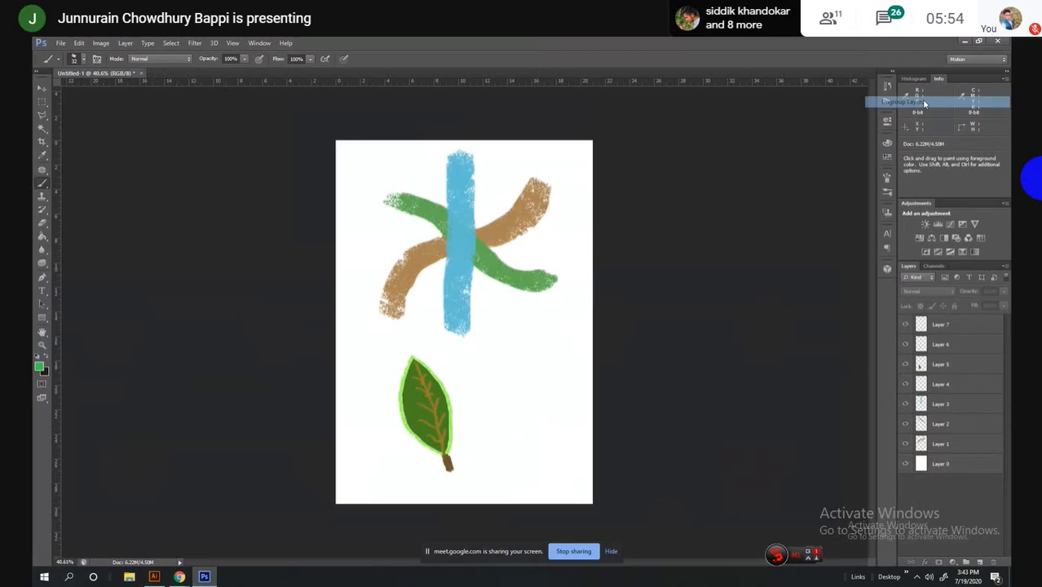
click(949, 329)
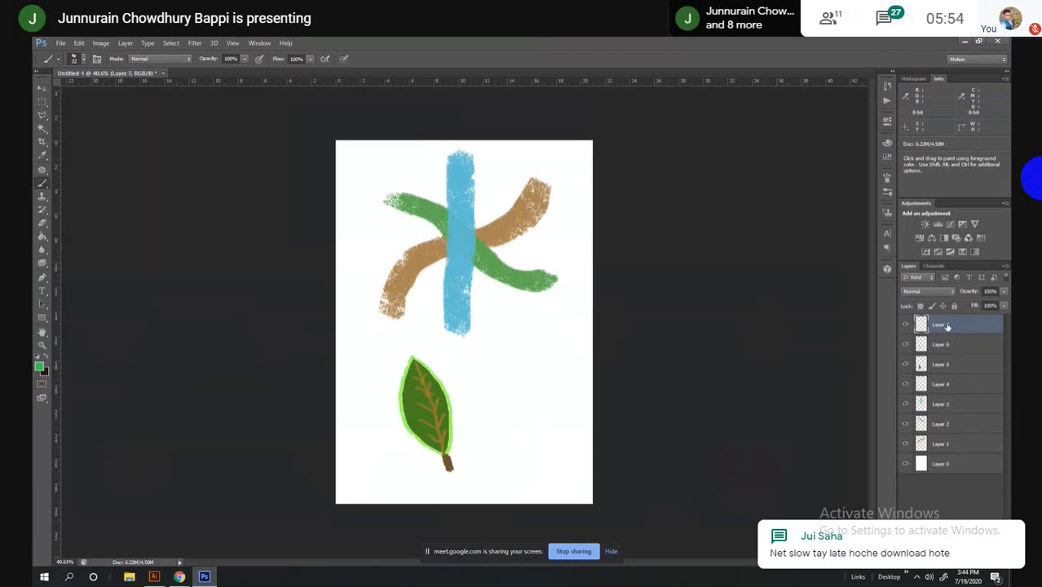
mouse_move(179, 576)
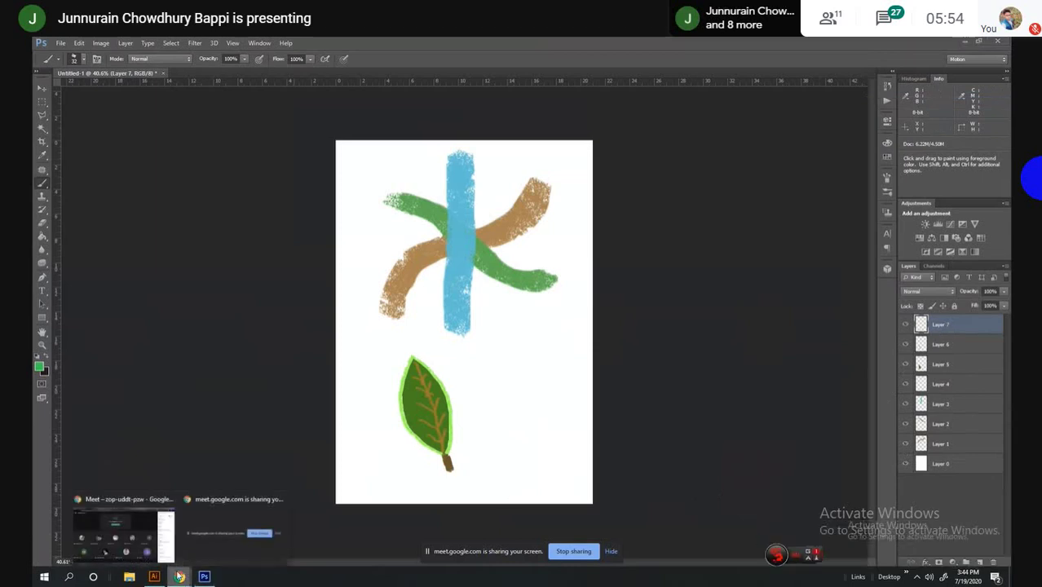
Switch to the Meet call and leave the meeting
click(126, 538)
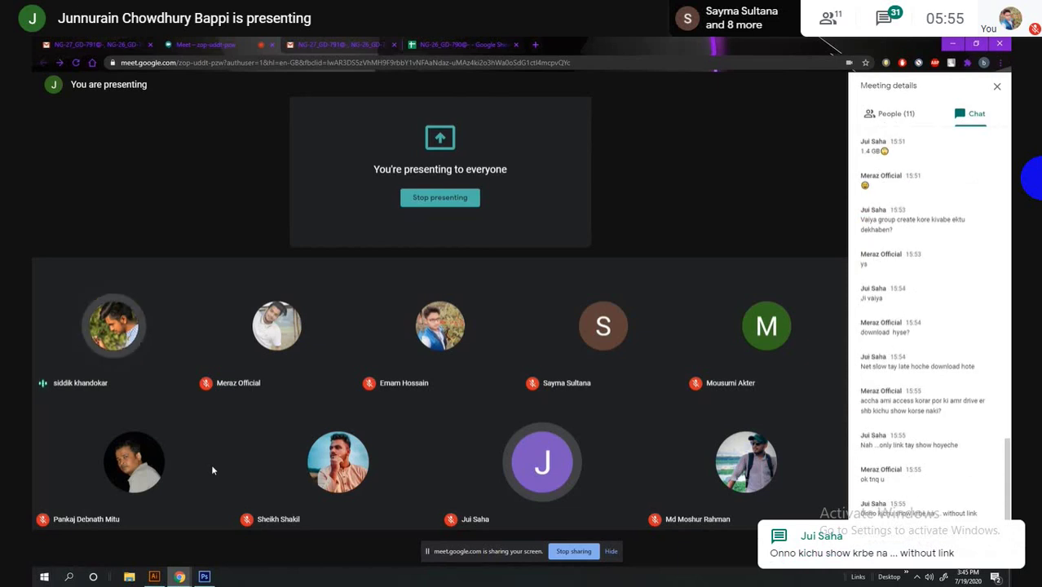
mouse_move(440, 547)
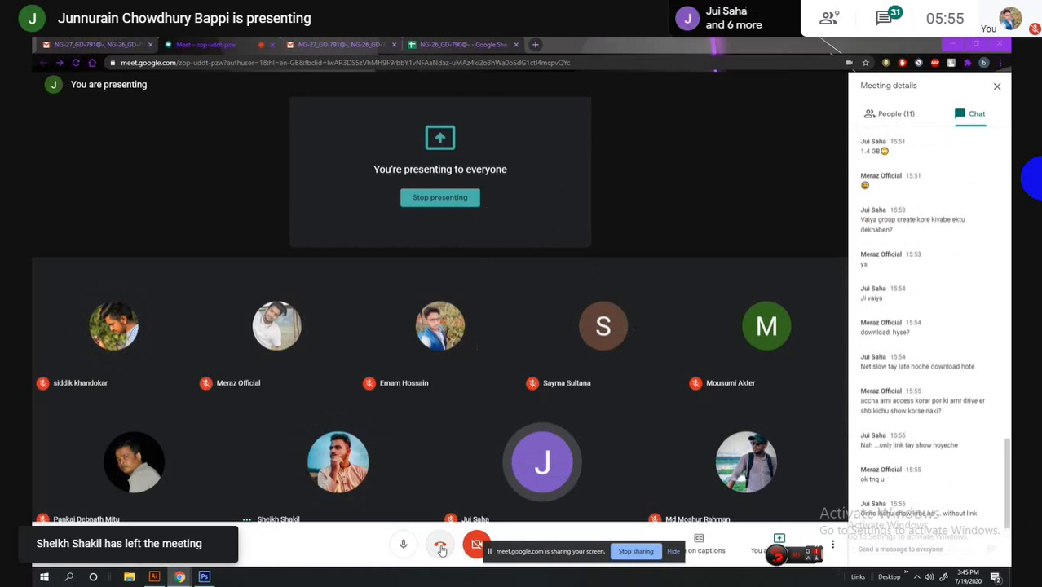
click(441, 548)
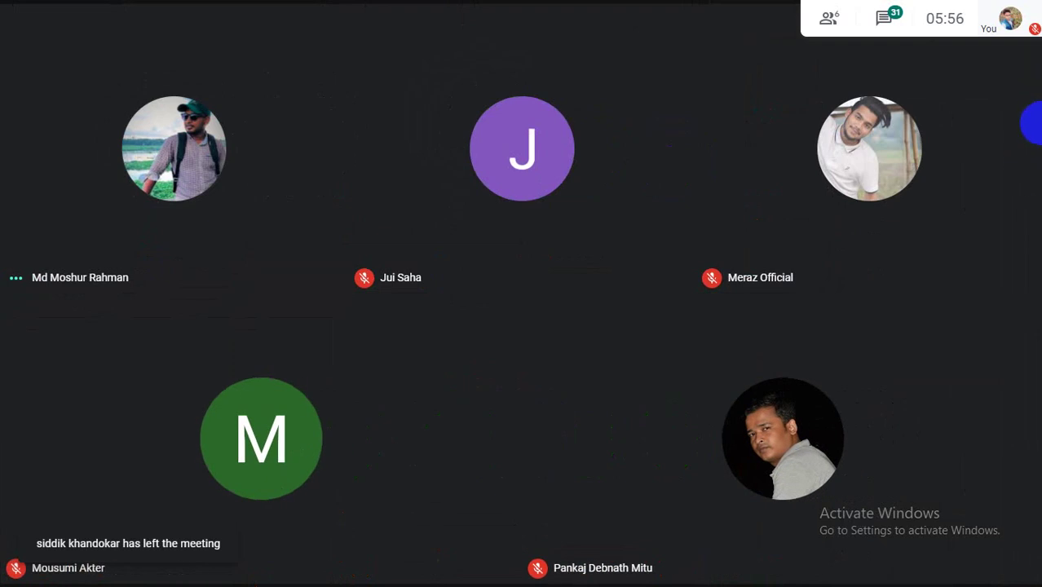
mouse_move(520, 57)
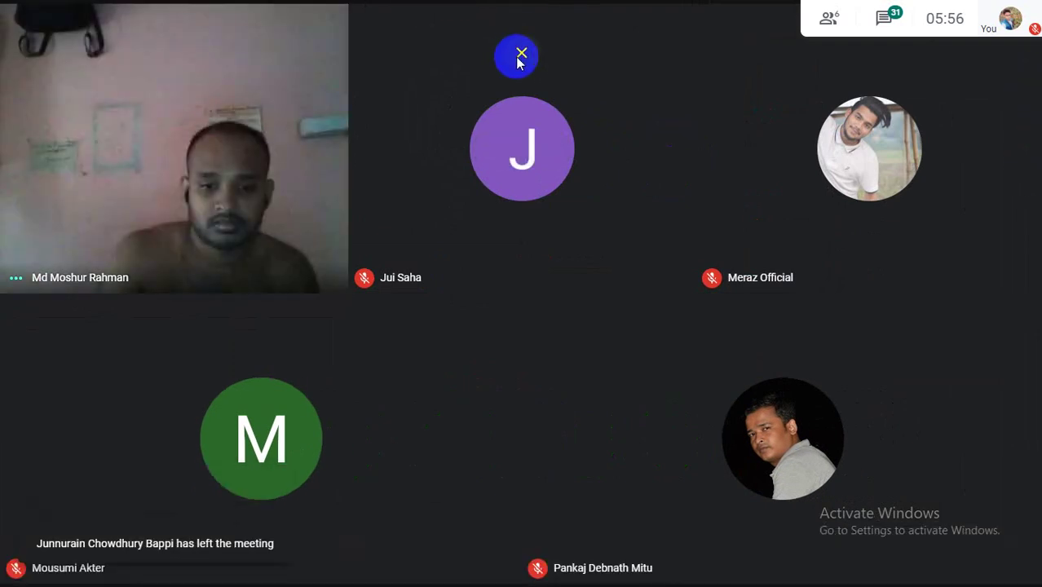
Exit full screen, leave the call, and rate the audio and video five stars
click(521, 55)
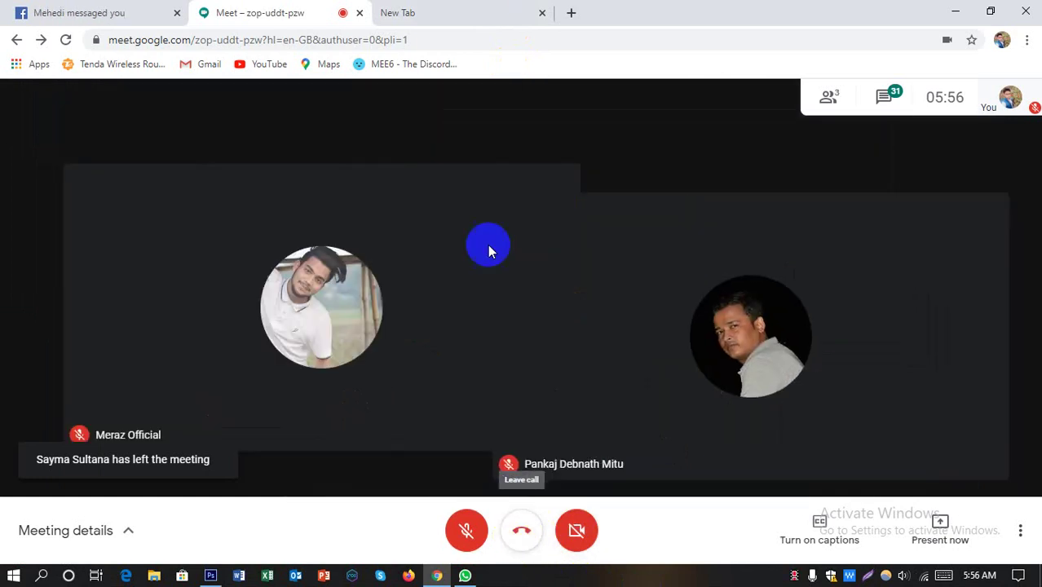
click(529, 538)
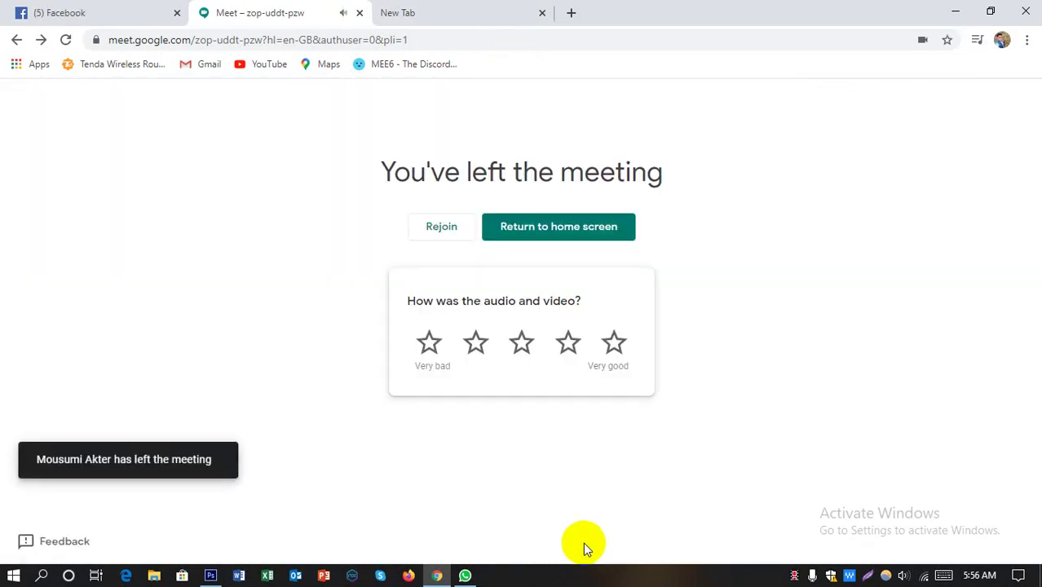
click(614, 354)
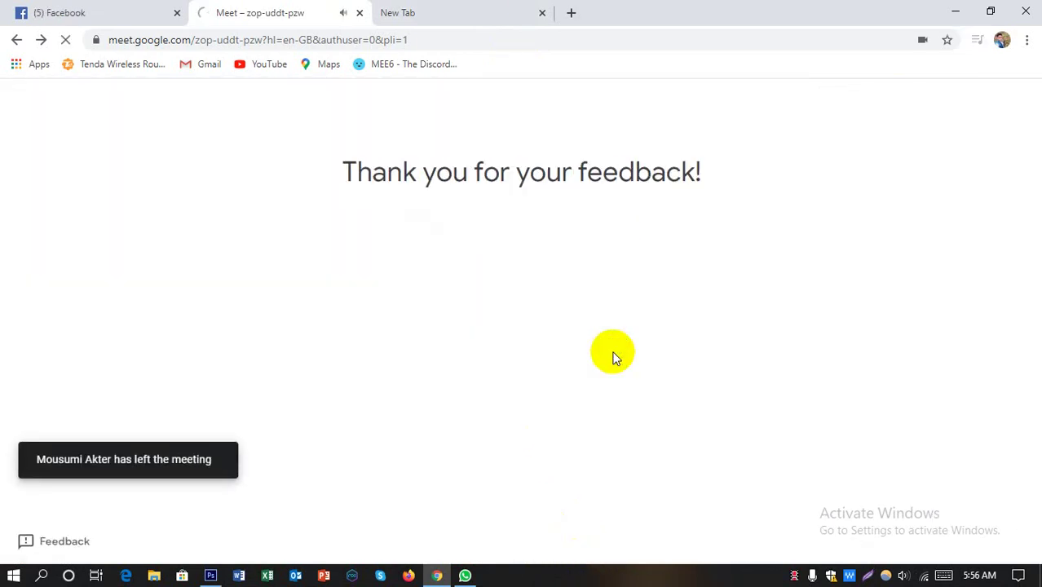